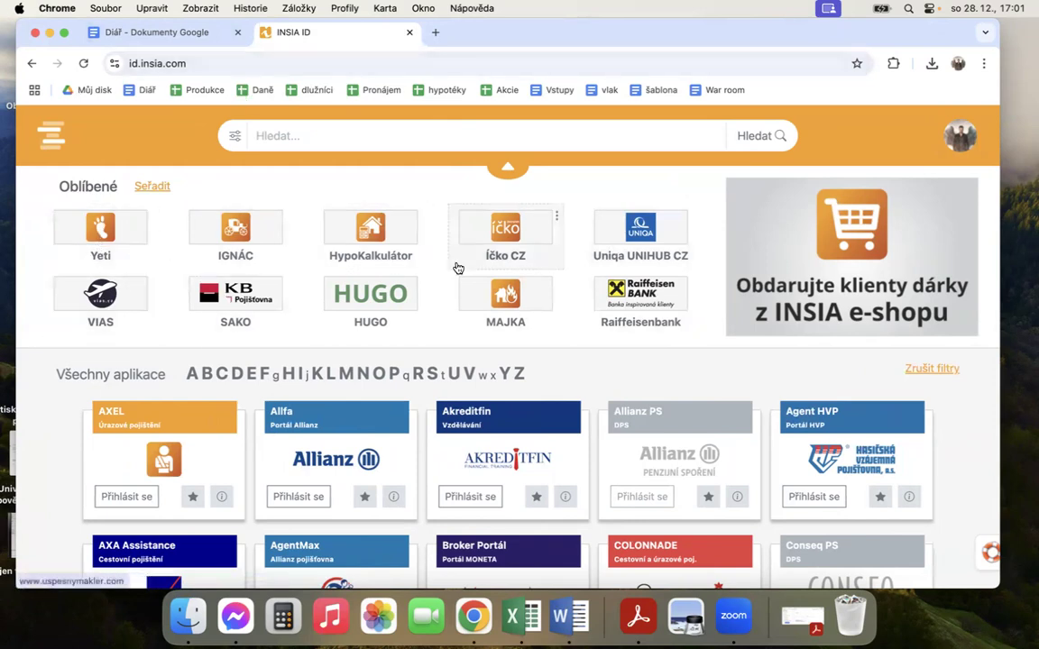
Step: Open DIGIPOS through the Uniqa UNIHUB CZ portal and start a DOMINO RISK 2020 life insurance offer
left_click(662, 242)
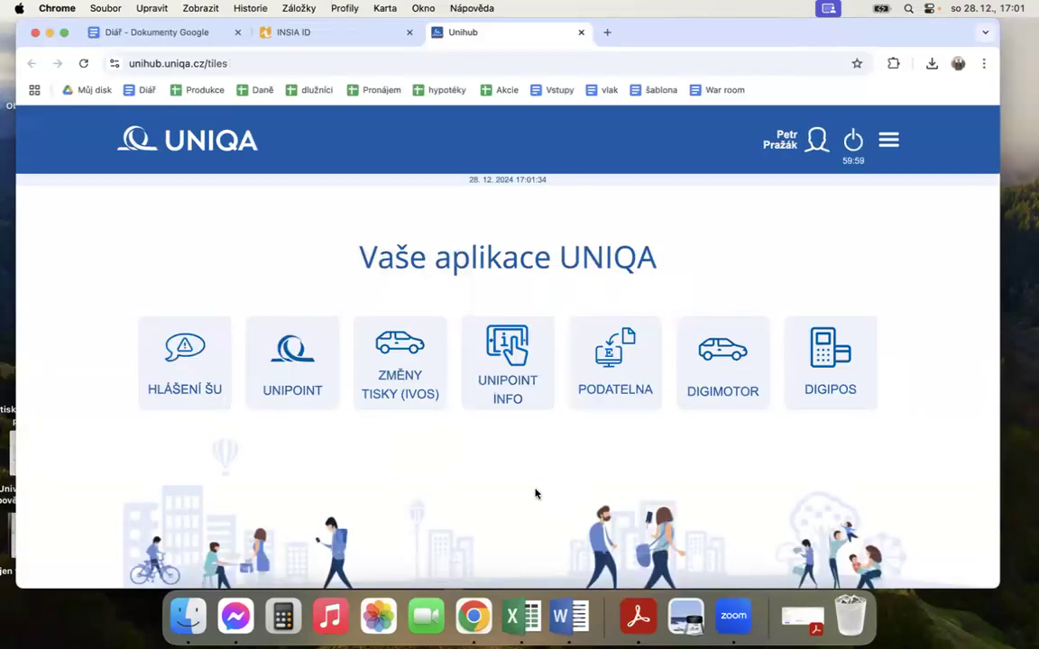
scroll(545, 213, "down", 1)
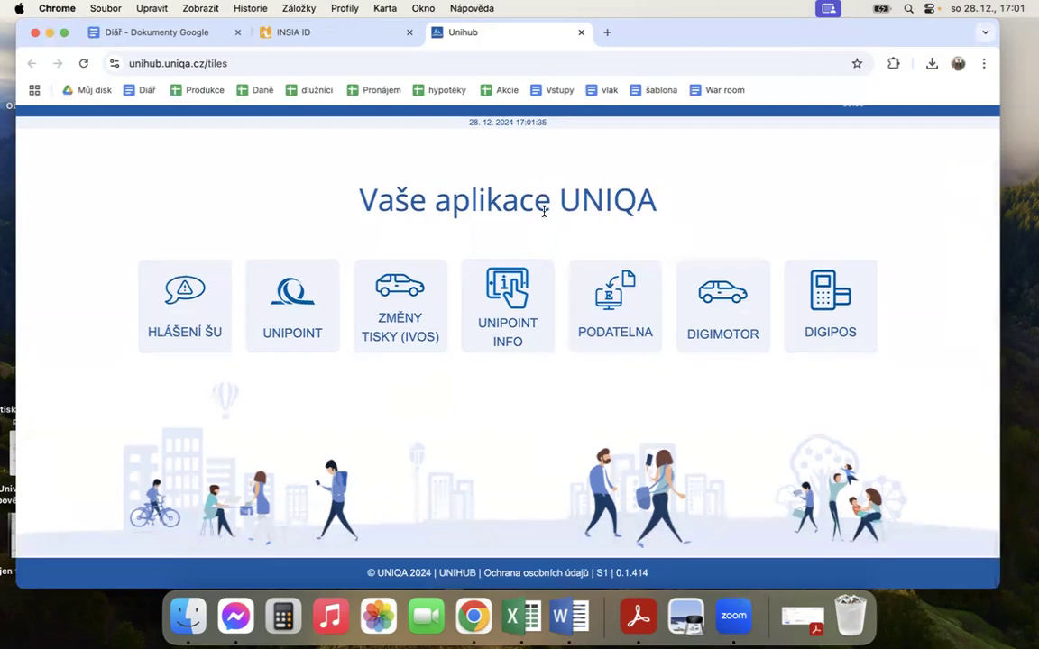
left_click(789, 346)
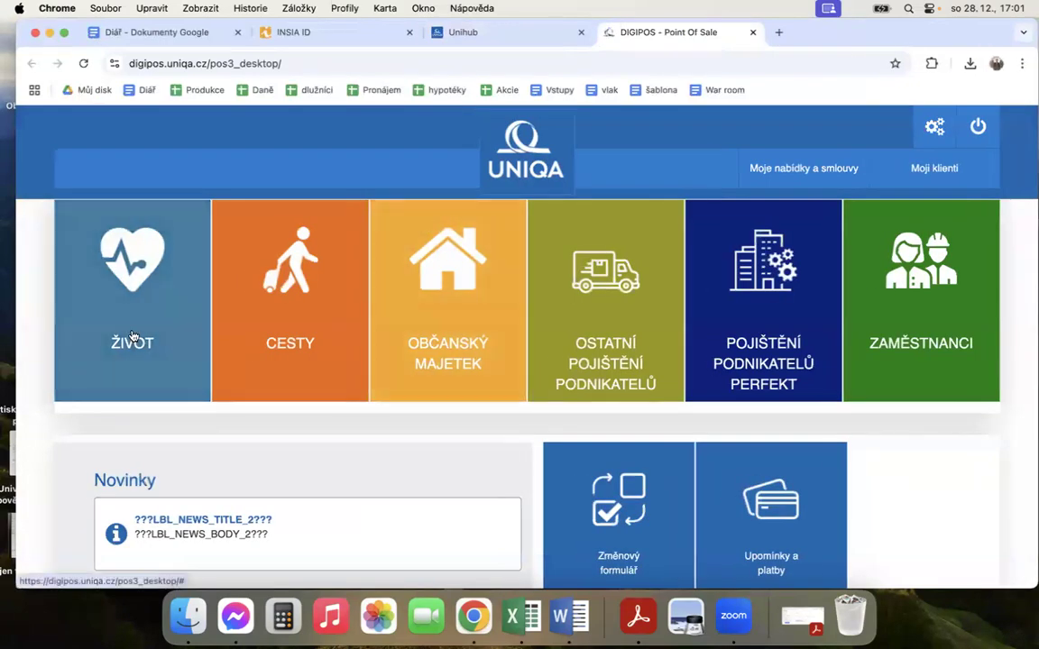
left_click(102, 356)
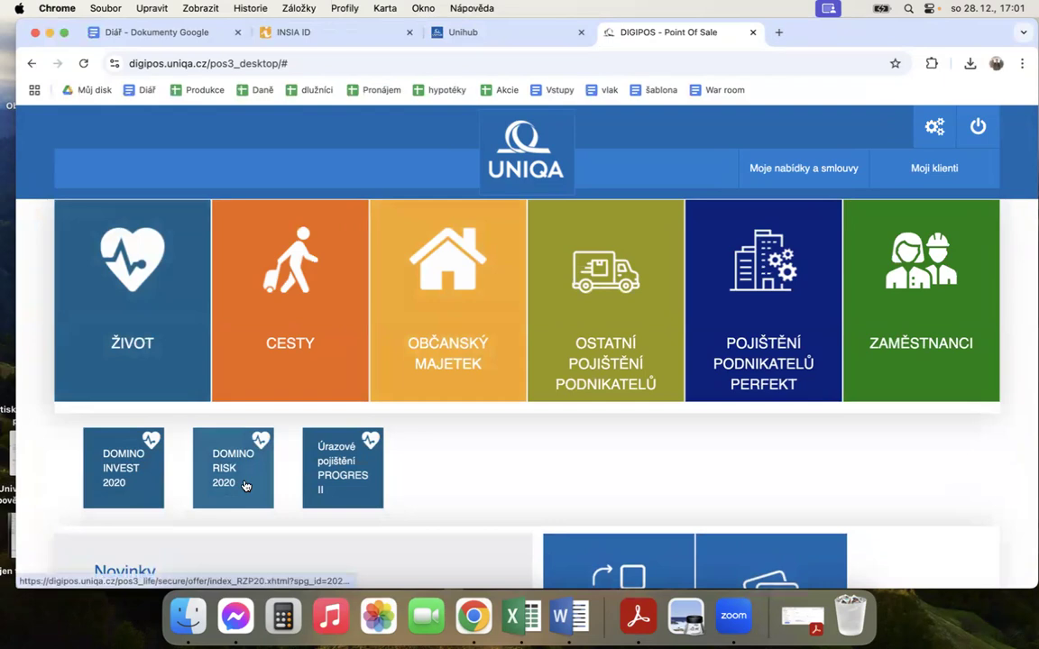
left_click(243, 486)
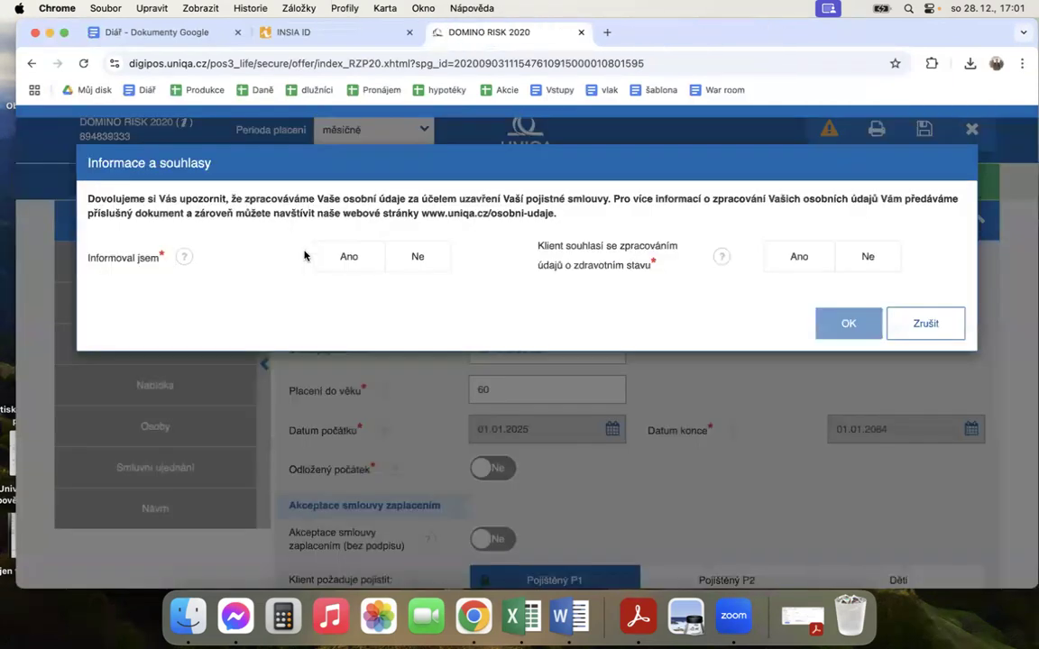
Step: Answer Ano to both the client information and health data processing consent questions and confirm them
left_click(348, 256)
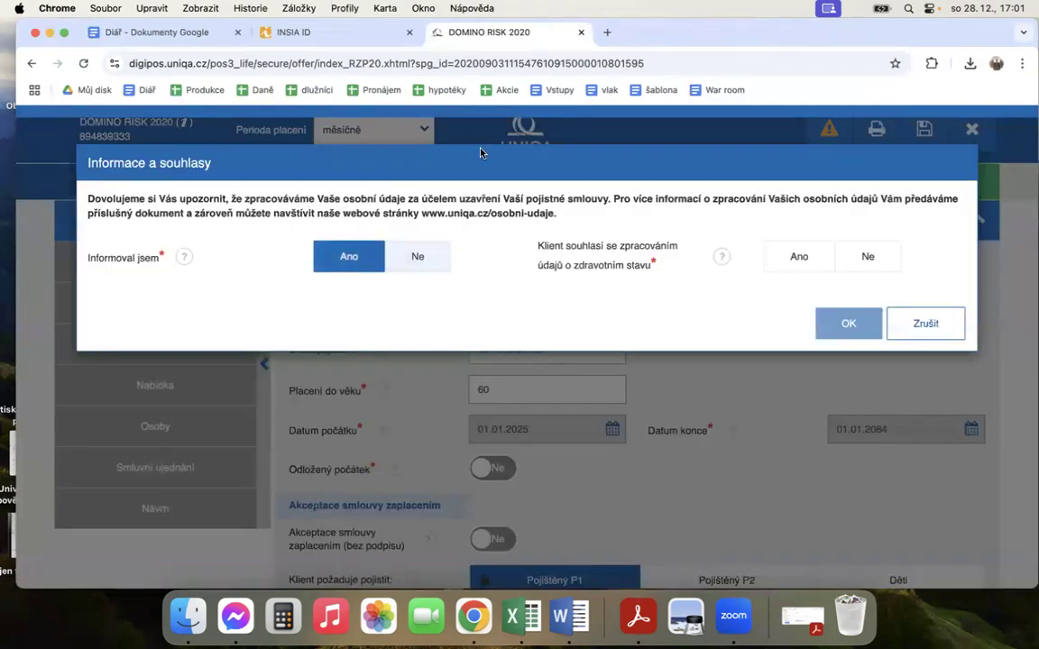
left_click(795, 256)
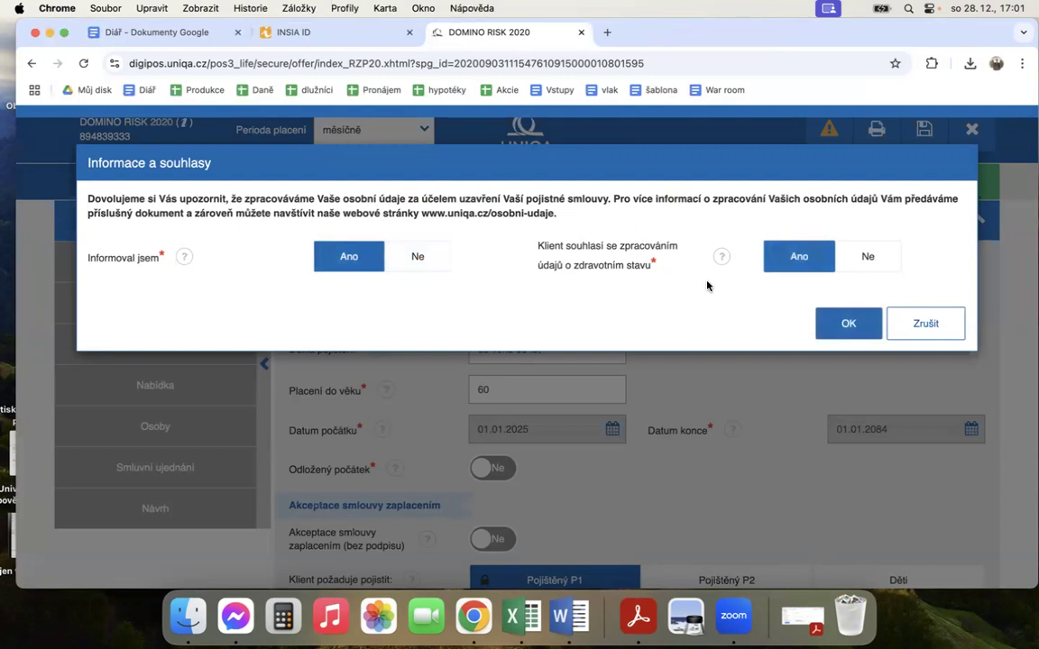
left_click(849, 322)
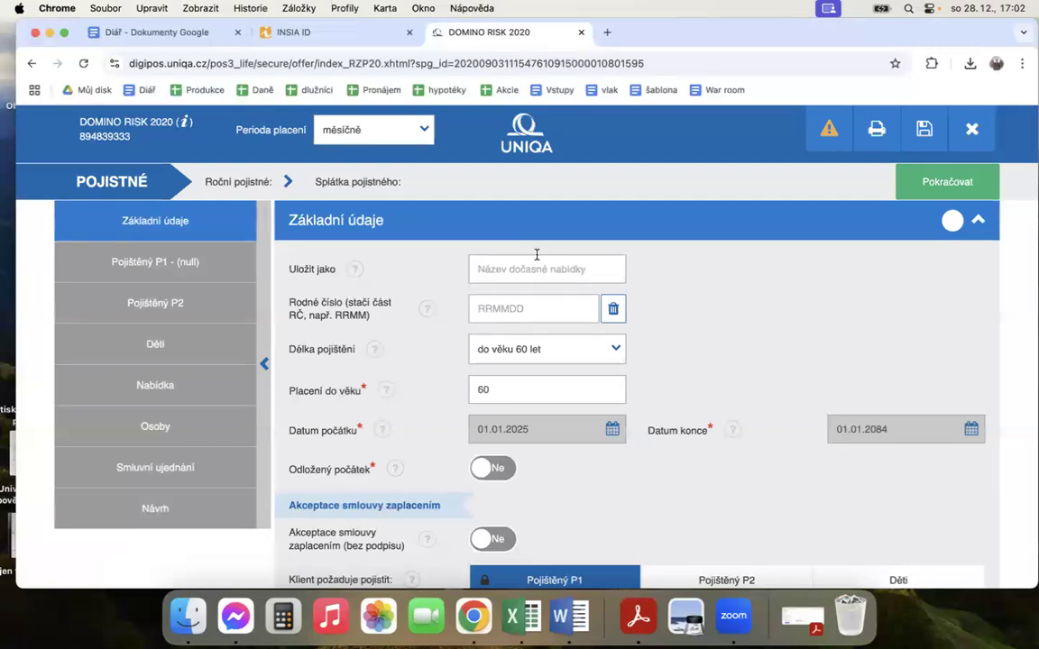
Step: Save the temporary offer under the client's full name in the basic data
left_click(519, 269)
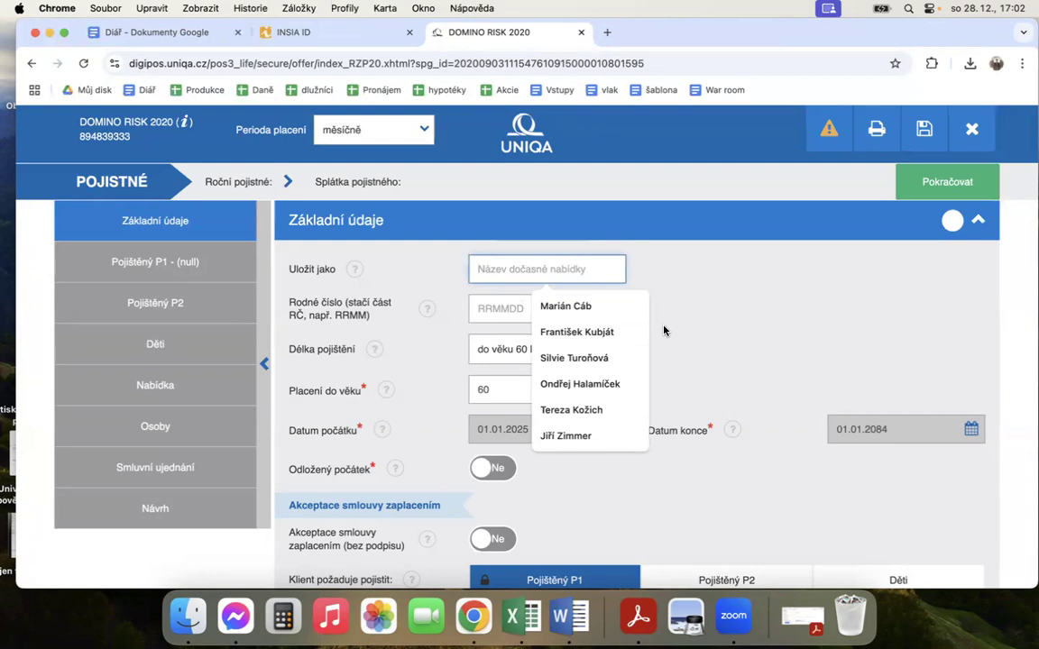
left_click(760, 336)
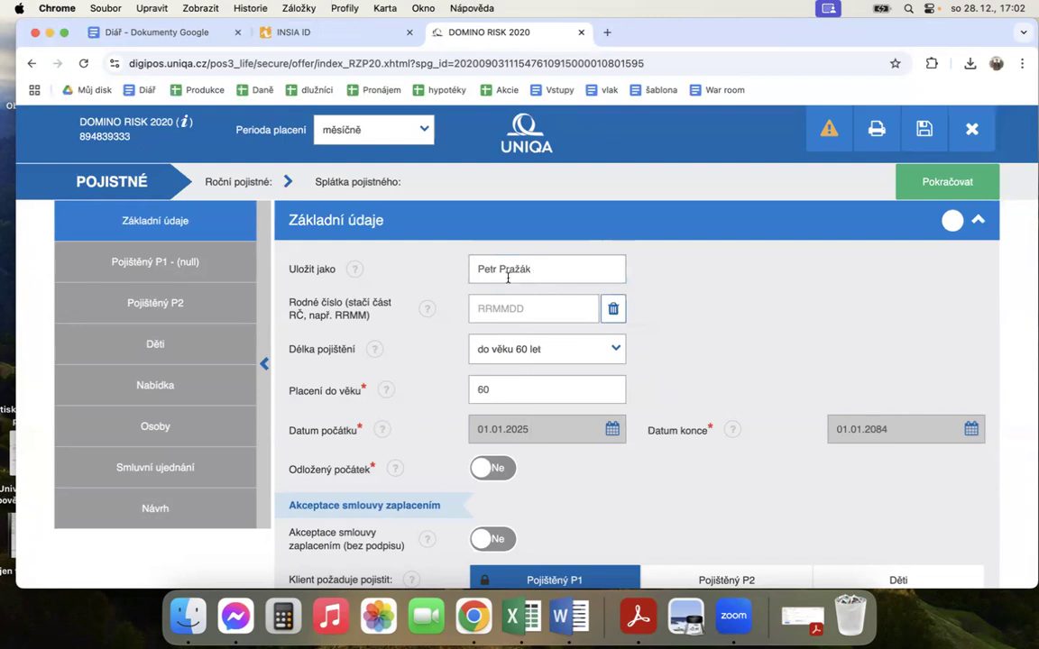
Step: Enter the client's birth number in the basic data and dismiss the suggested client records
left_click(516, 310)
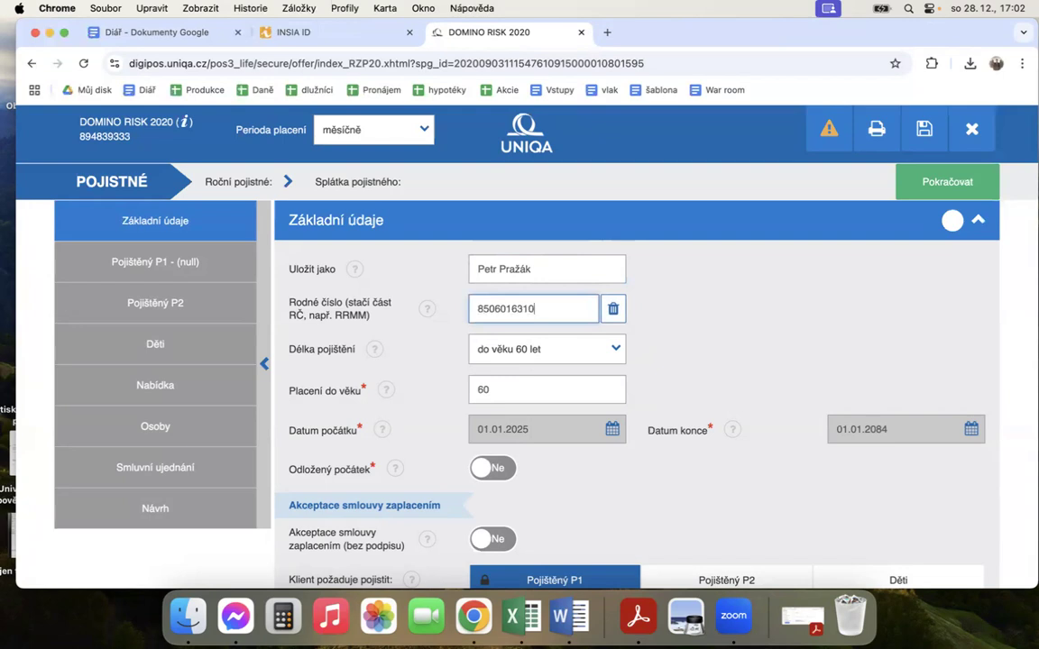
left_click(694, 309)
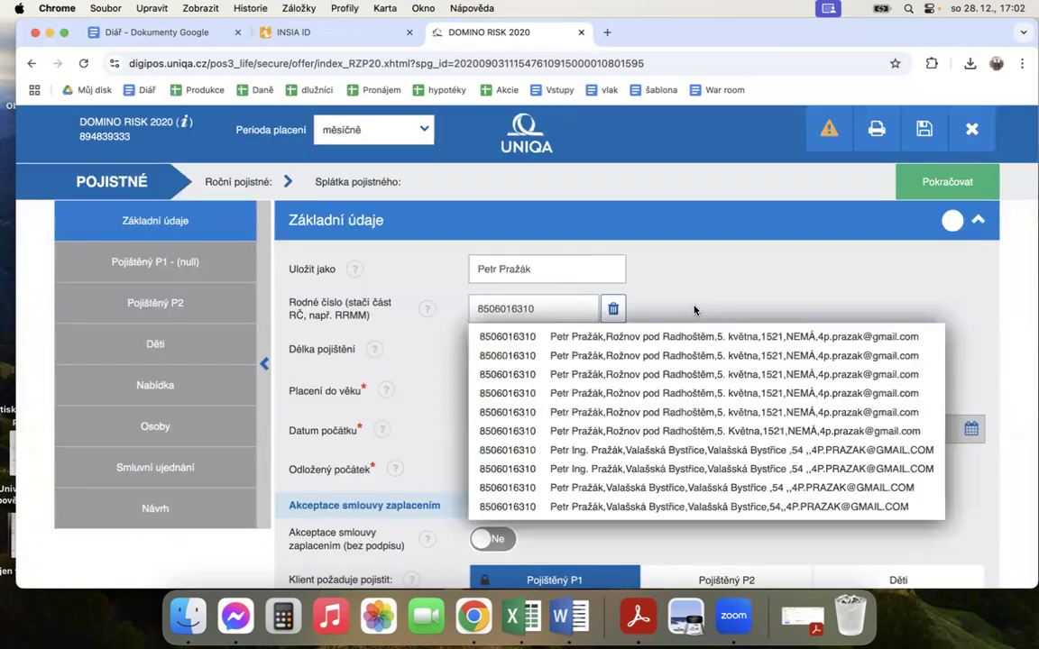
left_click(694, 309)
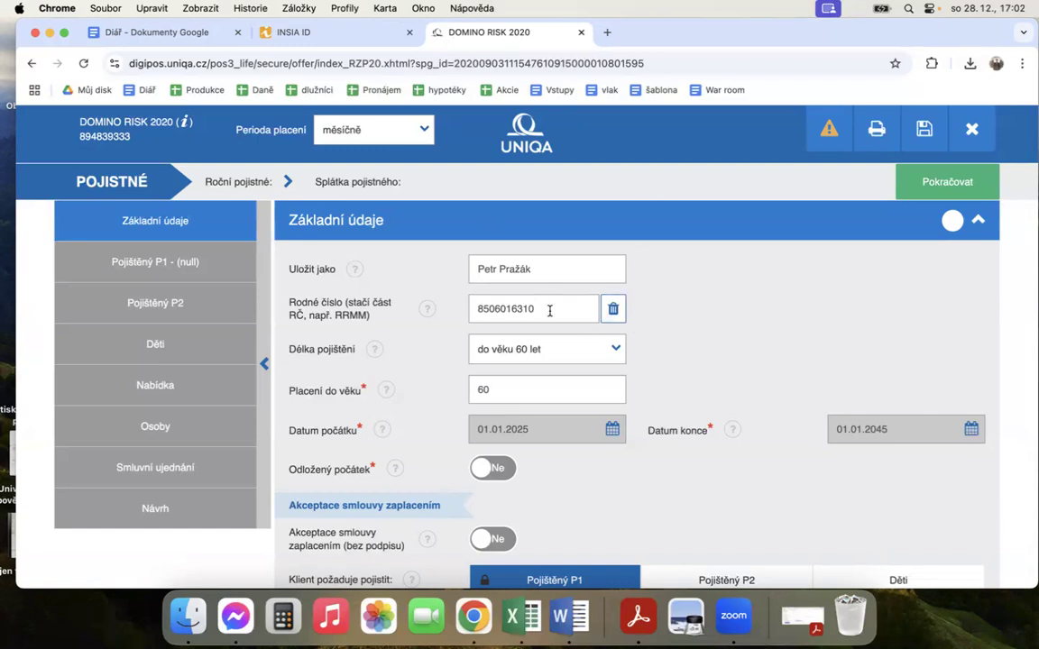
Step: Set the insurance duration to do věku 70 let and enable a deferred start of 2 months
left_click(507, 350)
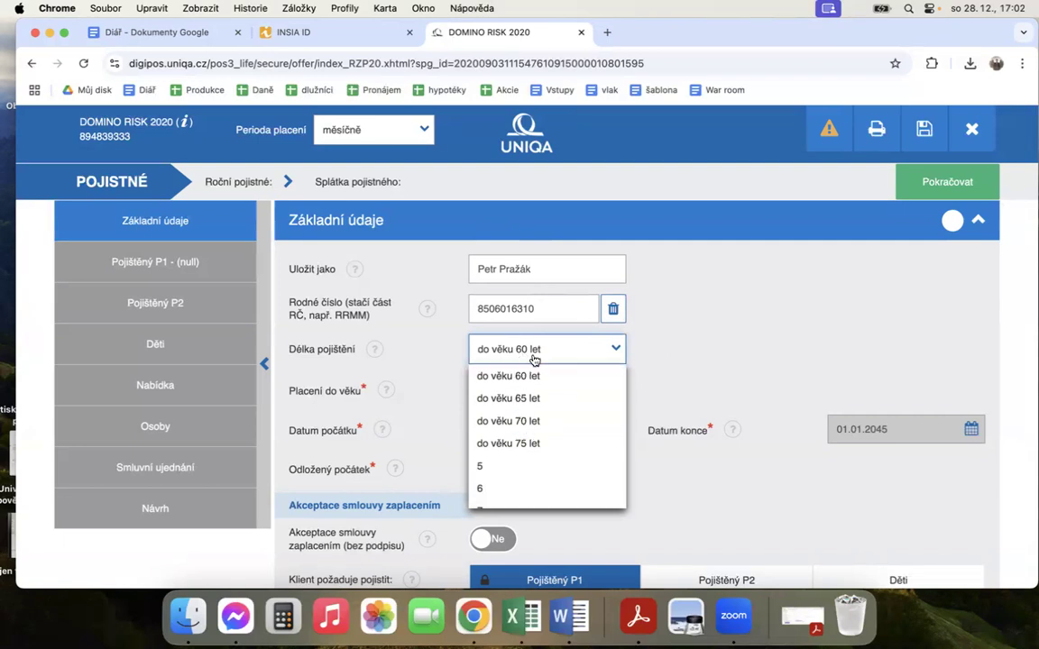
left_click(544, 421)
scroll(651, 371, "down", 2)
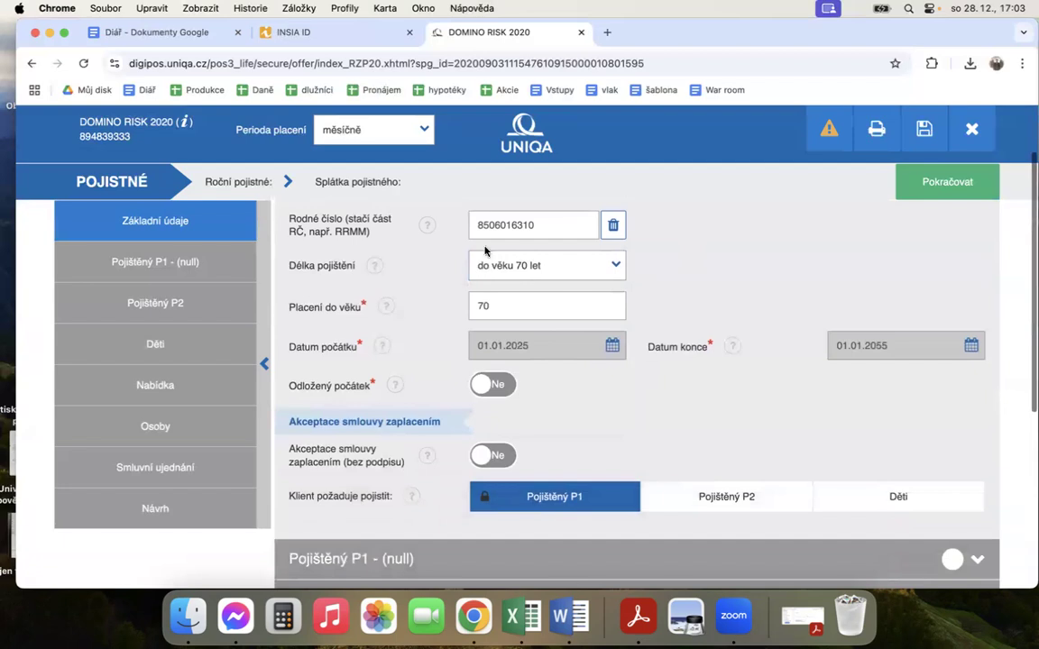
left_click(491, 384)
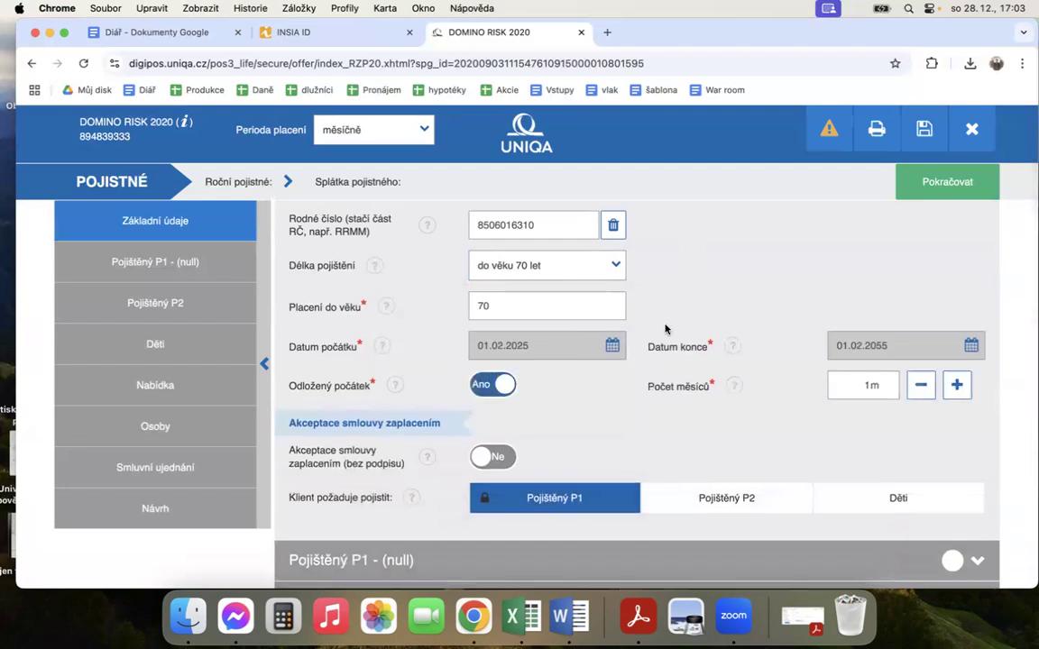
left_click(955, 385)
scroll(655, 426, "down", 2)
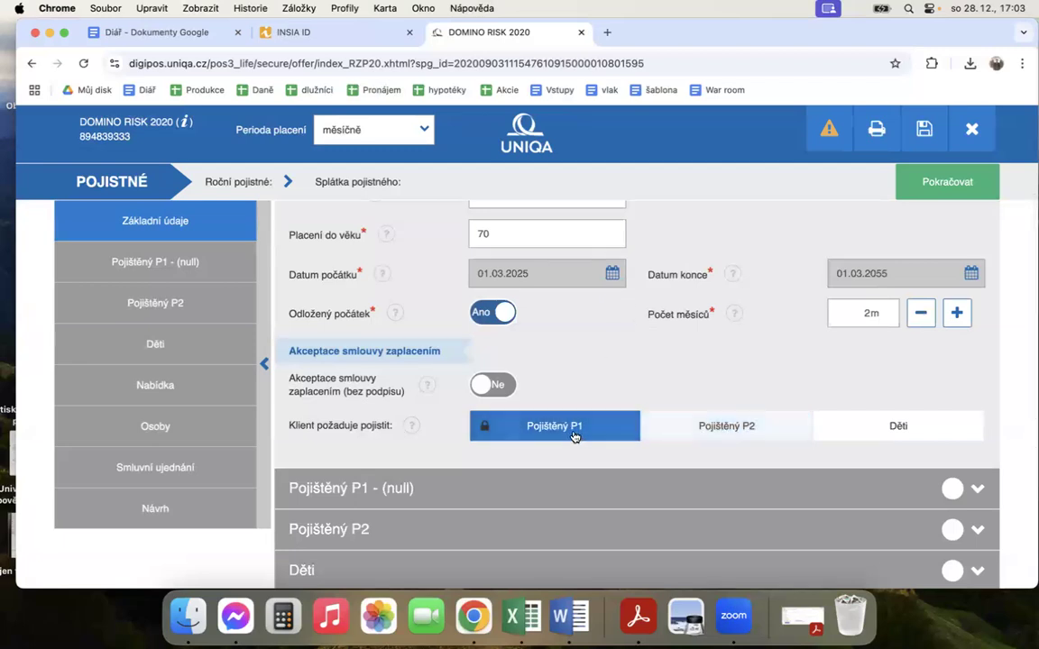
left_click(712, 427)
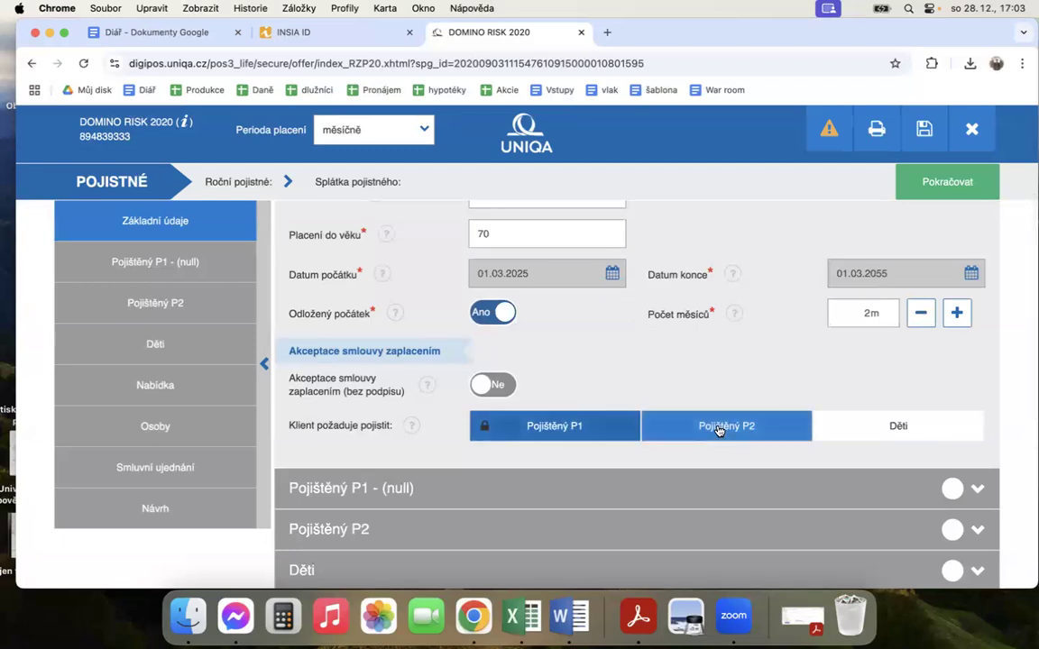
left_click(889, 433)
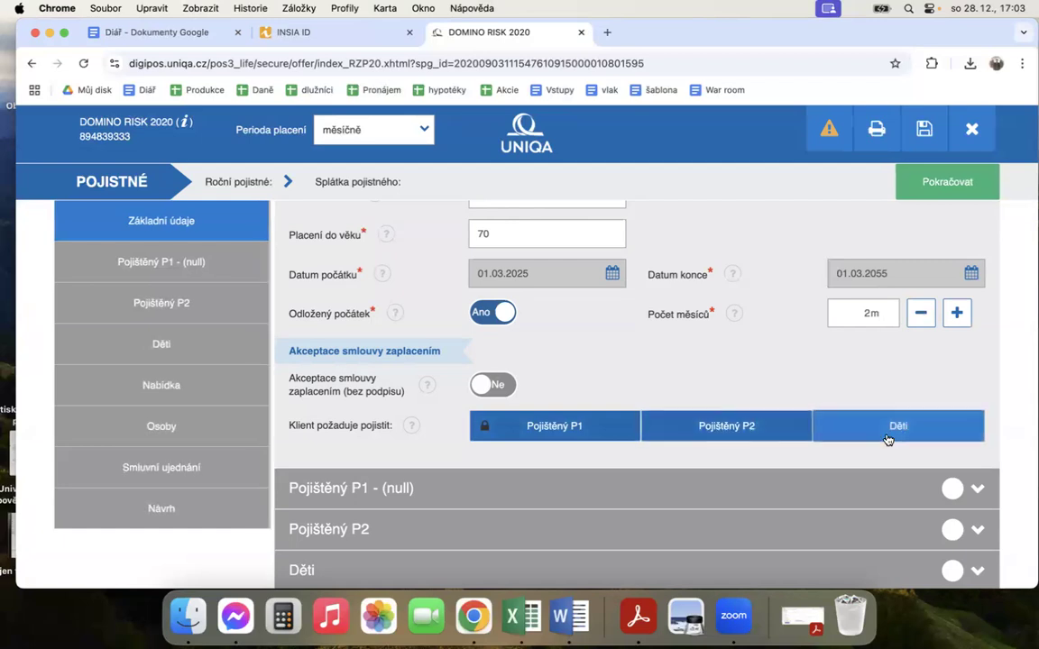
scroll(755, 403, "down", 2)
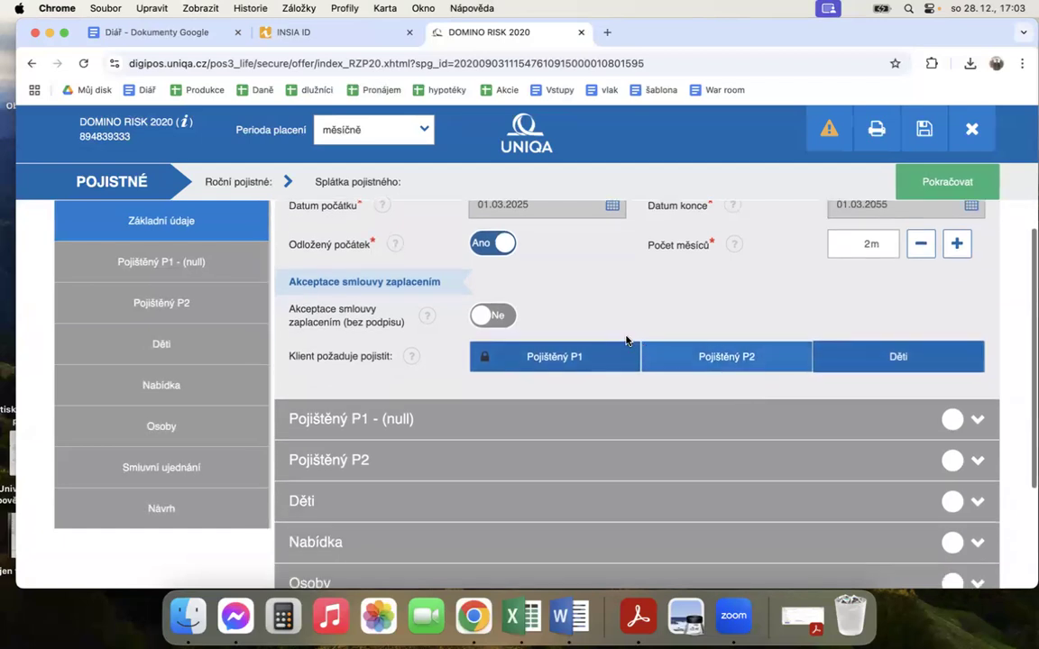
left_click(870, 360)
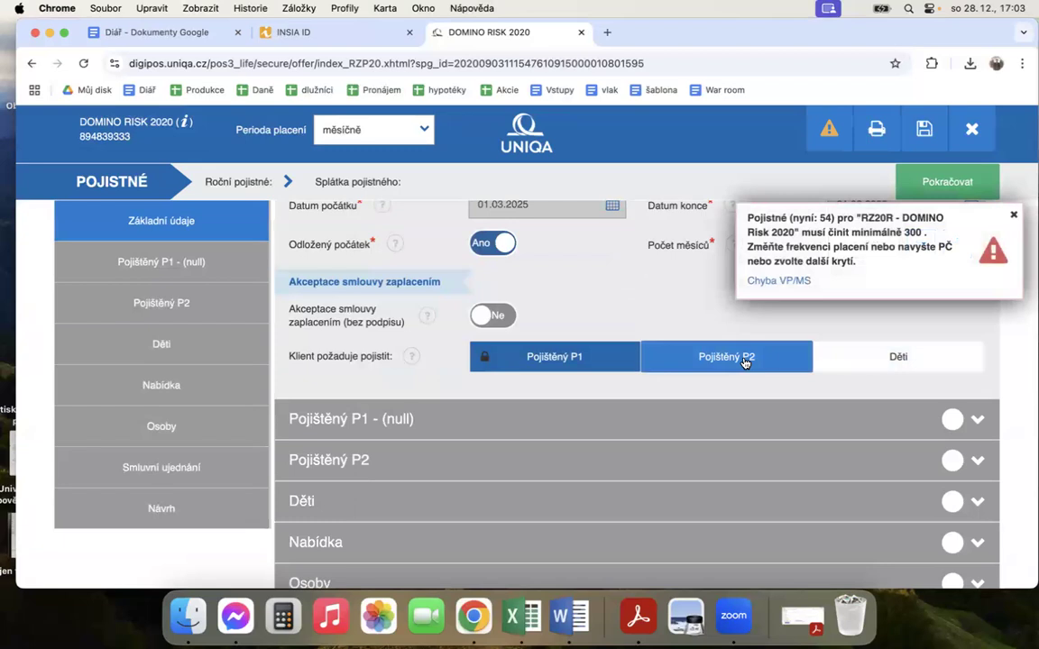
left_click(744, 361)
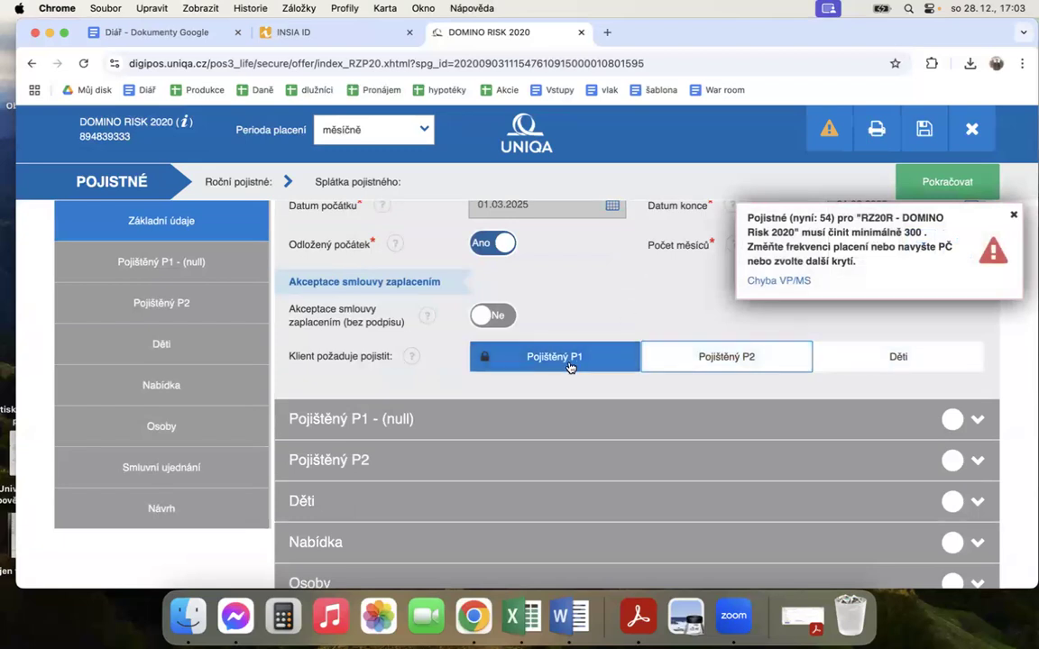
Step: Continue to the details of insured person P1 and set the height to 187 cm and weight to 82 kg
scroll(631, 297, "up", 3)
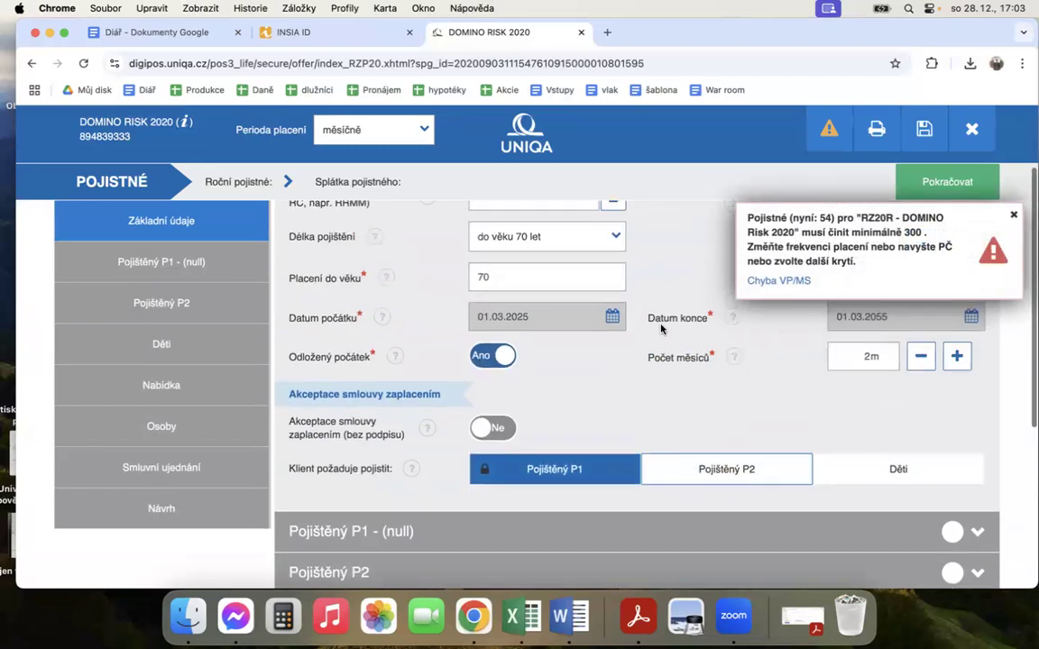
scroll(730, 271, "down", 2)
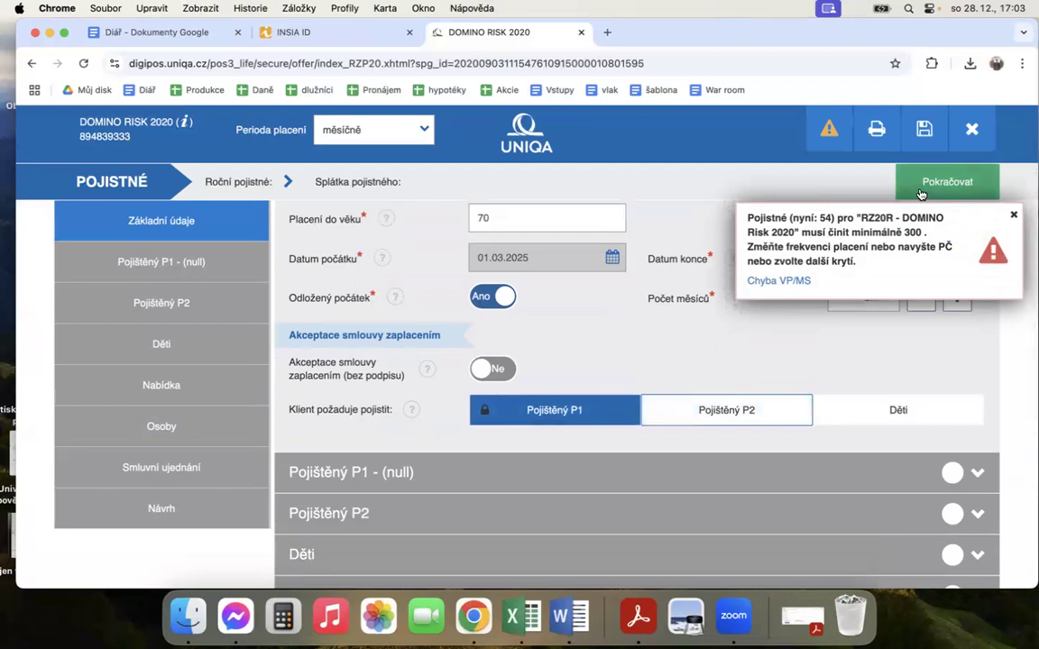
left_click(920, 191)
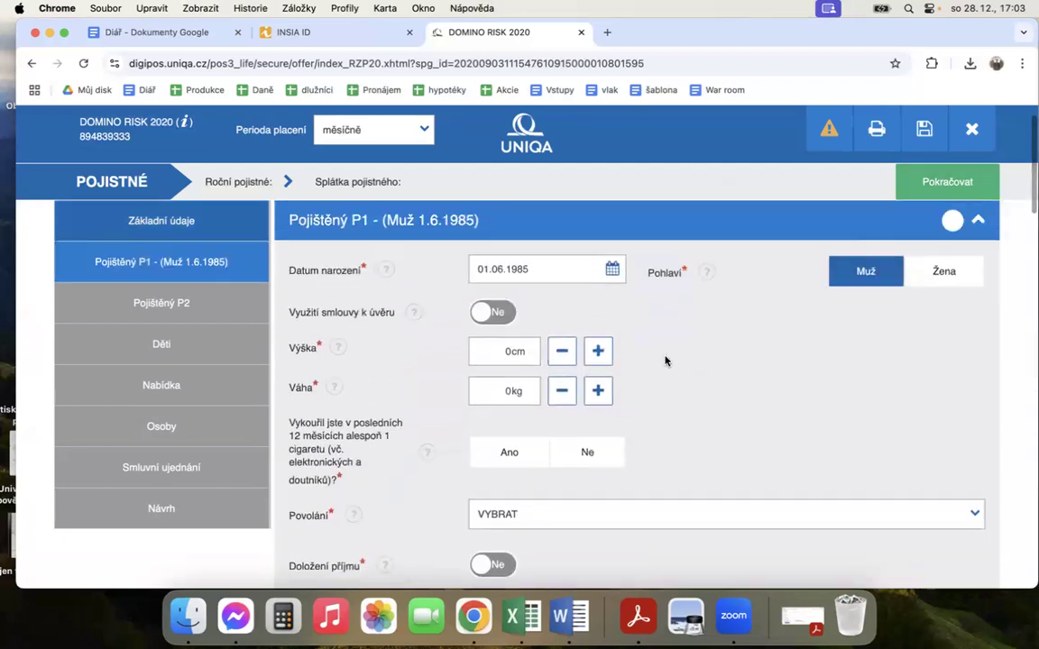
left_click(498, 355)
type("18")
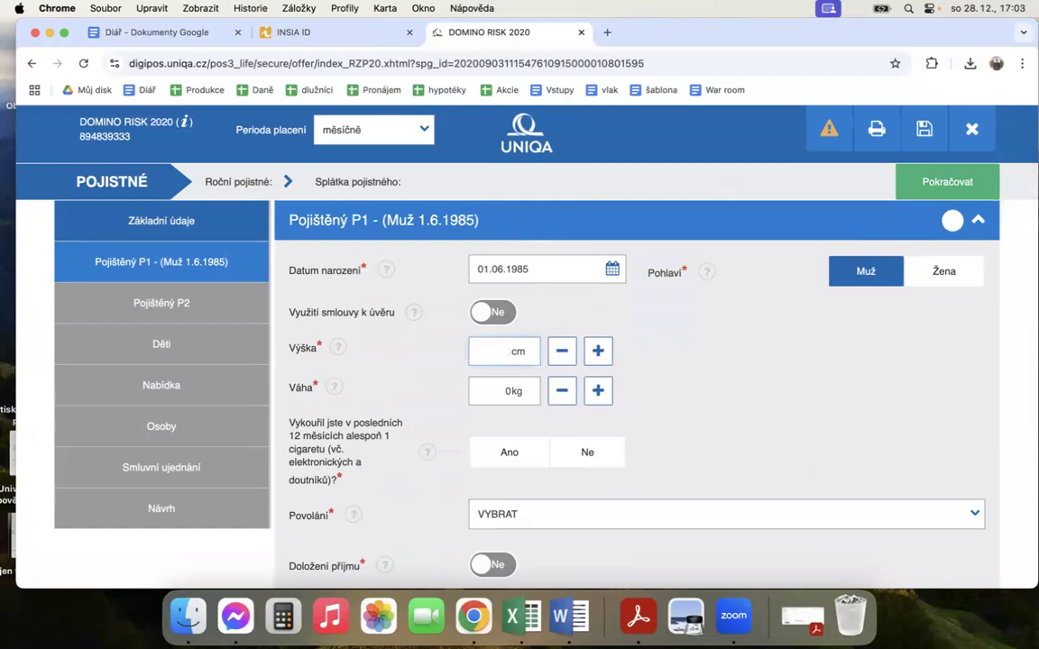
type("7")
left_click(509, 391)
type("82")
Step: Answer Ne to the question whether P1 smoked at least one cigarette in the last 12 months
scroll(742, 354, "down", 2)
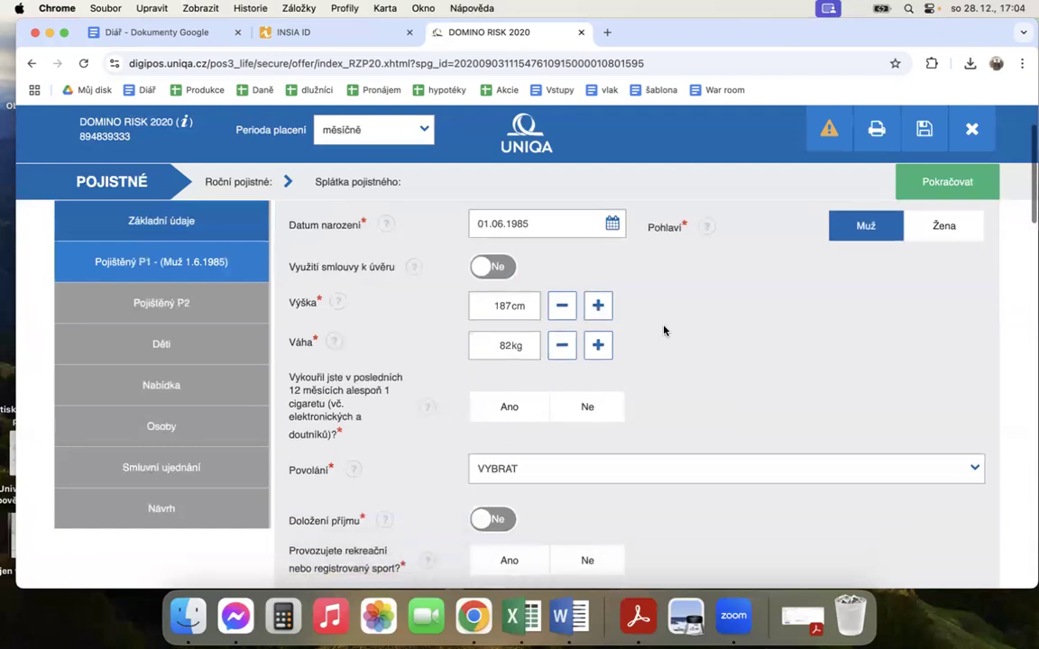
scroll(712, 319, "down", 1)
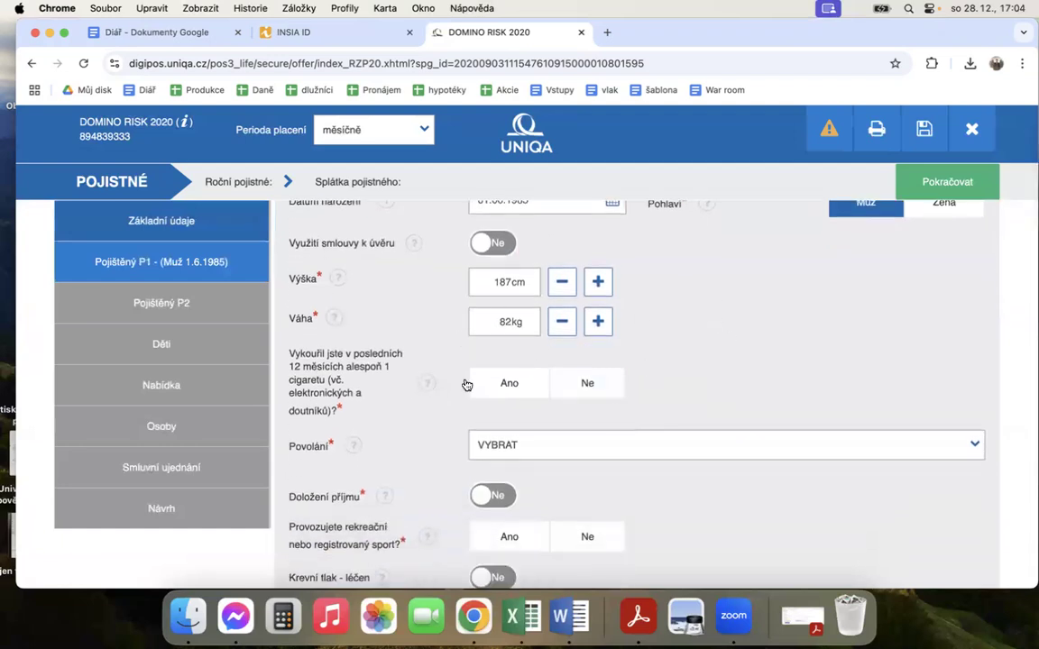
left_click(532, 383)
left_click(612, 386)
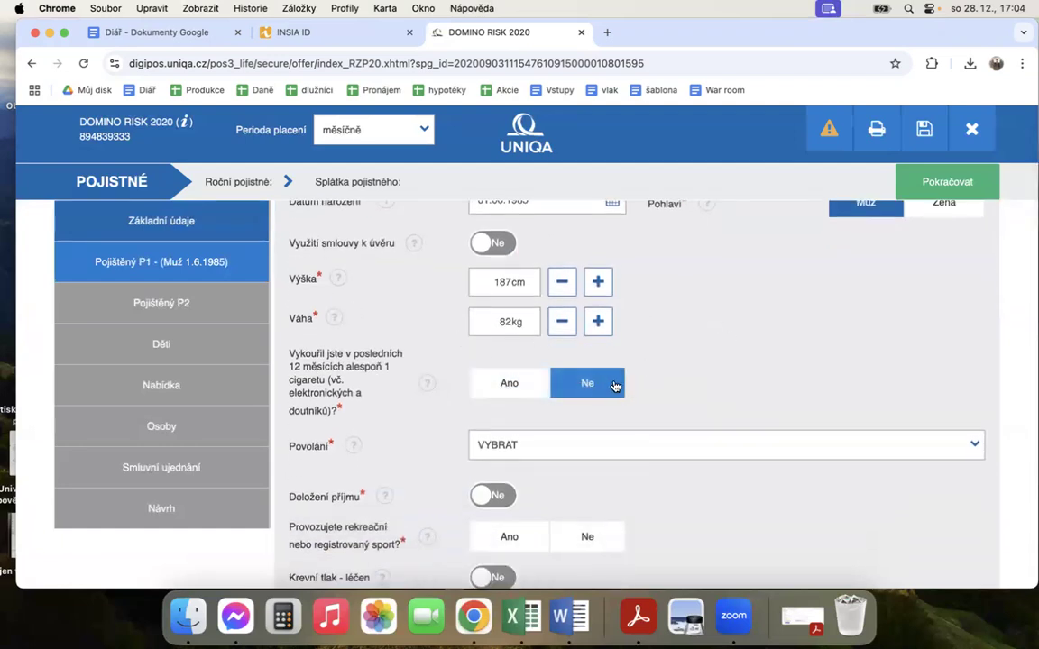
Step: Find the occupation with "makl" and set P1's occupation to Makléř/-ka
scroll(640, 373, "down", 2)
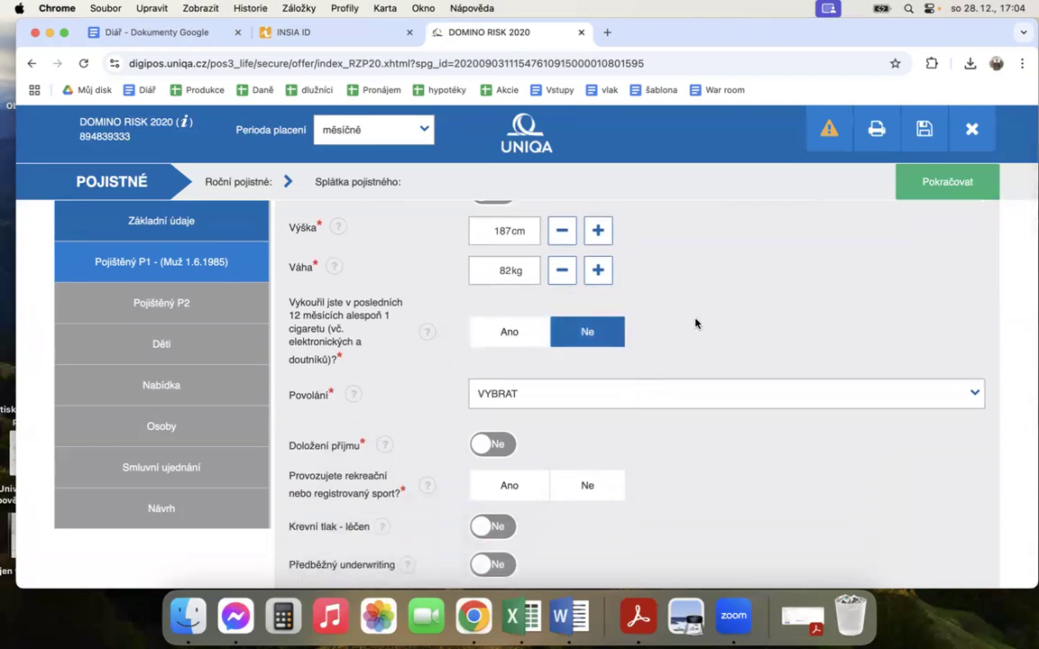
scroll(695, 323, "down", 1)
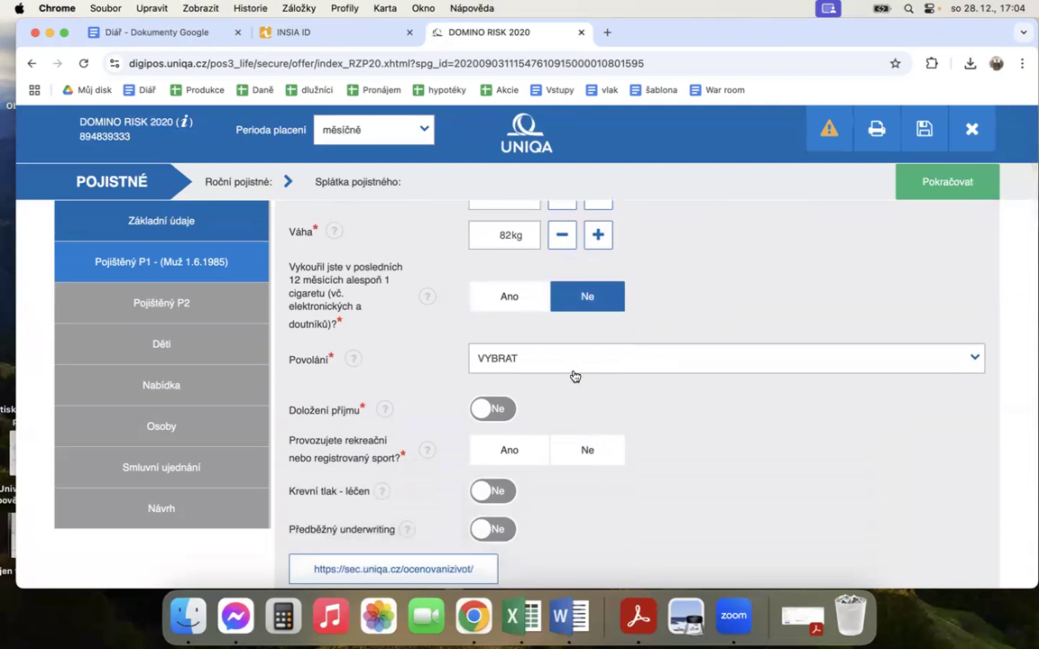
left_click(562, 361)
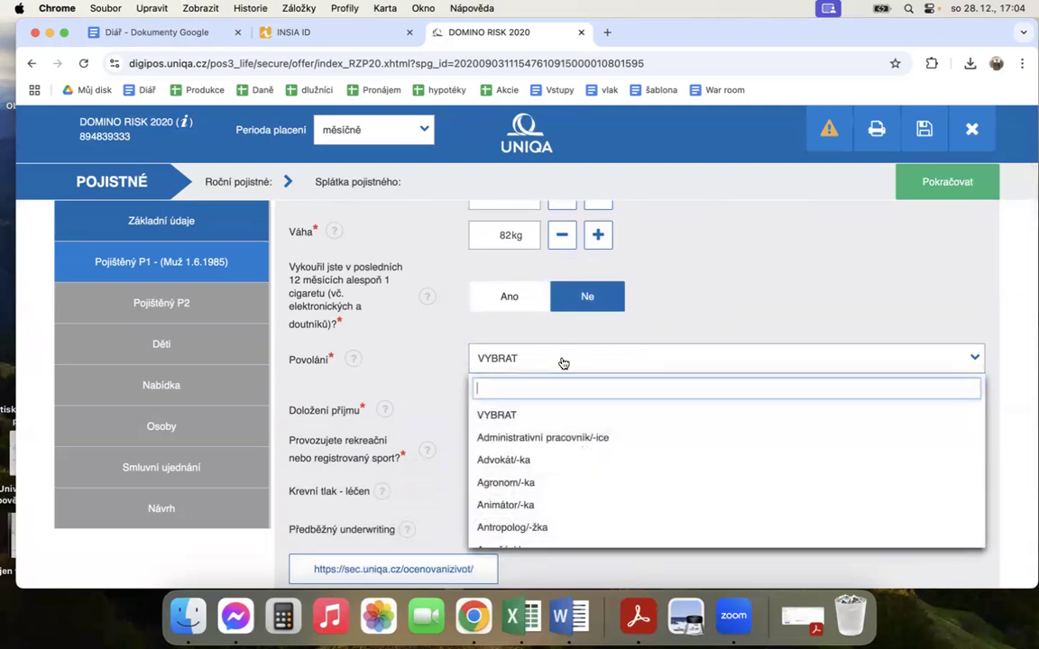
type("makl")
left_click(484, 413)
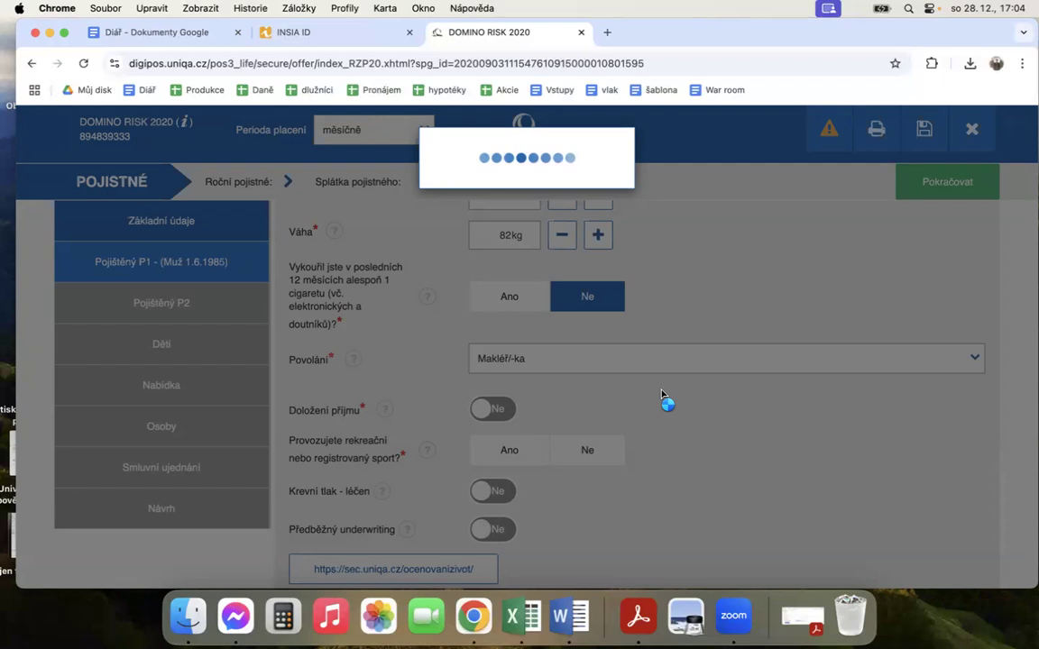
scroll(685, 436, "down", 2)
scroll(686, 435, "up", 2)
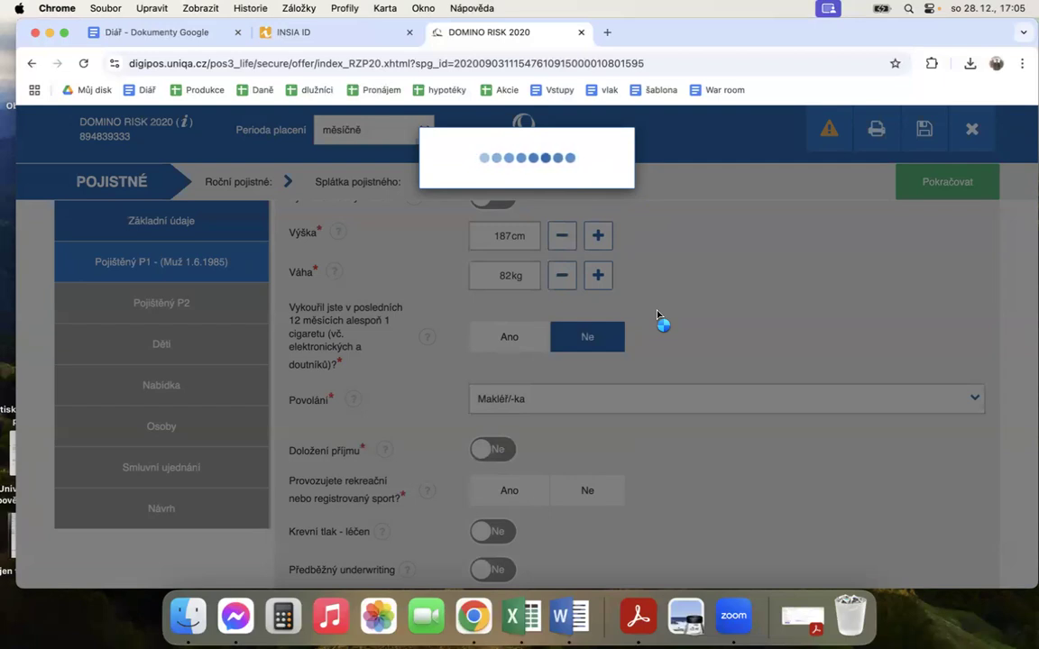
scroll(676, 367, "down", 3)
scroll(676, 367, "up", 3)
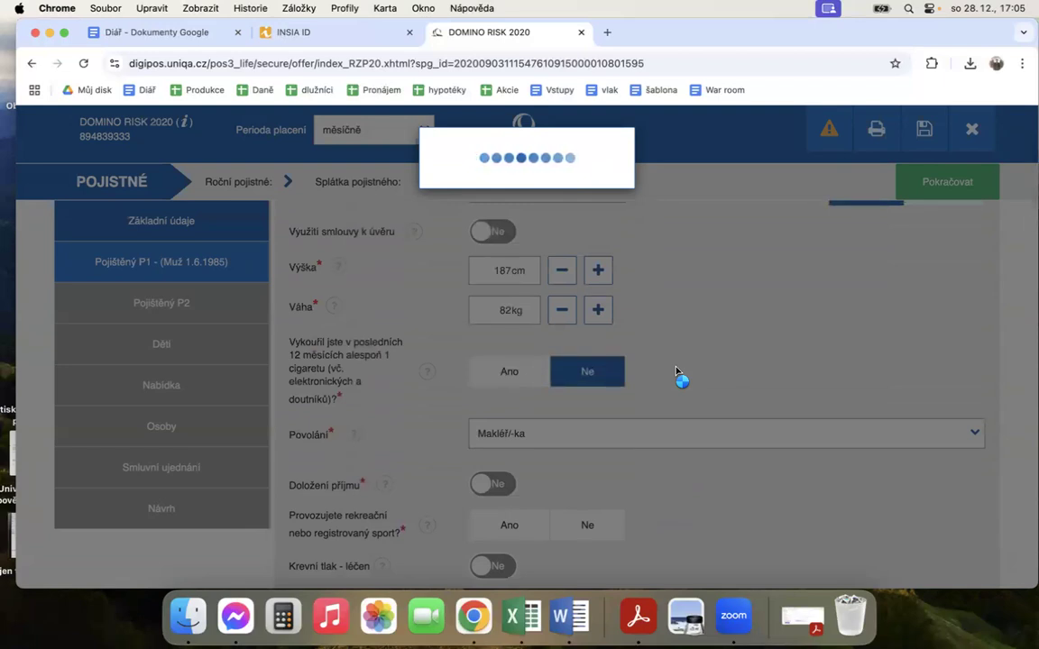
scroll(676, 371, "down", 1)
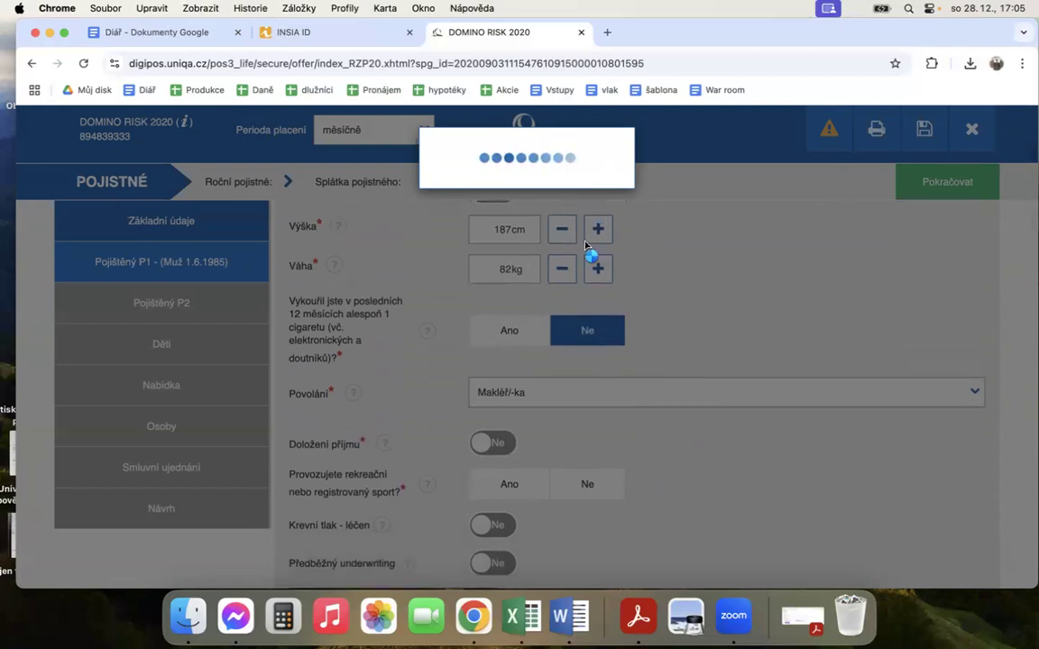
scroll(641, 419, "down", 2)
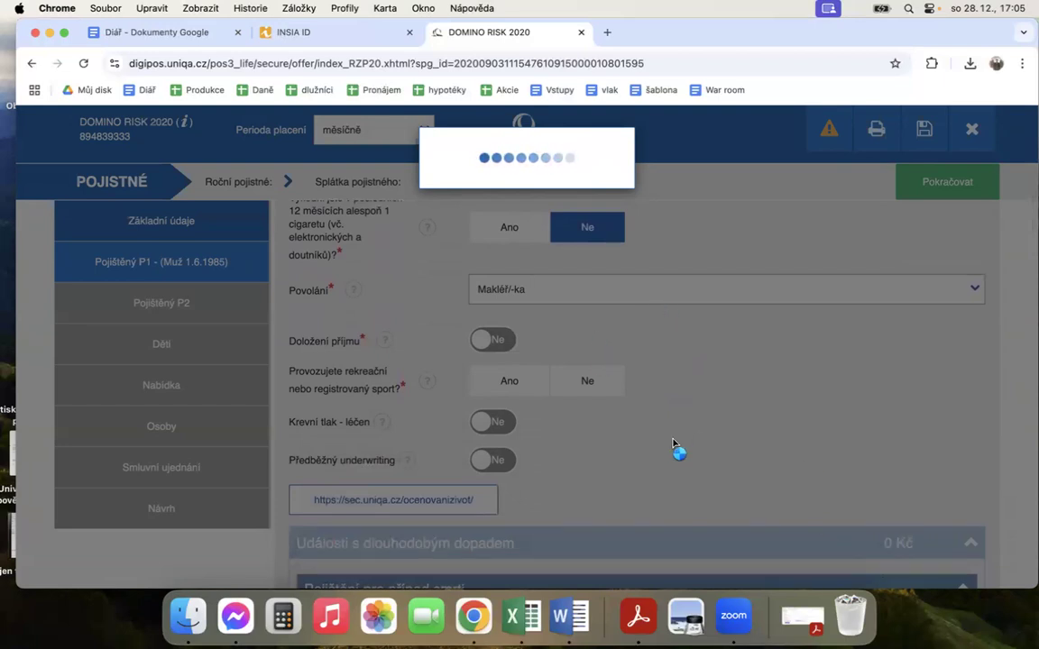
scroll(677, 451, "up", 5)
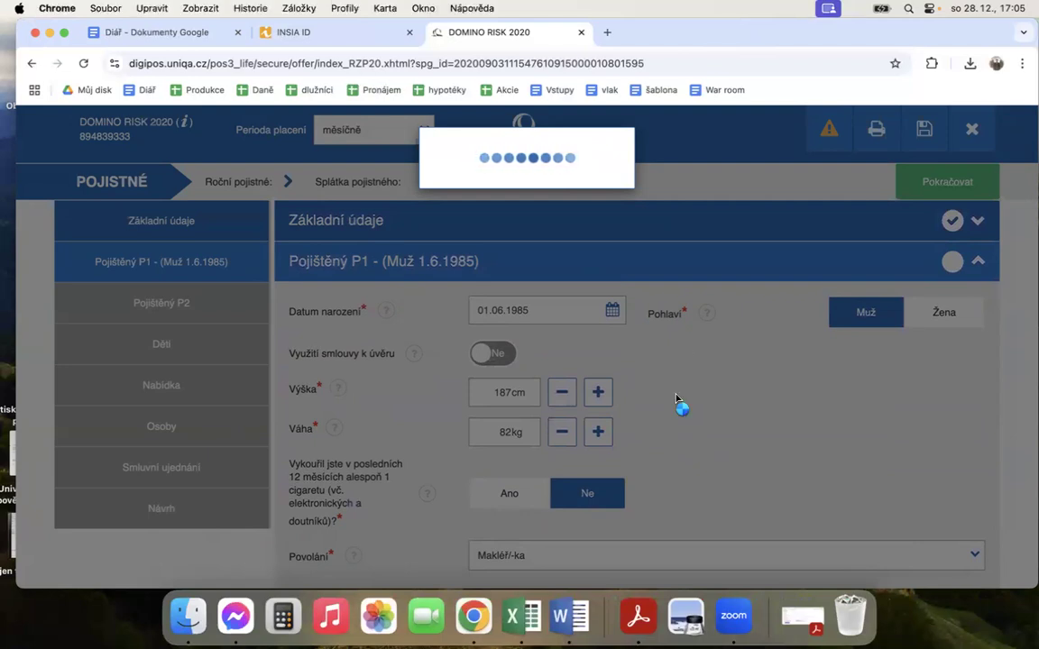
scroll(678, 400, "down", 3)
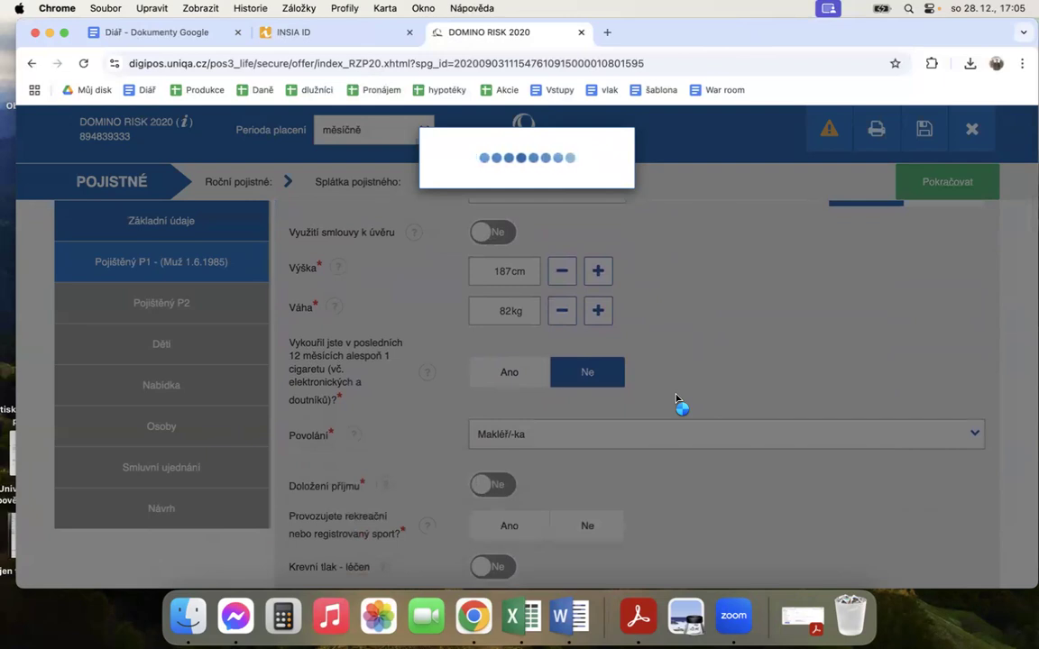
Step: Reload the offer page and confirm Ano for both the information notice and the client's consent to health data processing
left_click(83, 63)
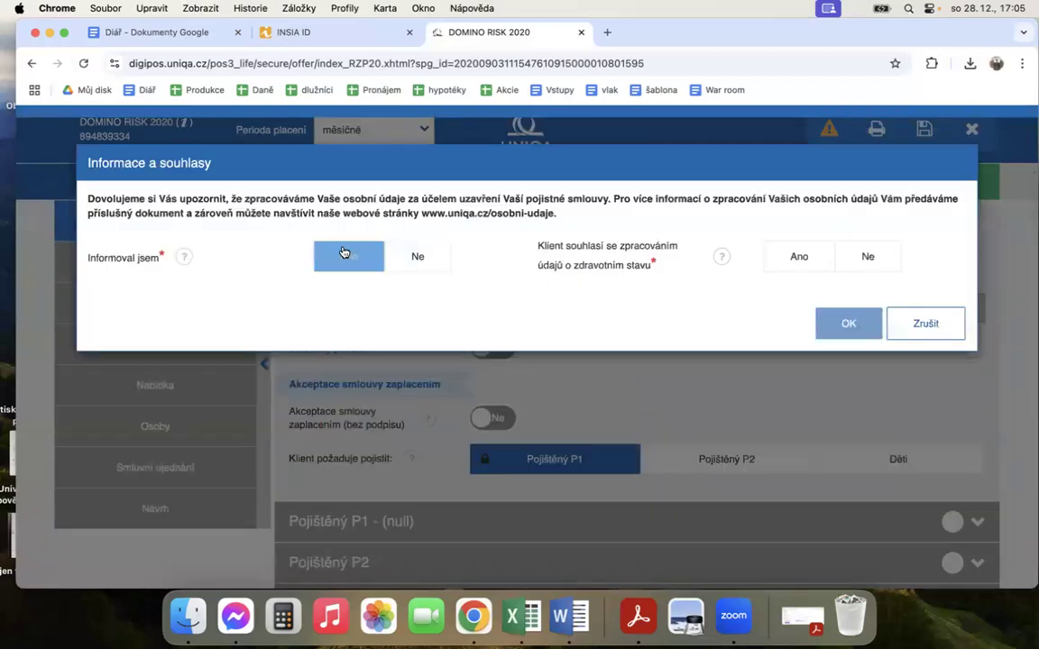
left_click(345, 256)
left_click(799, 256)
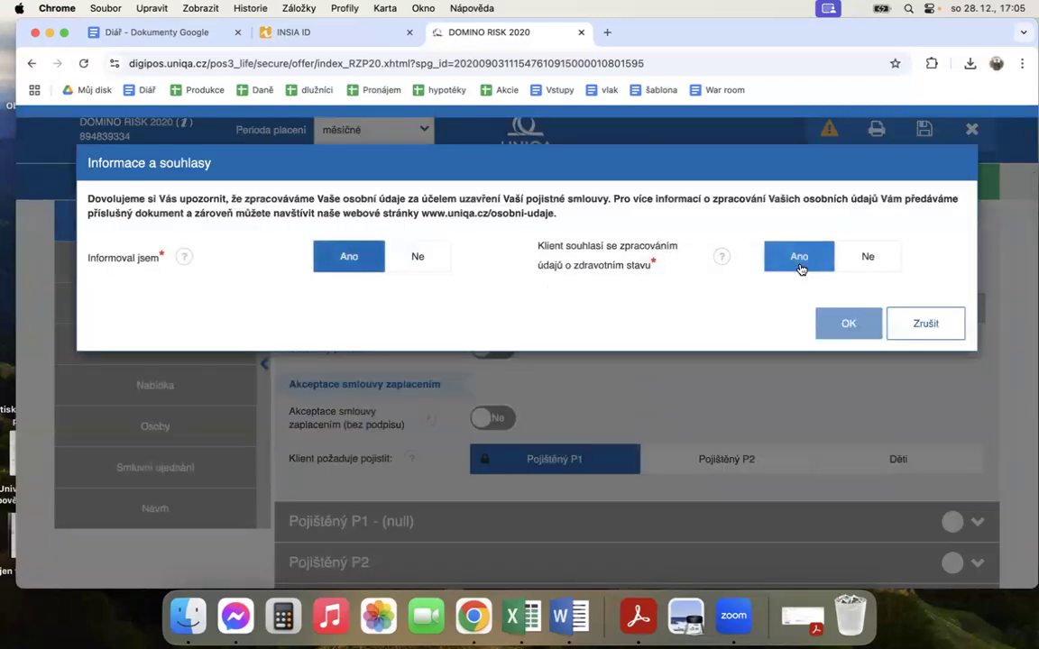
left_click(843, 324)
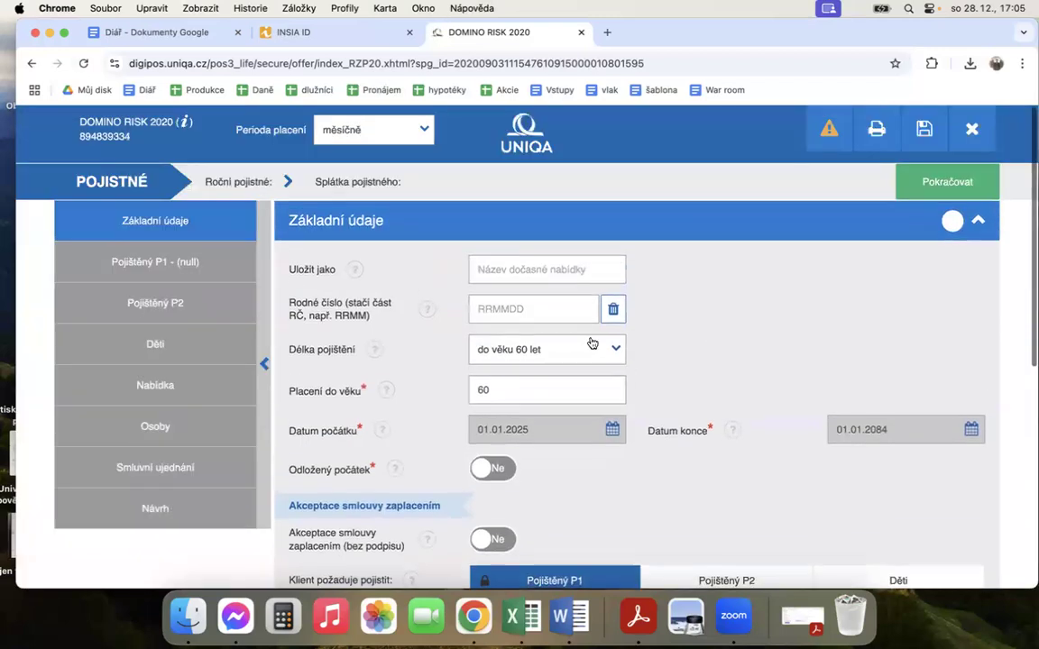
Step: Fill in the client's full name as the offer's saved name and enter the client's birth number
left_click(546, 268)
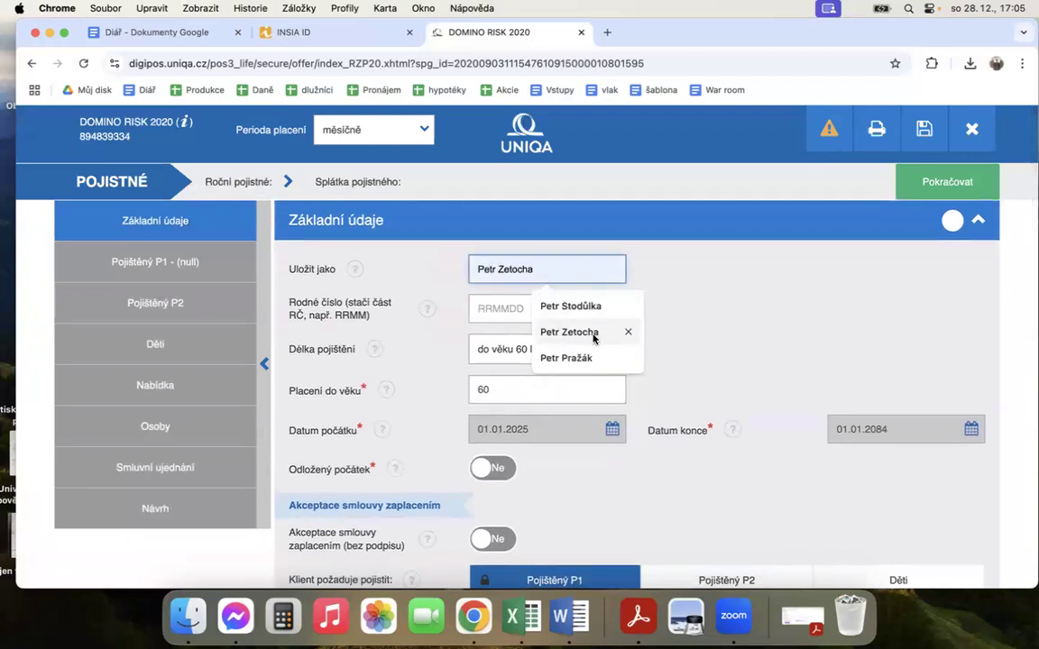
left_click(596, 358)
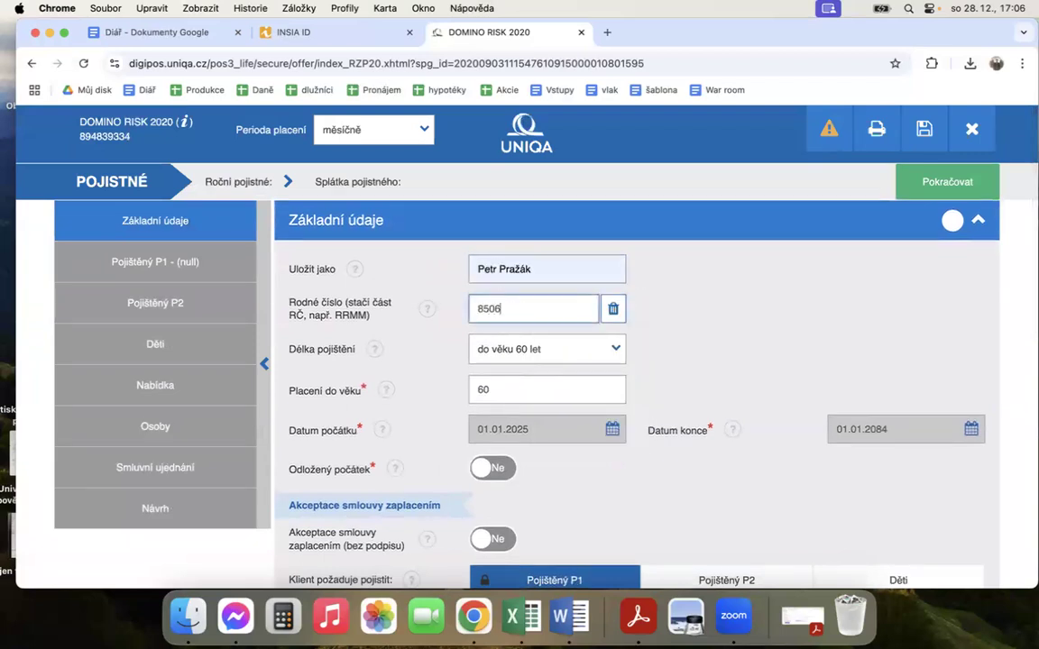
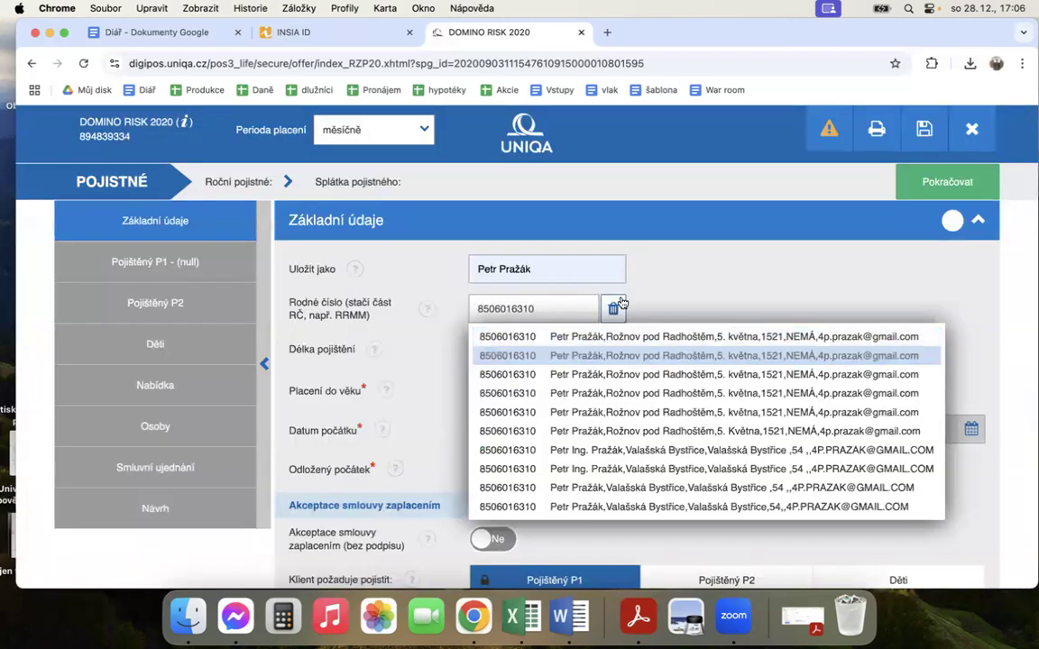
Step: Set the insurance duration to do věku 70 let and enable a deferred start of 2 months
left_click(549, 354)
left_click(555, 352)
left_click(542, 421)
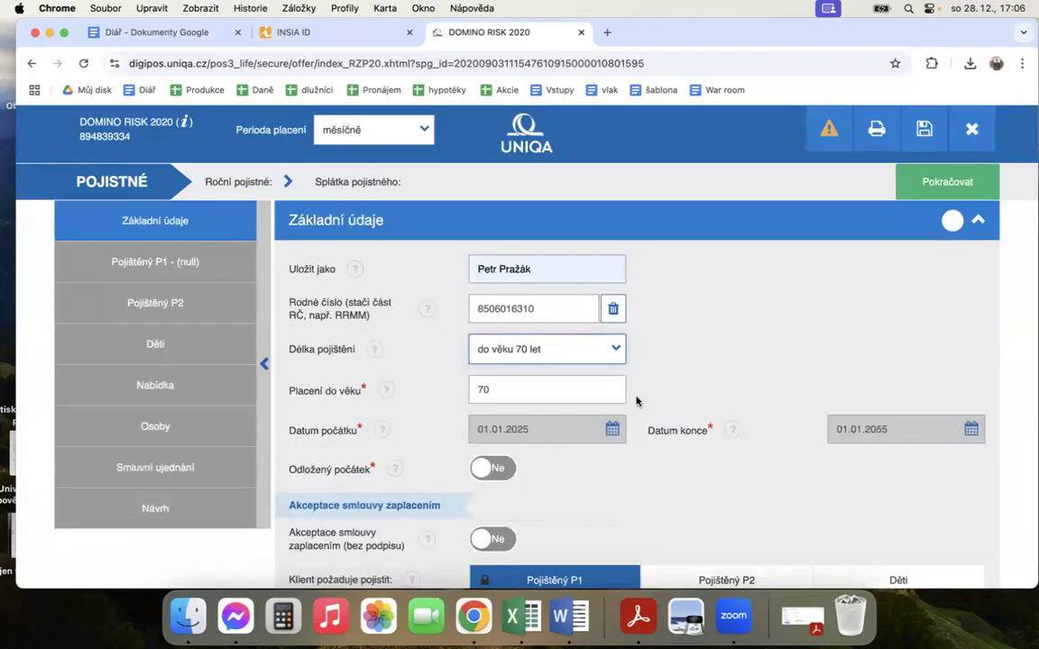
scroll(638, 395, "down", 3)
left_click(493, 357)
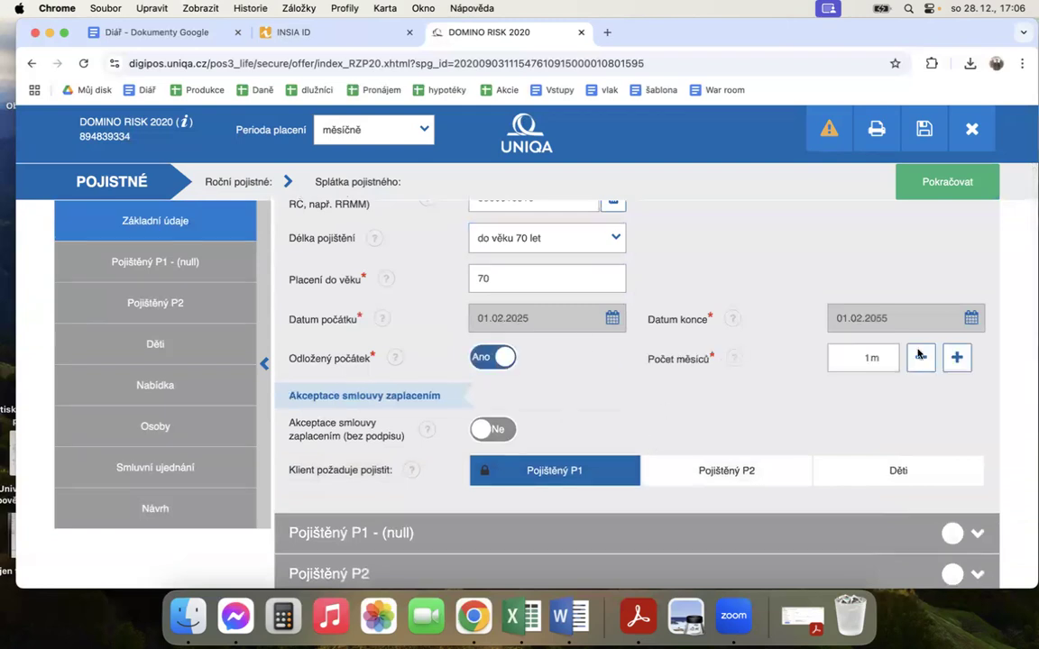
left_click(956, 357)
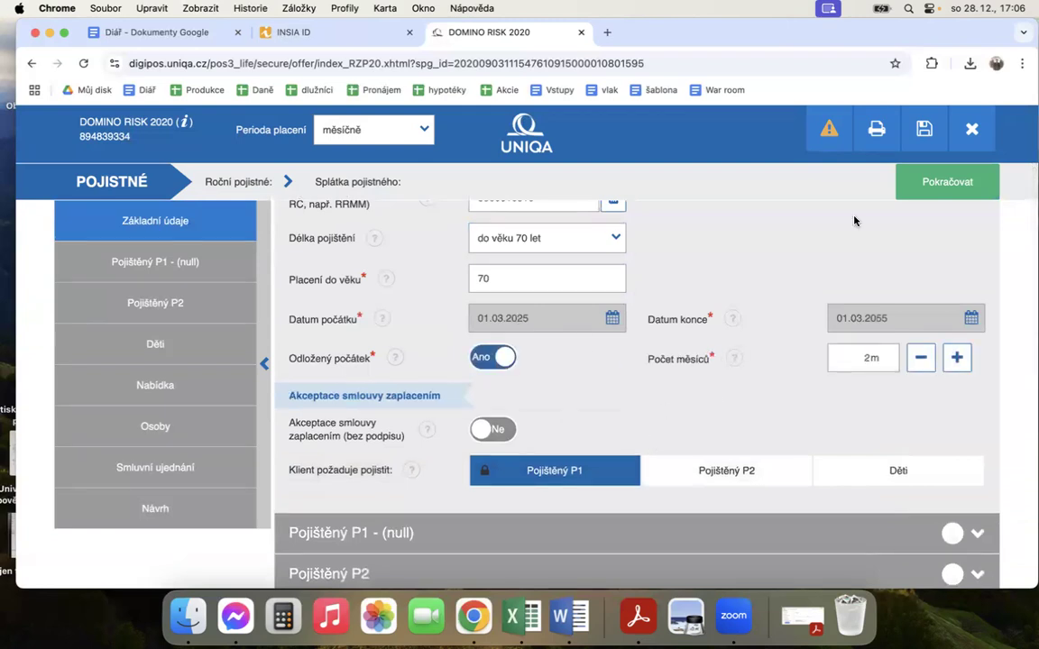
Step: Continue to the details of insured person P1 and enter a height of 187 cm and a weight of 82 kg
left_click(921, 193)
left_click(508, 351)
type("187cm")
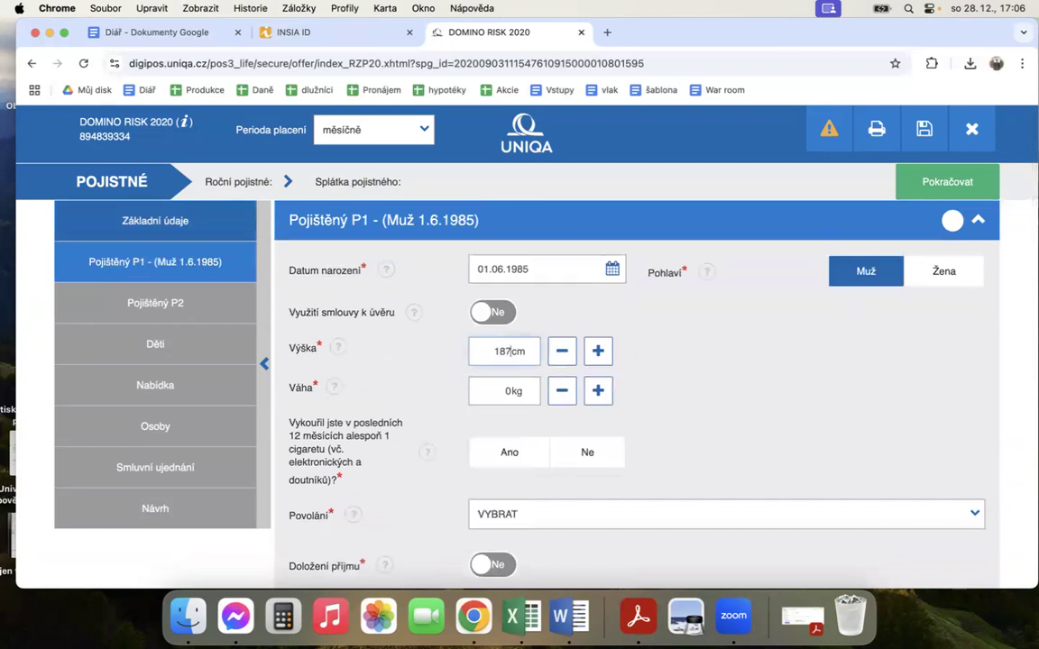
left_click(509, 389)
type("82")
Step: Answer Ne to P1's smoking question and set the occupation to Makléř/-ka, searching for "mak"
scroll(718, 441, "down", 1)
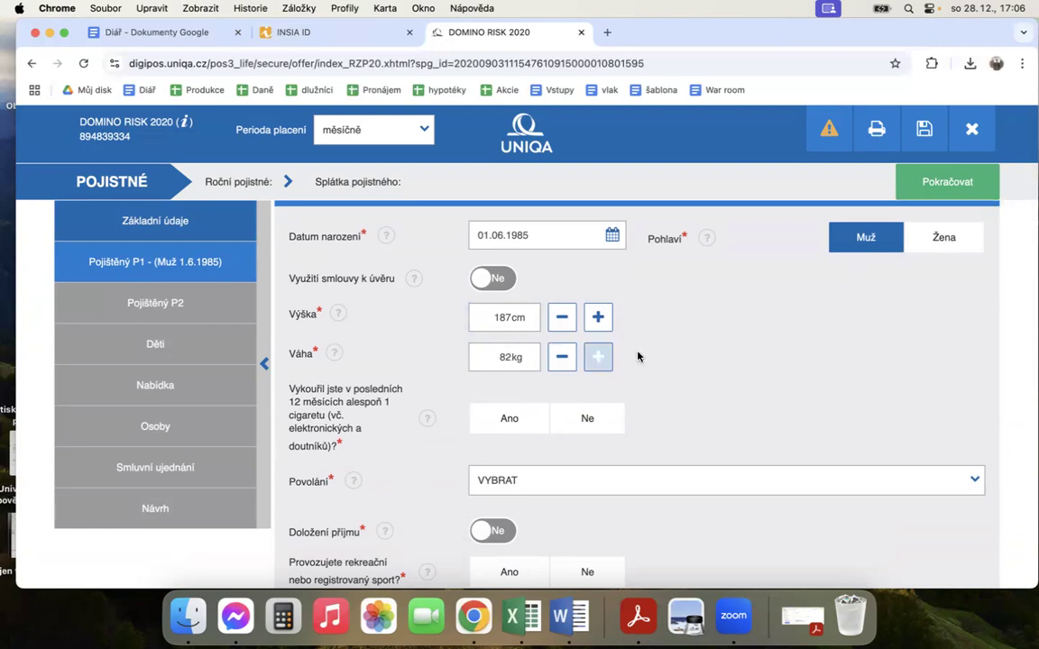
left_click(617, 420)
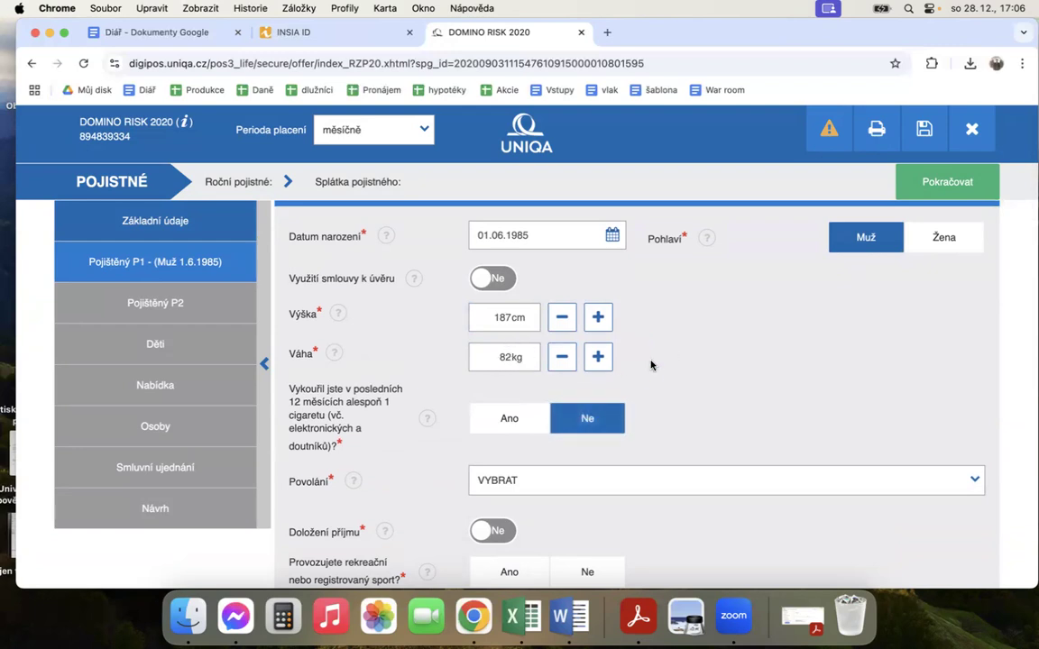
scroll(658, 379, "down", 1)
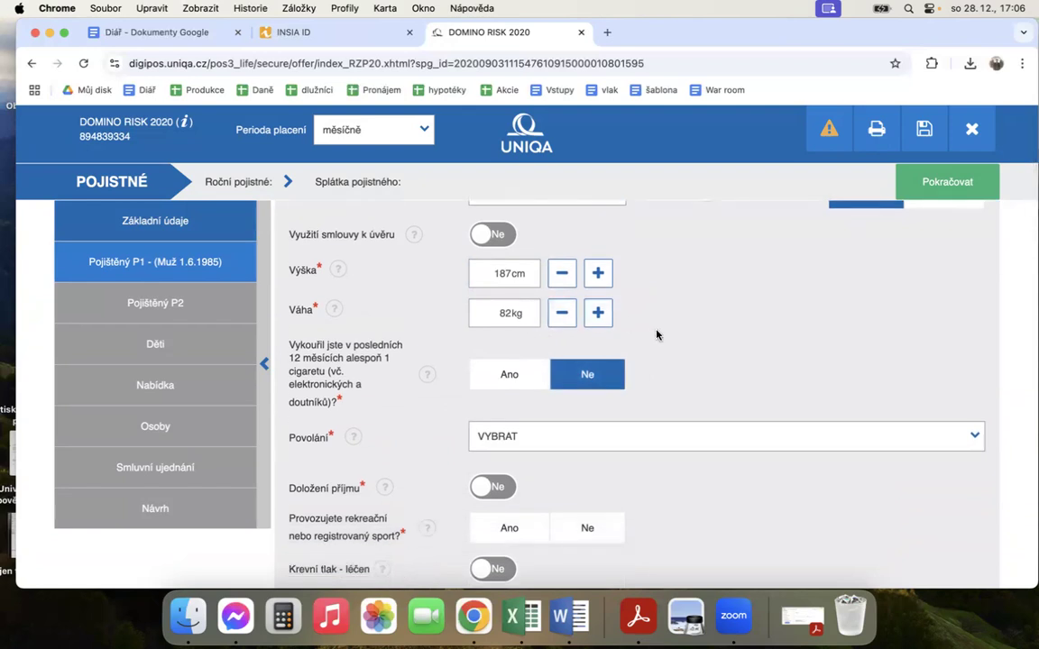
left_click(598, 445)
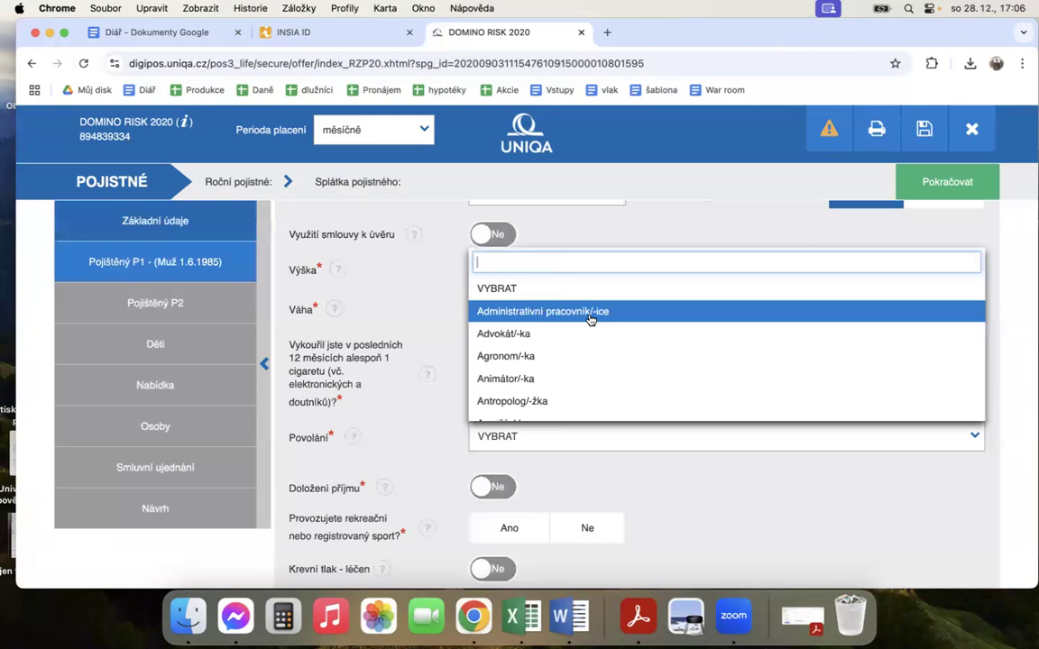
type("mak")
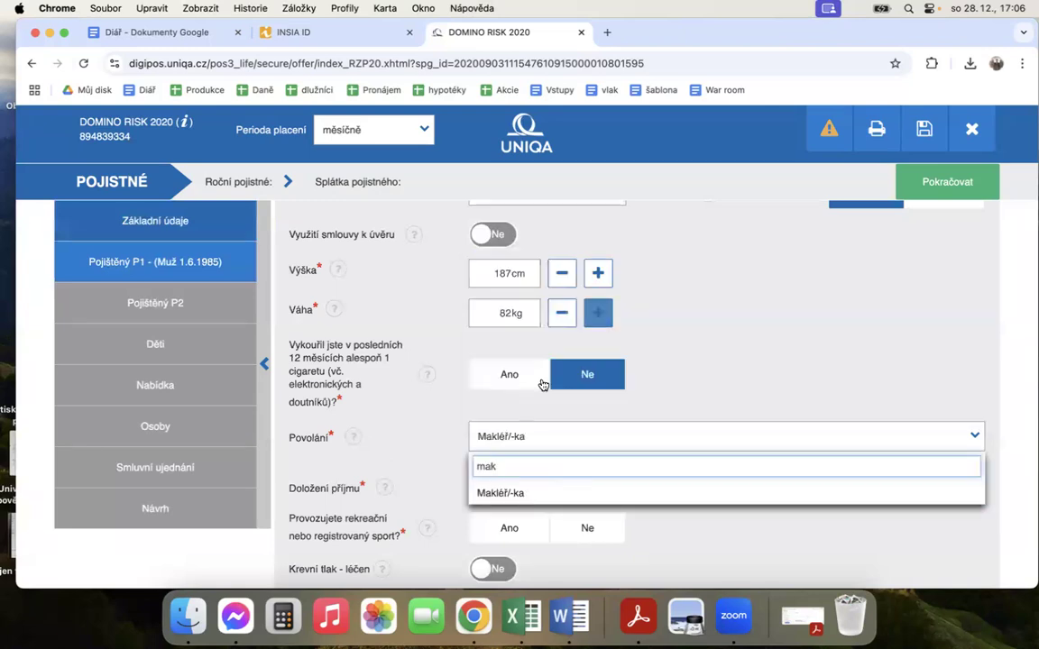
left_click(494, 493)
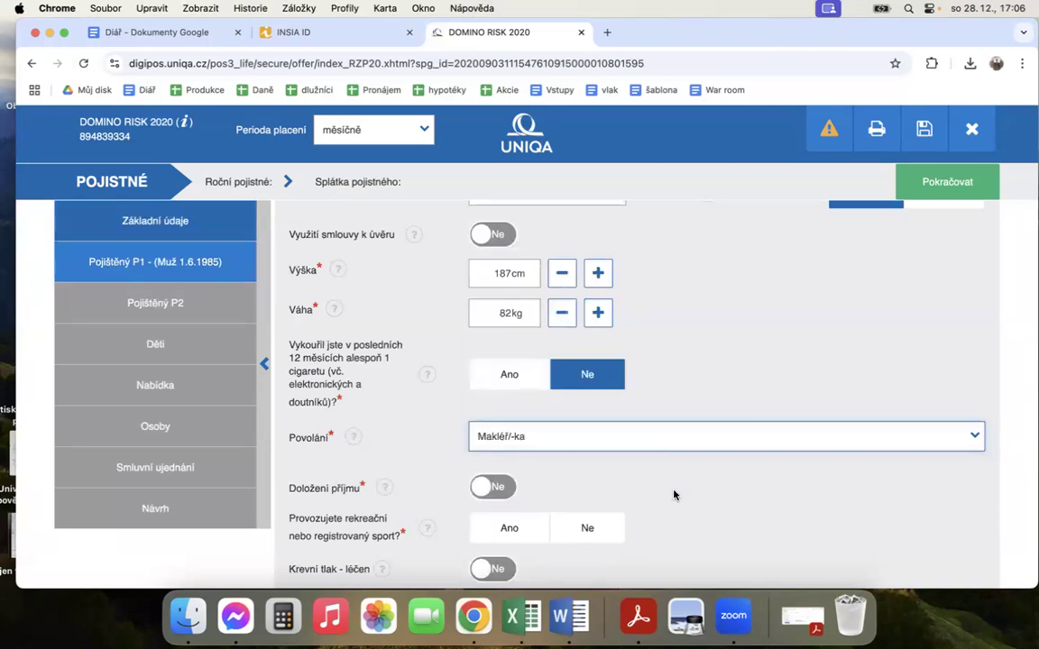
Step: Answer Ne to the question whether P1 does any recreational or registered sport
scroll(675, 494, "down", 3)
left_click(595, 332)
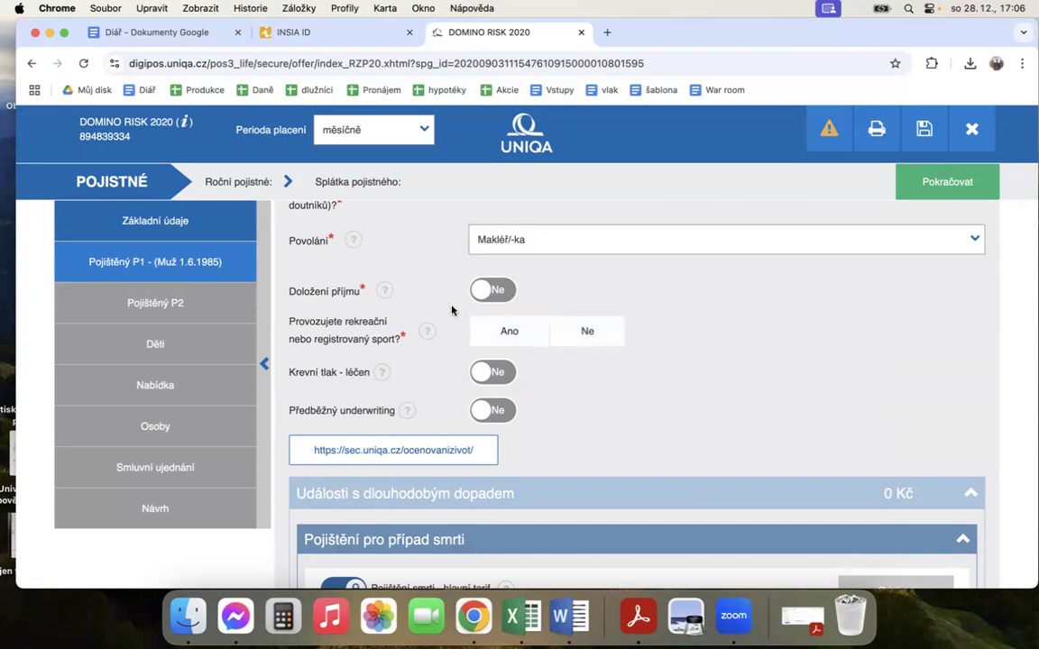
left_click(595, 333)
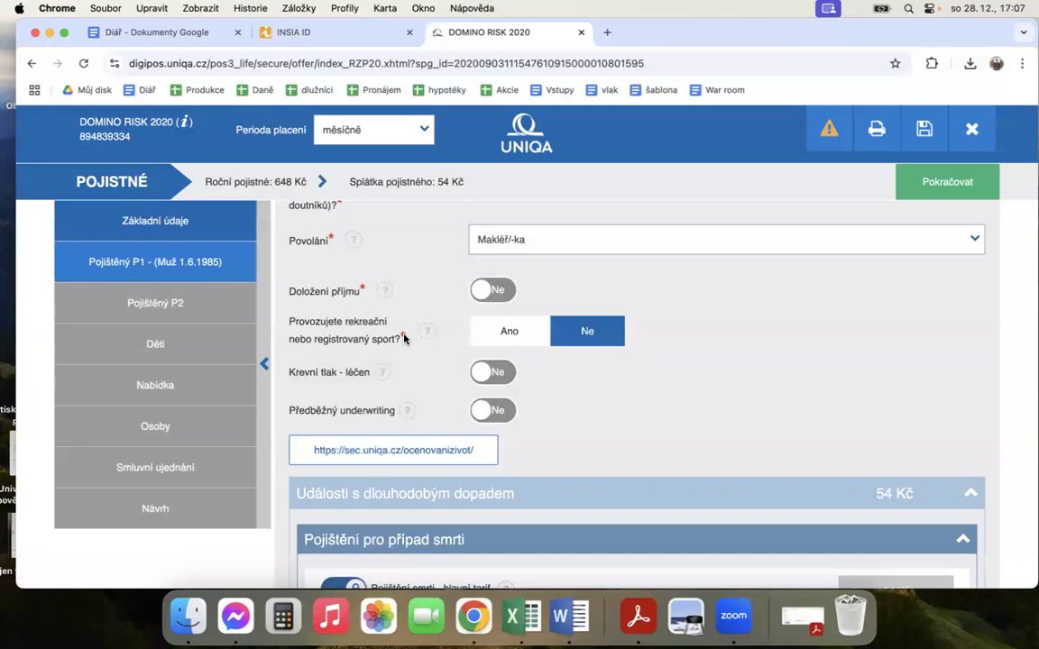
Step: Examine the list of sports and leisure activities offered for the Ano answer and cancel it without selecting any
left_click_drag(344, 322, 370, 343)
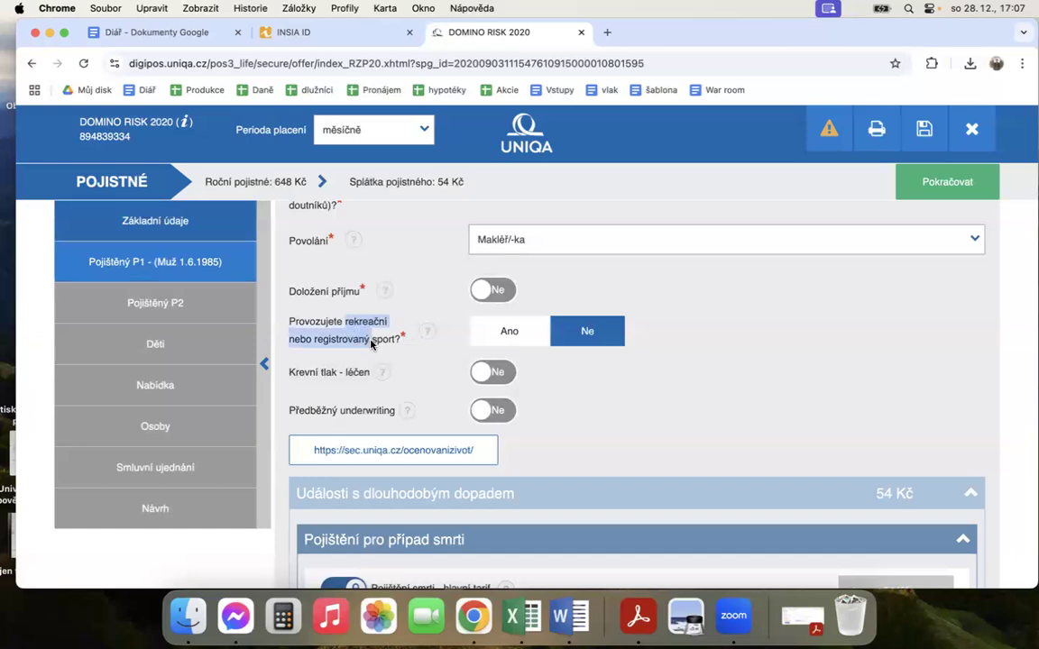
left_click(370, 344)
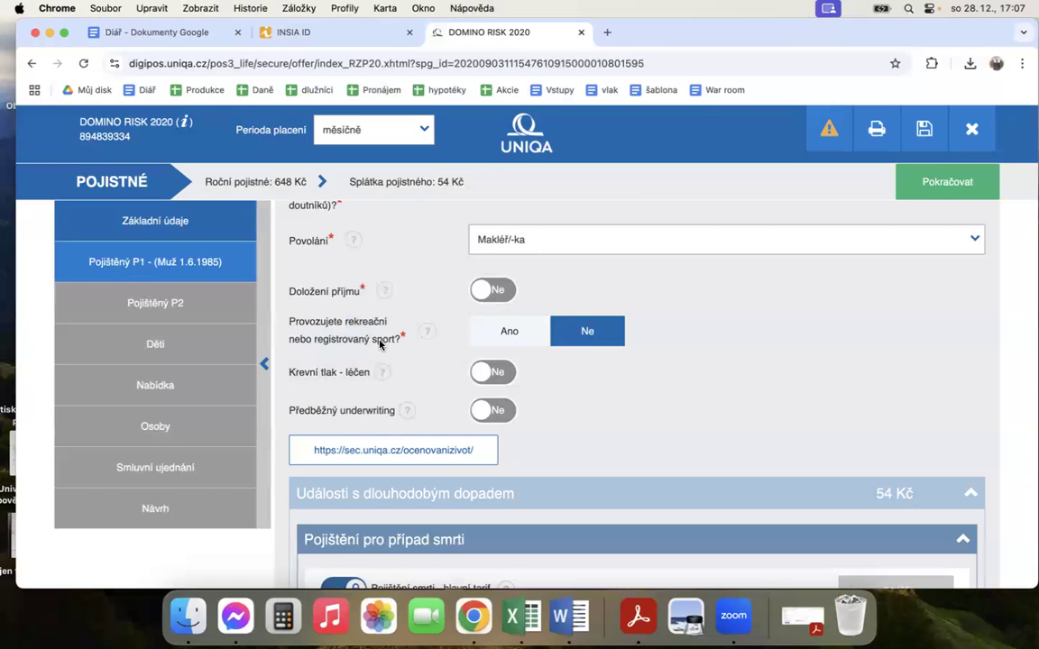
left_click(530, 340)
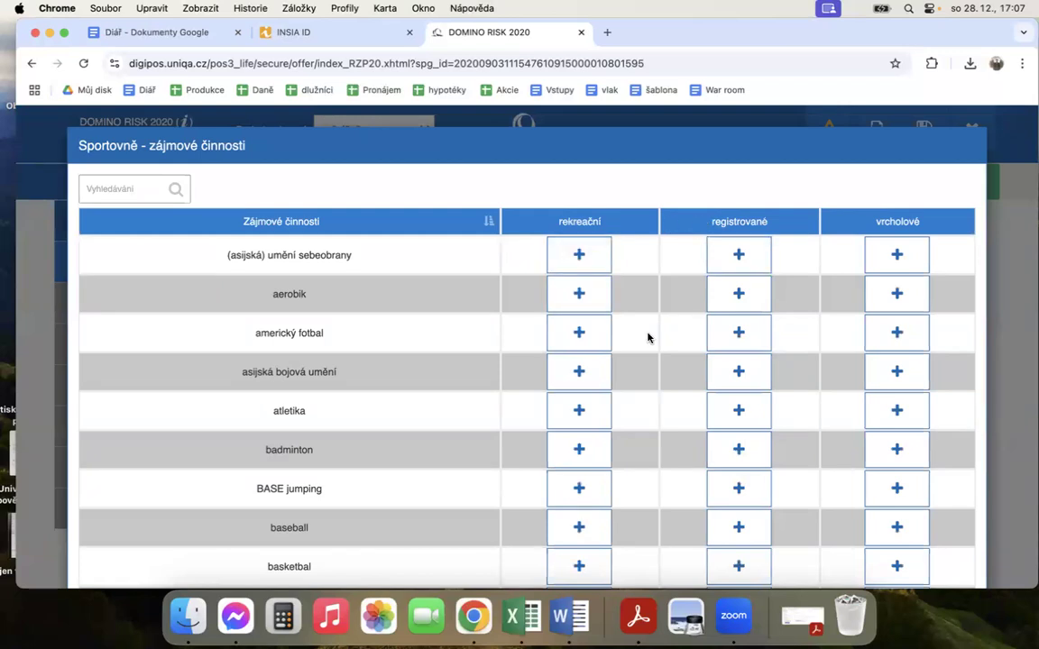
scroll(646, 338, "down", 3)
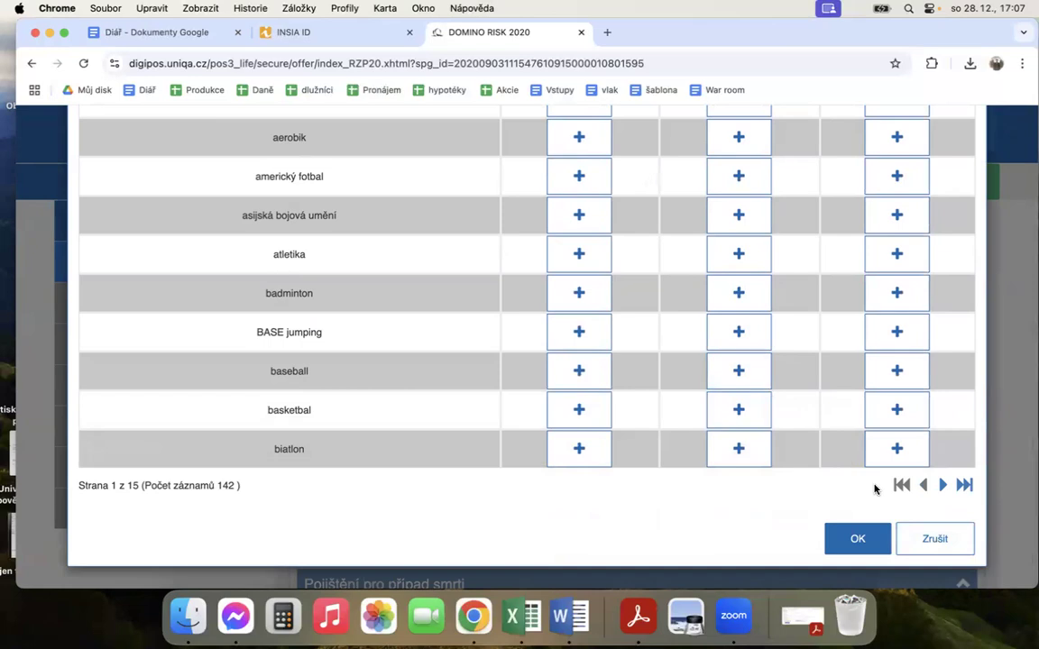
left_click(933, 539)
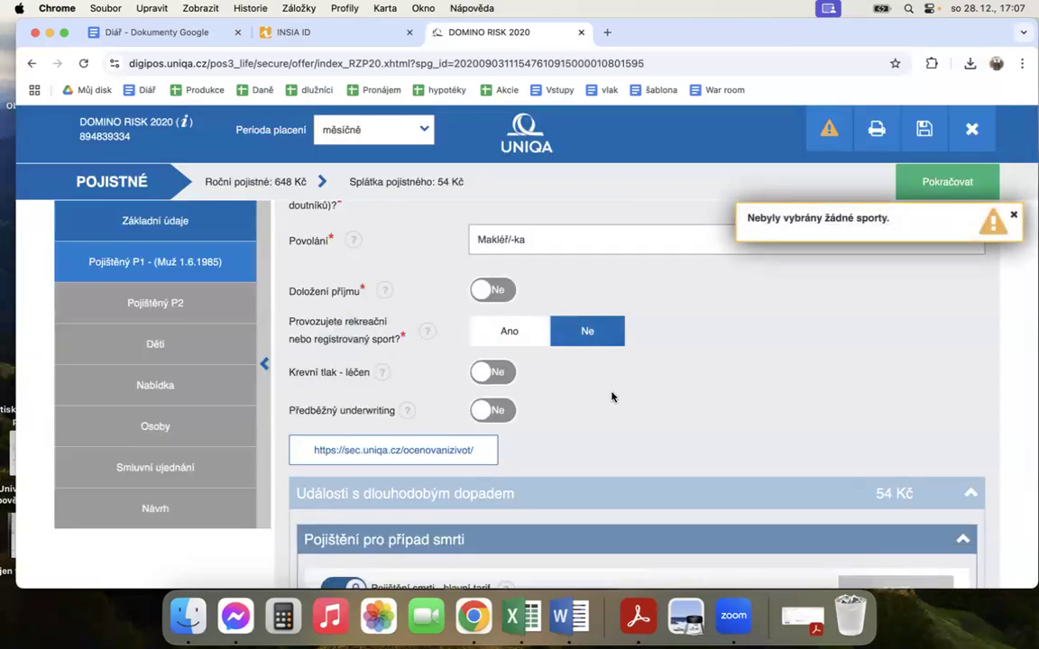
Step: Examine P1's available coverages in the sections Pojištění pro případ smrti and Připojištění invalidity
scroll(618, 384, "down", 3)
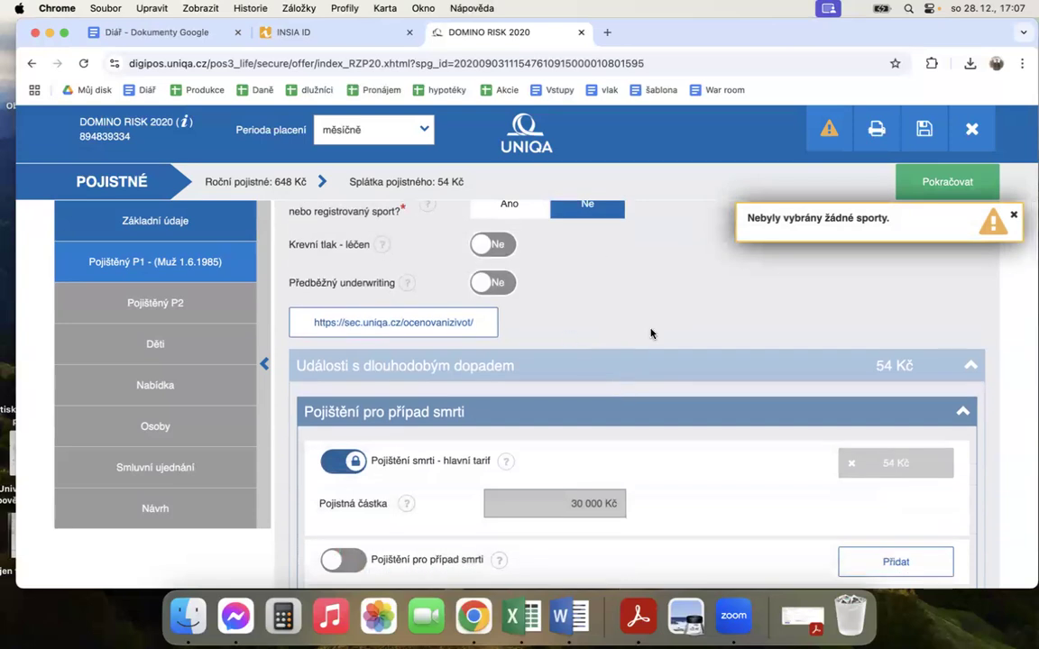
scroll(651, 334, "down", 2)
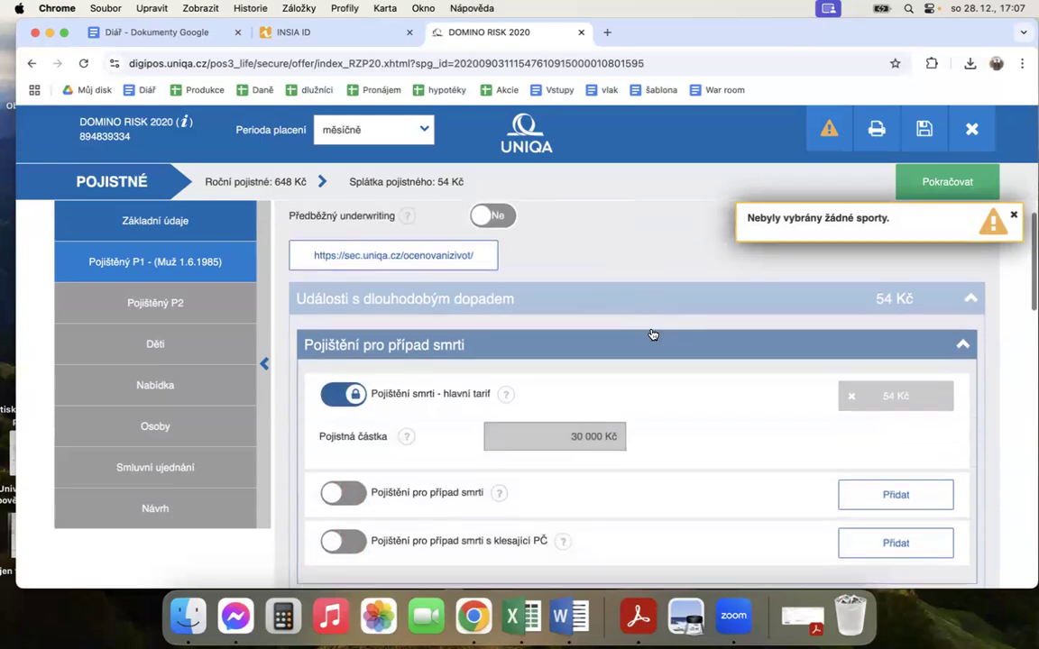
scroll(653, 334, "up", 2)
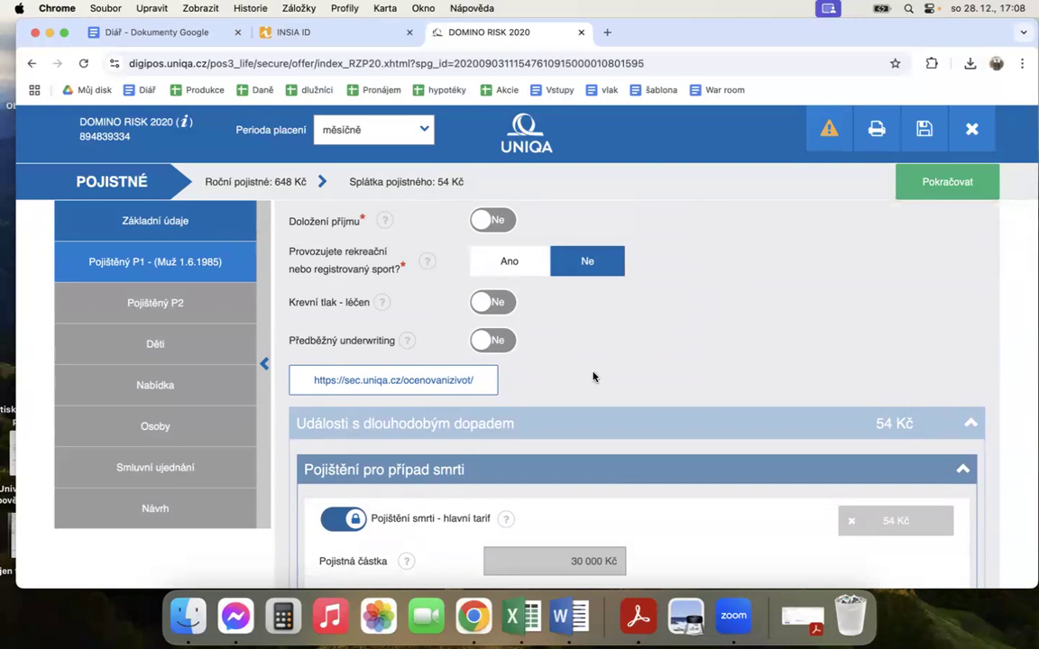
scroll(593, 377, "up", 1)
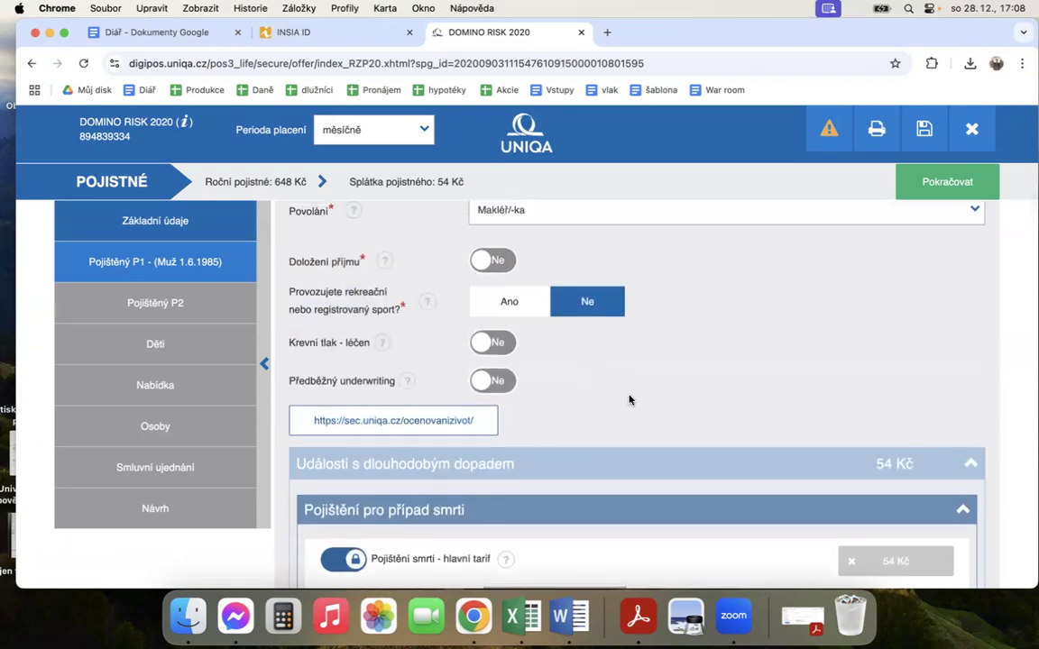
scroll(630, 399, "down", 2)
scroll(653, 340, "down", 2)
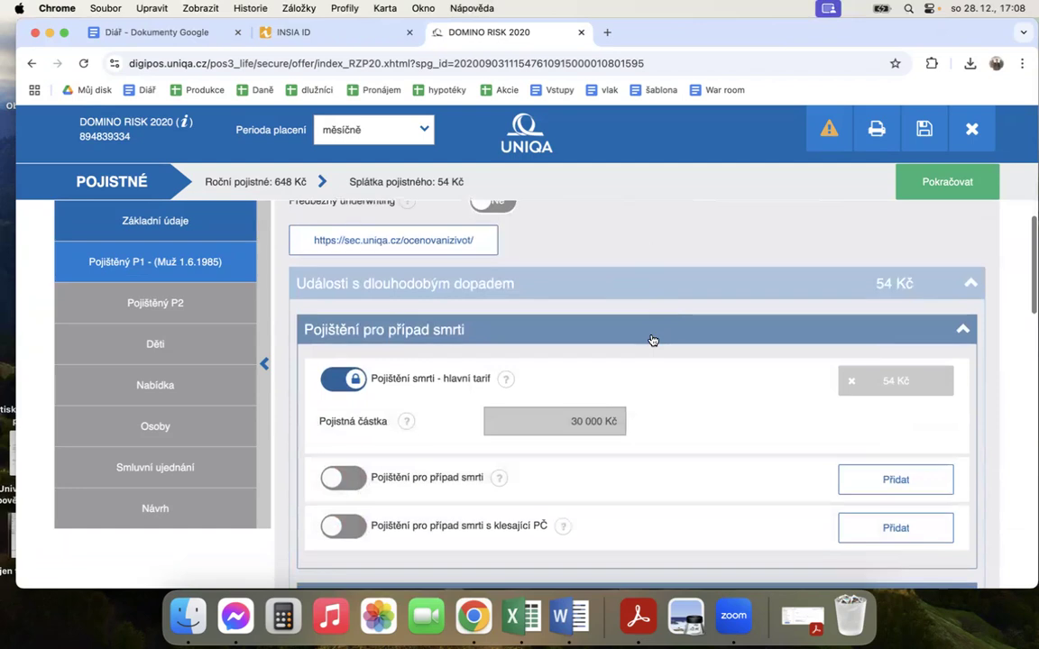
scroll(631, 271, "down", 1)
scroll(632, 371, "down", 1)
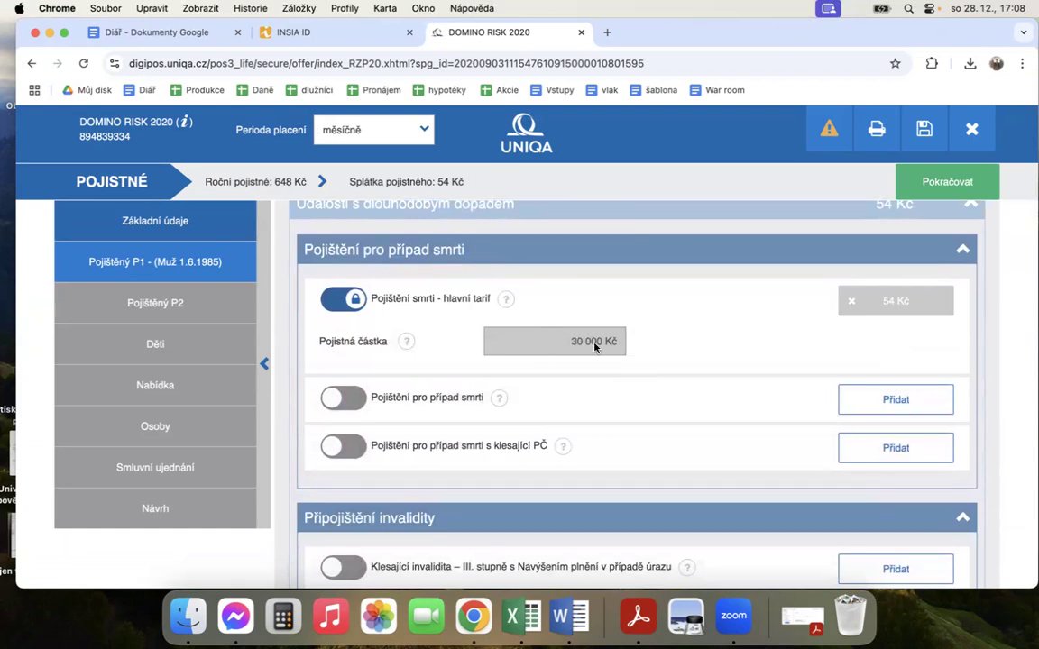
scroll(649, 348, "down", 2)
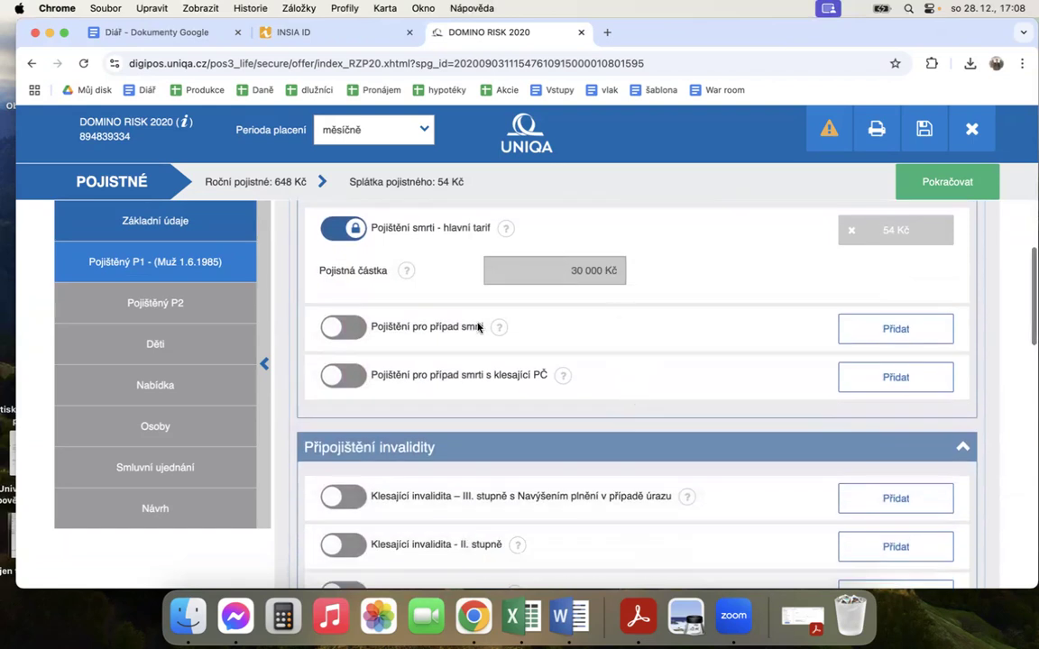
scroll(548, 370, "down", 4)
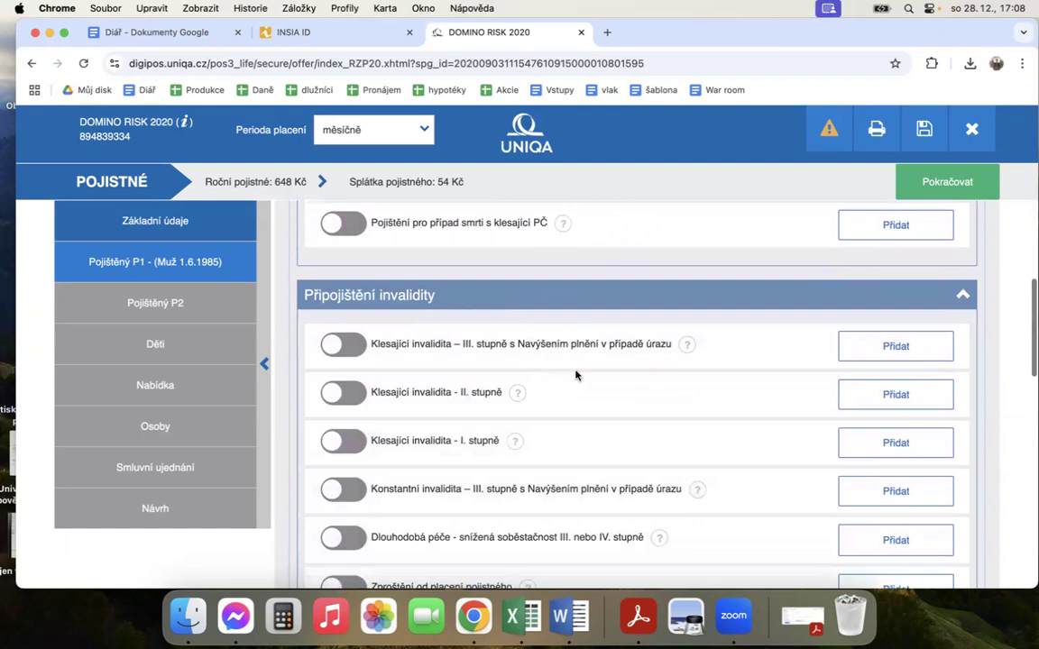
Step: Switch on P1's coverage Pojištění pro případ smrti s klesající PČ to preview its fields, and remove it again
scroll(574, 371, "down", 4)
scroll(575, 374, "up", 6)
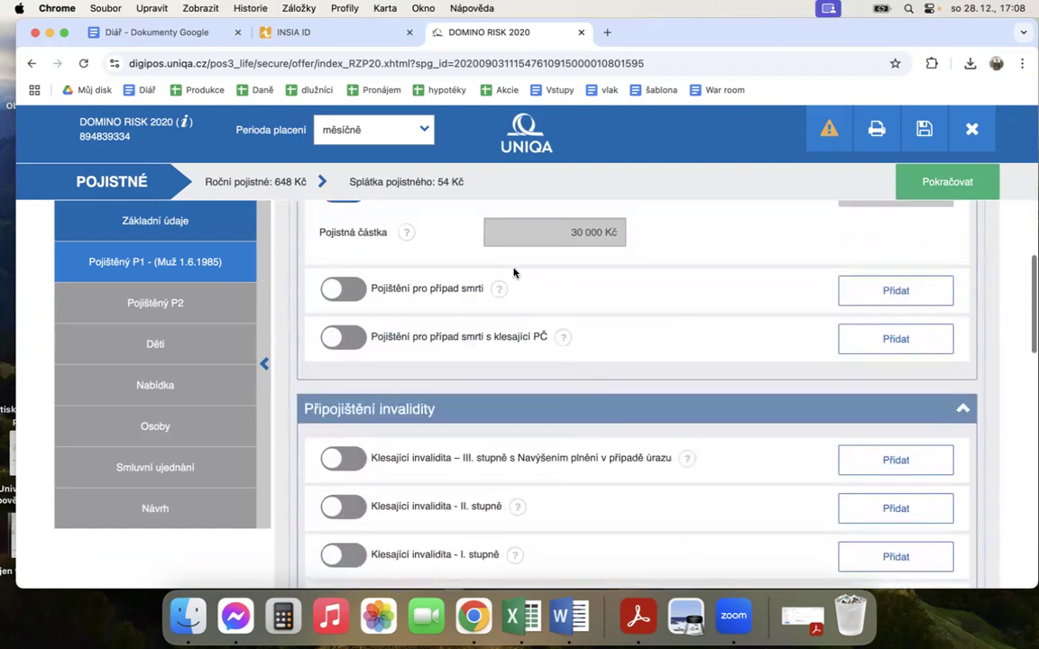
left_click(345, 341)
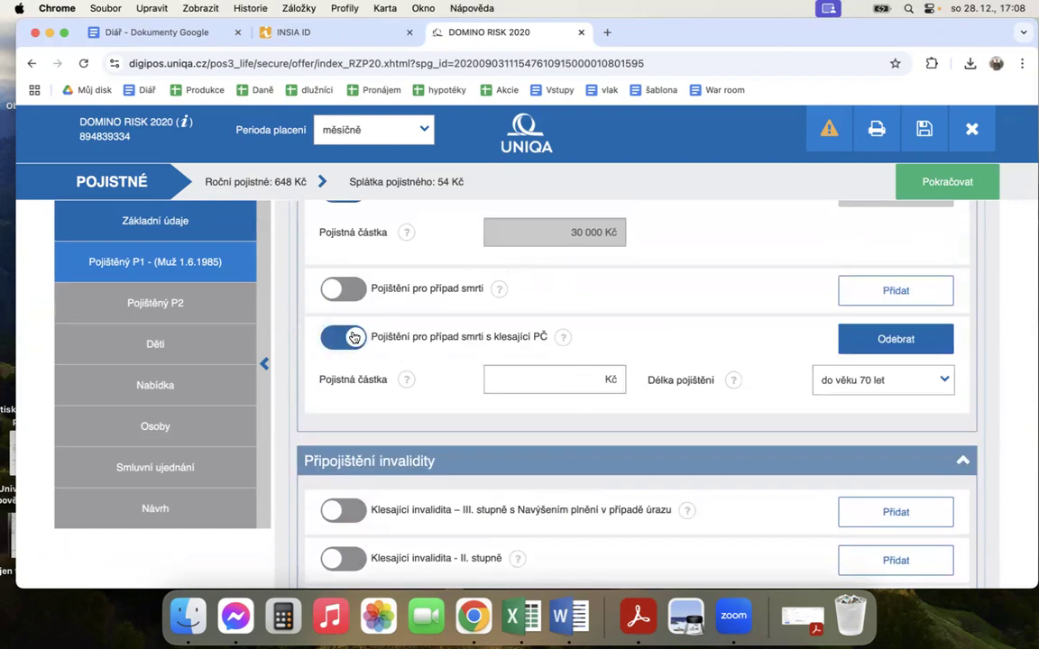
left_click(345, 339)
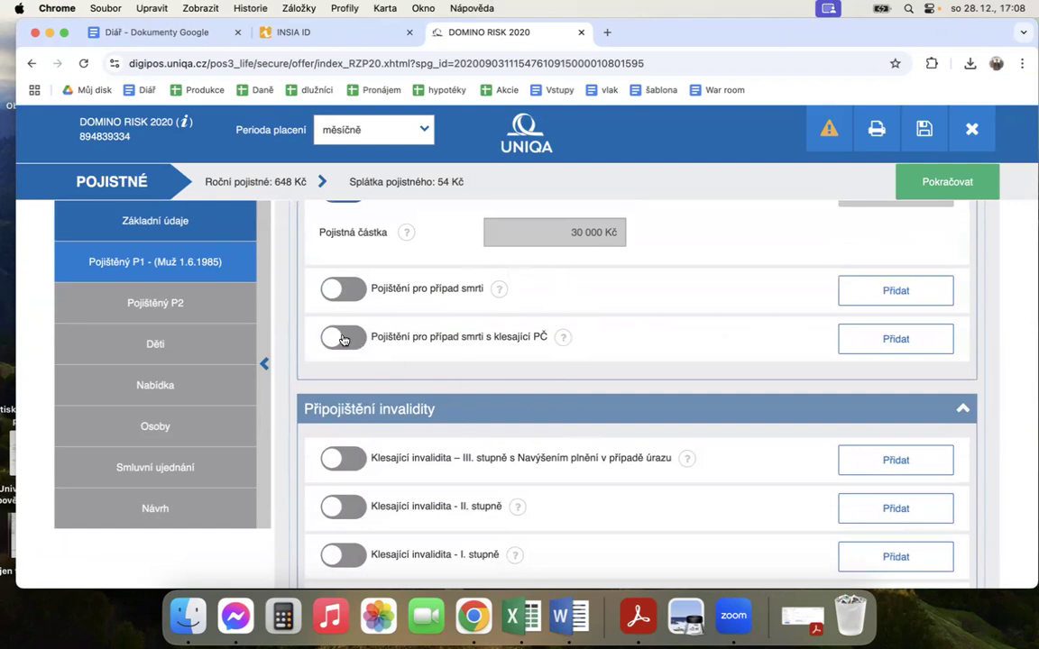
Step: Add P1's Smrt + Invalidita s Navýšením plnění v případě úrazu coverage with an insured amount of 1 000 000 Kč and duration 25
scroll(419, 431, "down", 3)
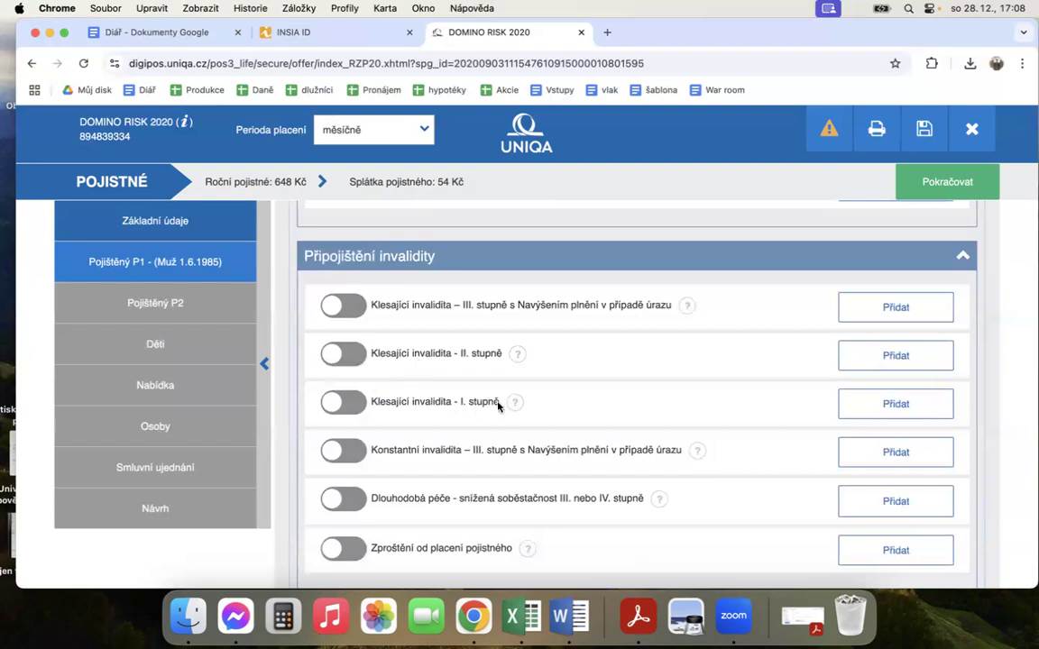
scroll(498, 406, "down", 2)
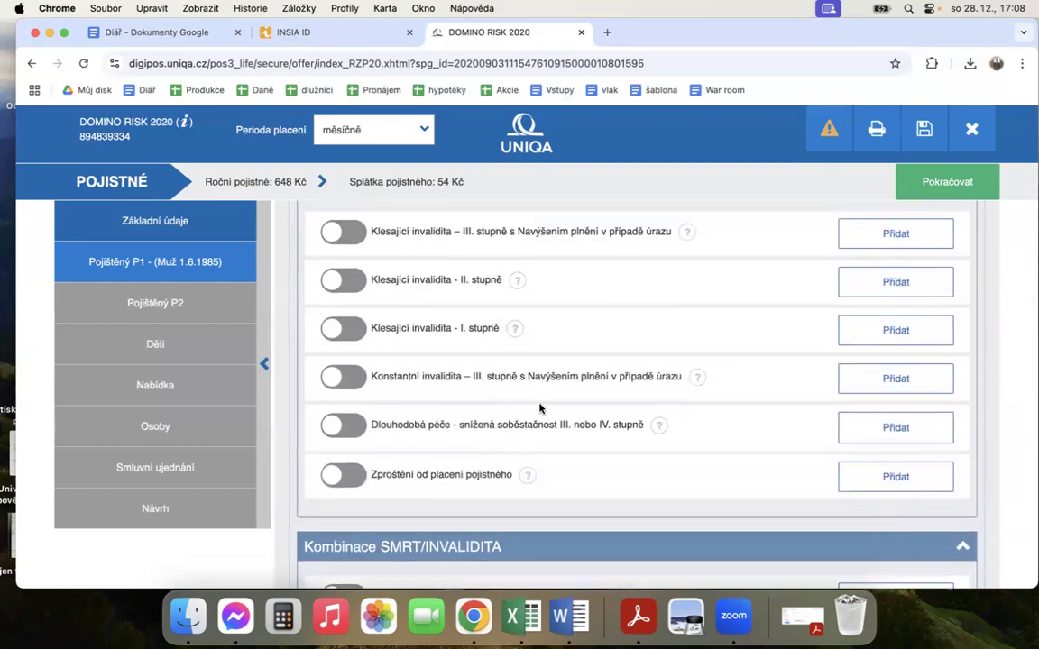
scroll(579, 388, "down", 4)
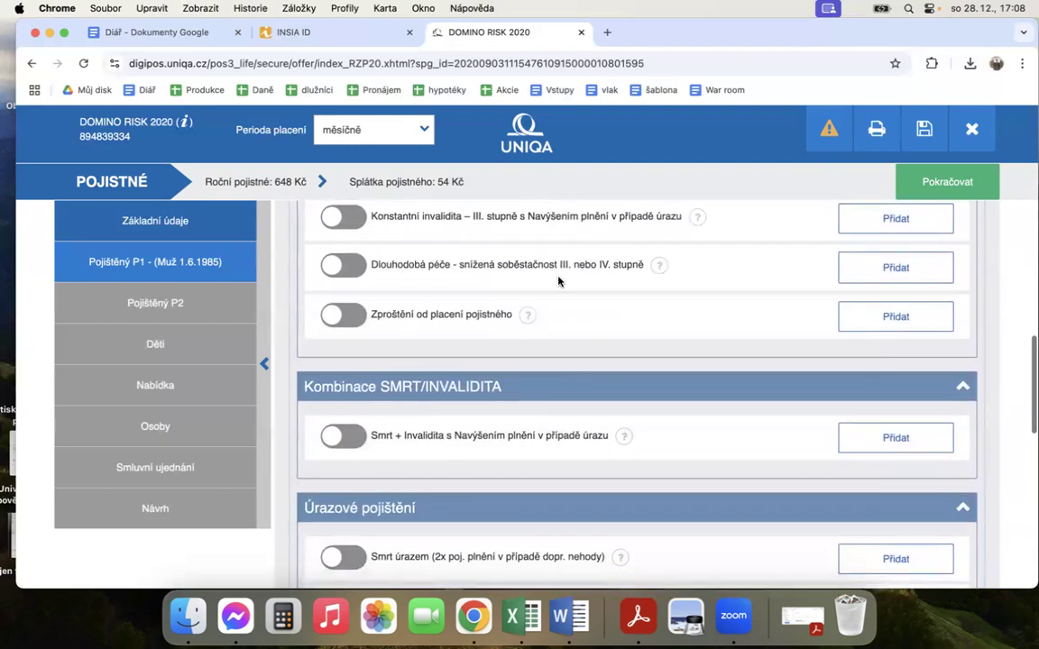
scroll(508, 396, "down", 3)
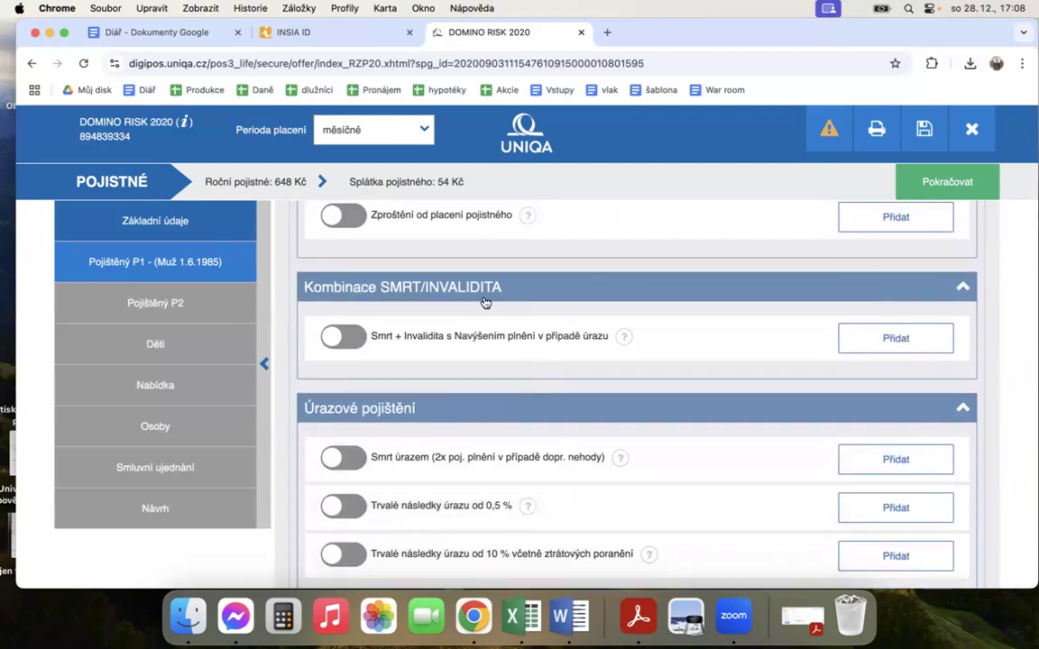
left_click(345, 336)
left_click(543, 371)
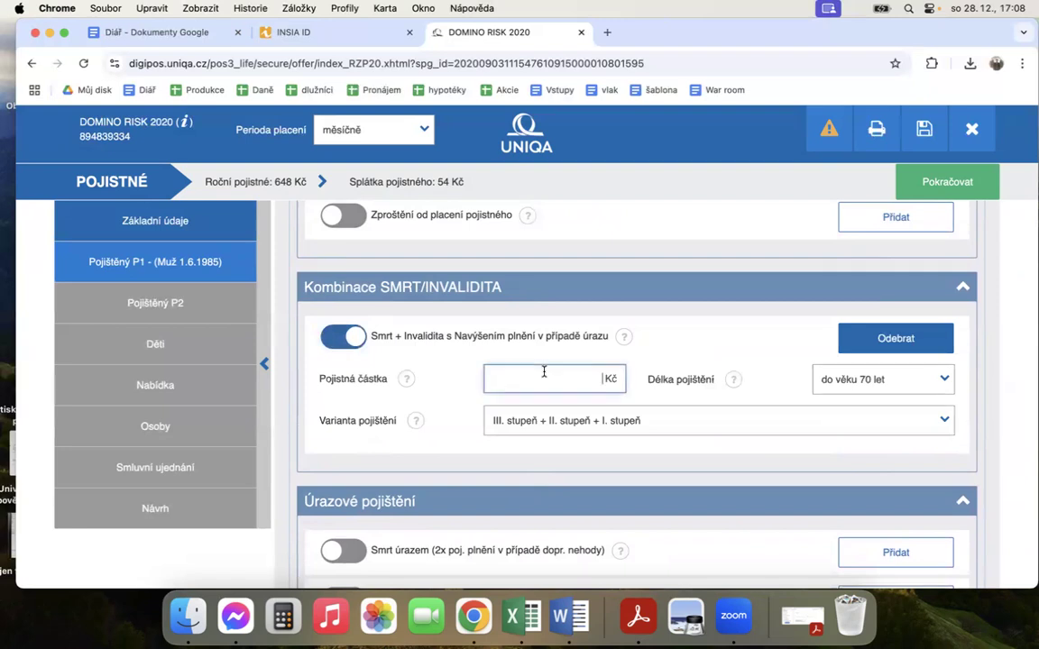
type("1 000 000")
left_click(712, 356)
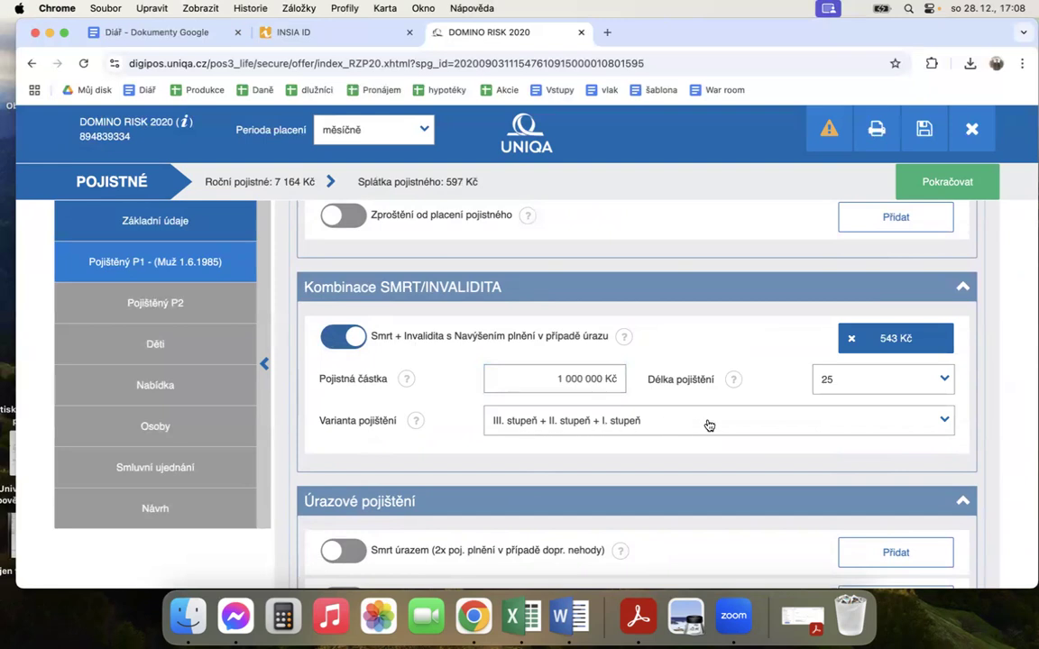
Step: Look through the insurance duration options offered for the Smrt + Invalidita coverage
scroll(670, 353, "up", 2)
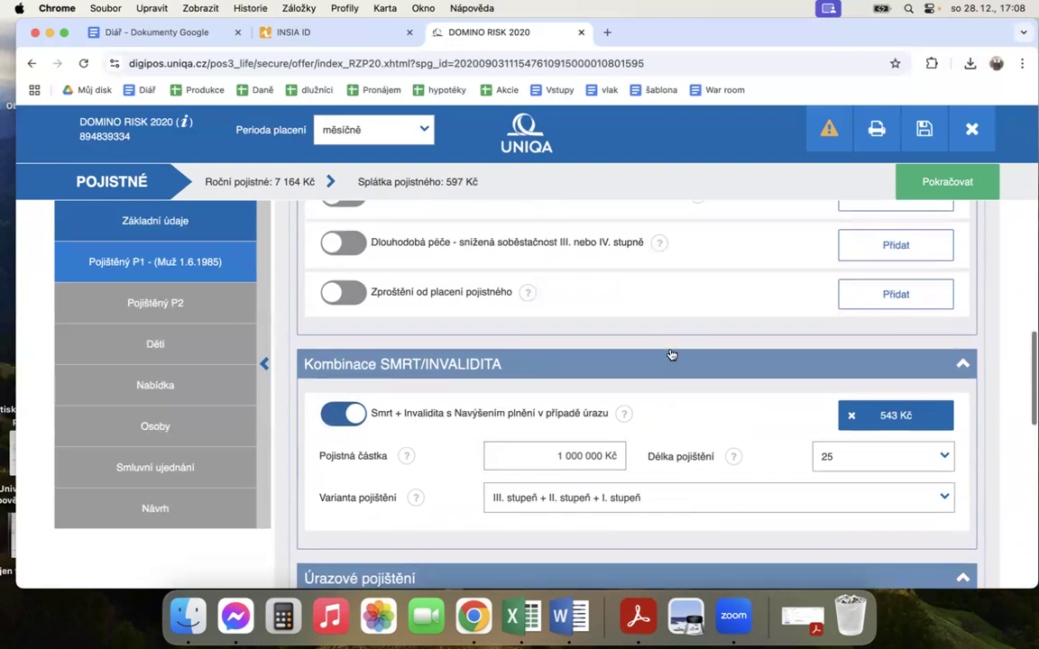
scroll(671, 354, "up", 1)
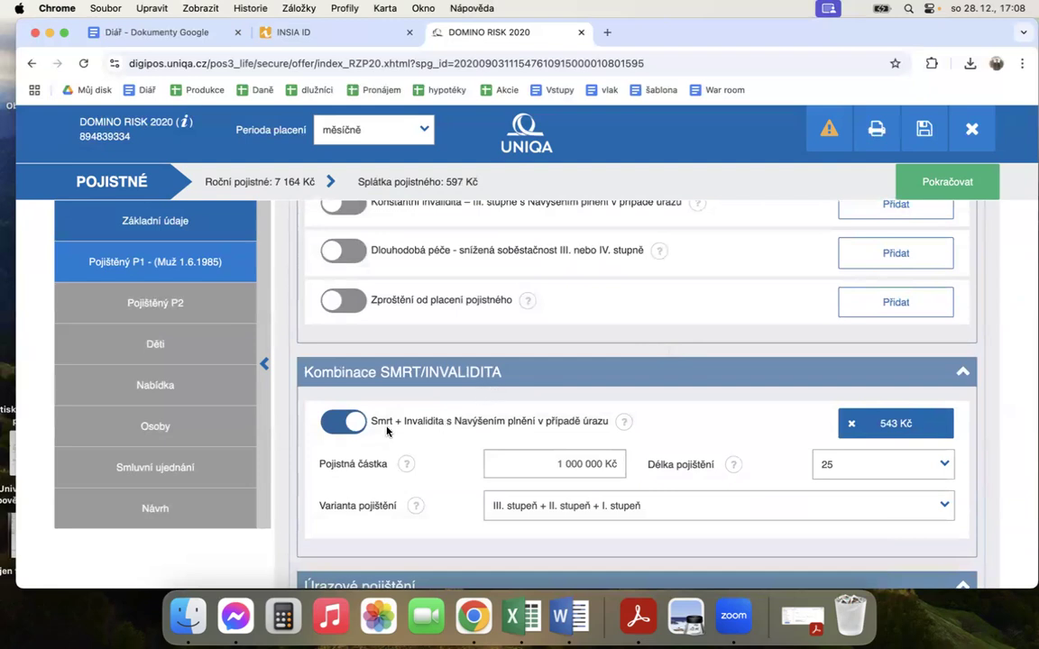
left_click(827, 470)
scroll(851, 414, "down", 3)
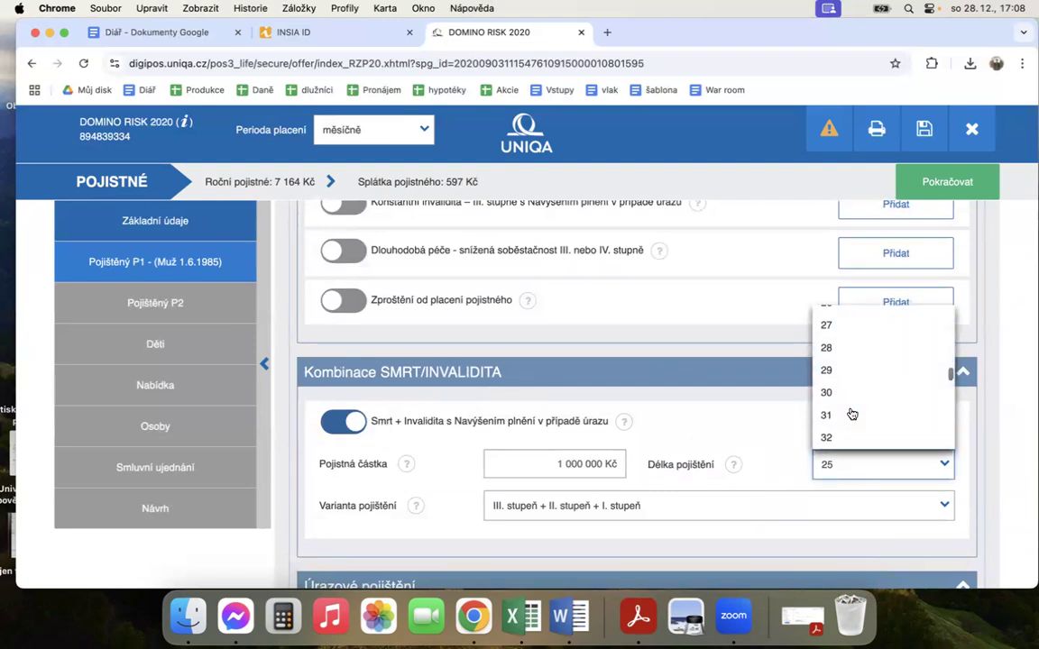
left_click(848, 390)
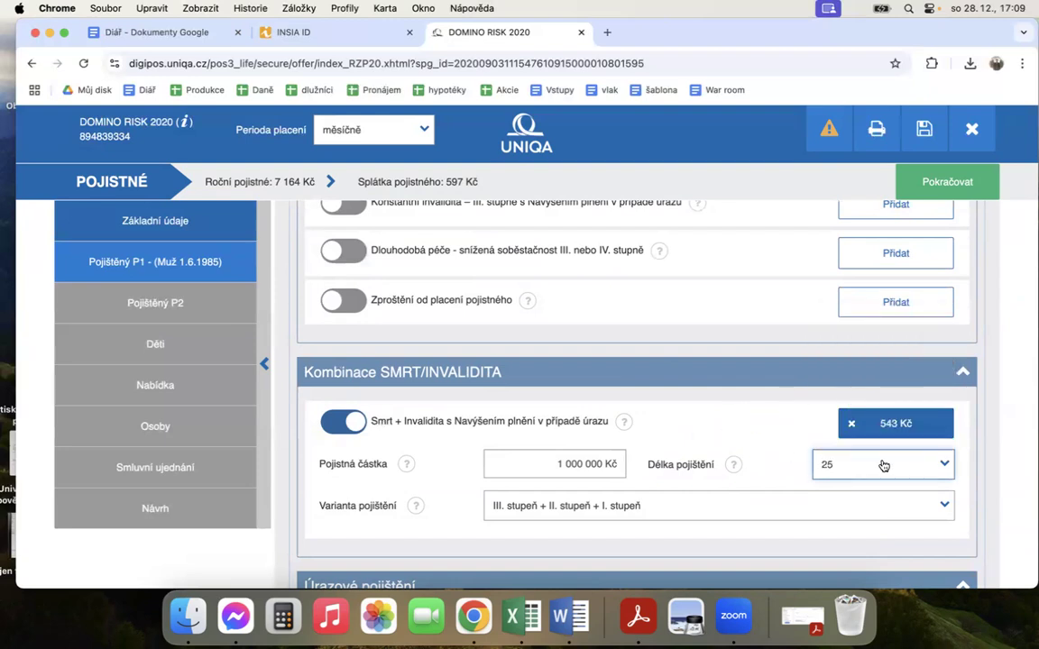
left_click(680, 437)
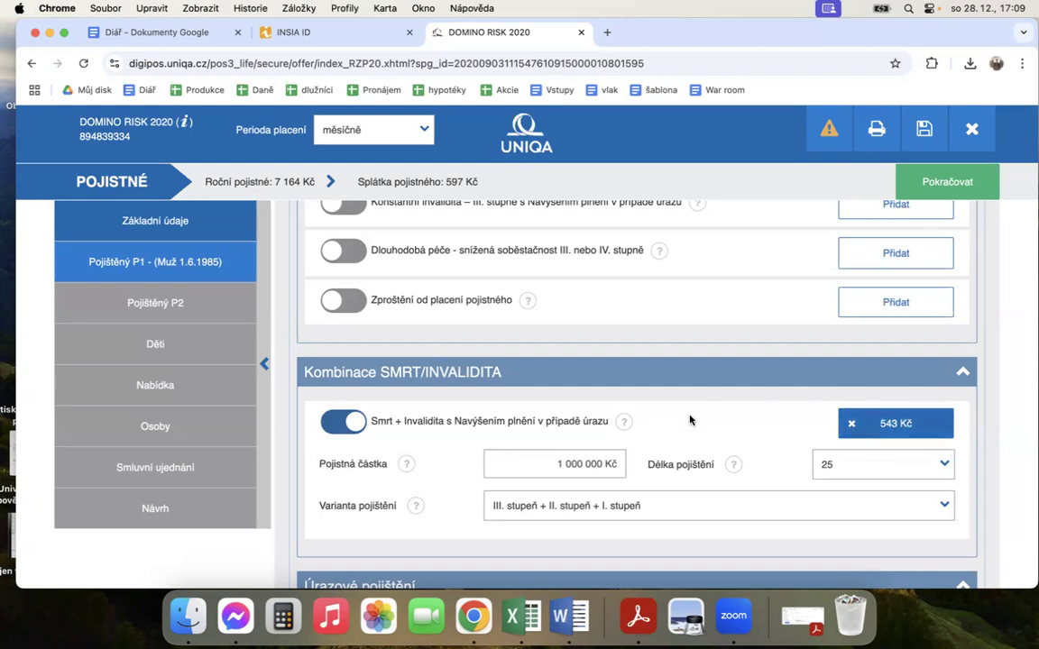
Step: Add the accident coverage Trvalé následky úrazu od 0,5 % for P1 with an insured amount of 1 000 000 Kč
scroll(689, 420, "down", 3)
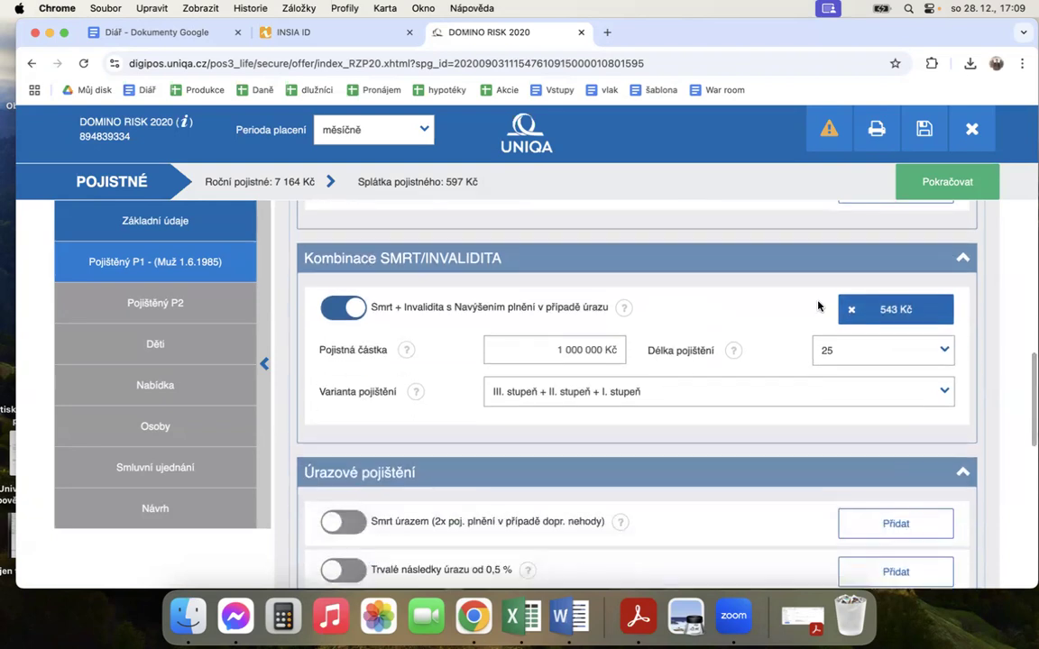
scroll(631, 369, "down", 3)
scroll(637, 402, "up", 4)
scroll(638, 402, "down", 5)
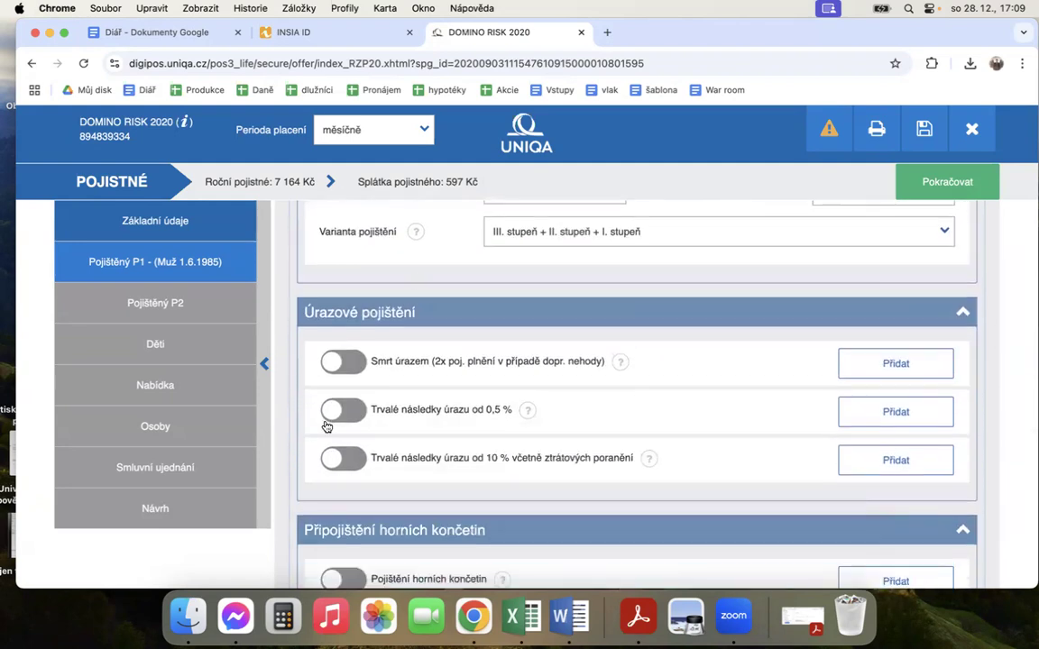
left_click(356, 410)
left_click(570, 455)
type("1 000 000 Kč")
left_click(688, 456)
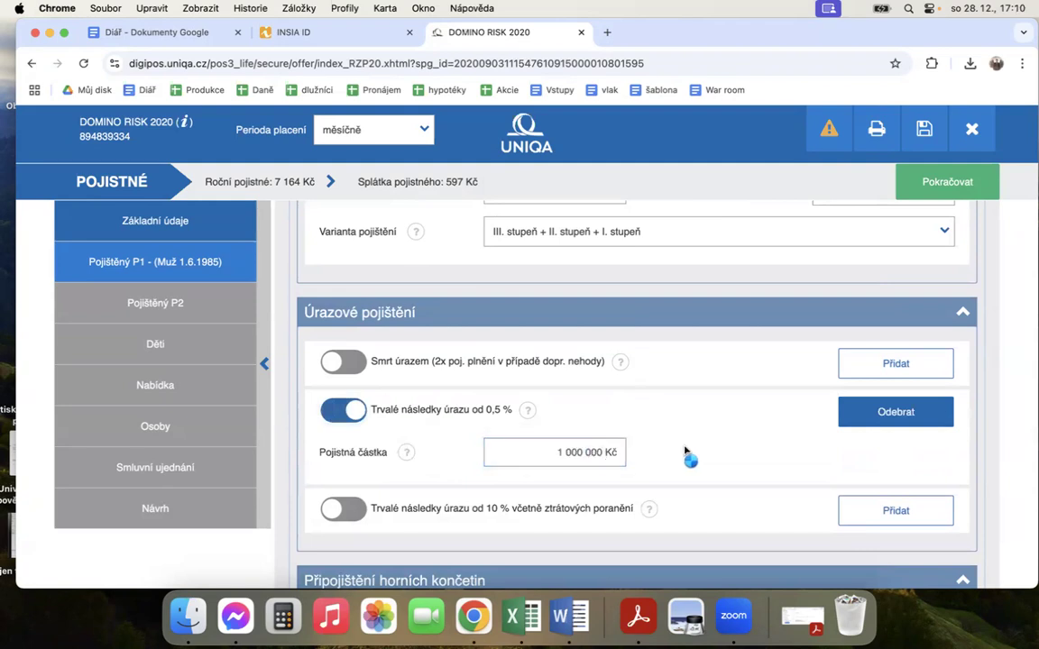
Step: Read the help text for Pojištění horních končetin in the Připojištění horních končetin section and close it
scroll(685, 451, "down", 2)
scroll(686, 451, "up", 3)
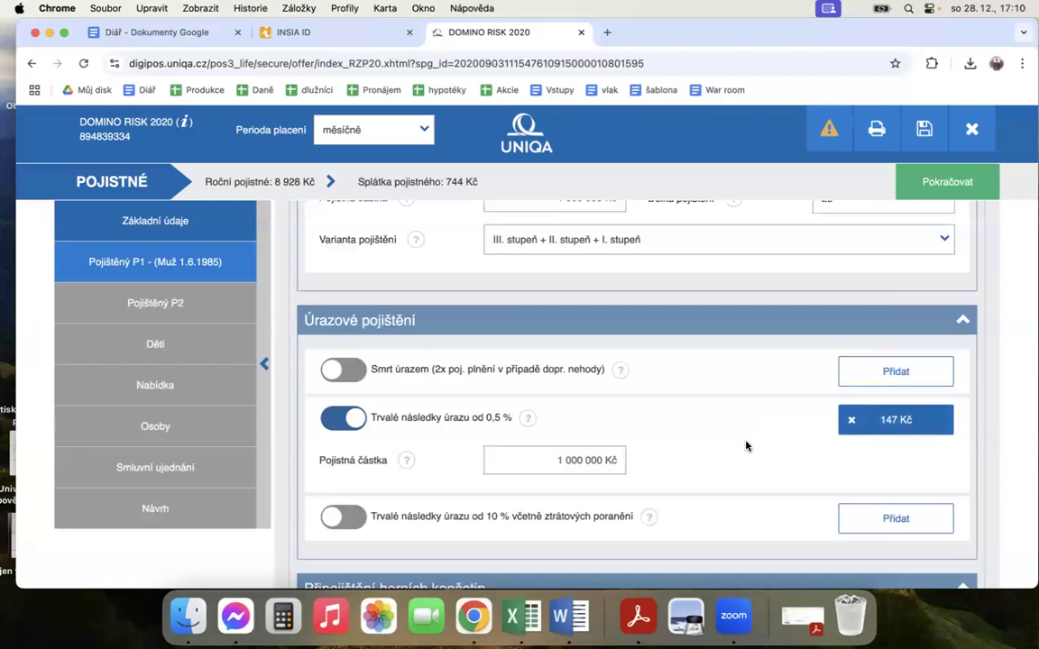
scroll(676, 463, "down", 5)
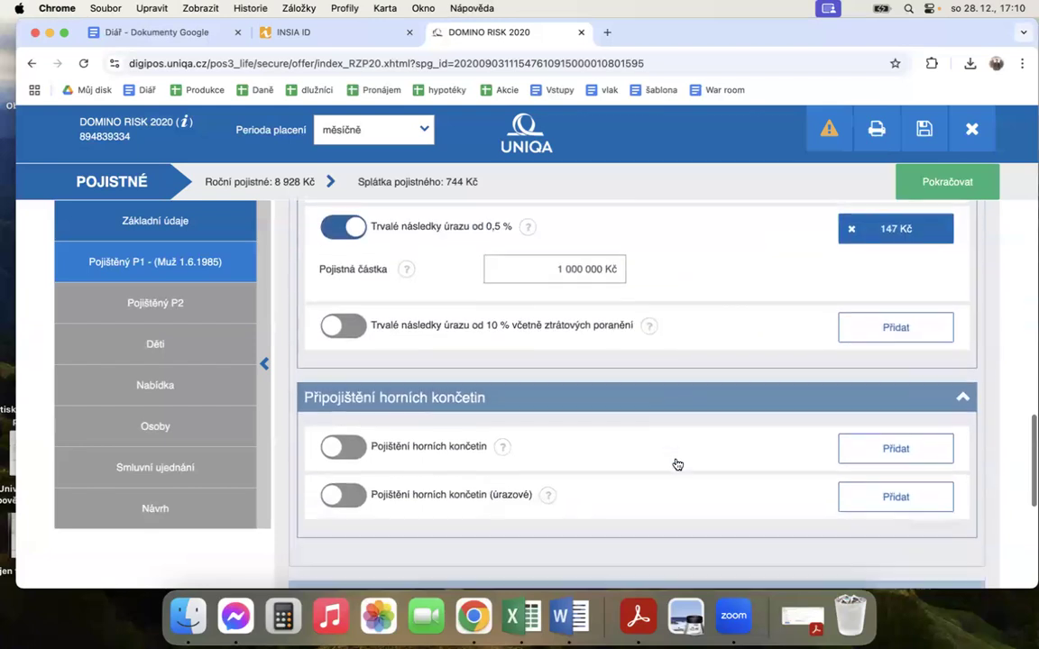
scroll(677, 463, "up", 3)
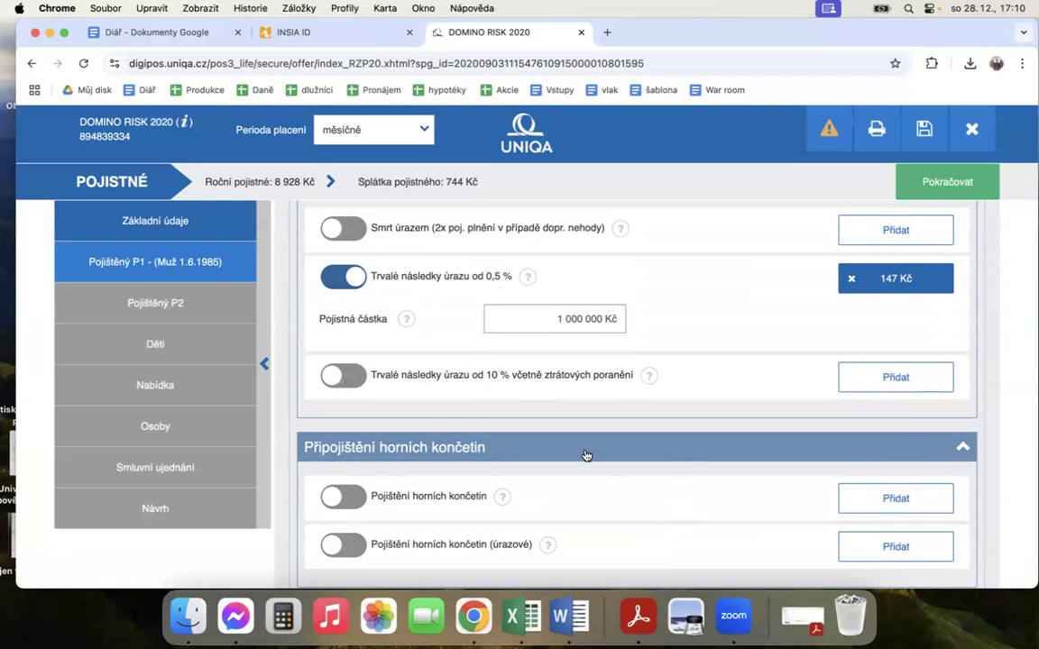
scroll(585, 455, "down", 5)
scroll(568, 387, "up", 4)
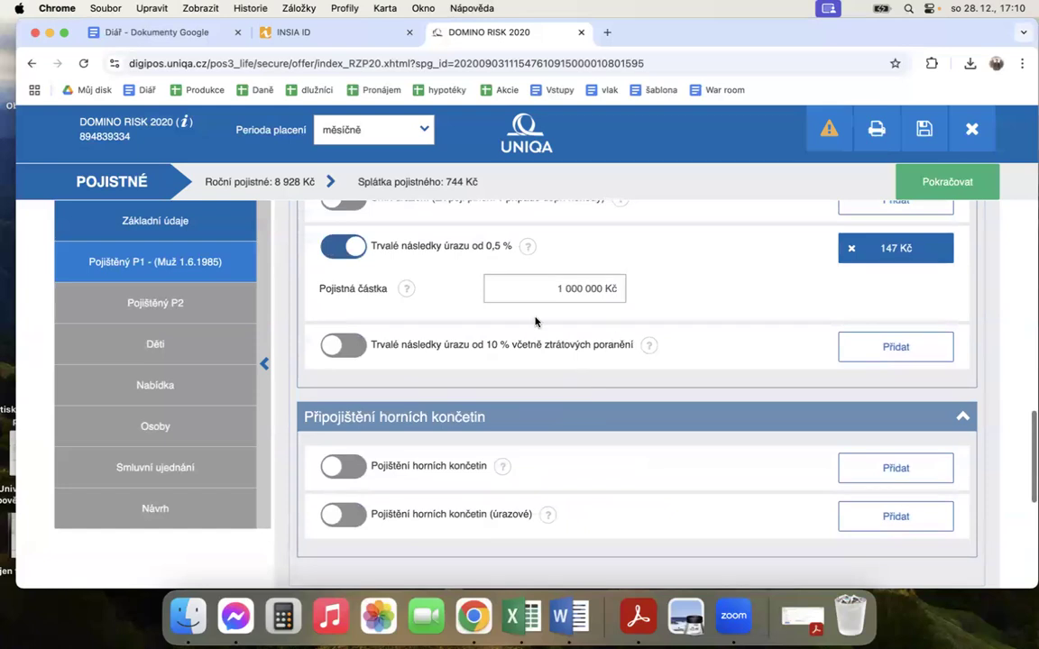
left_click(501, 466)
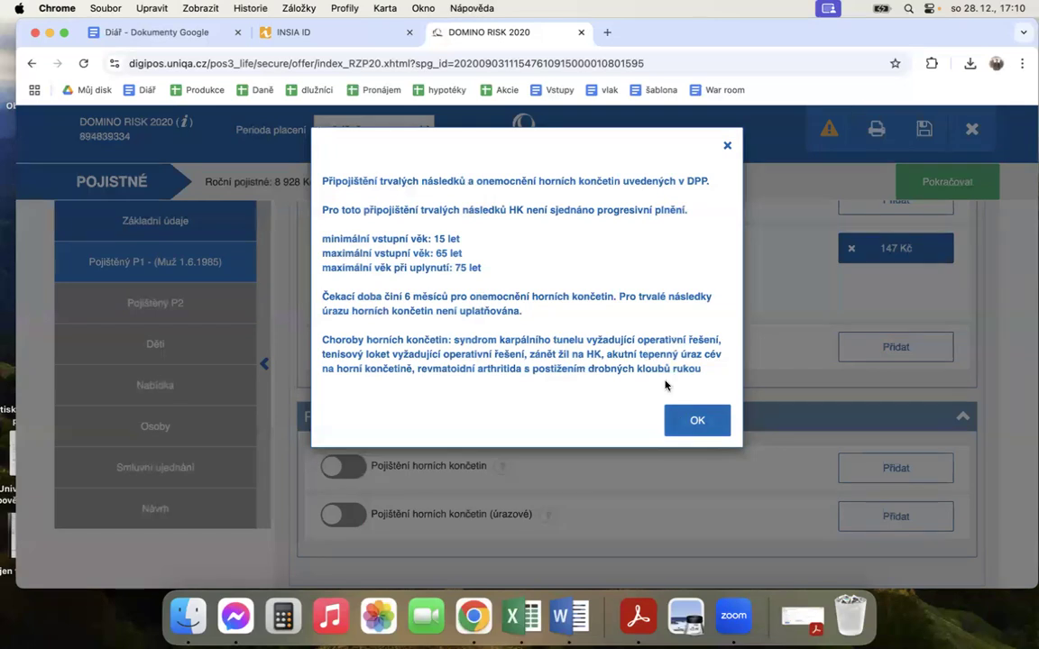
left_click(709, 418)
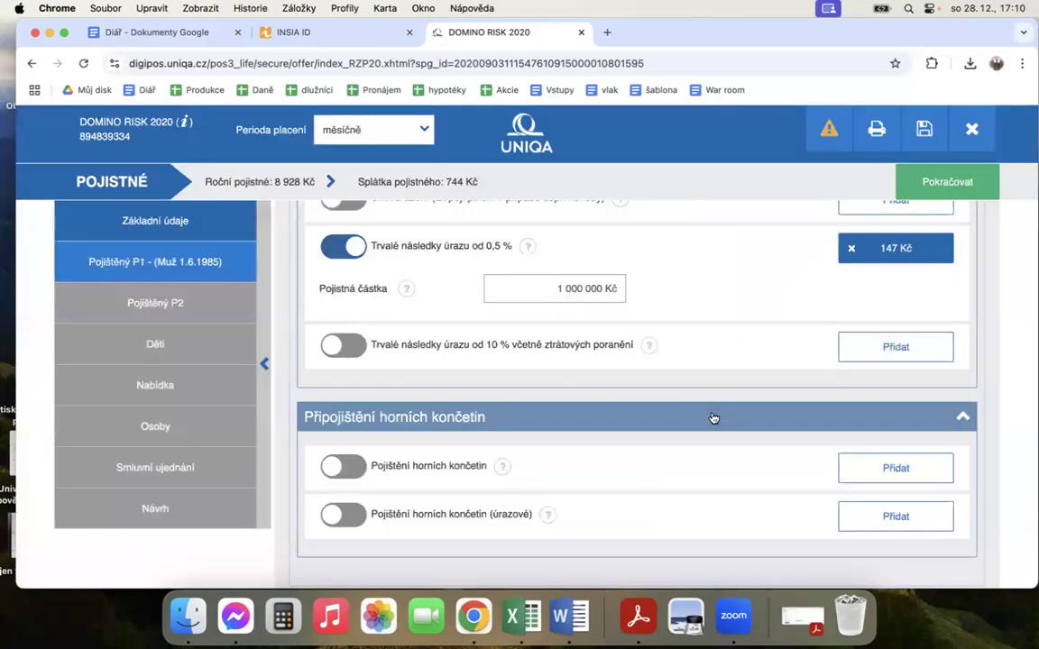
Step: Add the Pojištění horních končetin coverage for P1 with an insured amount of 1 000 000 Kč
left_click(346, 467)
left_click(581, 460)
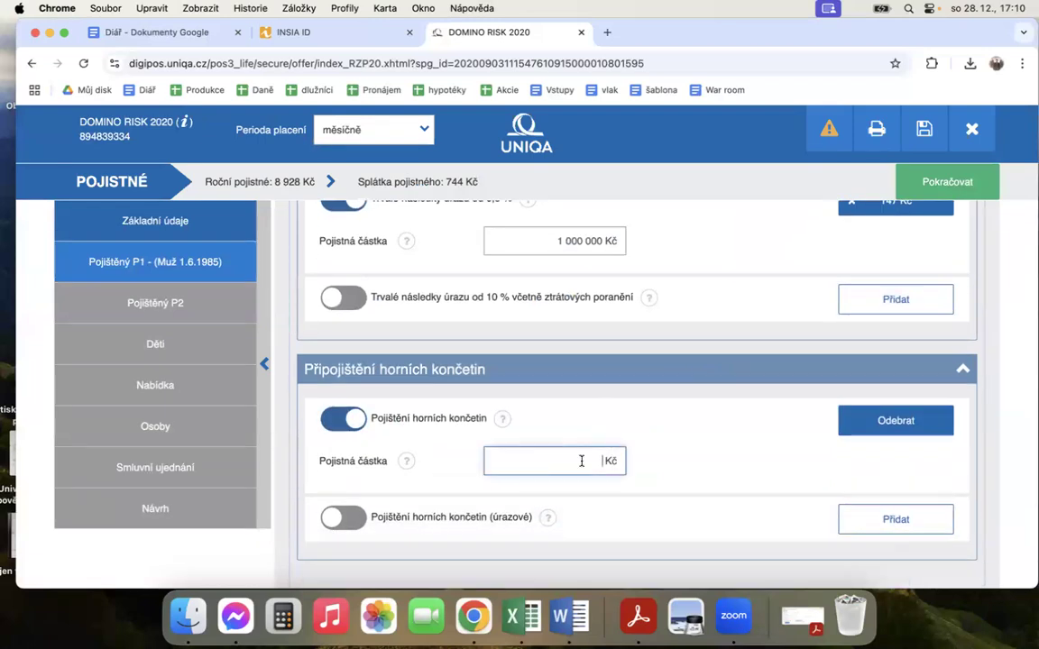
type("1000000")
left_click(697, 468)
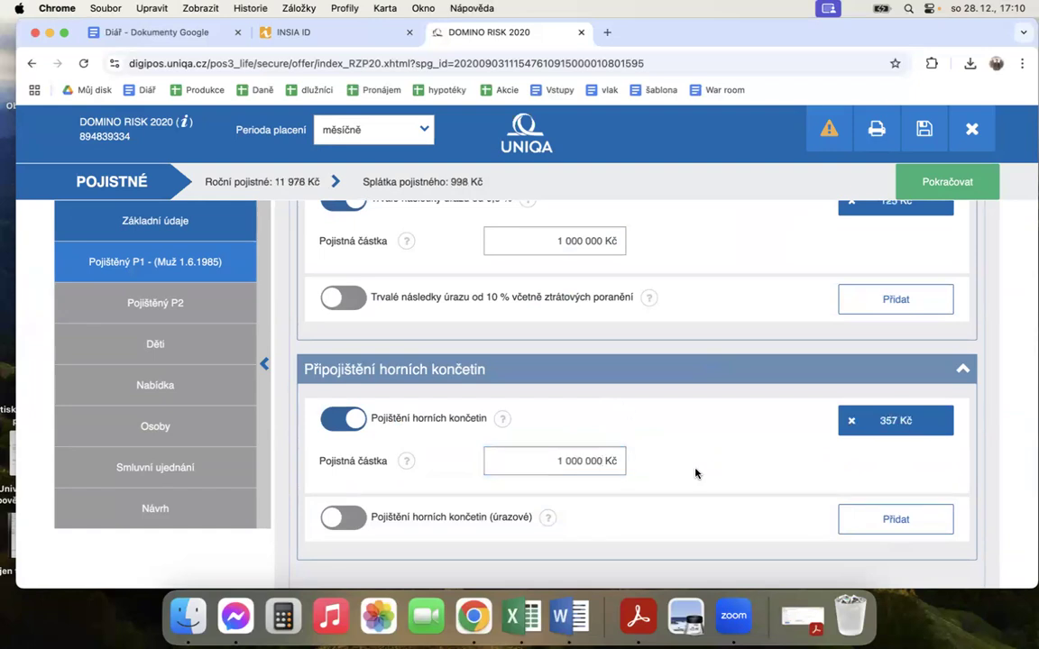
Step: Check the help for the Pojištění horních končetin insured amount and set that amount to 500 000 Kč
left_click(406, 464)
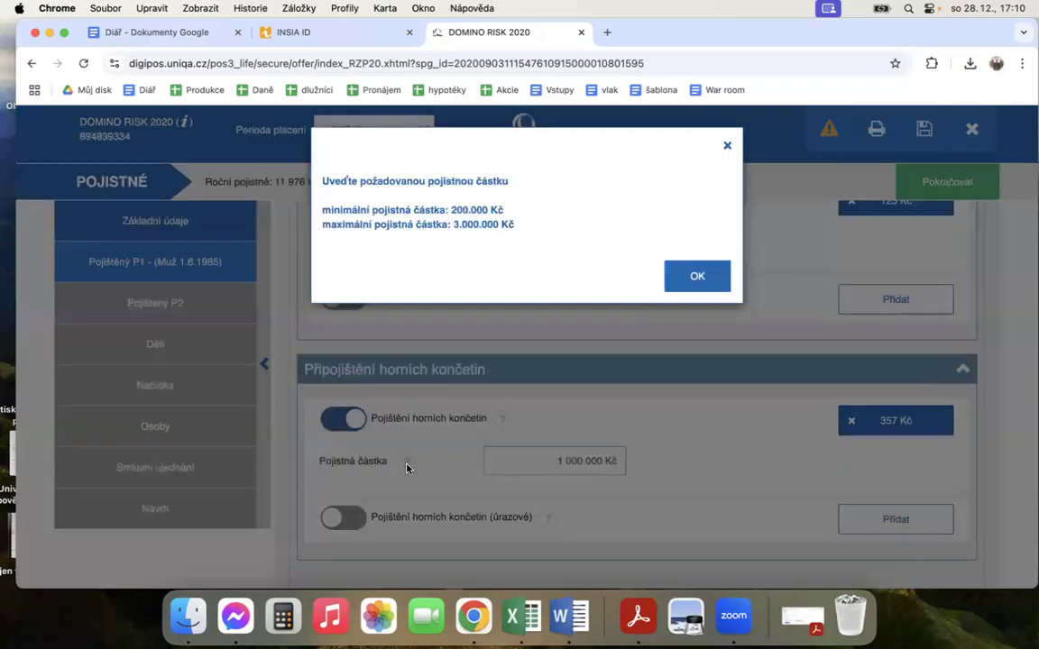
left_click(700, 280)
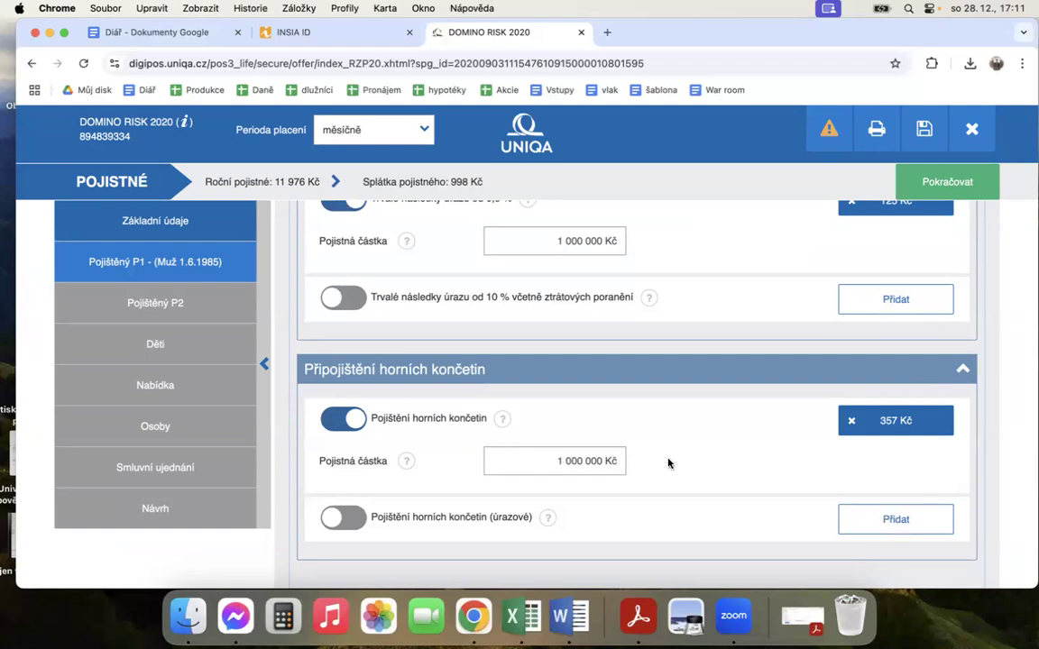
scroll(668, 463, "down", 1)
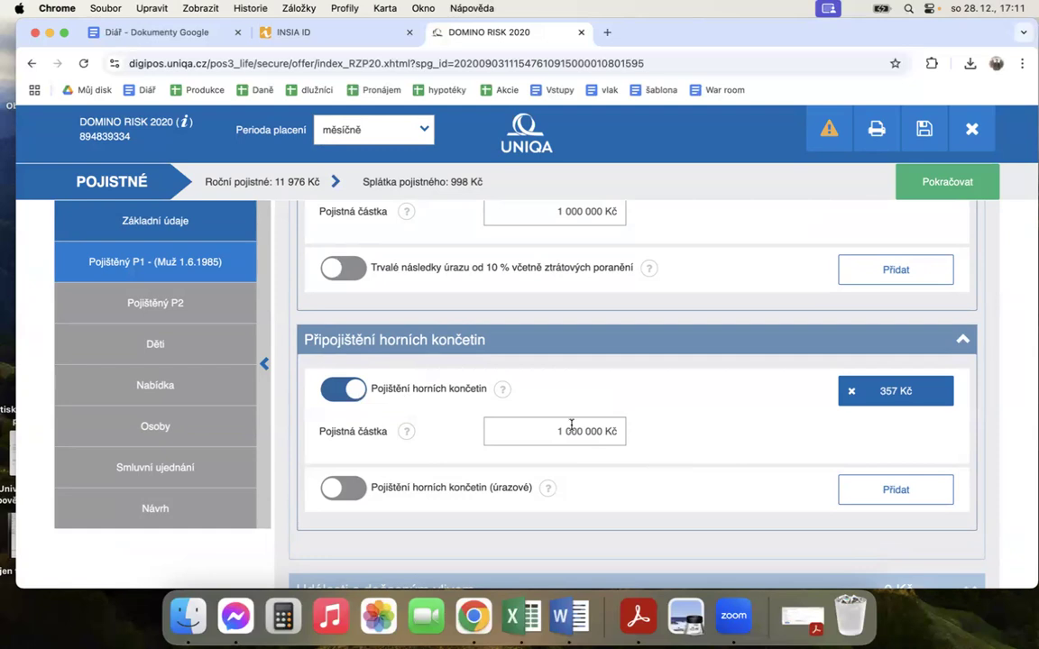
left_click_drag(572, 430, 508, 424)
type("5")
left_click(667, 422)
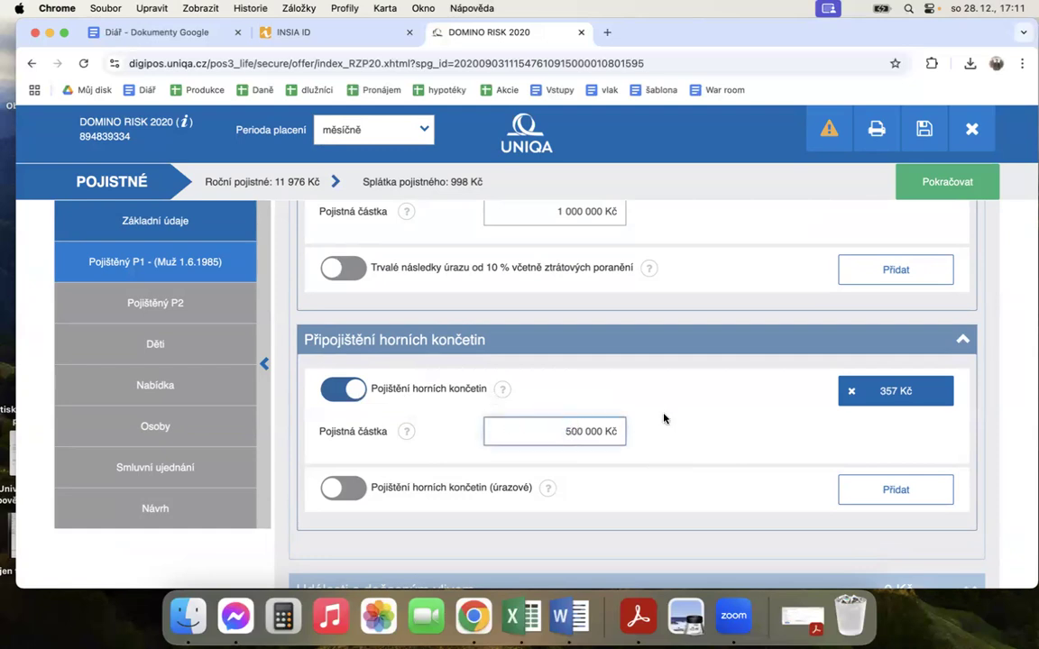
Step: Expand P1's Události s dočasným vlivem coverages and go to the Velmi závažná onemocnění section
scroll(640, 388, "down", 2)
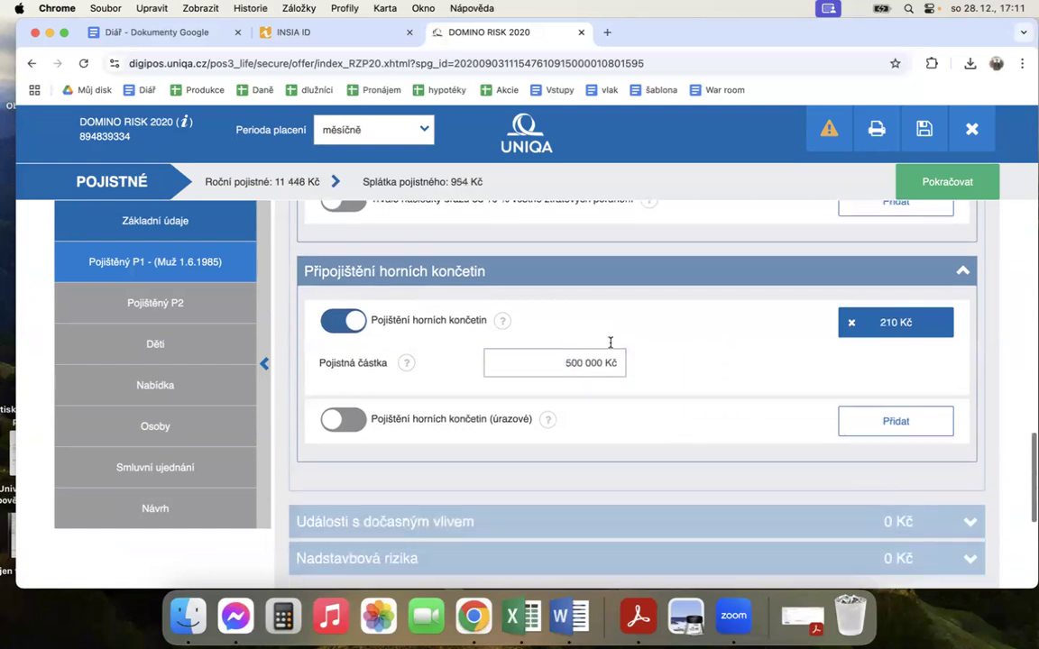
scroll(622, 446, "down", 2)
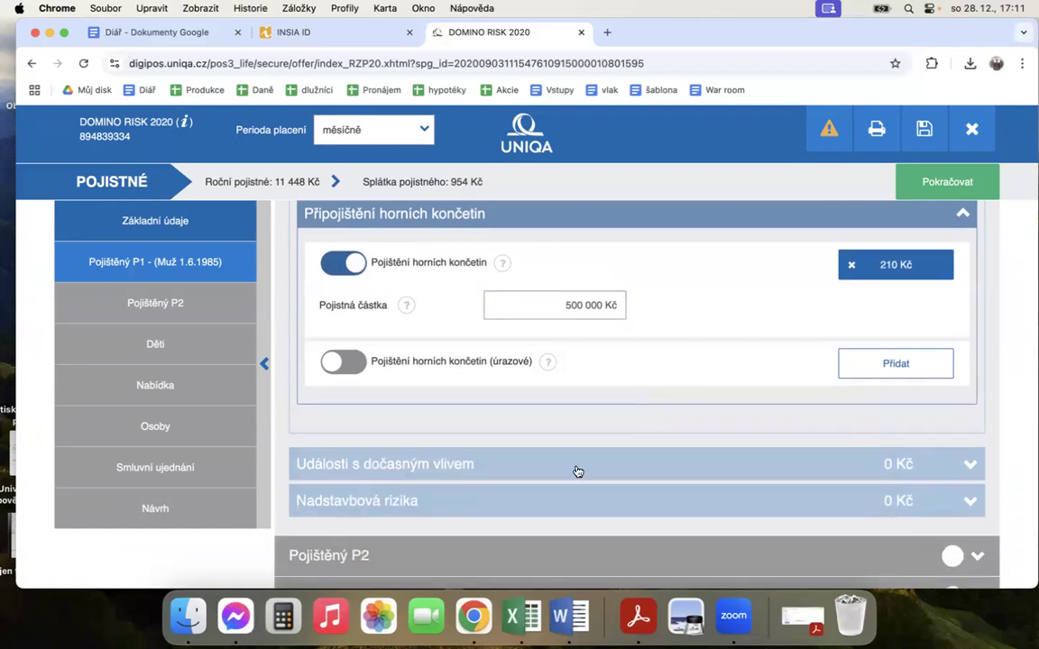
left_click(575, 471)
scroll(626, 394, "up", 3)
scroll(626, 393, "up", 1)
scroll(625, 394, "down", 1)
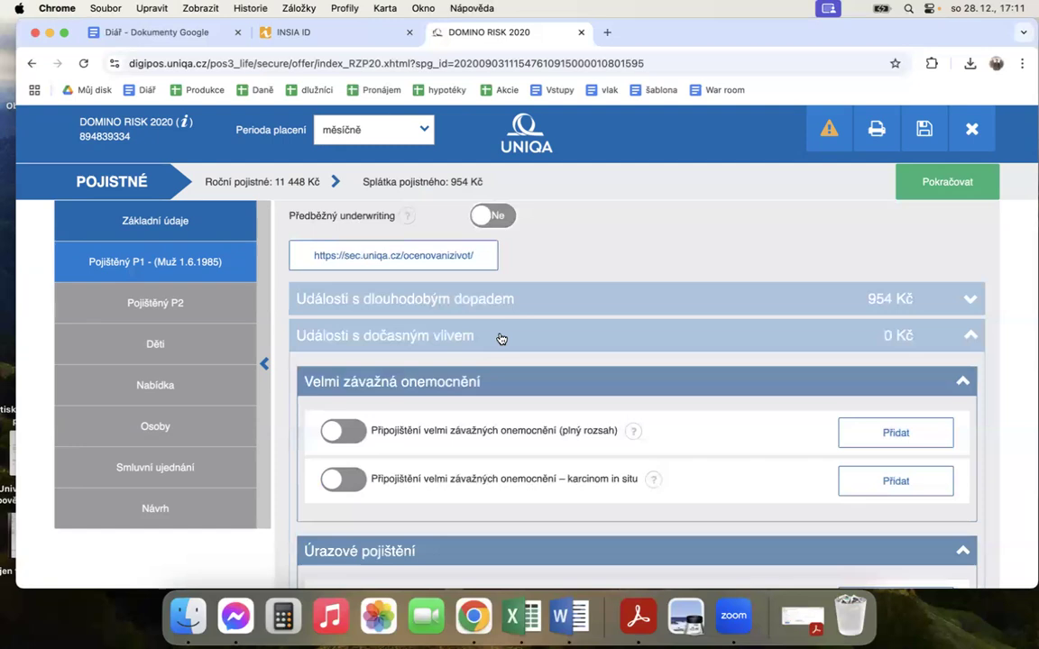
scroll(586, 315, "down", 1)
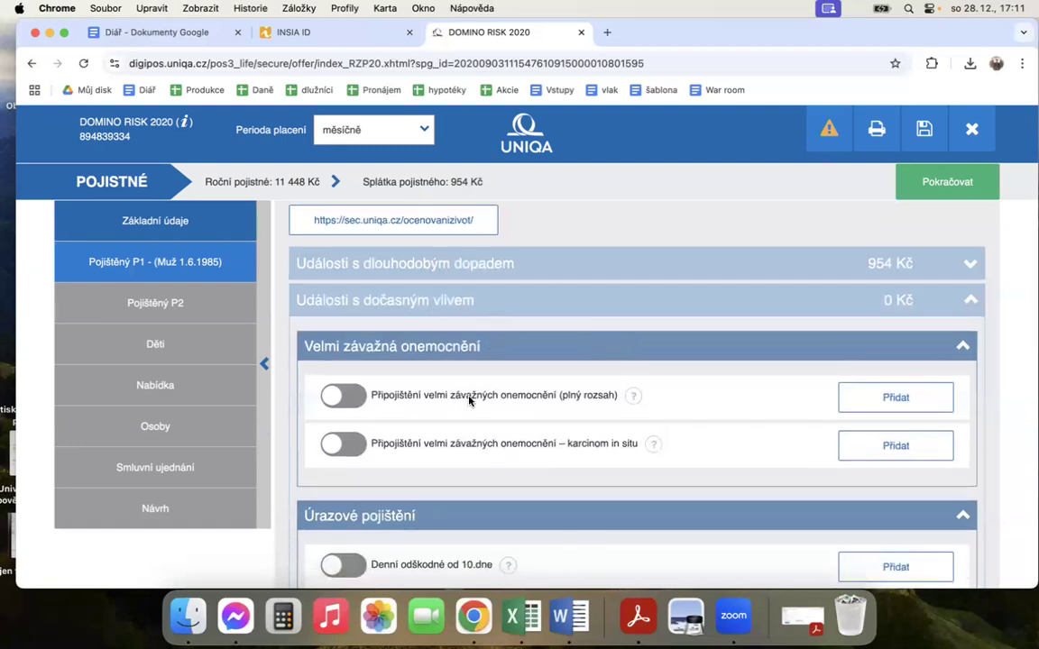
Step: Add the Připojištění velmi závažných onemocnění (plný rozsah) coverage for P1 with an insured amount of 300 000 Kč and the variant s klesající PČ
left_click(341, 396)
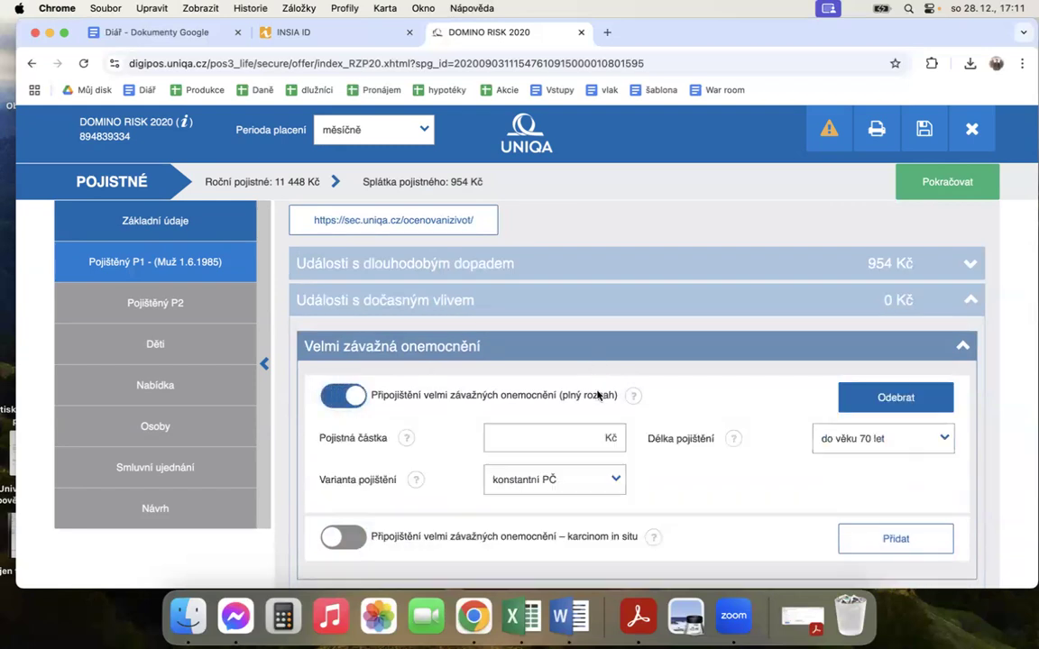
left_click(551, 440)
type("3000000")
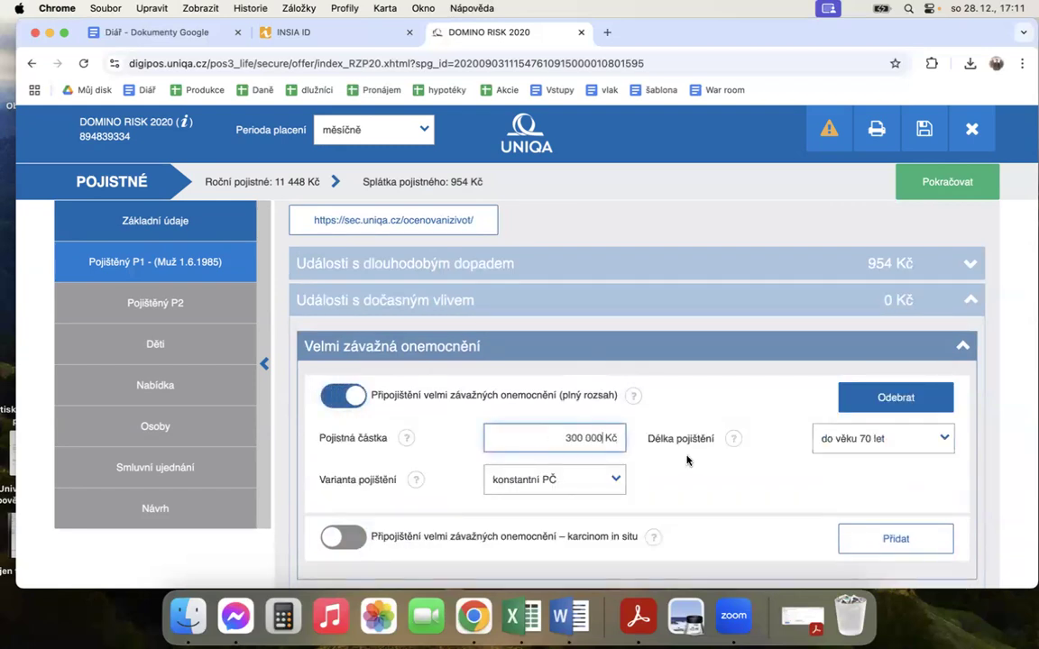
left_click(686, 461)
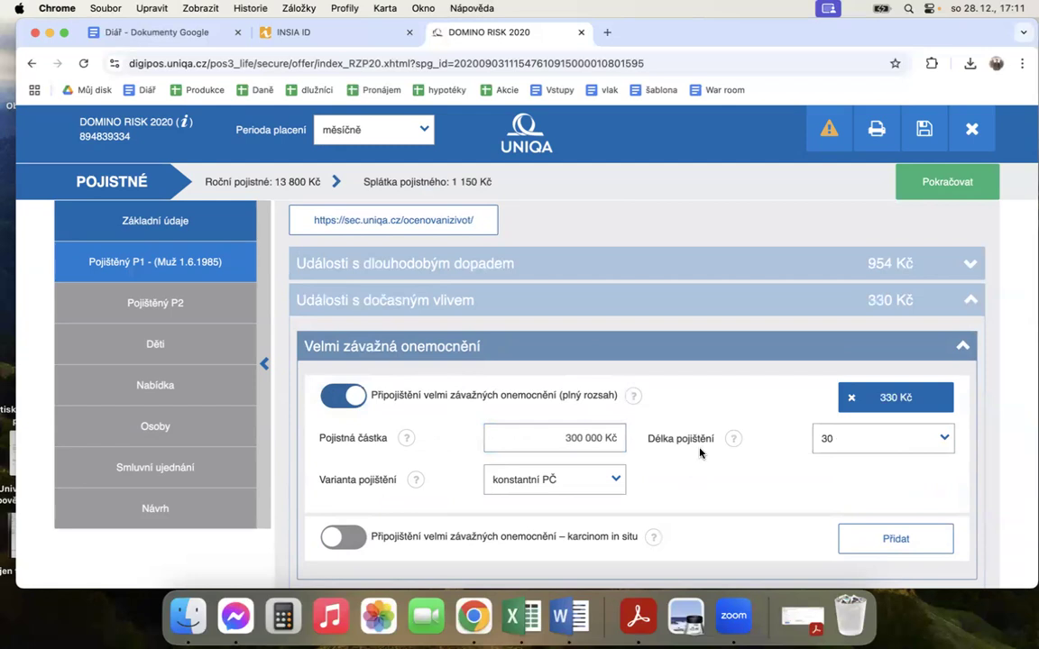
left_click(564, 489)
left_click(577, 528)
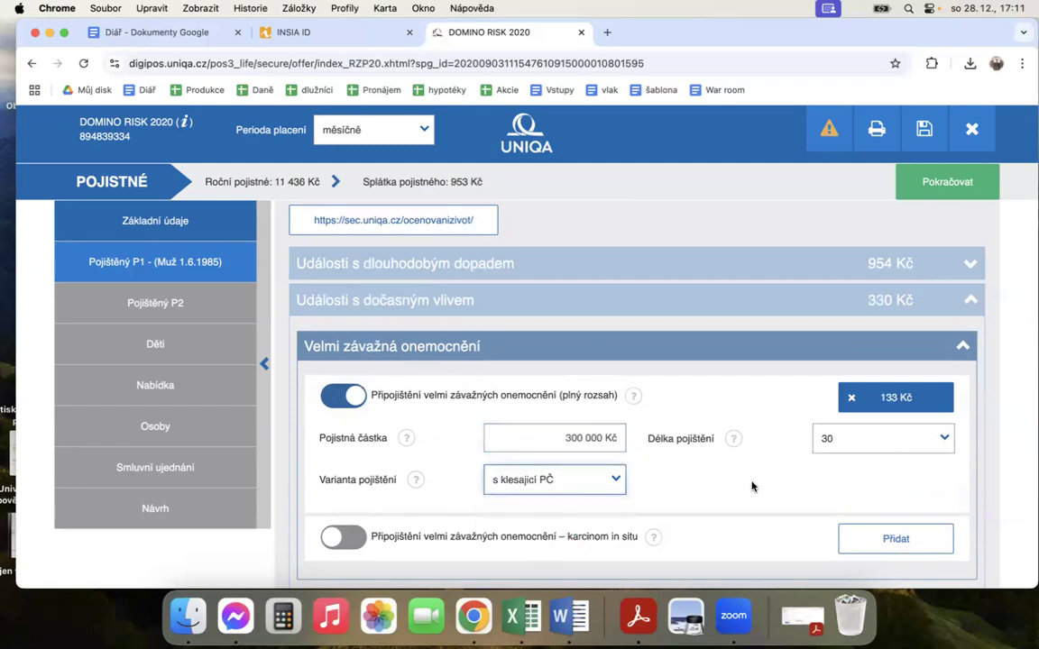
left_click(828, 439)
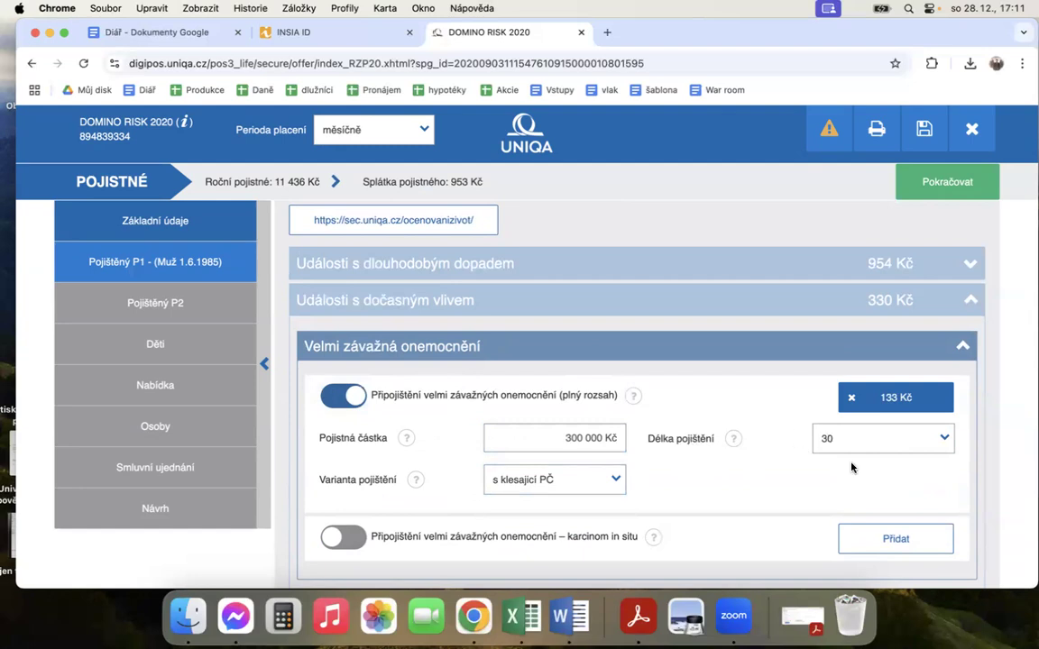
Step: Read the help text for Připojištění velmi závažných onemocnění (plný rozsah) and close it
scroll(604, 369, "down", 2)
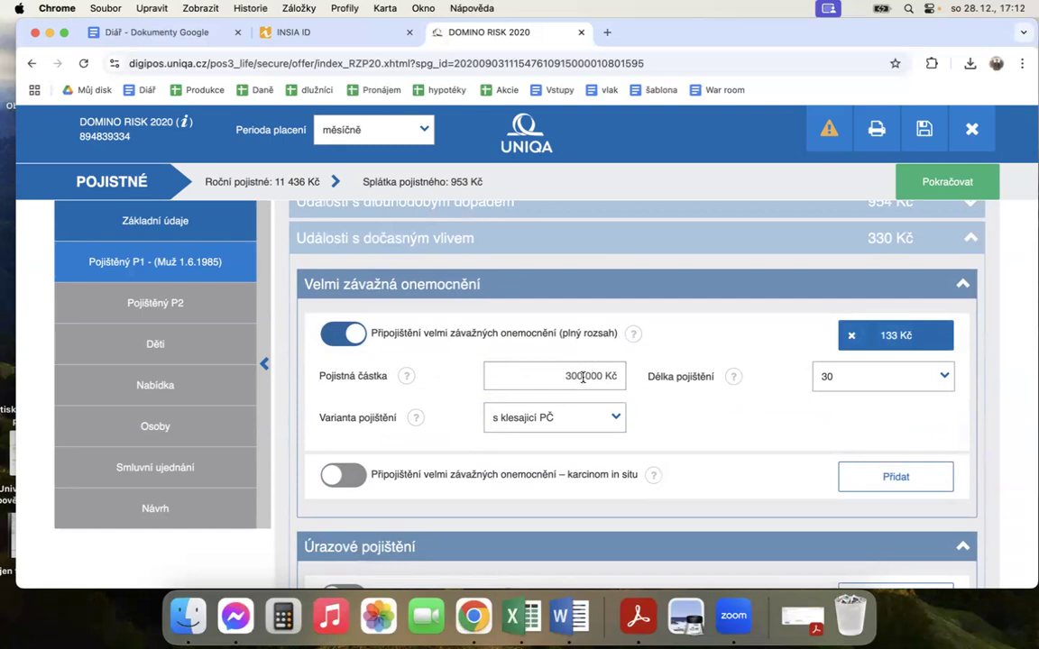
left_click(634, 337)
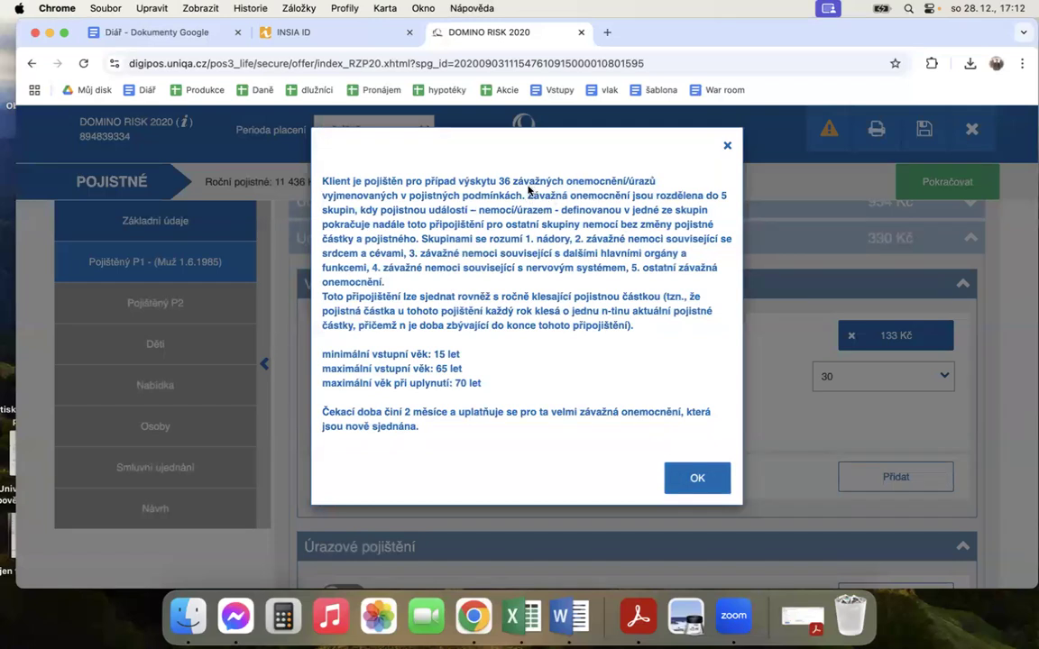
left_click(693, 480)
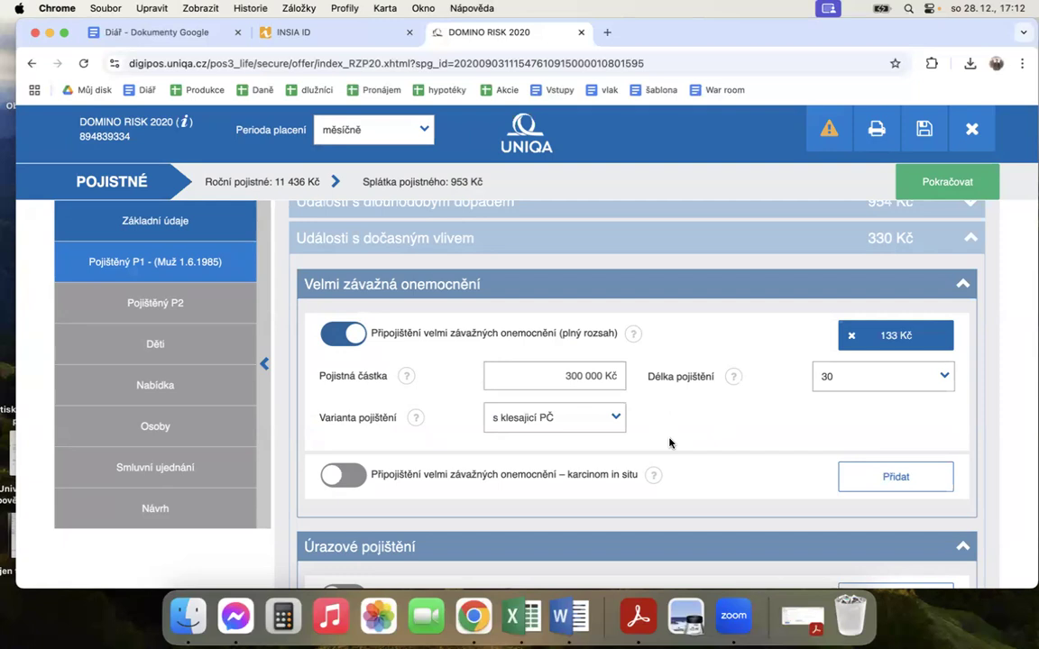
Step: Read the help text for Připojištění velmi závažných onemocnění – karcinom in situ and close it
scroll(686, 413, "down", 1)
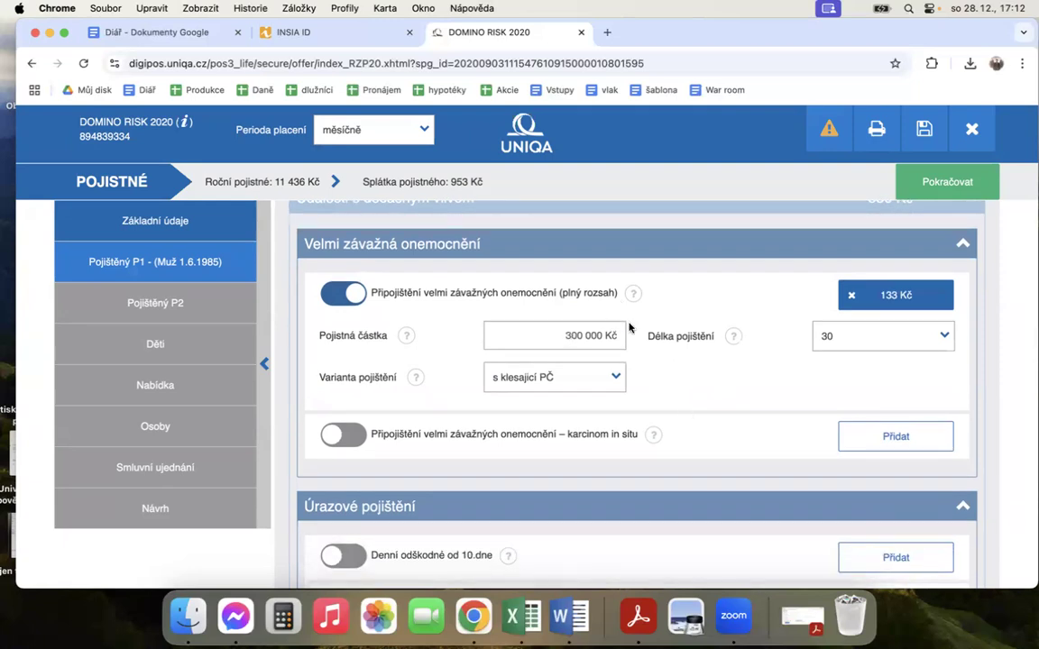
scroll(656, 402, "down", 2)
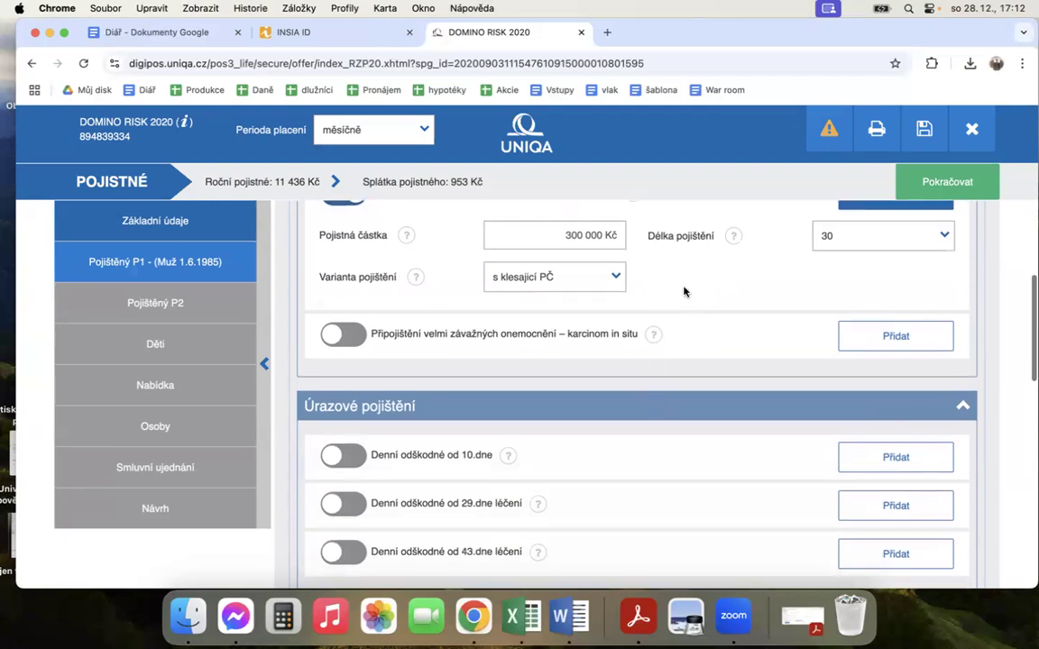
scroll(658, 273, "up", 1)
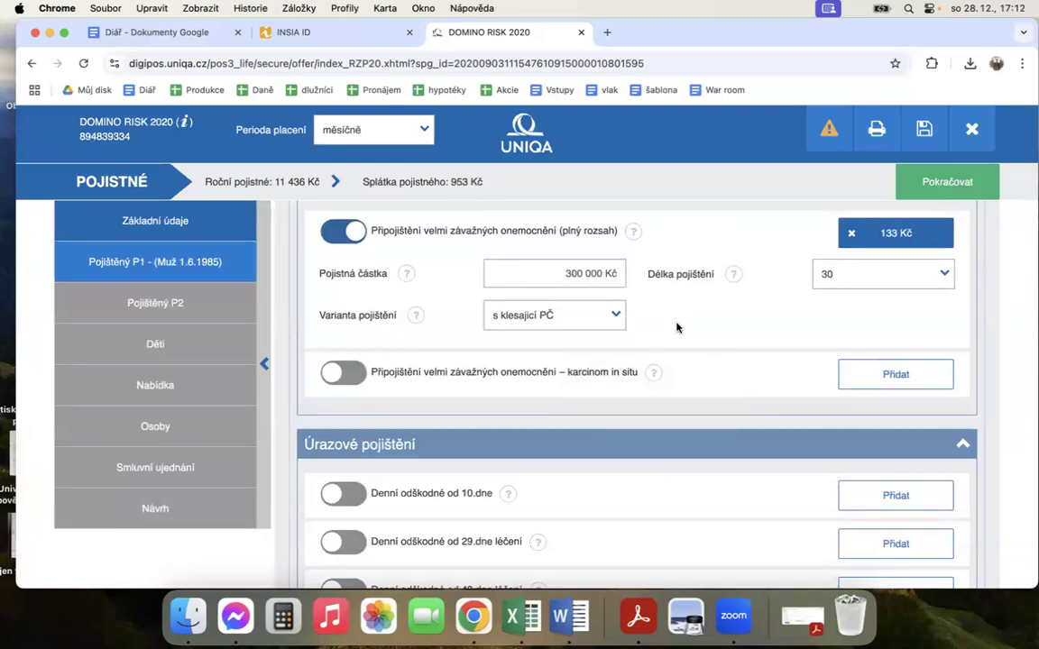
left_click(653, 372)
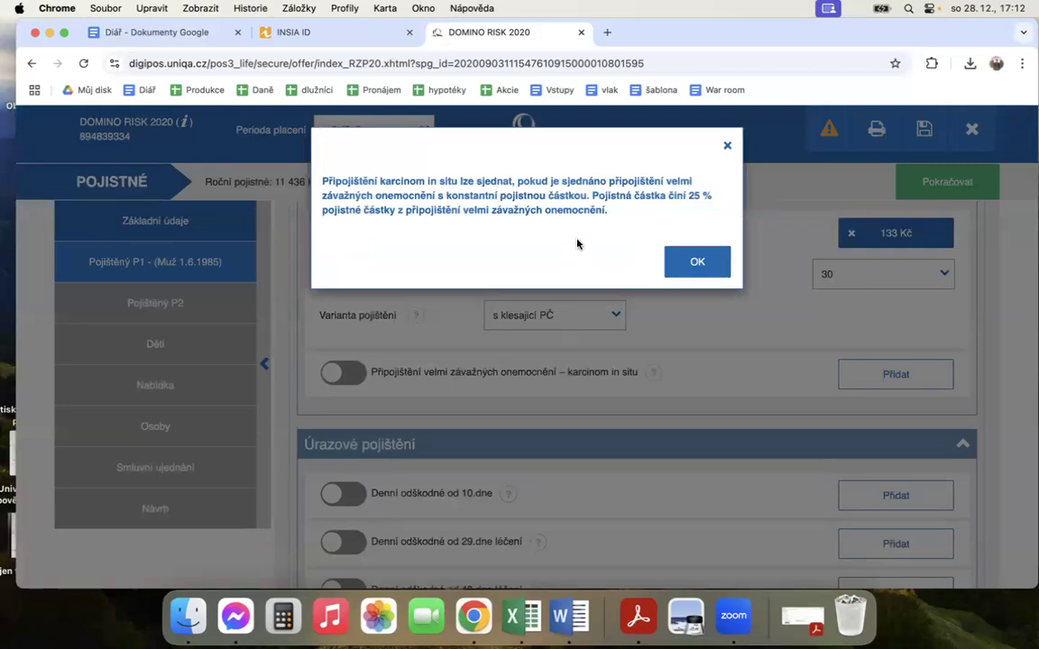
left_click(697, 264)
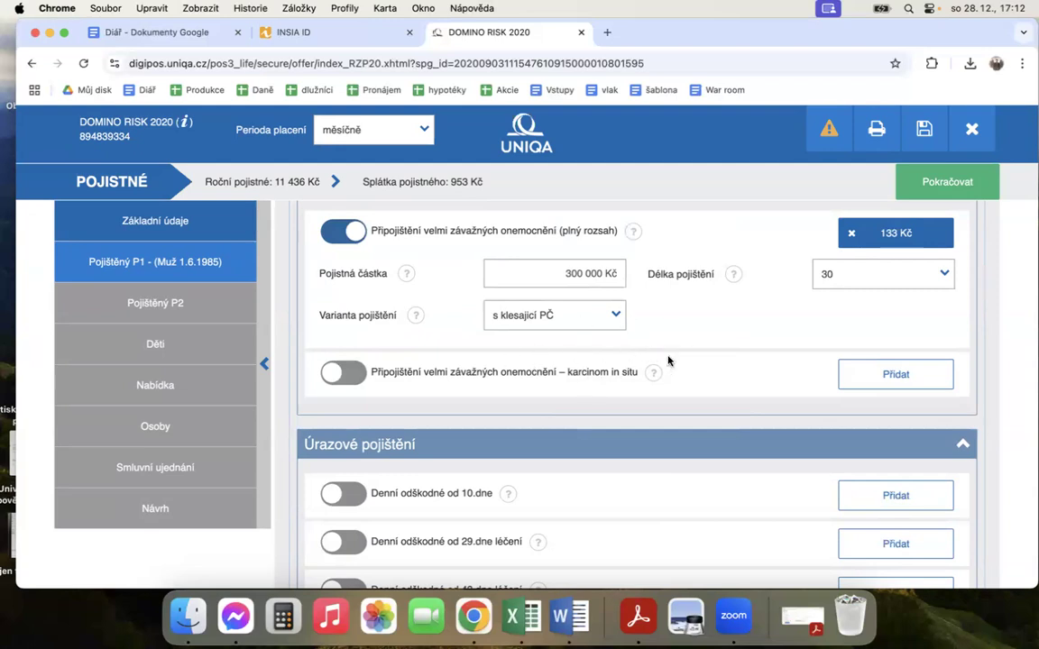
Step: Check the variant options of the full-scope serious illness coverage and keep s klesající PČ selected
left_click(542, 318)
left_click(580, 364)
scroll(610, 371, "down", 2)
scroll(609, 365, "up", 2)
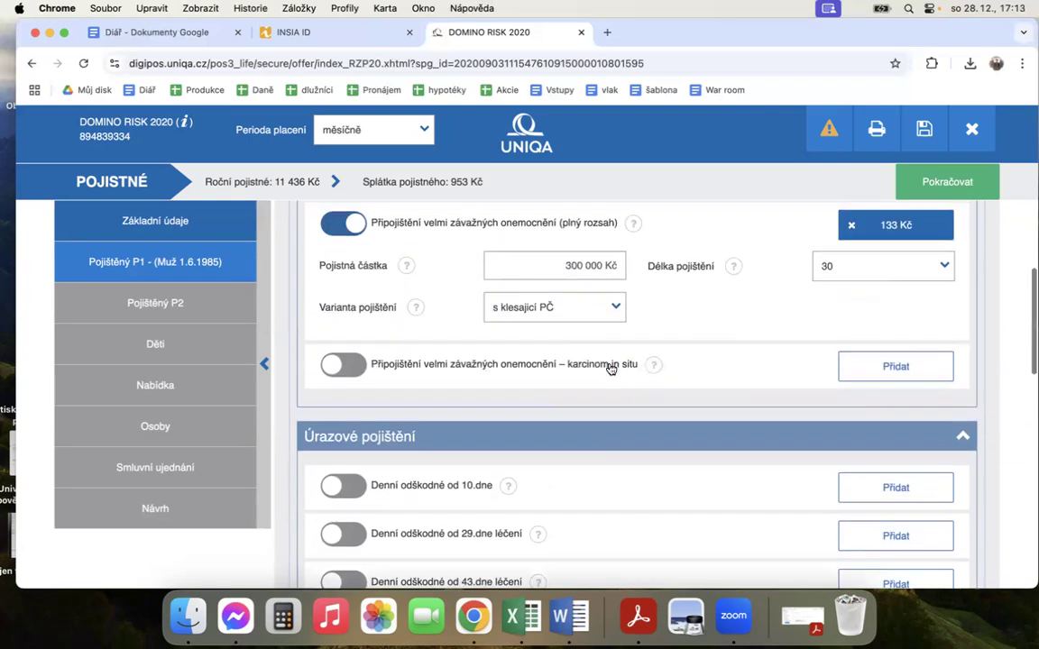
Step: Add the Denní odškodné od 10.dne coverage in Úrazové pojištění with an insured amount of 500 Kč and the variant zpětně
scroll(610, 369, "down", 4)
left_click(342, 329)
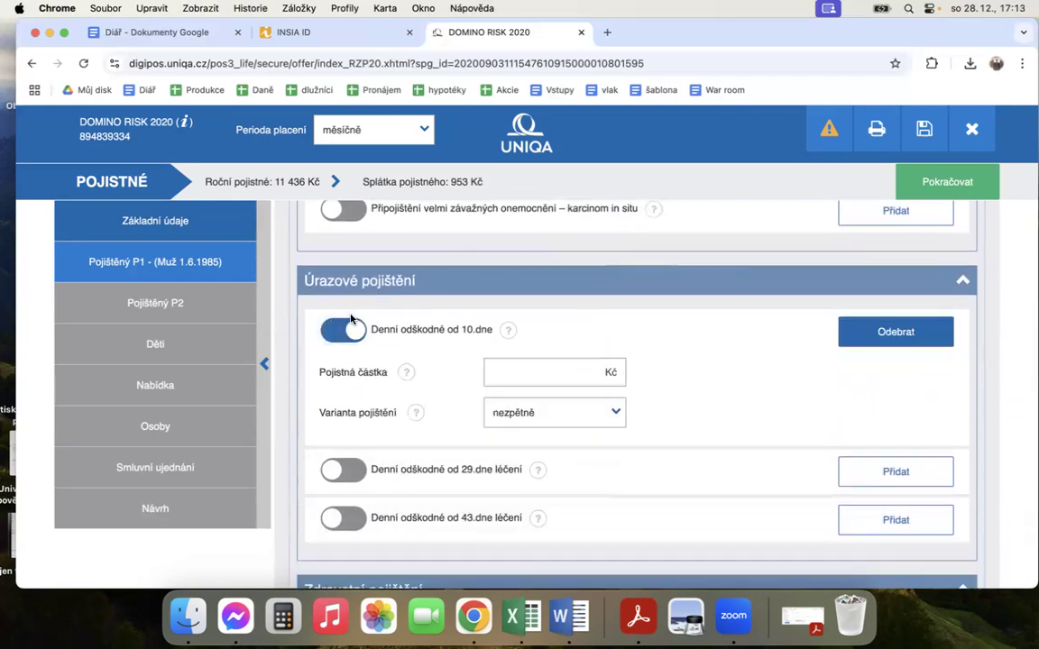
left_click(571, 374)
type("500")
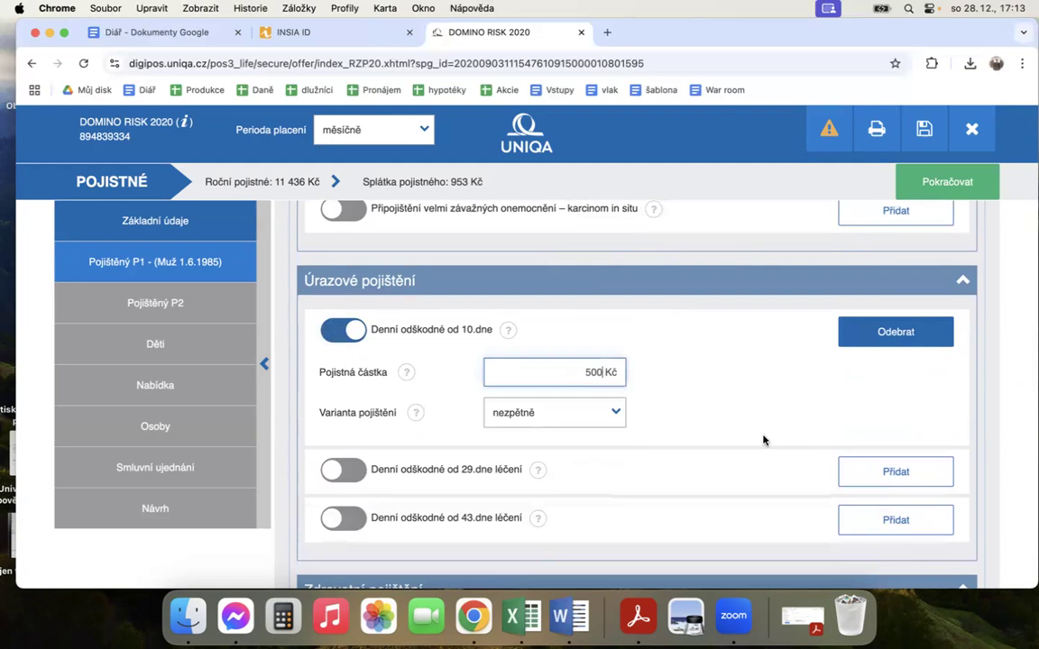
left_click(617, 412)
left_click(537, 461)
left_click(654, 411)
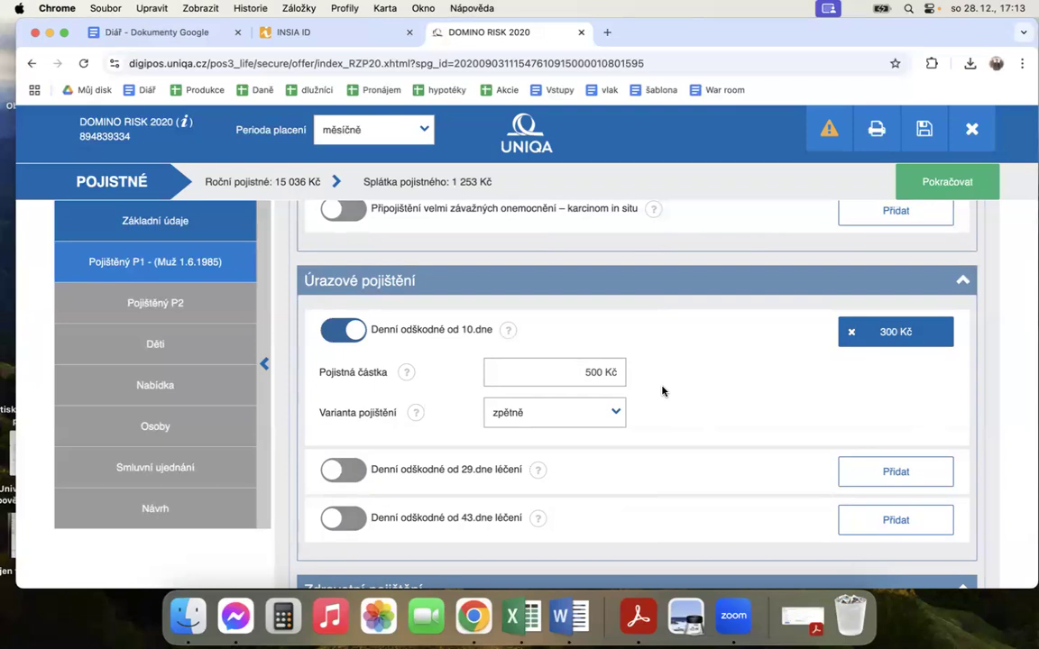
Step: Compare the premium of Denní odškodné od 10.dne by switching its variant to nezpětně and back to zpětně
scroll(662, 391, "down", 2)
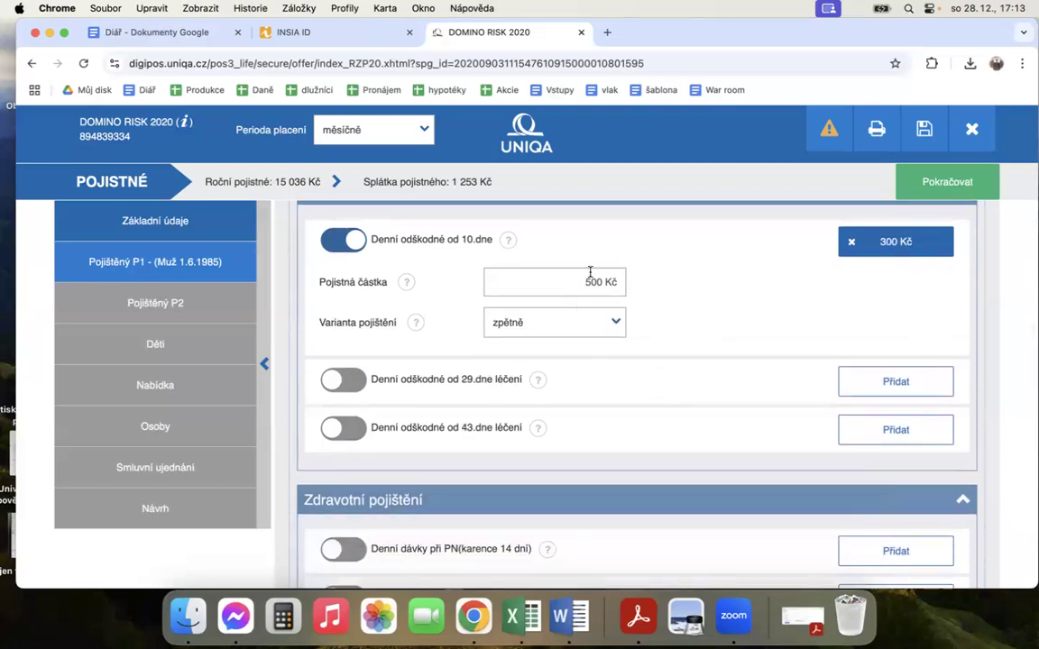
scroll(647, 348, "down", 1)
scroll(646, 348, "up", 2)
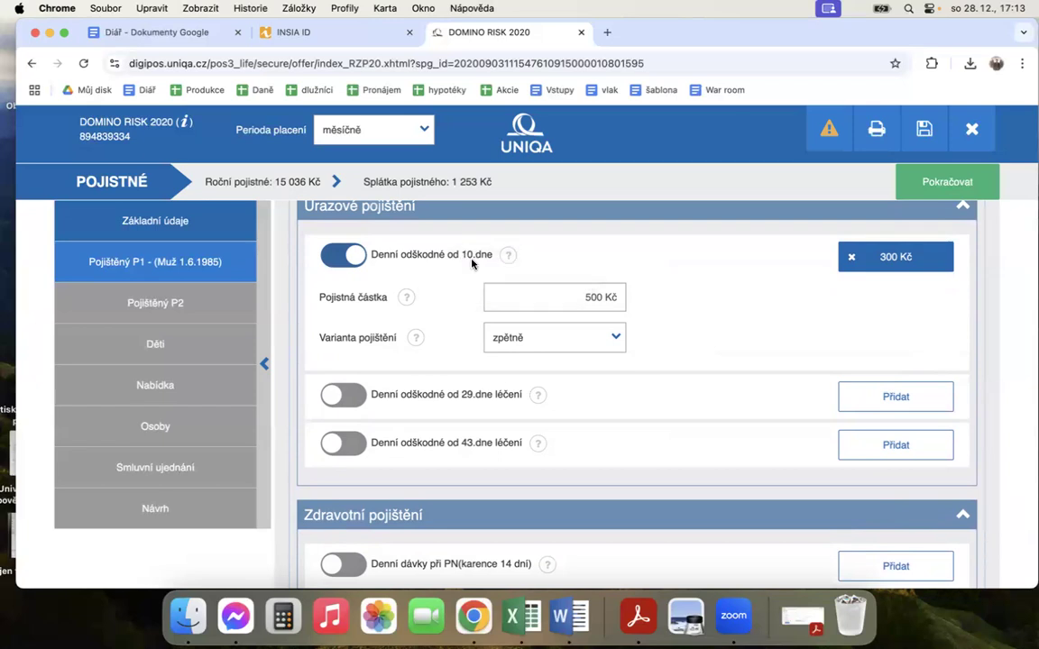
left_click(529, 341)
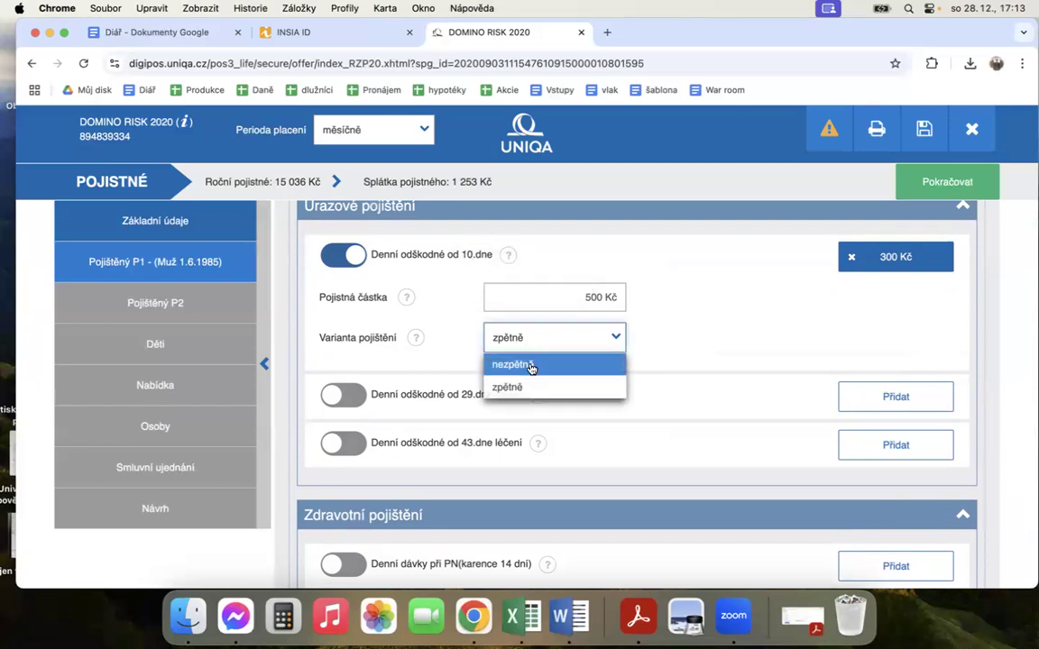
left_click(542, 365)
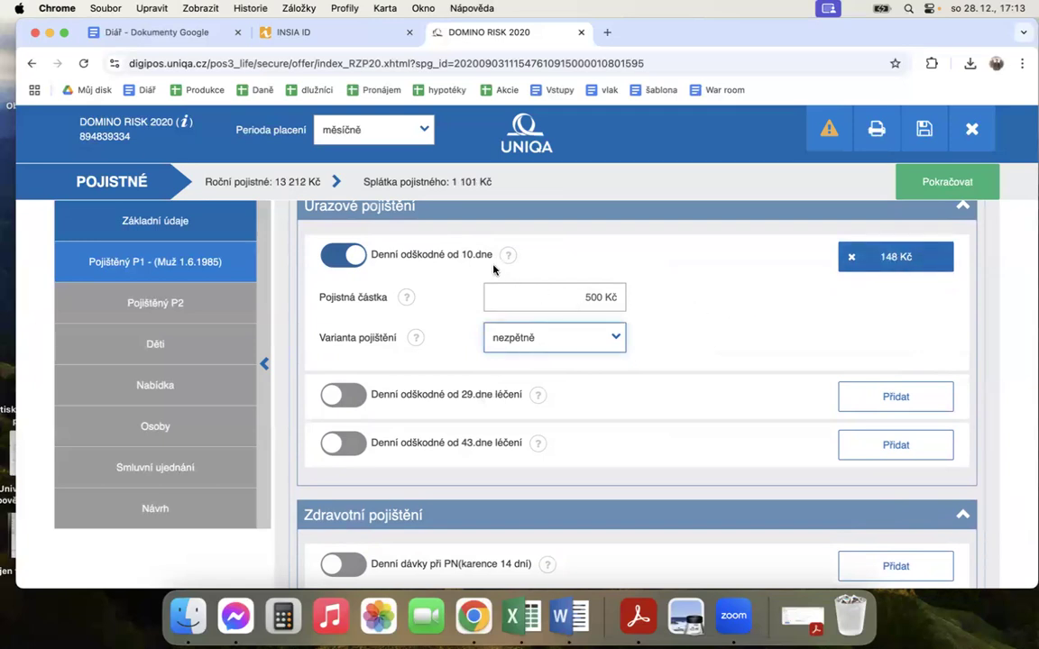
left_click(540, 338)
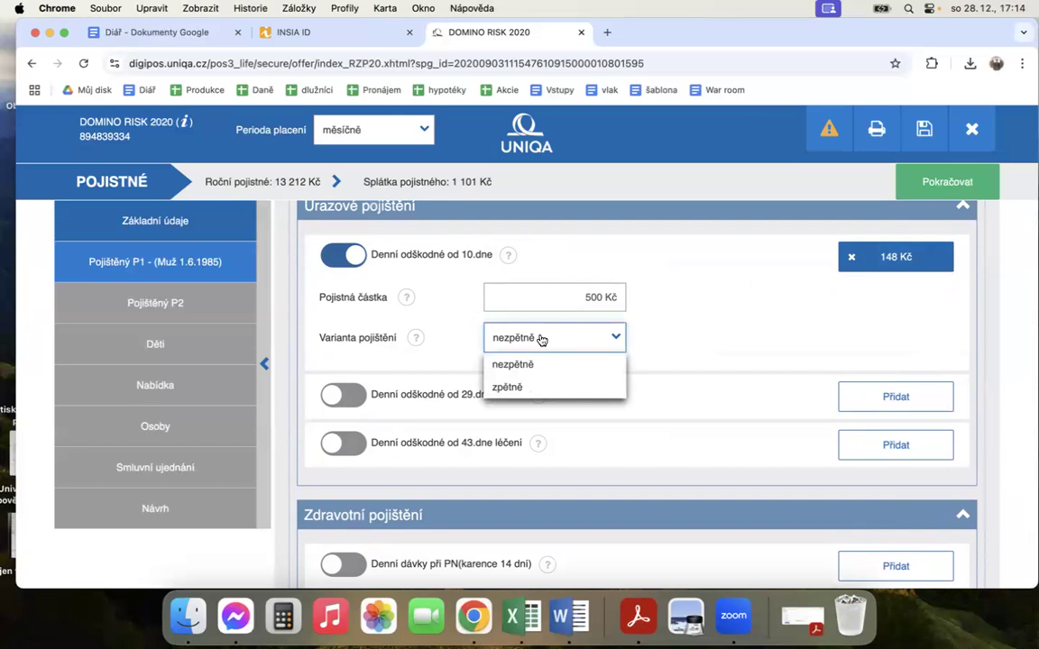
left_click(531, 387)
left_click(679, 312)
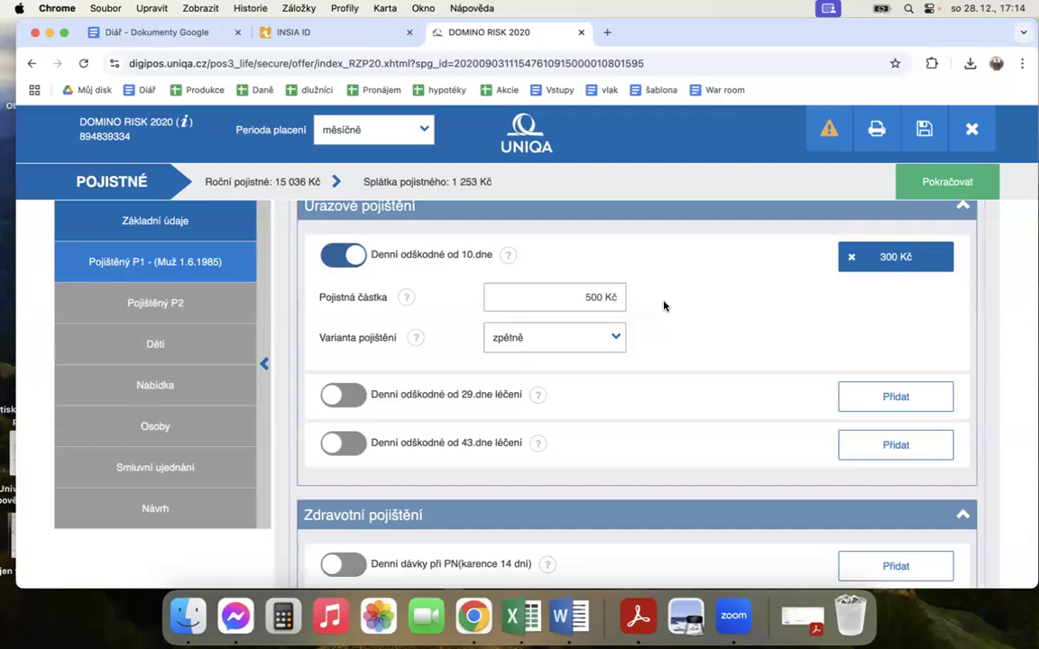
Step: Add the Denní dávky při PN (karence 28 dní) coverage in Zdravotní pojištění with an insured amount of 500 Kč and the variant zpětně
scroll(645, 347, "down", 4)
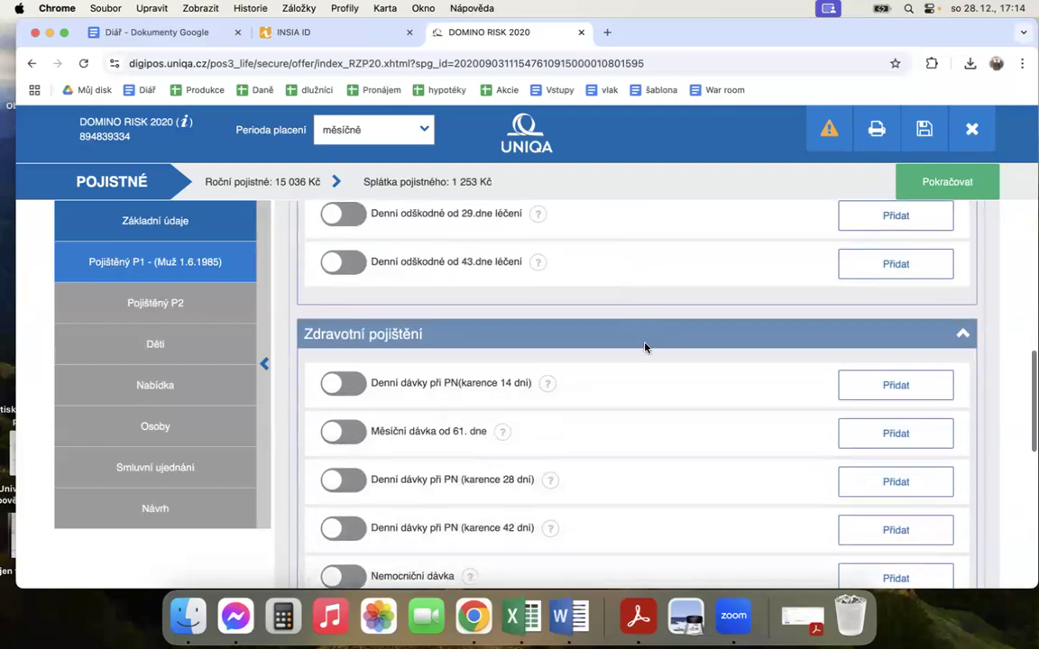
scroll(510, 431, "down", 4)
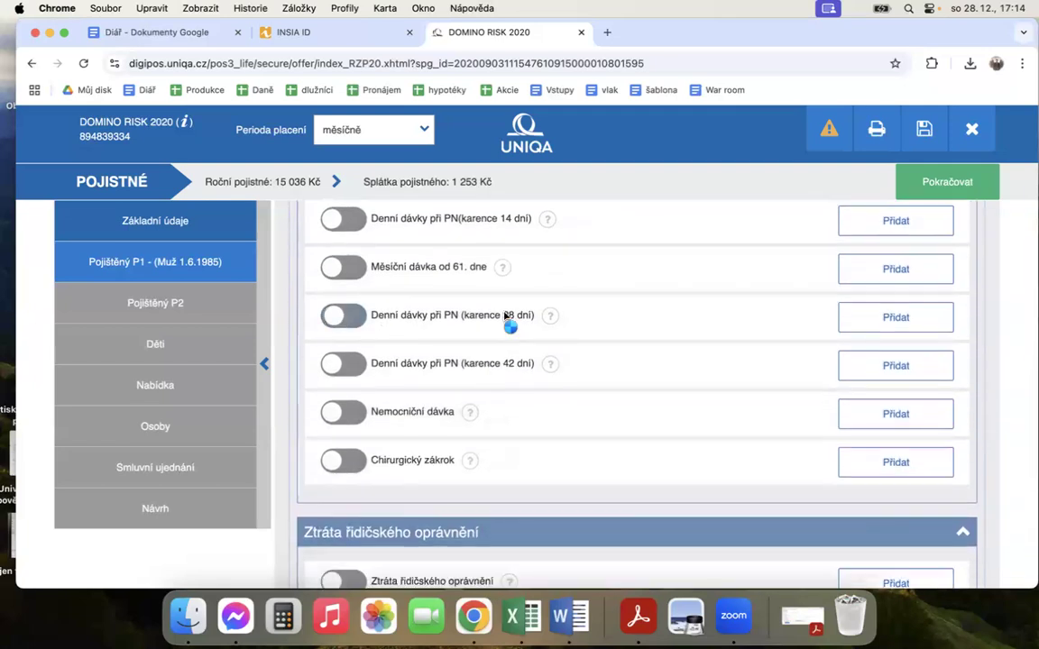
left_click(508, 317)
left_click(548, 360)
type("500 Kč")
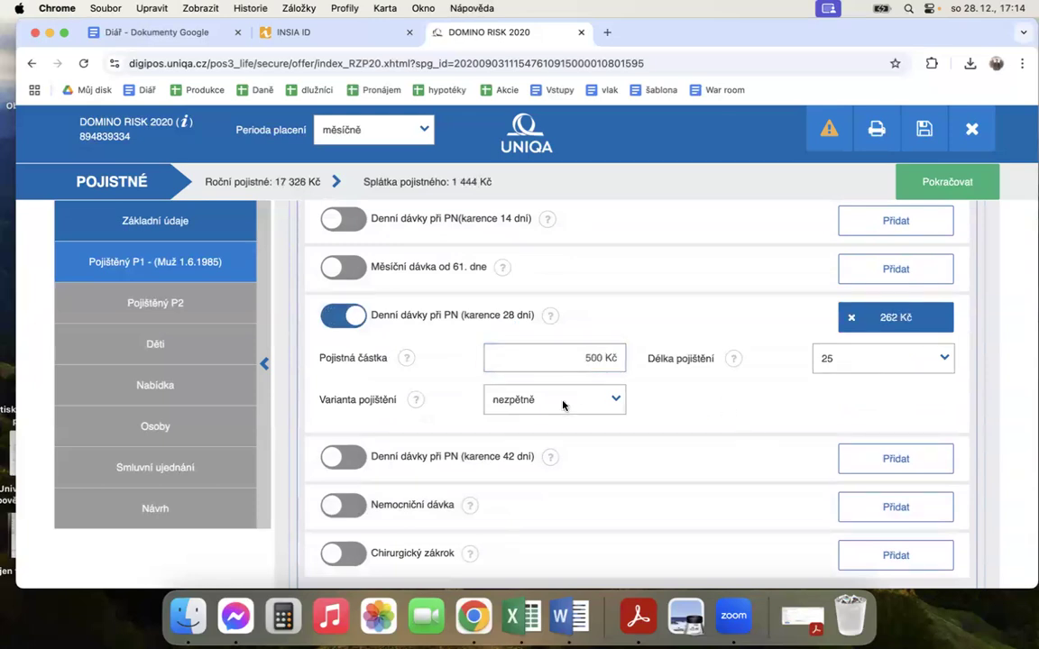
left_click(560, 407)
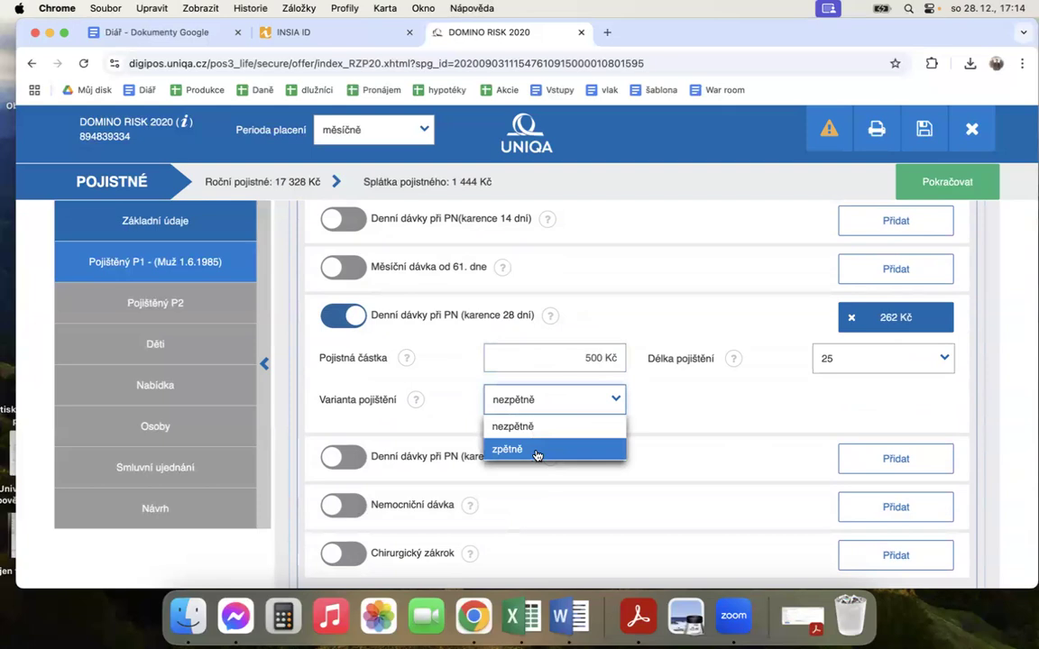
left_click(537, 454)
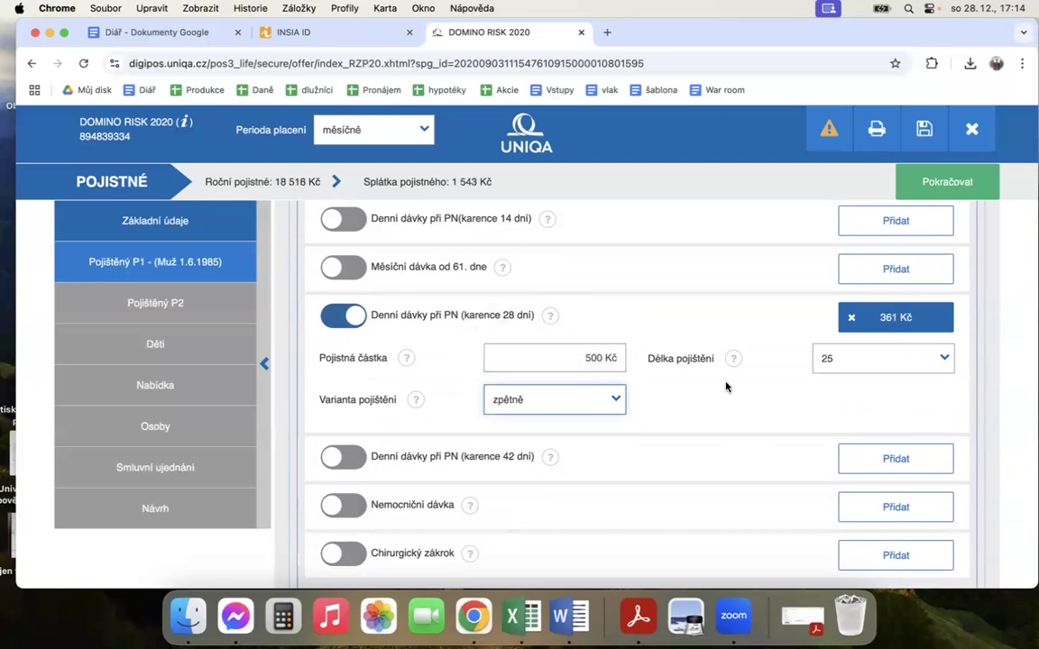
left_click(691, 407)
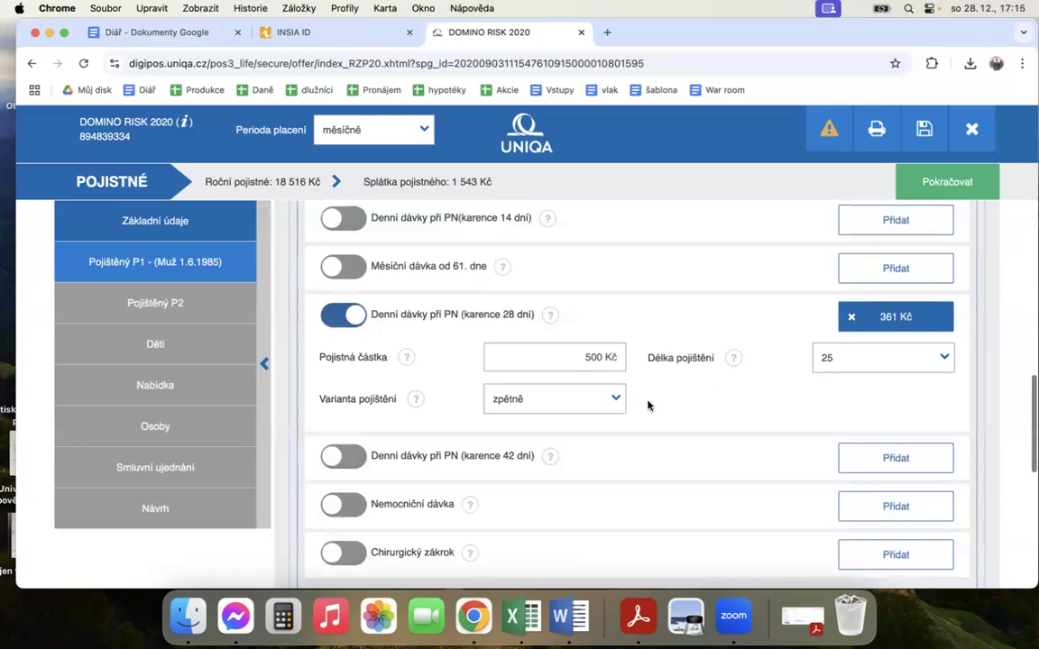
Step: Add the Nemocniční dávka coverage for P1 with an insured amount of 500 Kč
scroll(640, 406, "down", 2)
left_click(341, 456)
left_click(554, 496)
type("5")
left_click(739, 512)
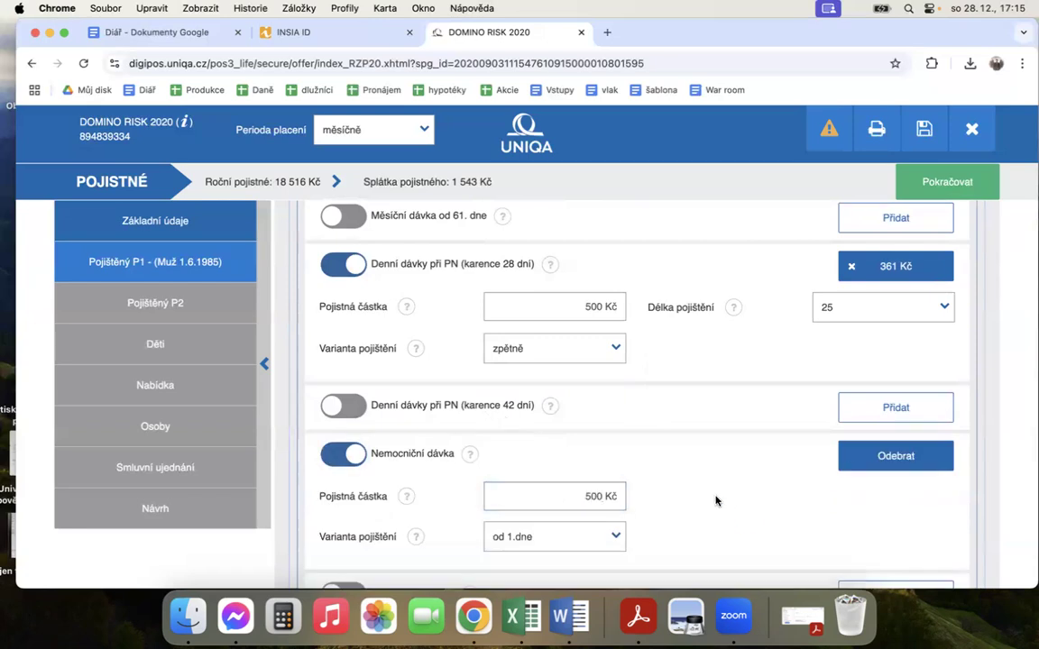
Step: Review P1's Zdravotní pojištění coverages and set the Nemocniční dávka insured amount to 300 Kč
scroll(690, 479, "down", 4)
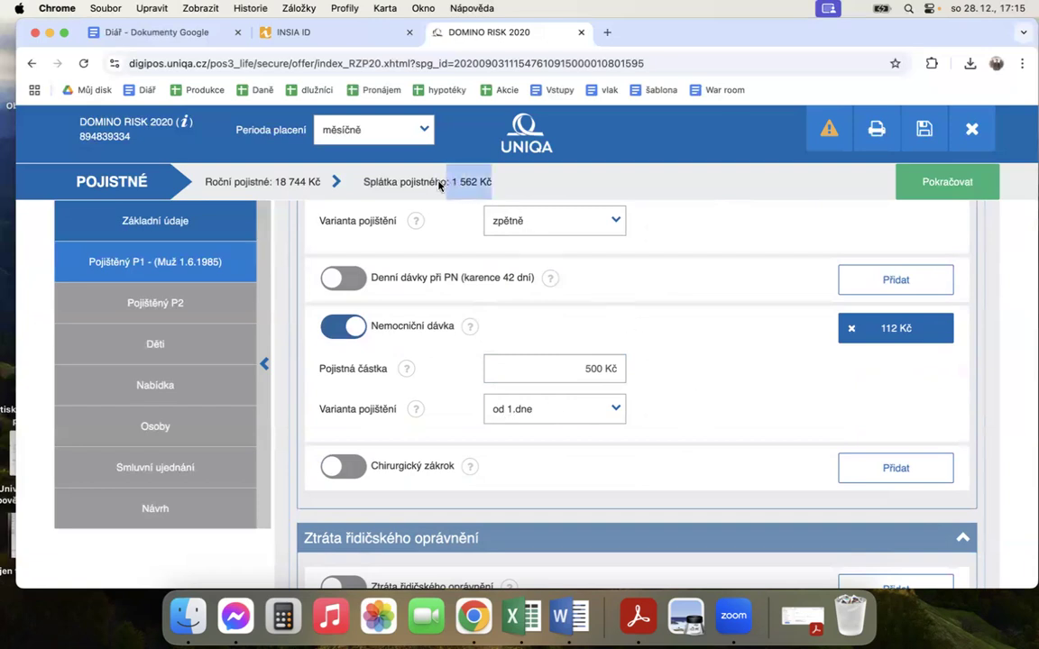
scroll(678, 389, "down", 1)
scroll(678, 389, "up", 5)
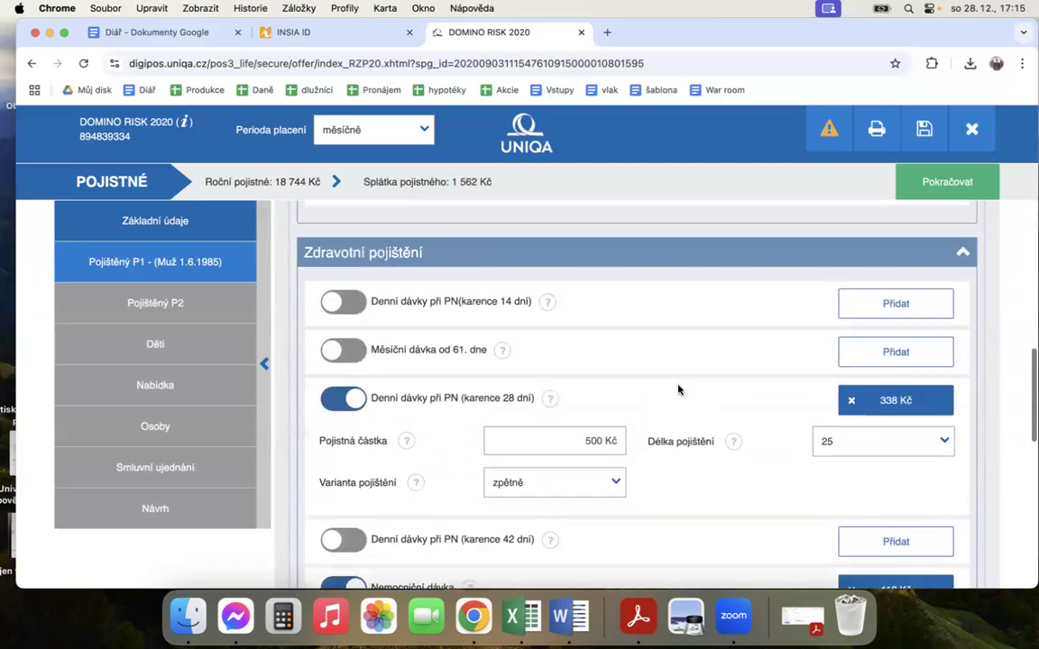
scroll(678, 390, "down", 2)
scroll(678, 390, "down", 2)
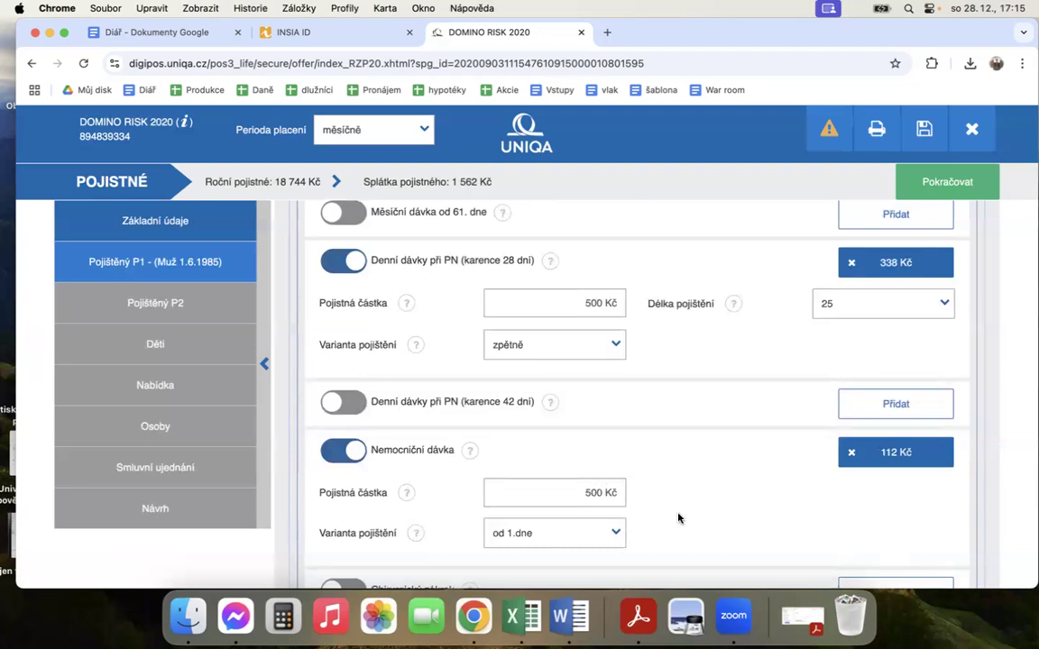
left_click(590, 492)
key("BackSpace")
type("3")
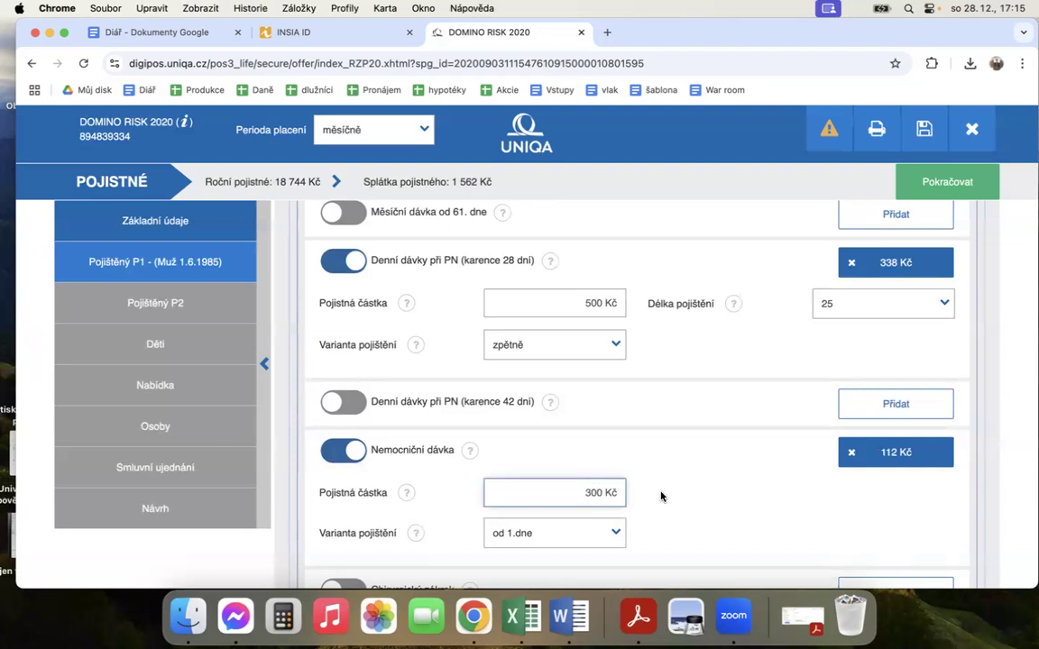
left_click(661, 496)
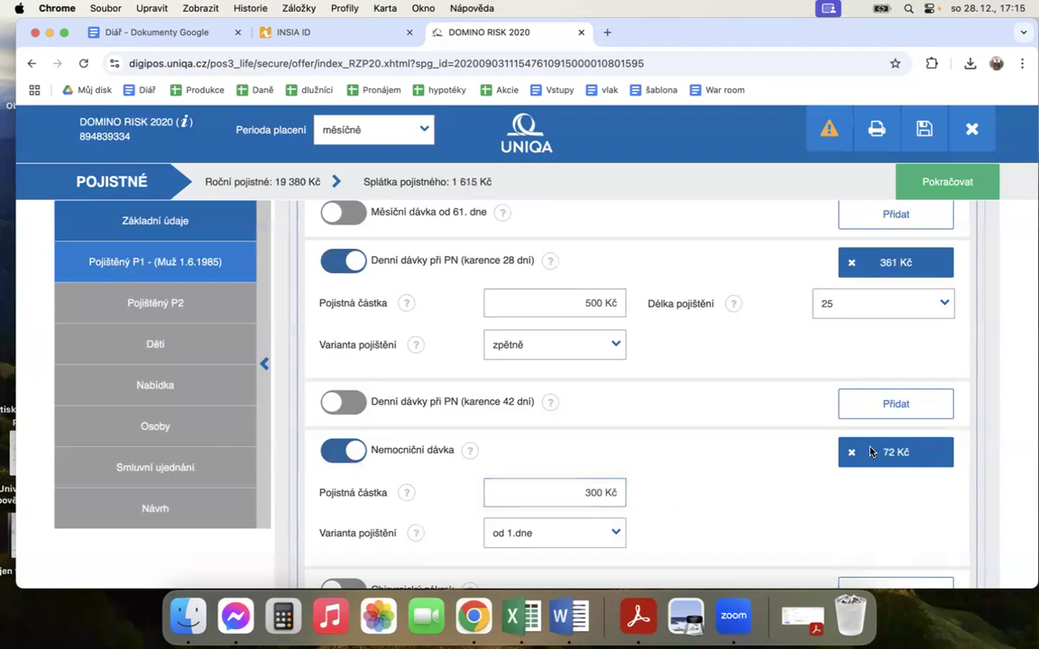
scroll(664, 379, "up", 2)
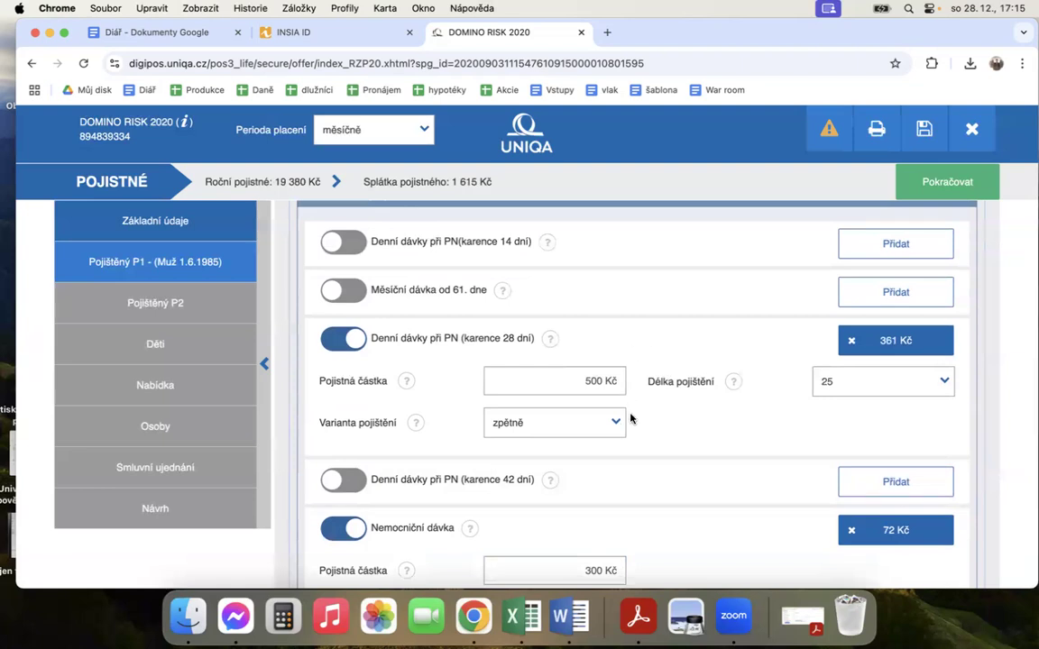
Step: Set the Nemocniční dávka insured amount to 500 Kč
scroll(672, 456, "down", 2)
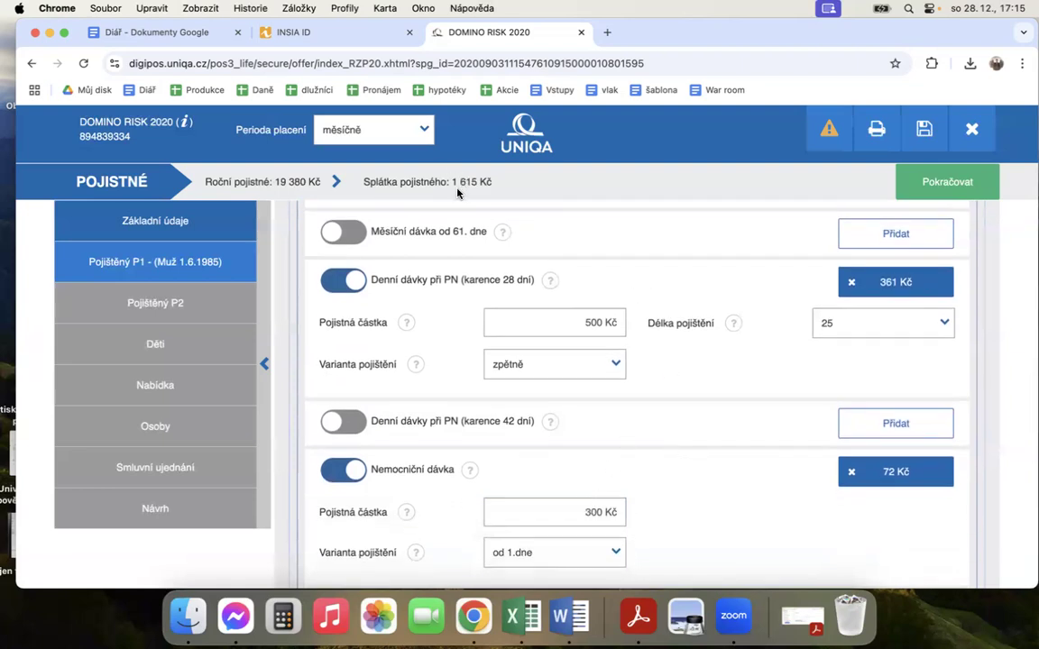
left_click(590, 512)
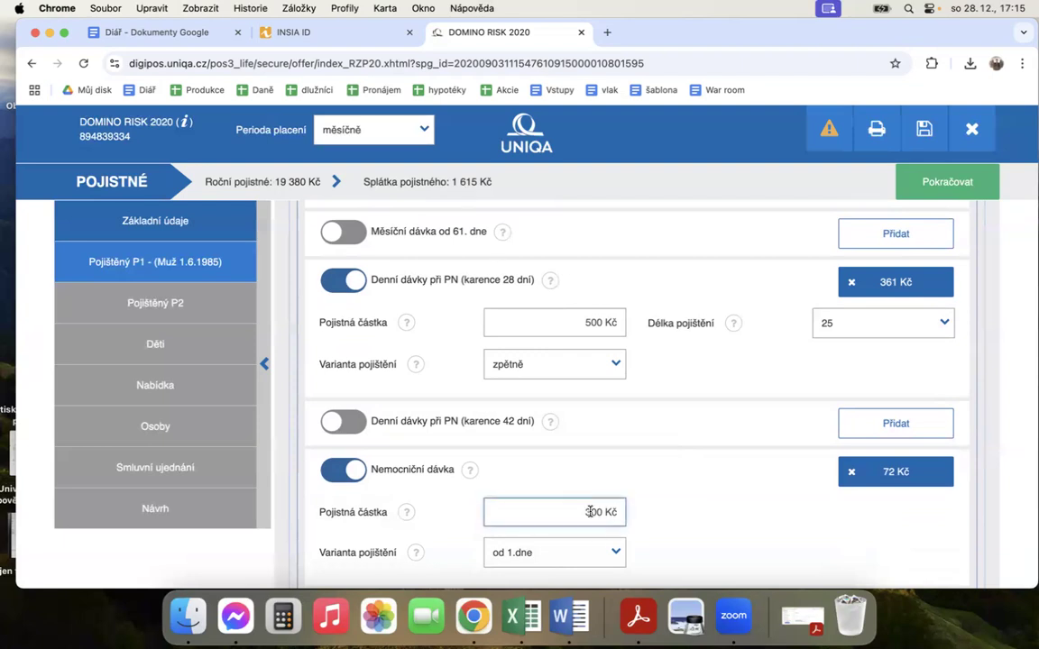
left_click(649, 516)
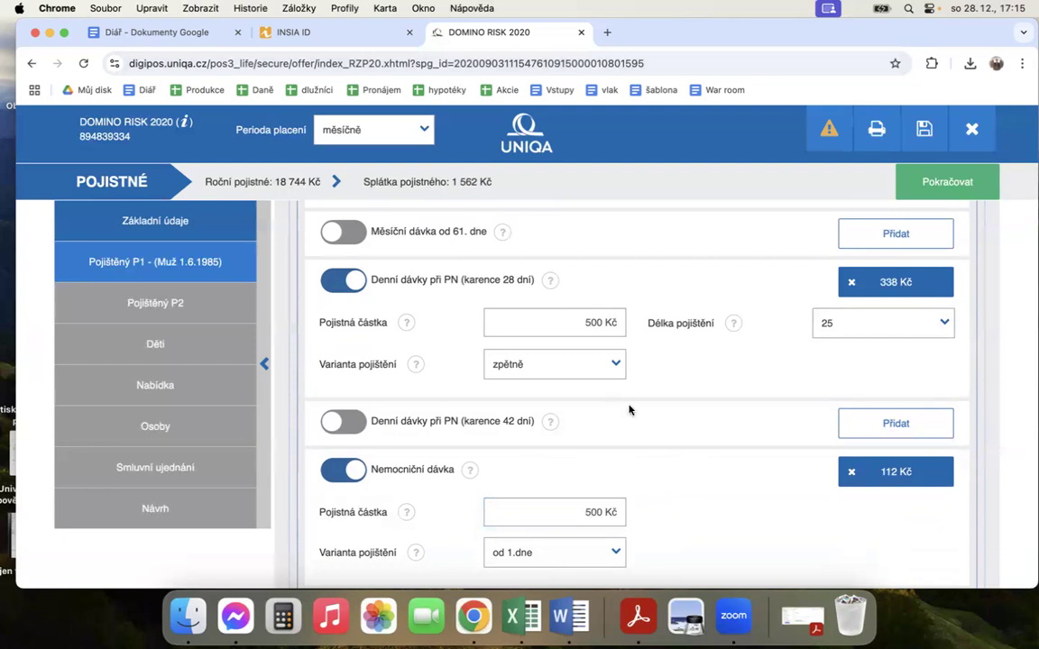
Step: Set the insured amount to 400 Kč for Denní dávky při PN (karence 28 dní) and to 300 Kč for Nemocniční dávka
left_click(591, 322)
left_click(690, 369)
left_click(591, 520)
key("BackSpace")
type("3")
left_click(641, 527)
Step: Set the Denní odškodné od 10.dne insured amount in Úrazové pojištění to 400 Kč
scroll(690, 425, "up", 4)
scroll(638, 325, "up", 1)
left_click(590, 332)
key("BackSpace")
type("400 Kč")
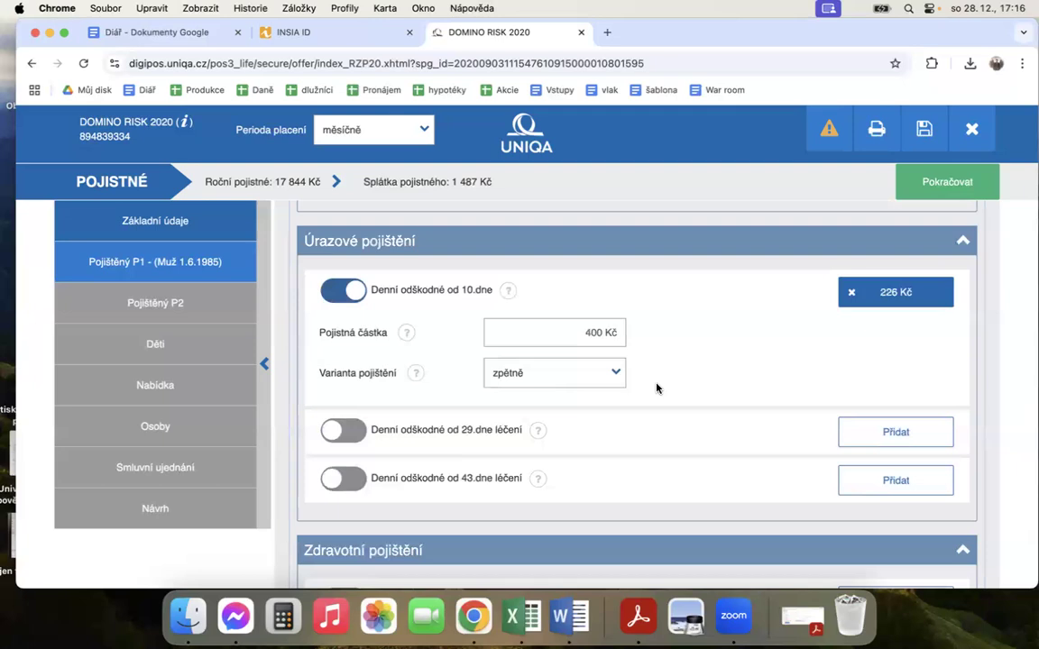
Step: Change the Smrt + Invalidita s Navýšením plnění v případě úrazu variant to III. stupeň
scroll(683, 385, "up", 5)
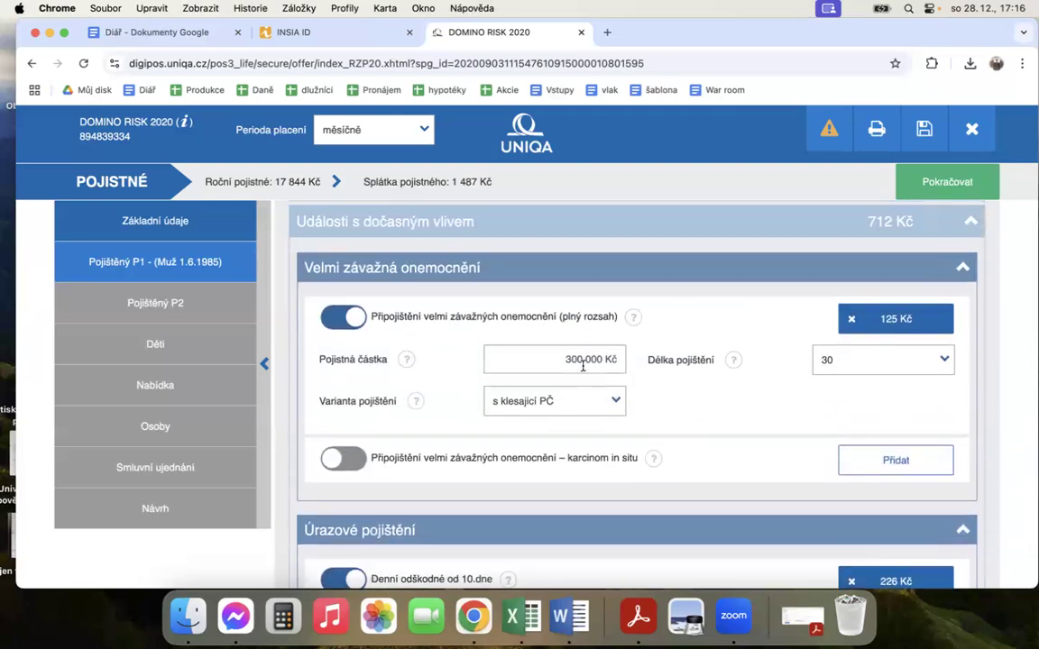
scroll(609, 347, "up", 3)
left_click(620, 358)
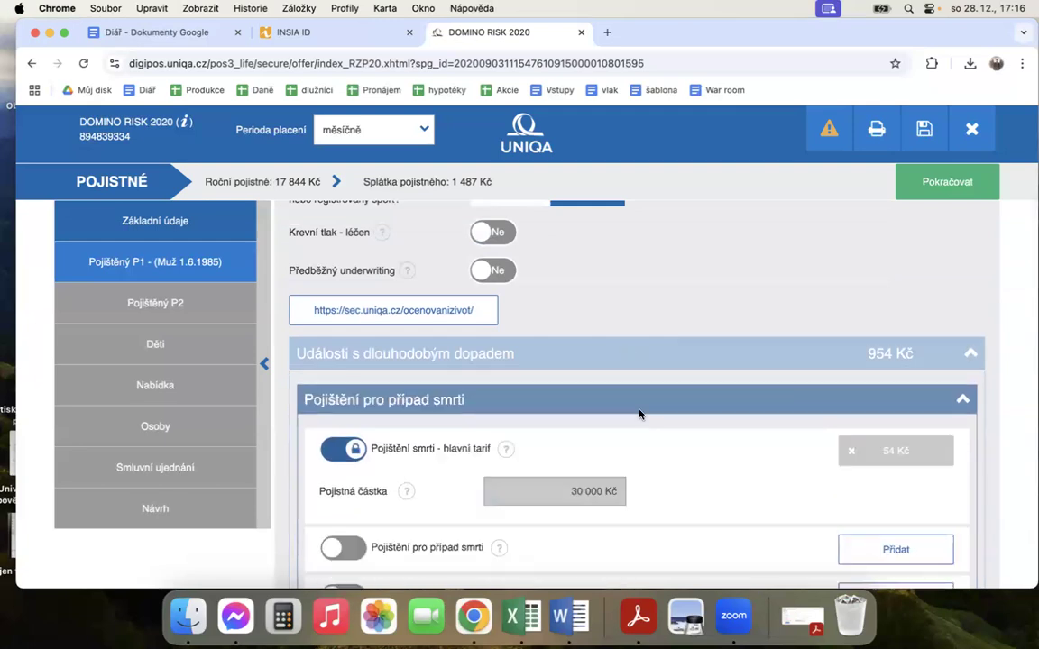
scroll(639, 413, "down", 3)
scroll(639, 414, "down", 8)
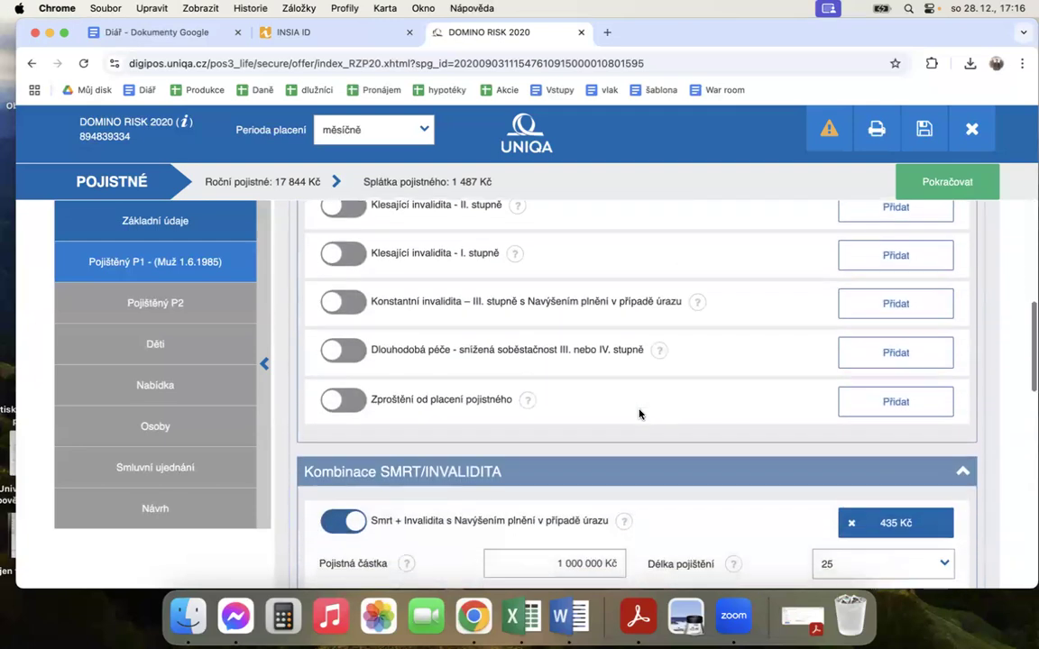
left_click(586, 407)
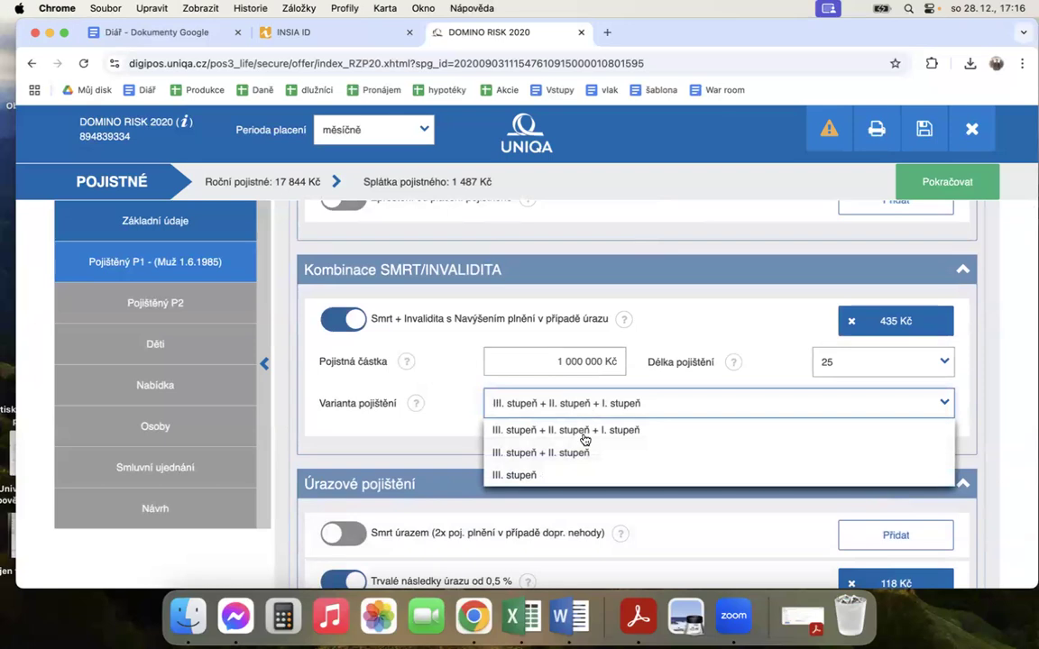
left_click(573, 475)
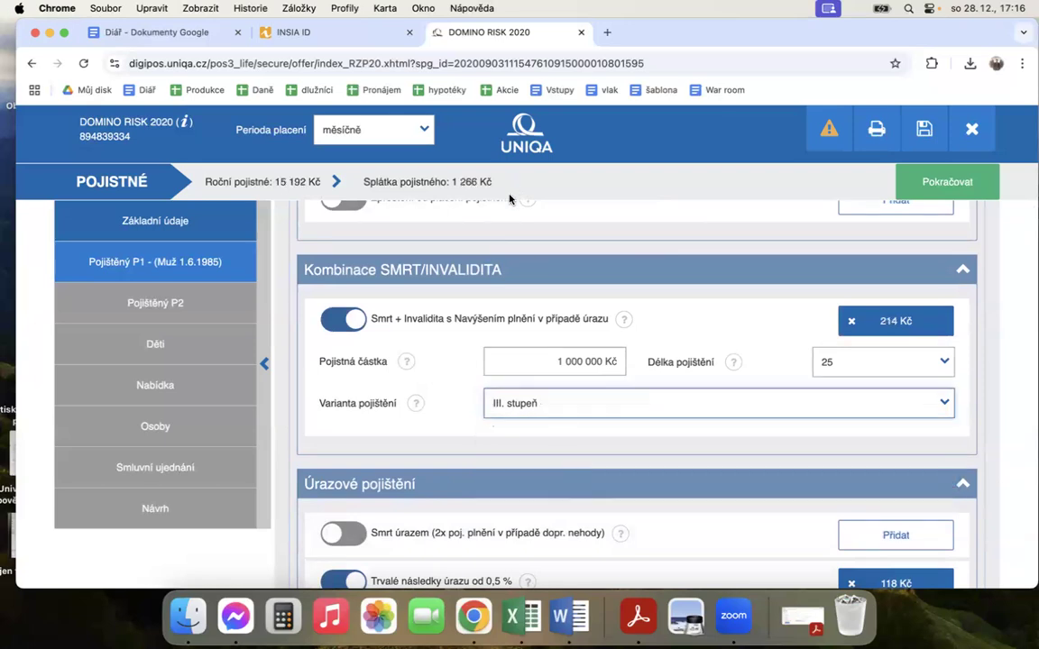
left_click(453, 365)
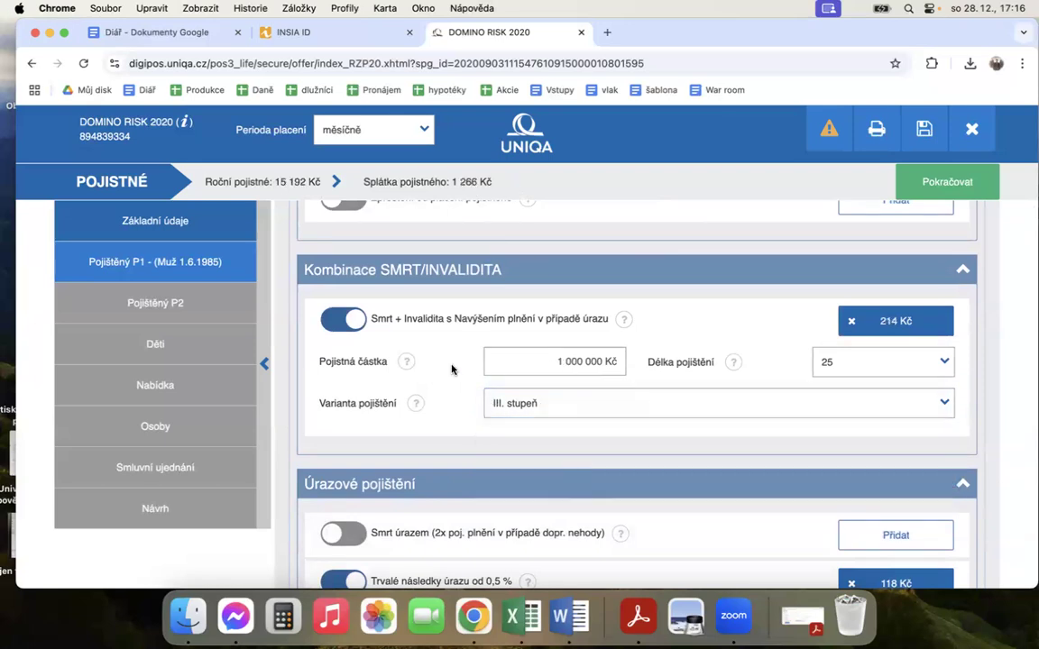
Step: Set the insured amount of Trvalé následky úrazu od 0,5 % to 800 000 Kč
scroll(611, 445, "down", 4)
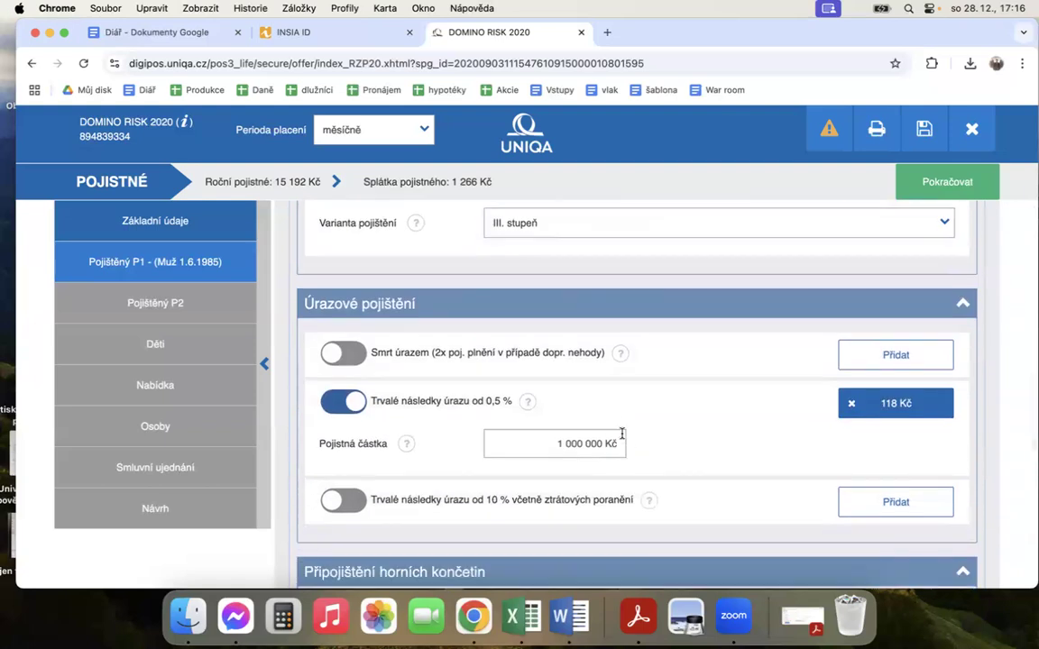
left_click_drag(562, 440, 527, 438)
type("8")
left_click(701, 475)
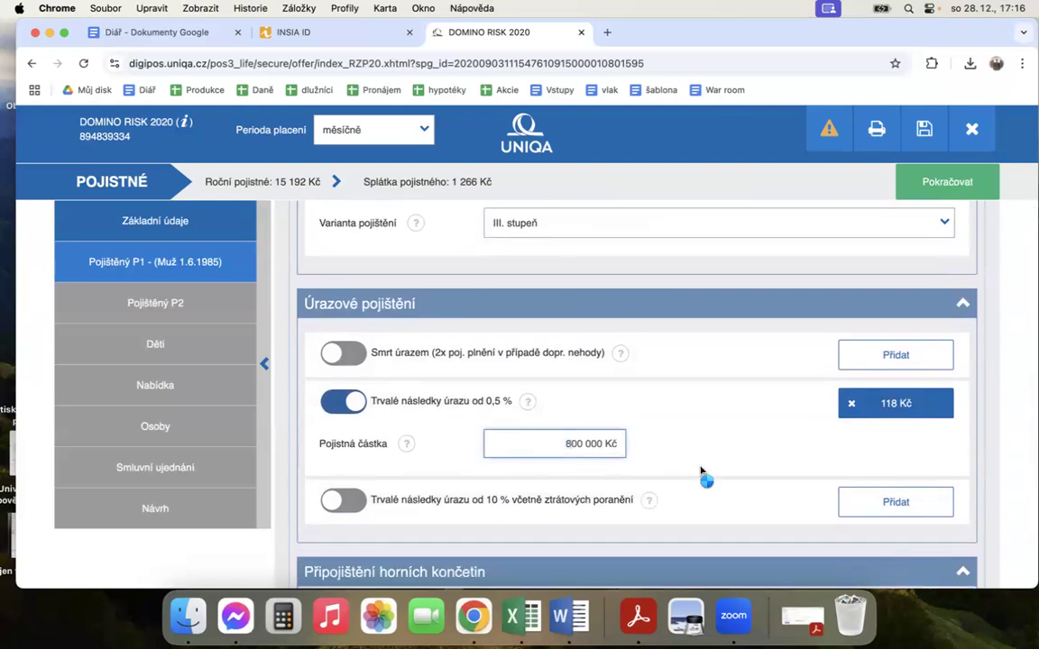
Step: Remove the Pojištění horních končetin coverage from P1 and continue to the Nabídka summary
scroll(662, 423, "down", 2)
scroll(661, 424, "down", 2)
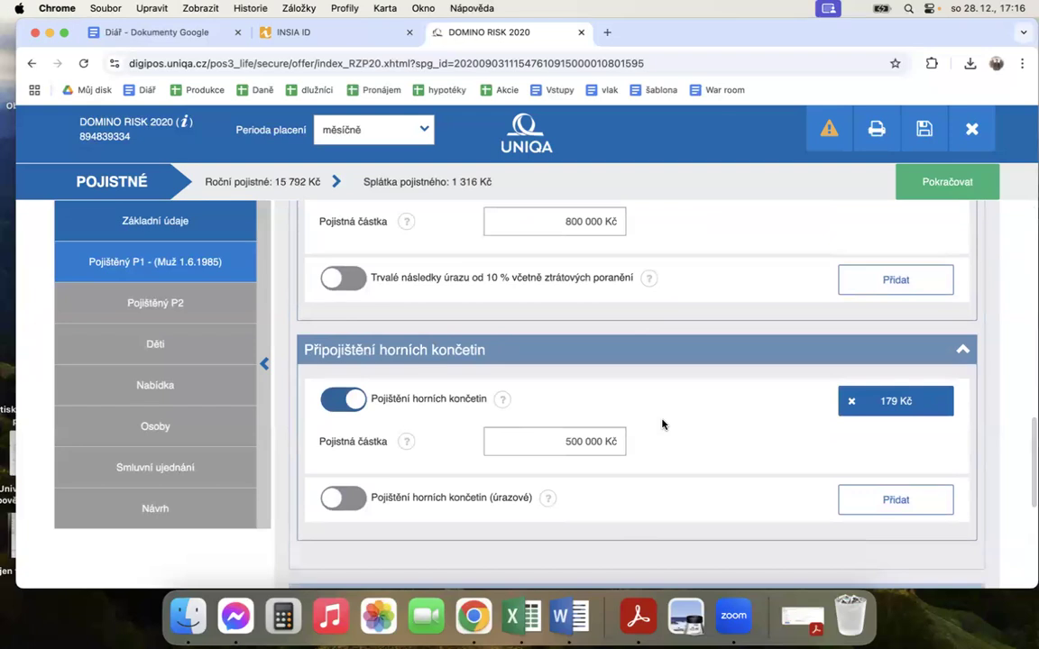
left_click(351, 399)
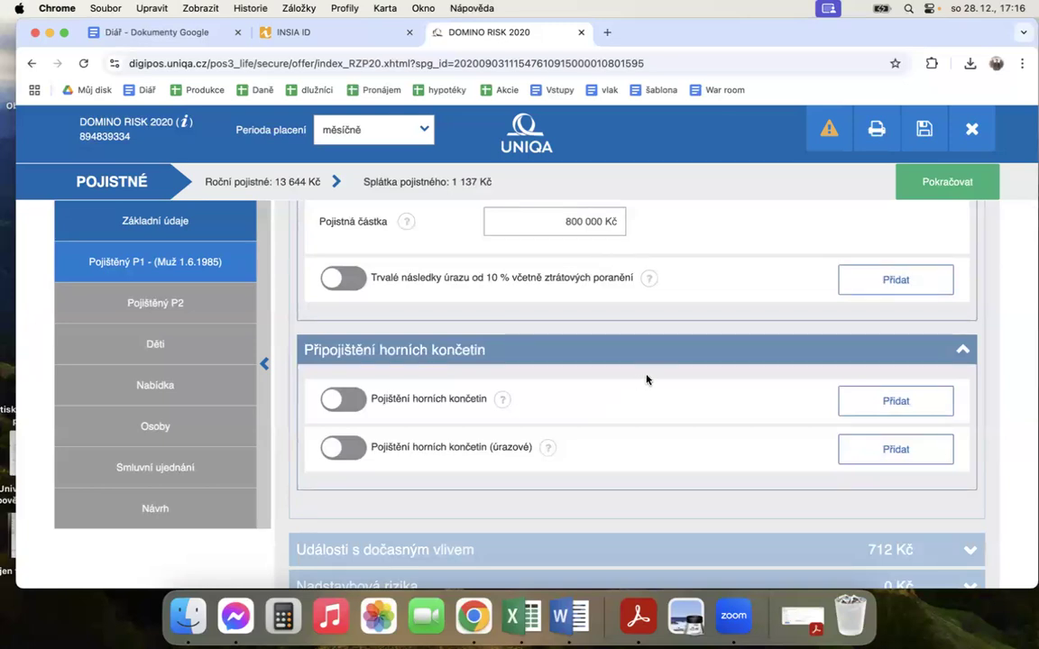
scroll(647, 379, "down", 2)
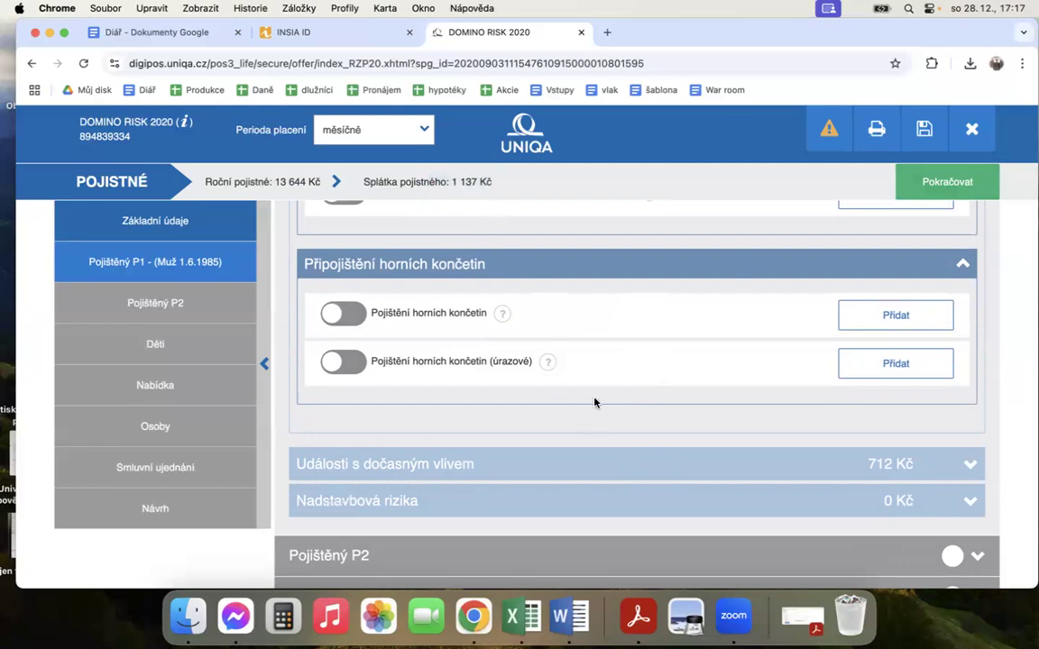
left_click(942, 183)
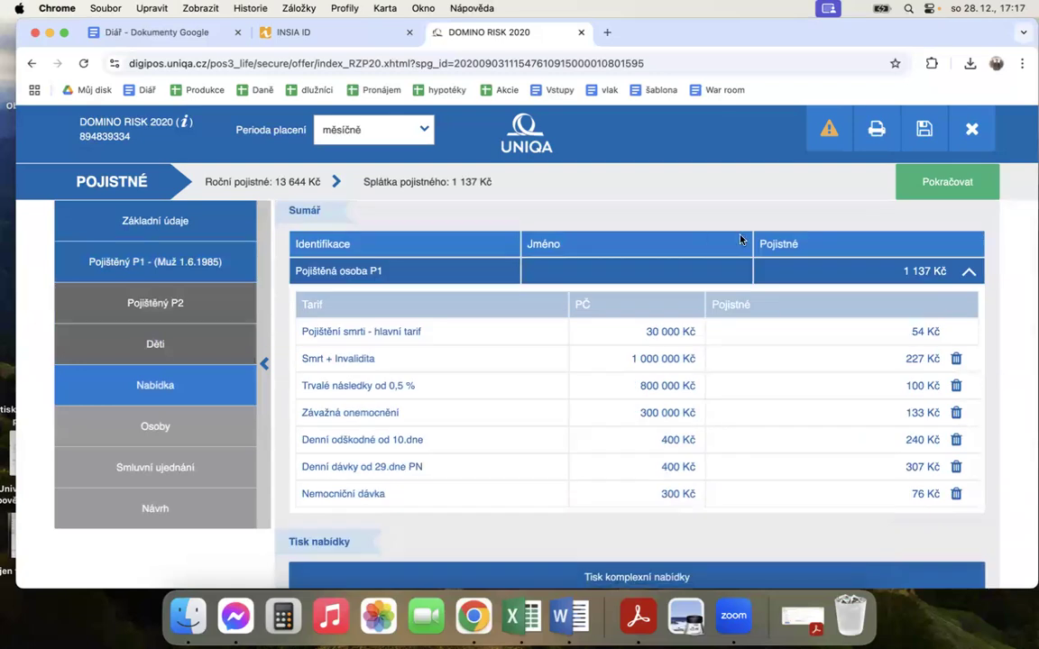
Step: Generate the Tisk komplexní nabídky document from the mandatory handover documents
left_click_drag(894, 33, 826, 34)
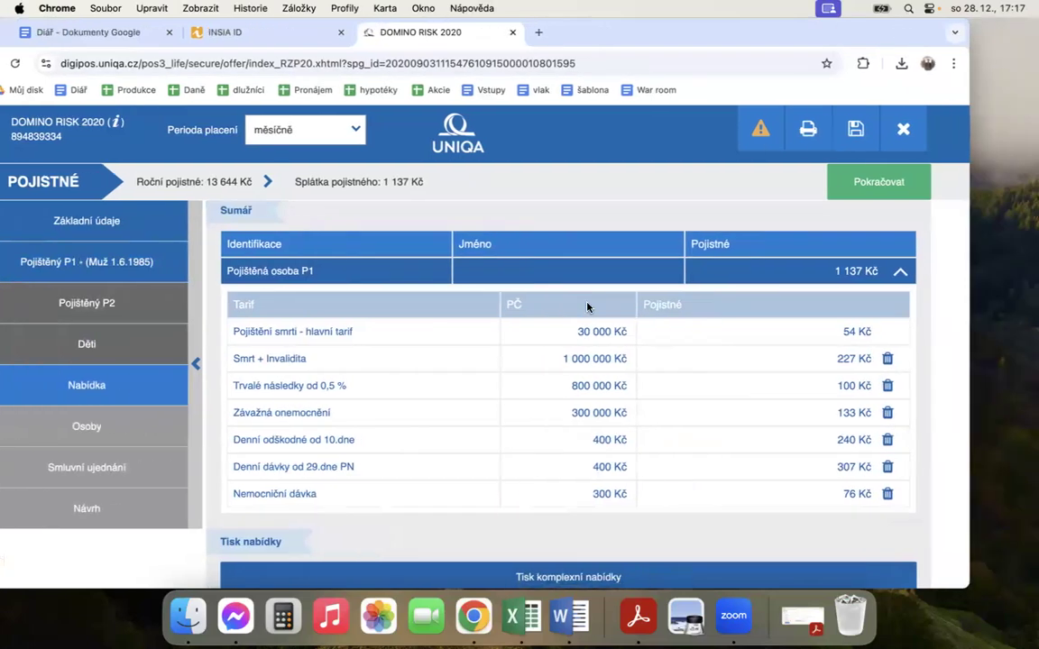
left_click(808, 132)
left_click(386, 242)
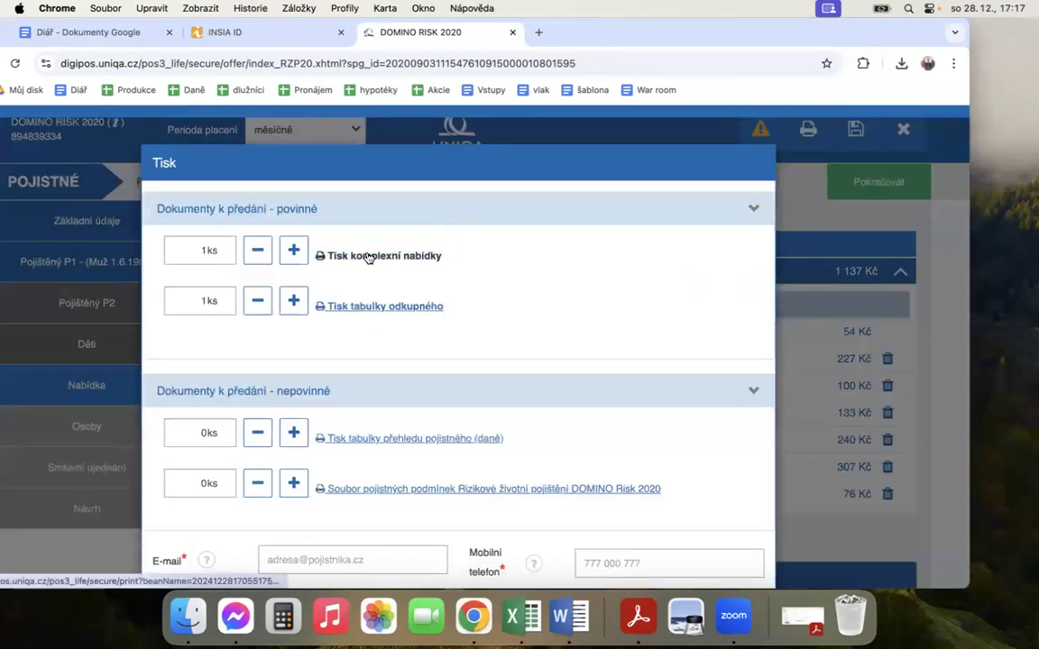
left_click(368, 257)
key("Return")
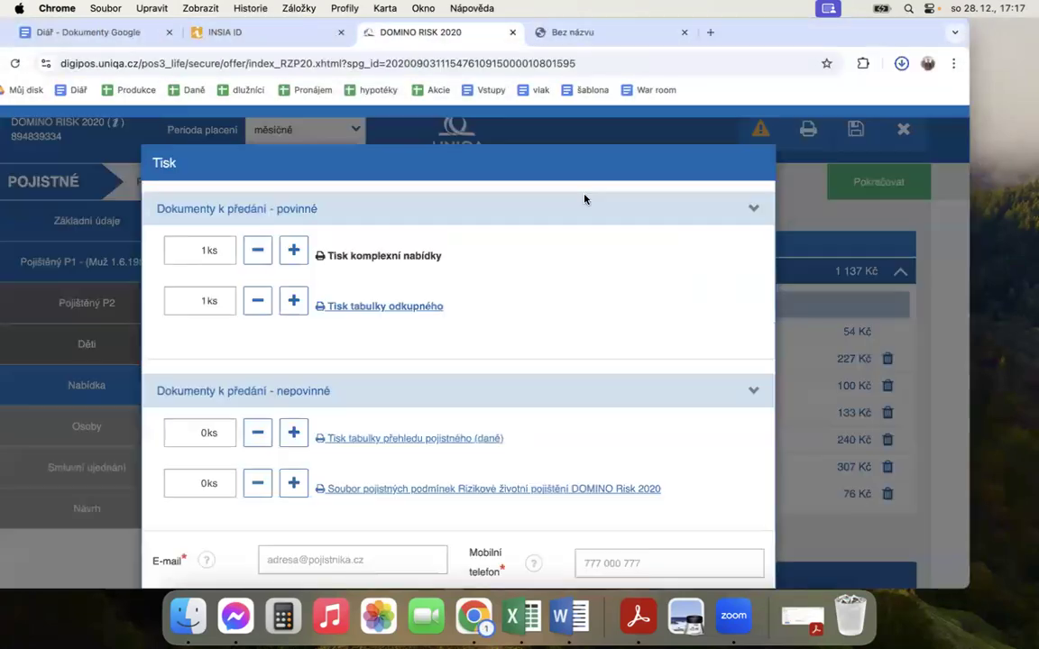
Step: Place the downloaded offer PDF on the desktop and open it in Acrobat Reader in an enlarged window without the tools pane
left_click_drag(781, 127, 996, 42)
double_click(992, 49)
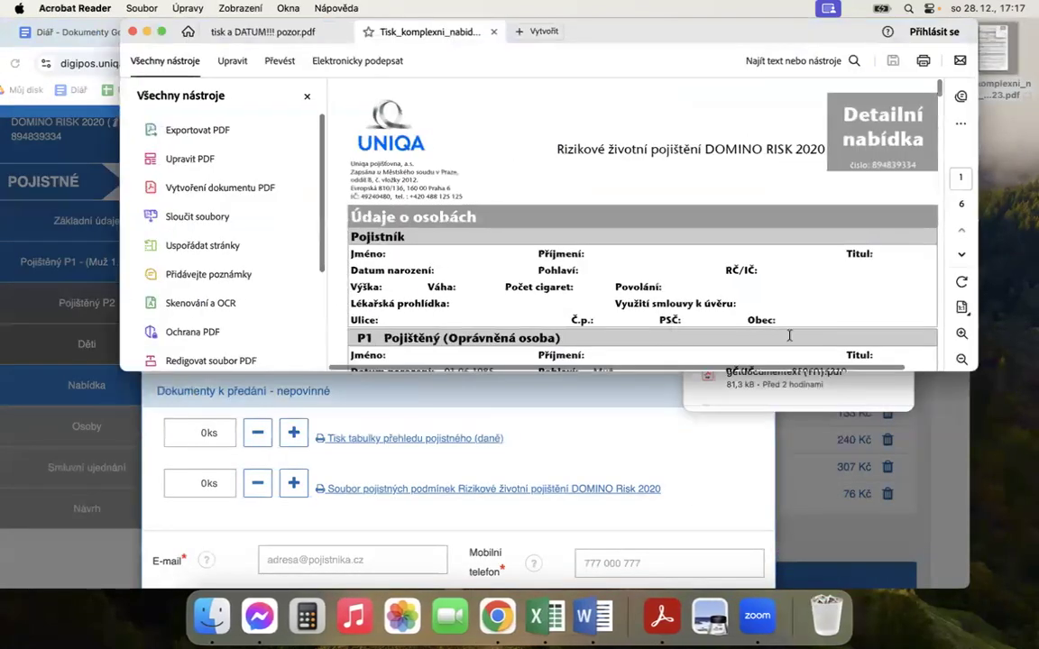
left_click_drag(977, 370, 1017, 582)
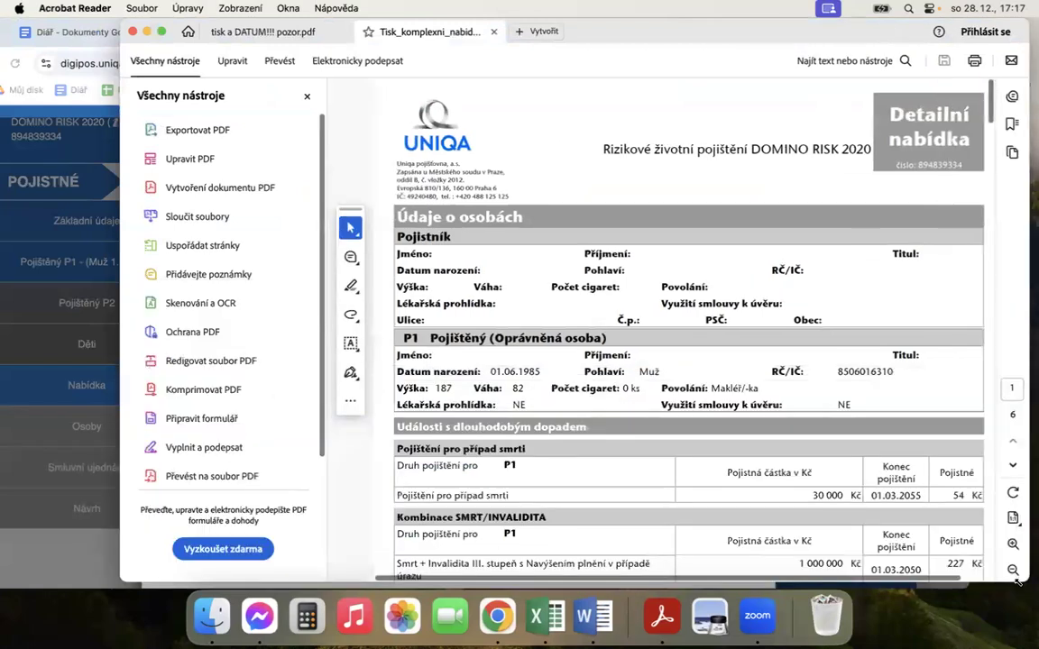
left_click(307, 96)
Step: Examine the monthly and annual totals under Pojistné dle způsobu placení in the offer PDF and minimize the document
scroll(544, 408, "down", 3)
scroll(545, 407, "down", 15)
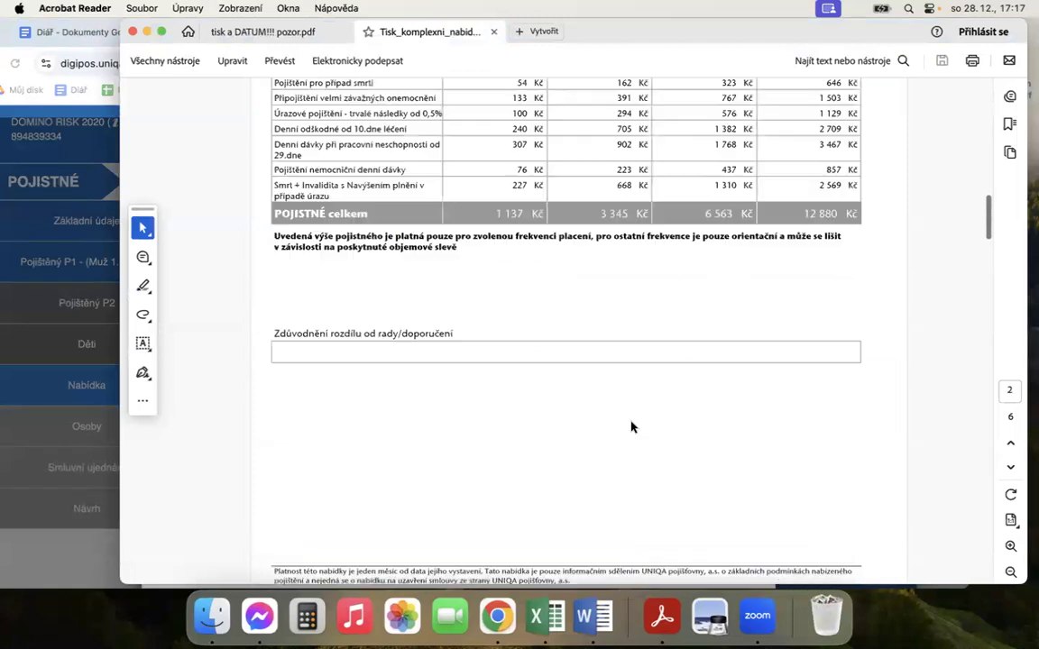
scroll(635, 415, "up", 3)
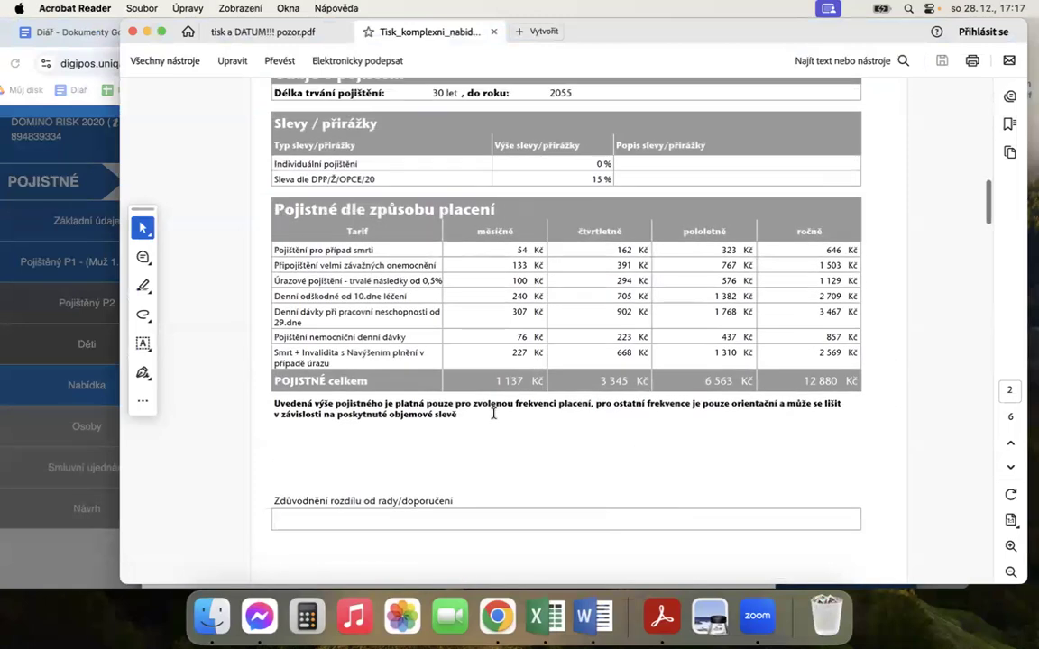
left_click_drag(494, 382, 544, 382)
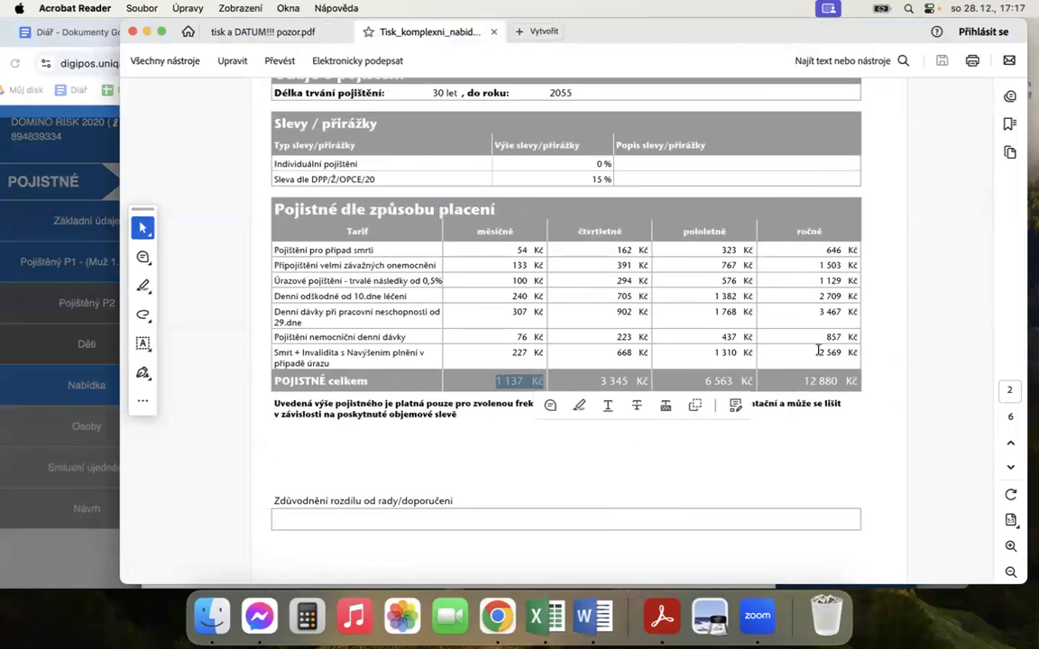
left_click_drag(799, 383, 859, 382)
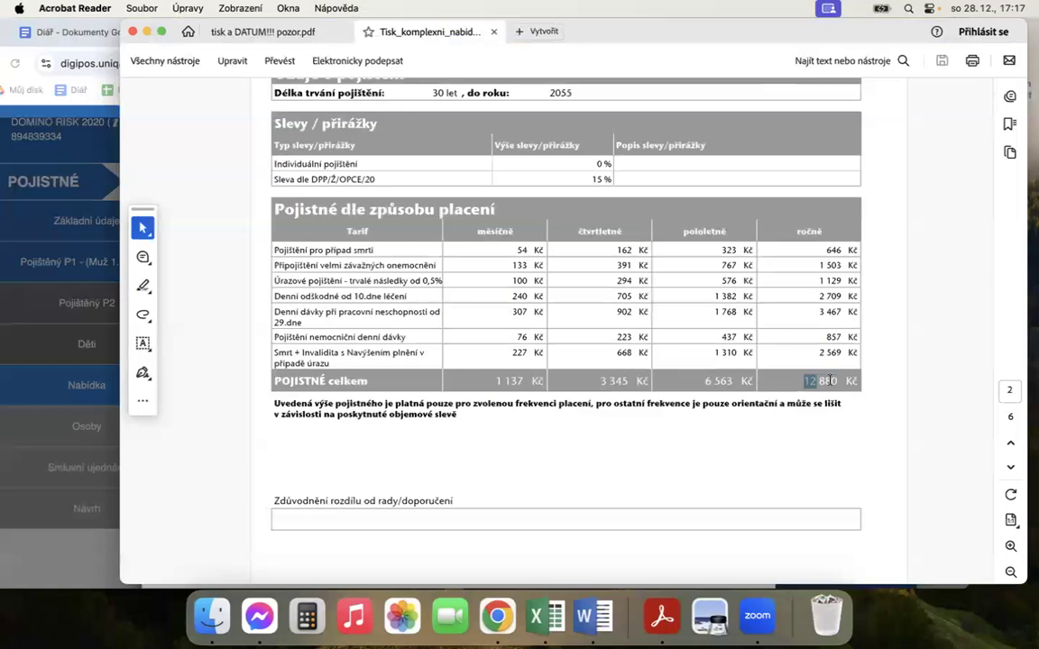
left_click(820, 448)
left_click(147, 31)
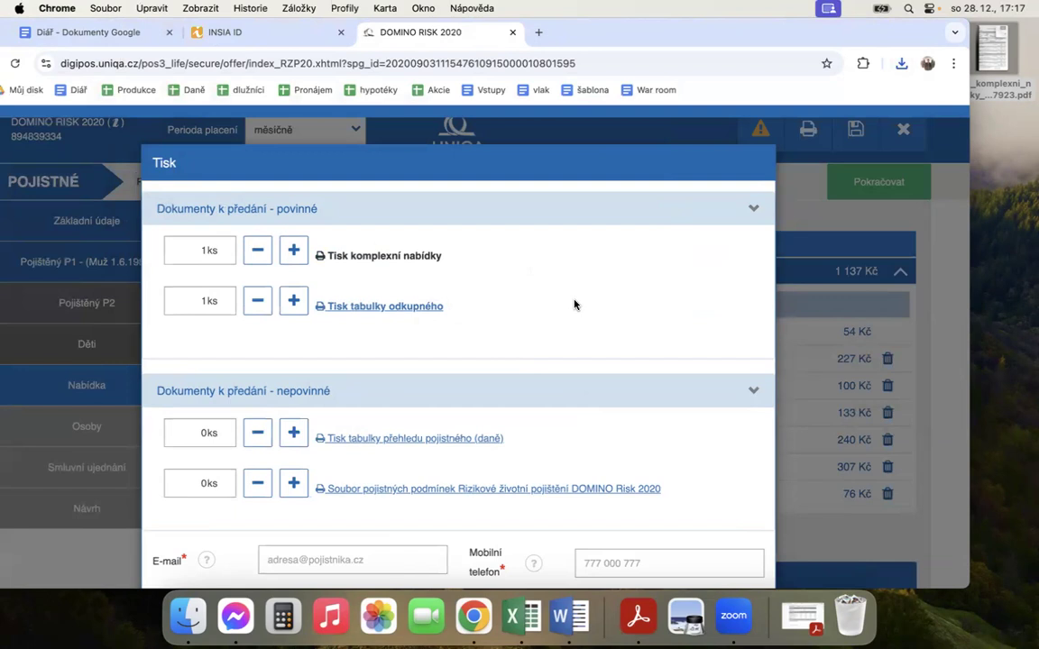
Step: Move the browser window back over the desktop and close the Tisk dialog in the DOMINO RISK 2020 offer
left_click_drag(671, 37, 717, 32)
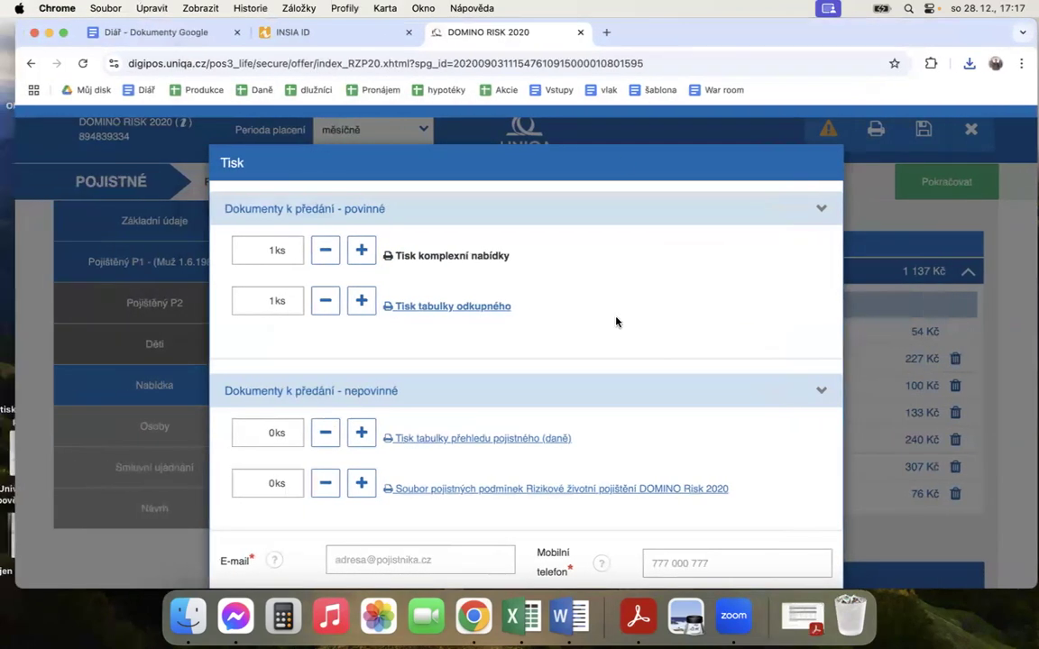
scroll(595, 325, "down", 5)
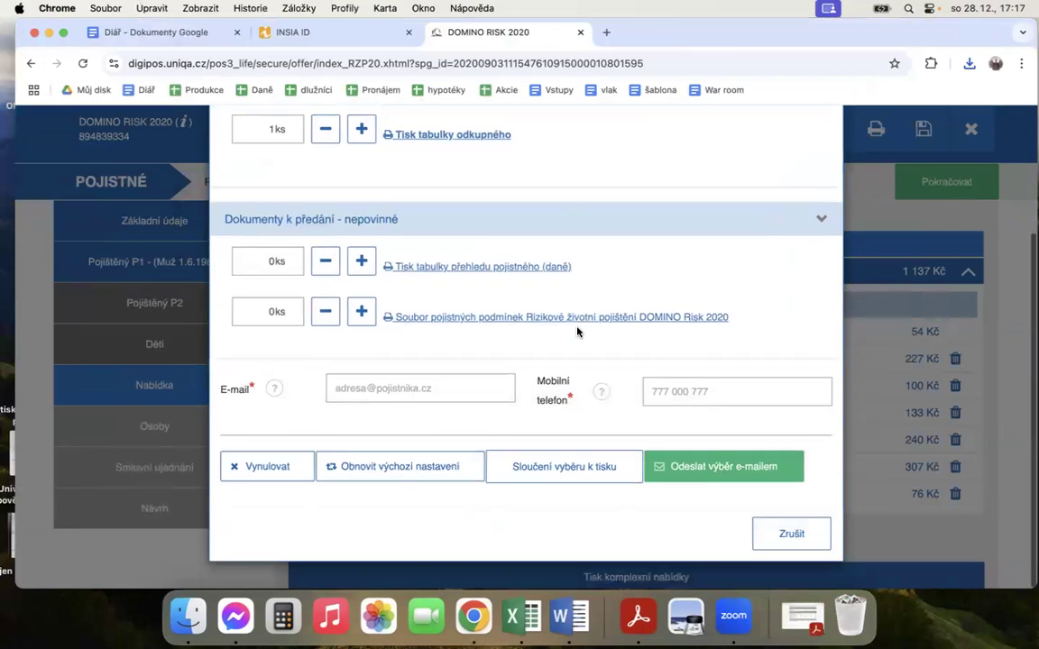
left_click(788, 533)
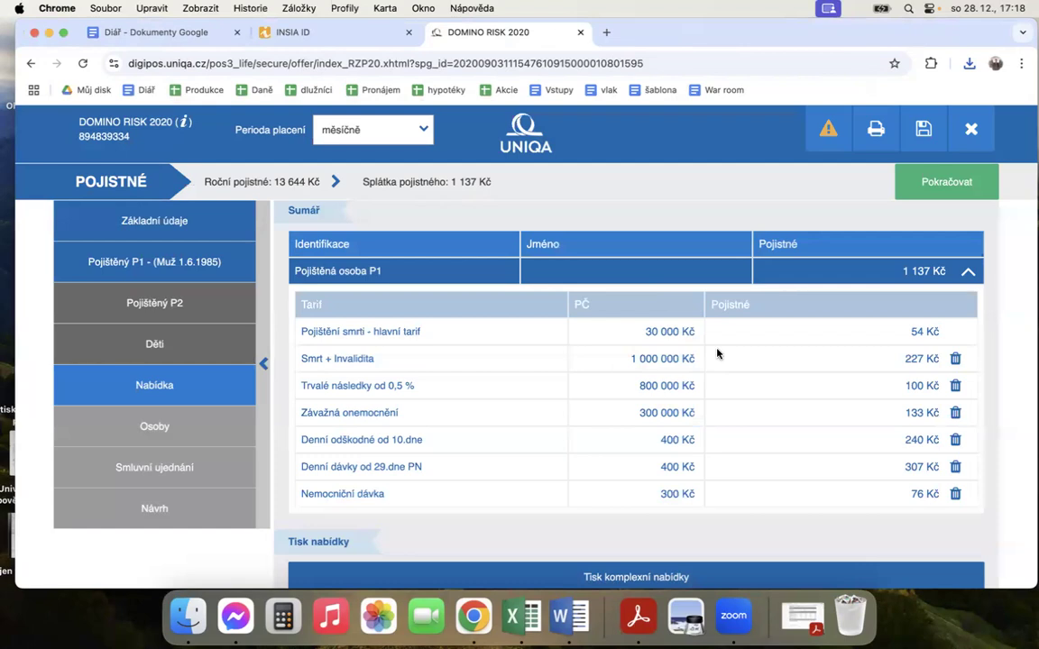
Step: Review P1's coverage summary in Nabídka and continue to the offer's next section
scroll(717, 353, "down", 4)
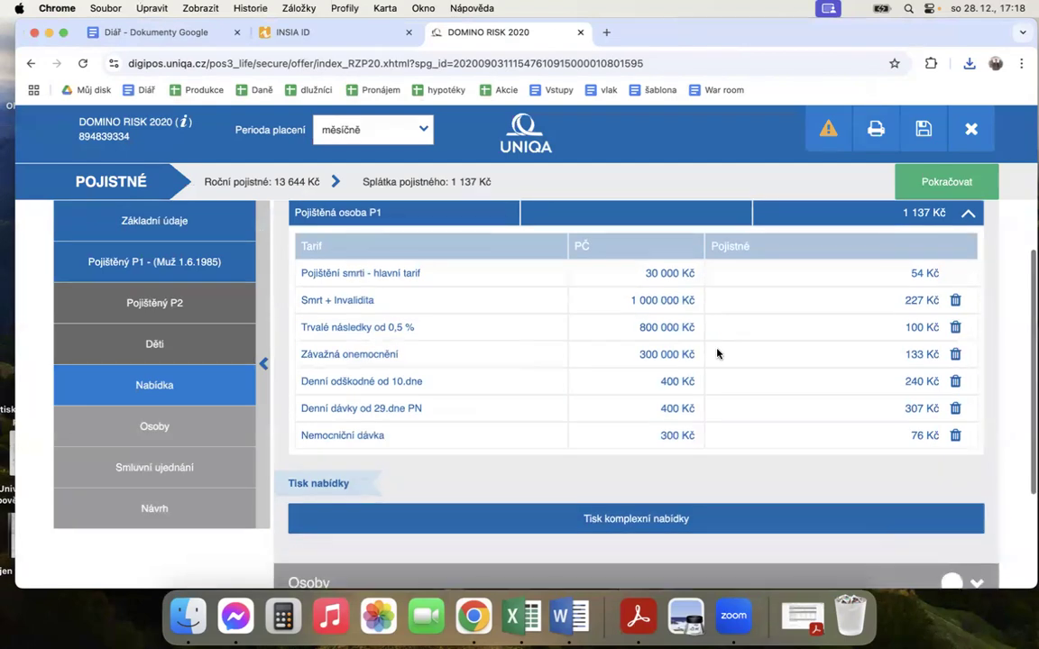
scroll(716, 353, "down", 2)
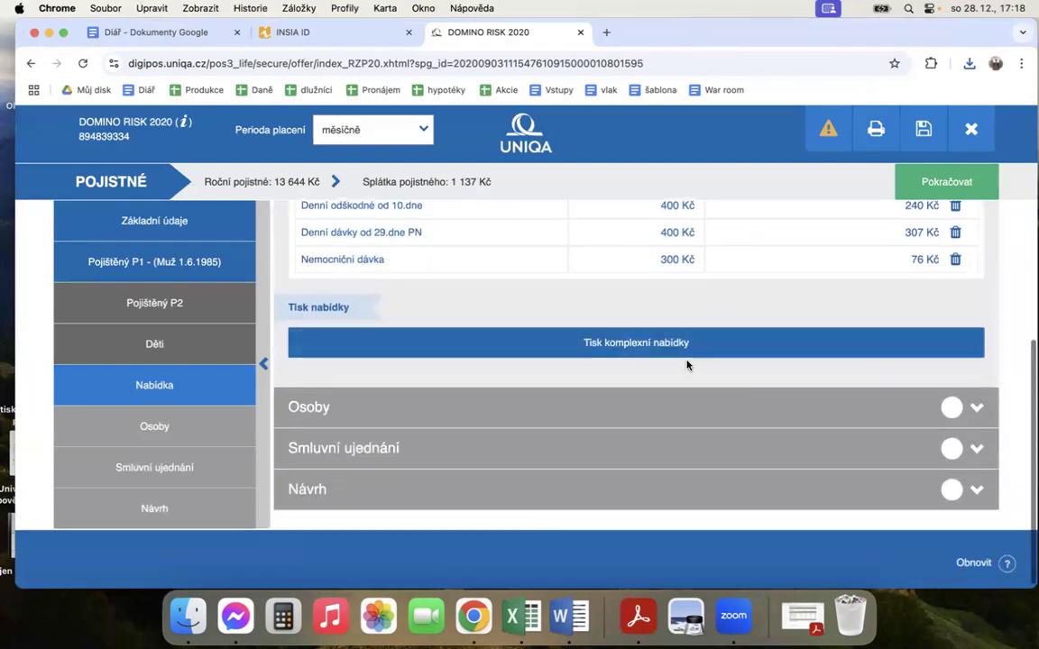
scroll(734, 290, "up", 6)
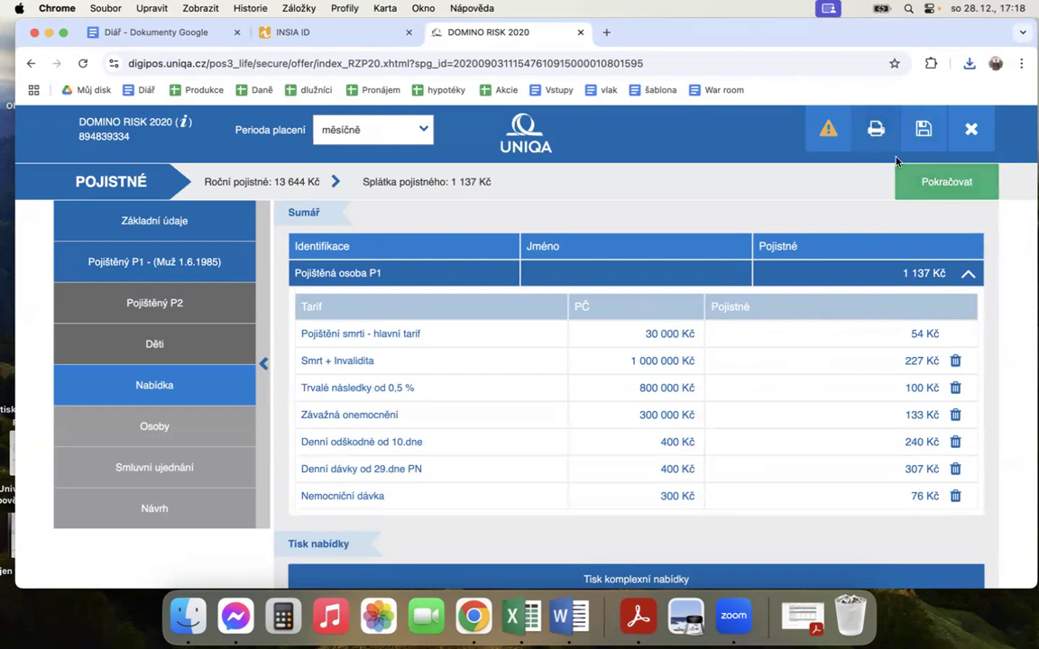
left_click(945, 180)
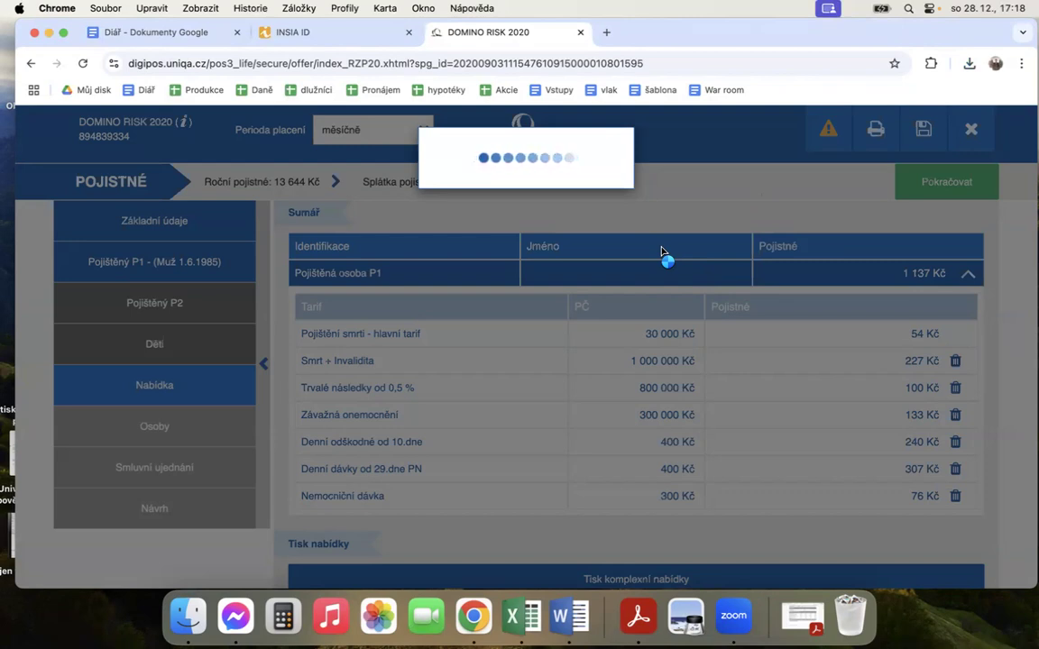
scroll(660, 424, "down", 3)
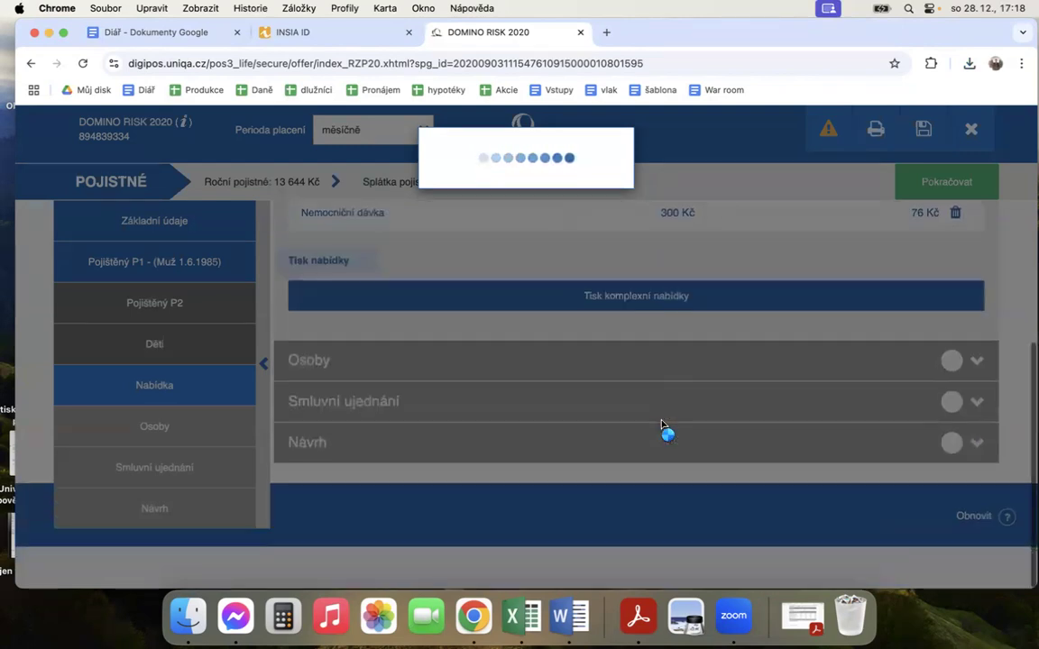
Step: Reload the stalled offer page and cancel the Informace a souhlasy dialog of the newly started offer
scroll(661, 425, "up", 6)
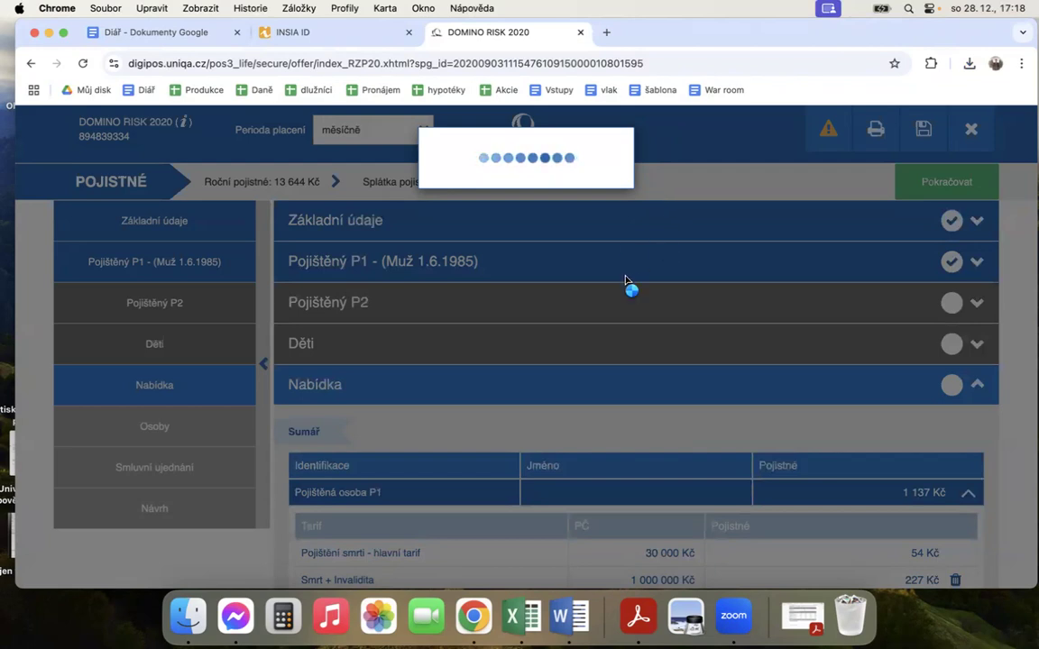
left_click(86, 67)
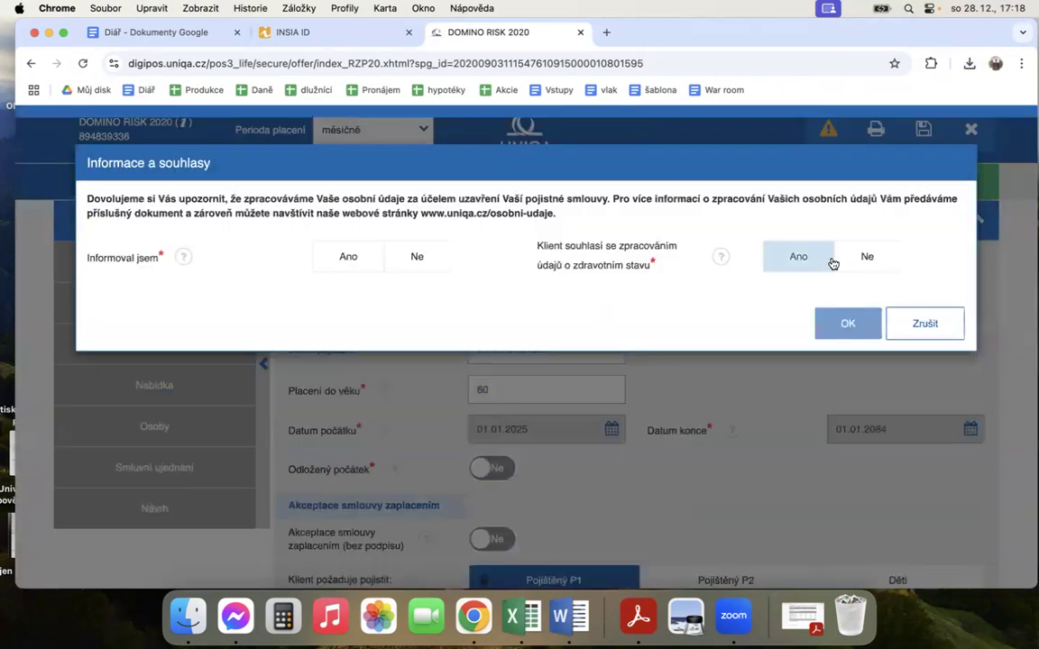
left_click(937, 327)
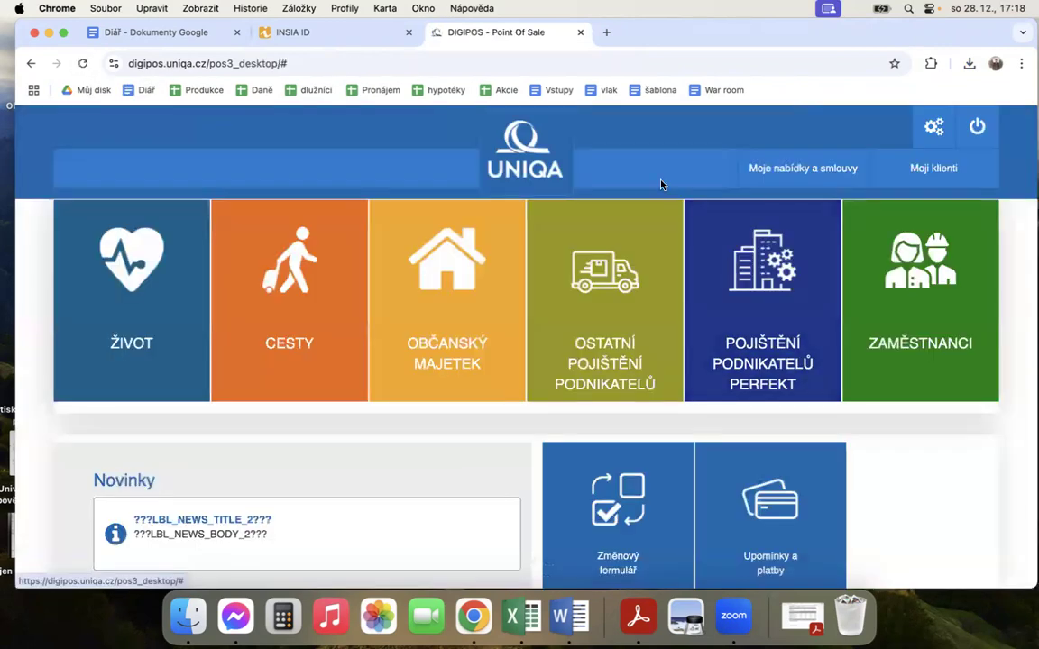
Step: List today's records in Moje nabídky a smlouvy and reopen the temporary DOM RISK 2020 offer with the 13 644 Kč annual premium
left_click(814, 175)
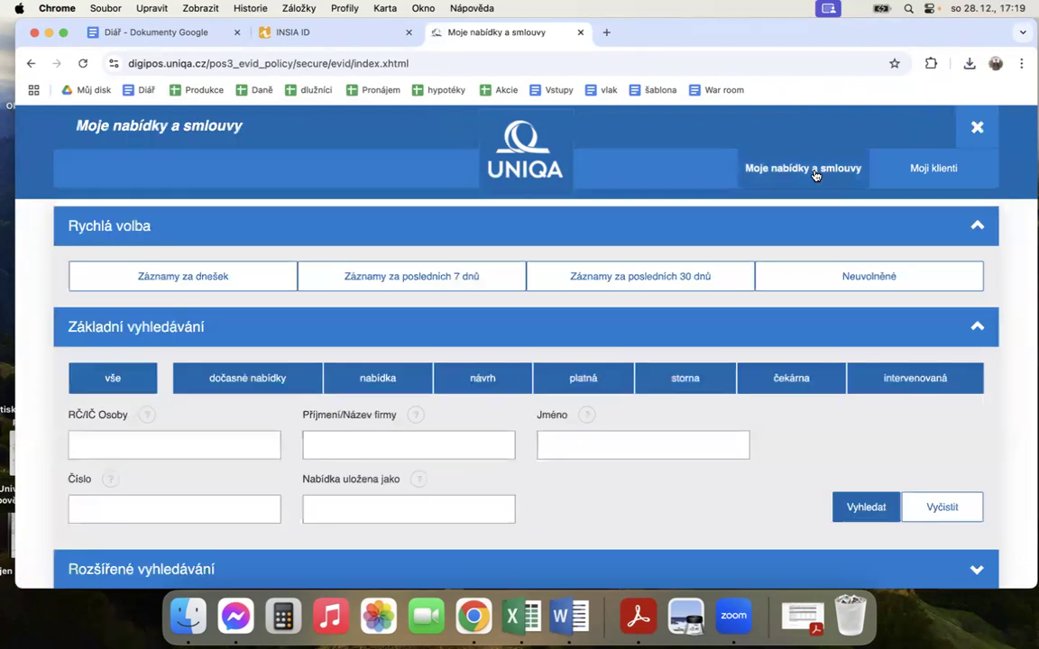
left_click(174, 278)
scroll(591, 408, "down", 5)
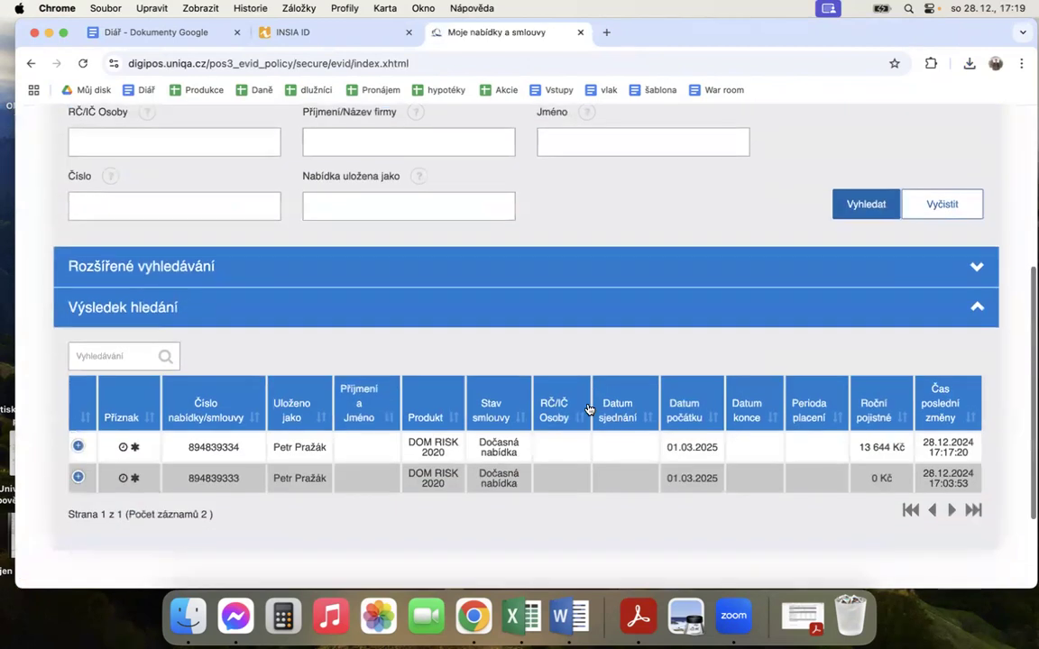
left_click(77, 429)
right_click(915, 441)
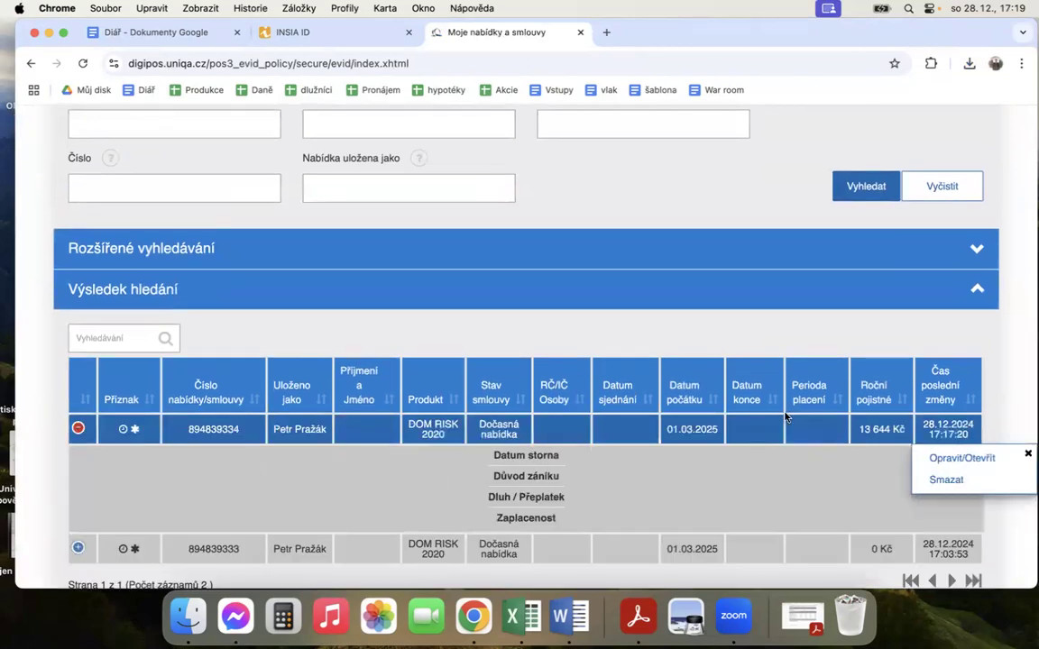
left_click(947, 458)
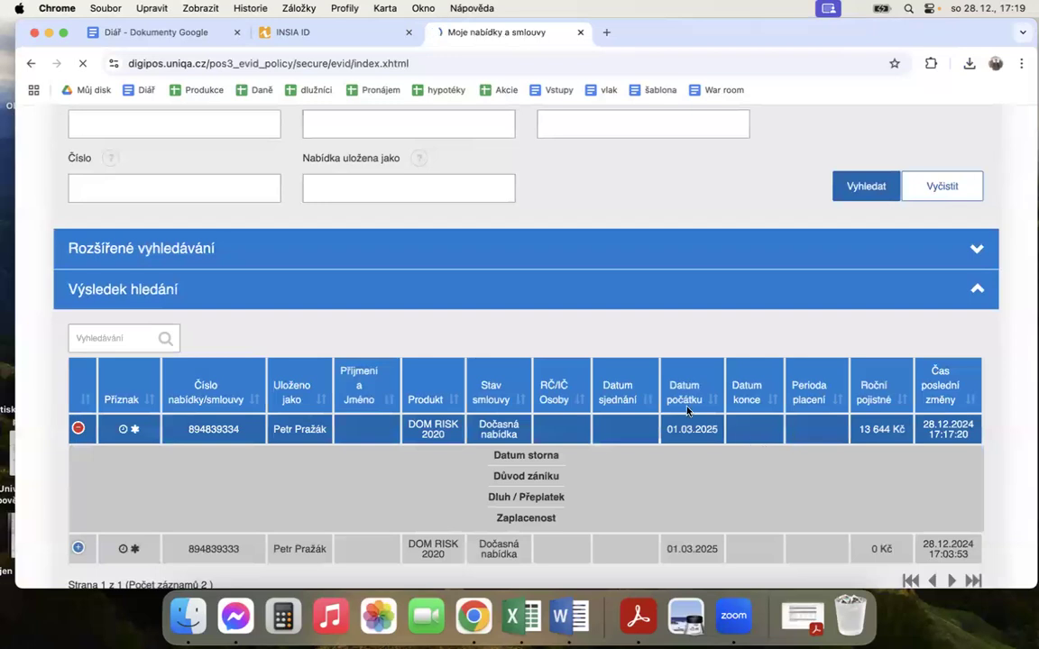
Step: Continue through the reopened offer's Základní údaje, Pojištěný P1 and Nabídka sections to Osoby
scroll(717, 350, "down", 3)
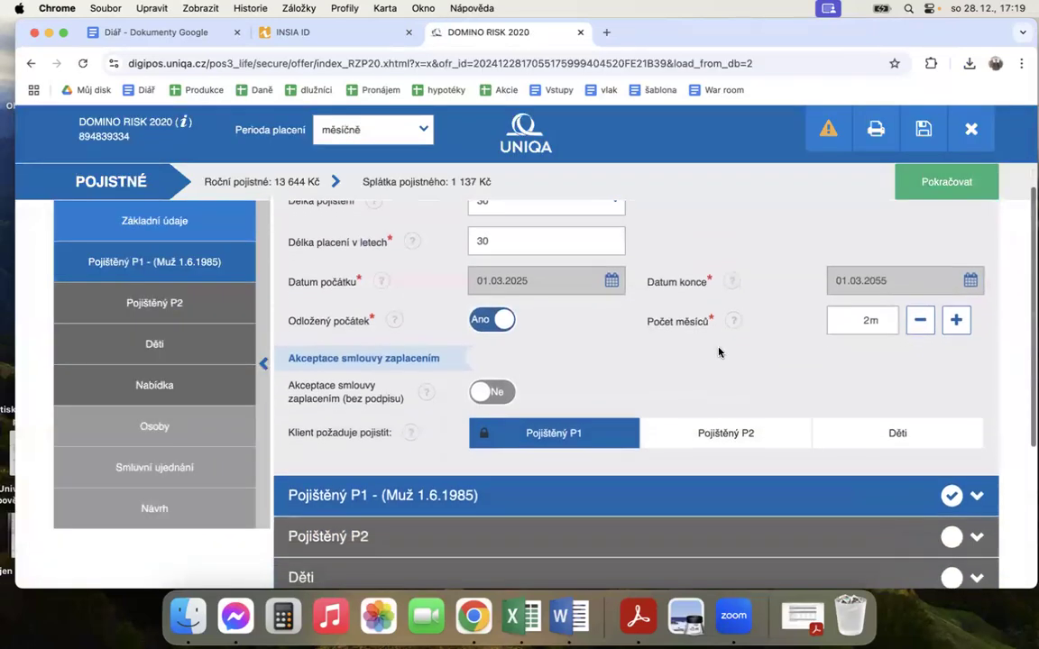
left_click(934, 192)
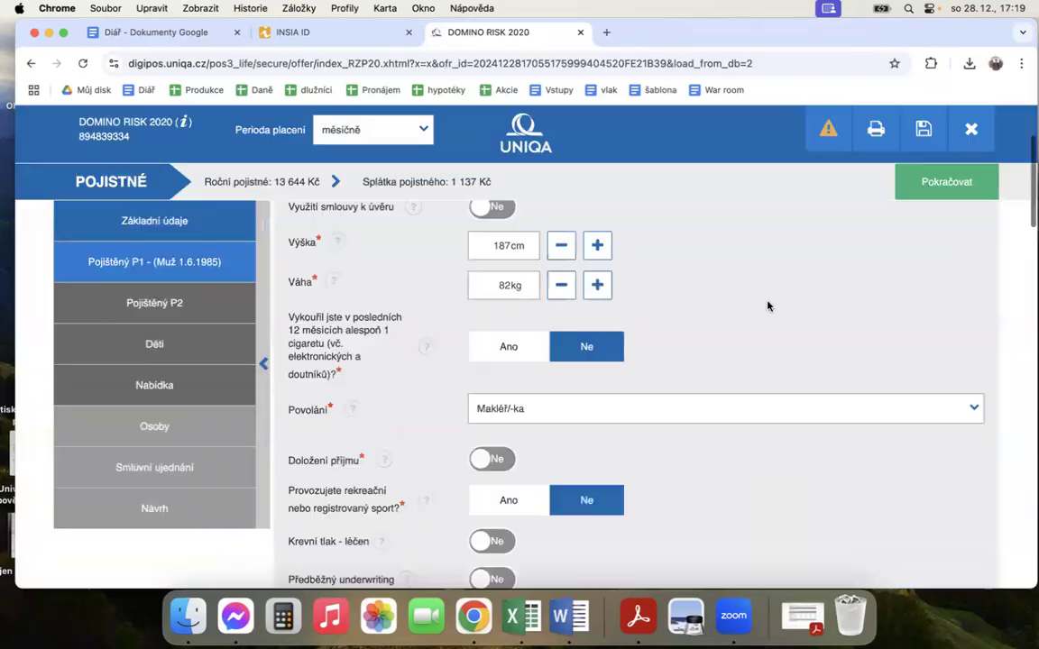
scroll(761, 332, "down", 10)
left_click(937, 181)
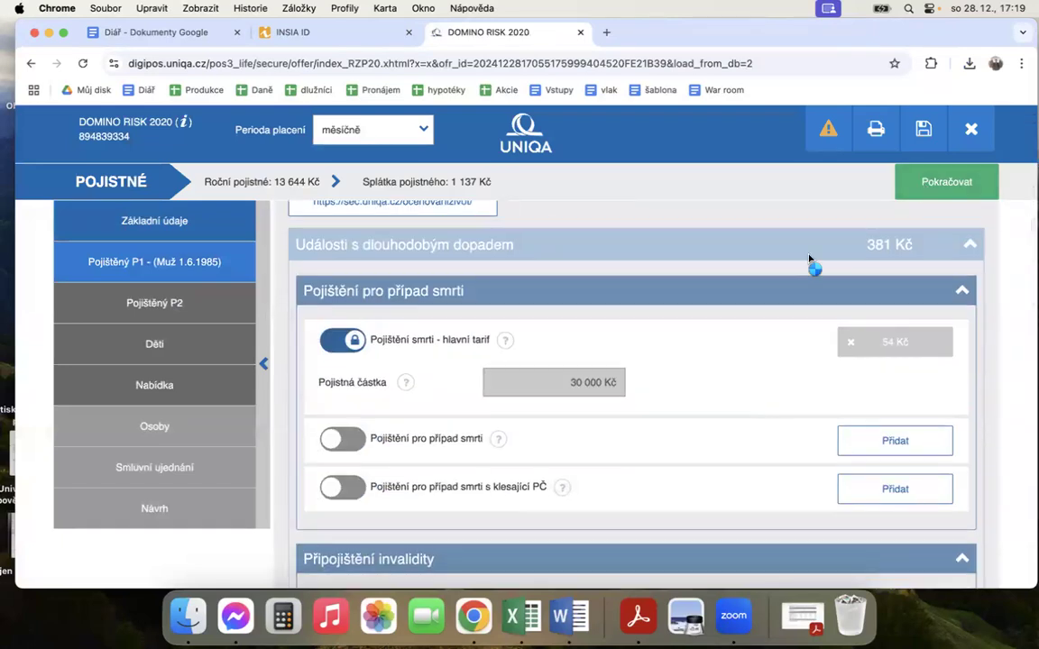
left_click(931, 194)
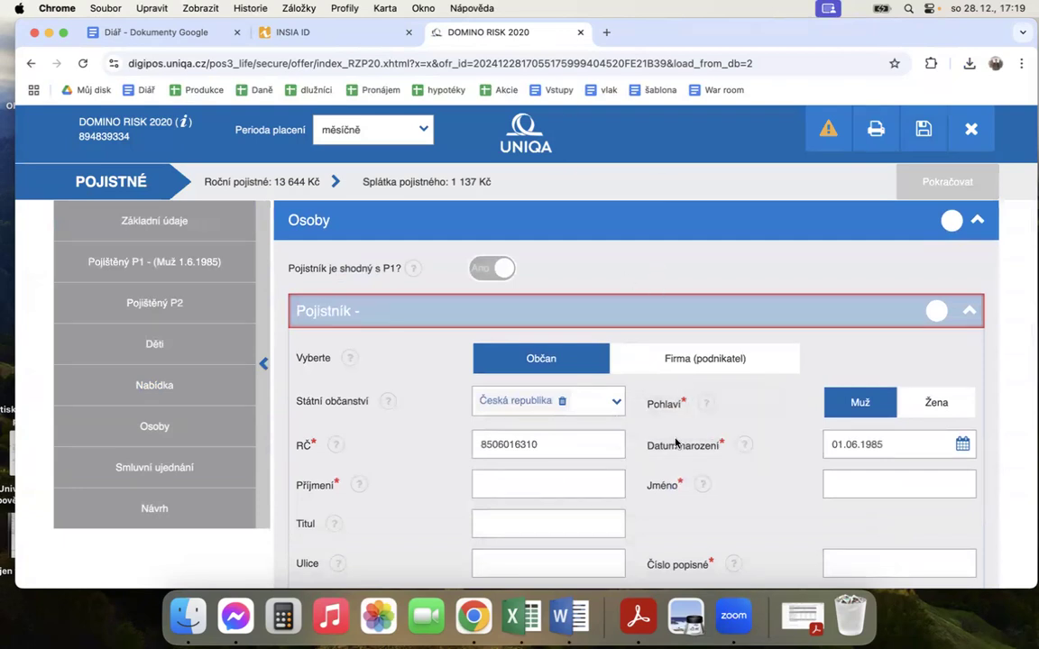
Step: Enter the policyholder's surname, first name and the title Ing. in the Pojistník form
left_click(675, 442)
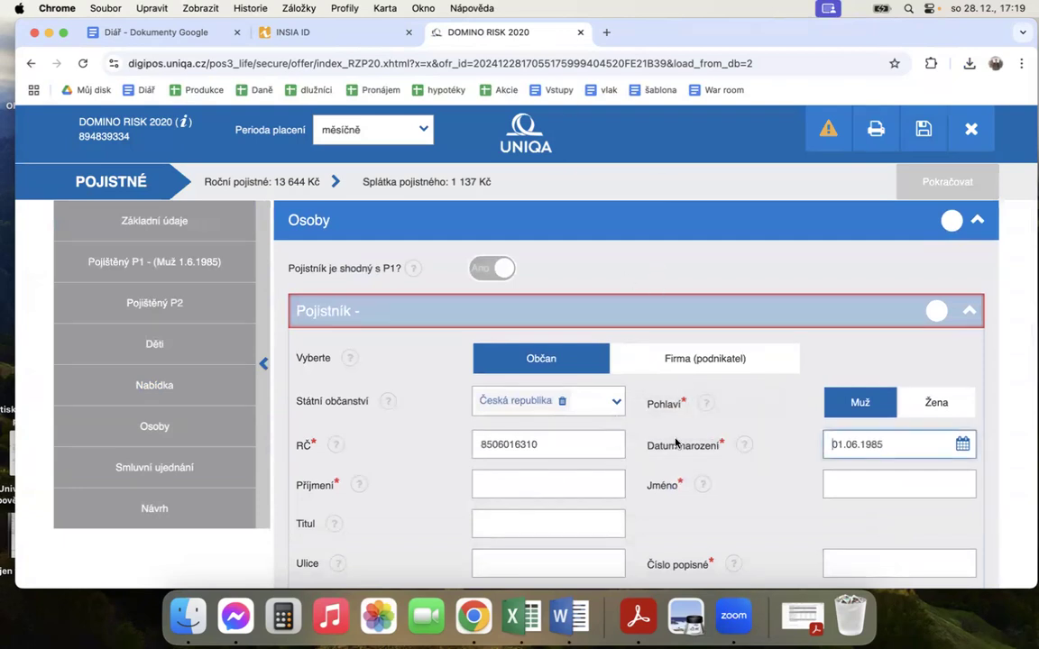
scroll(676, 433, "down", 1)
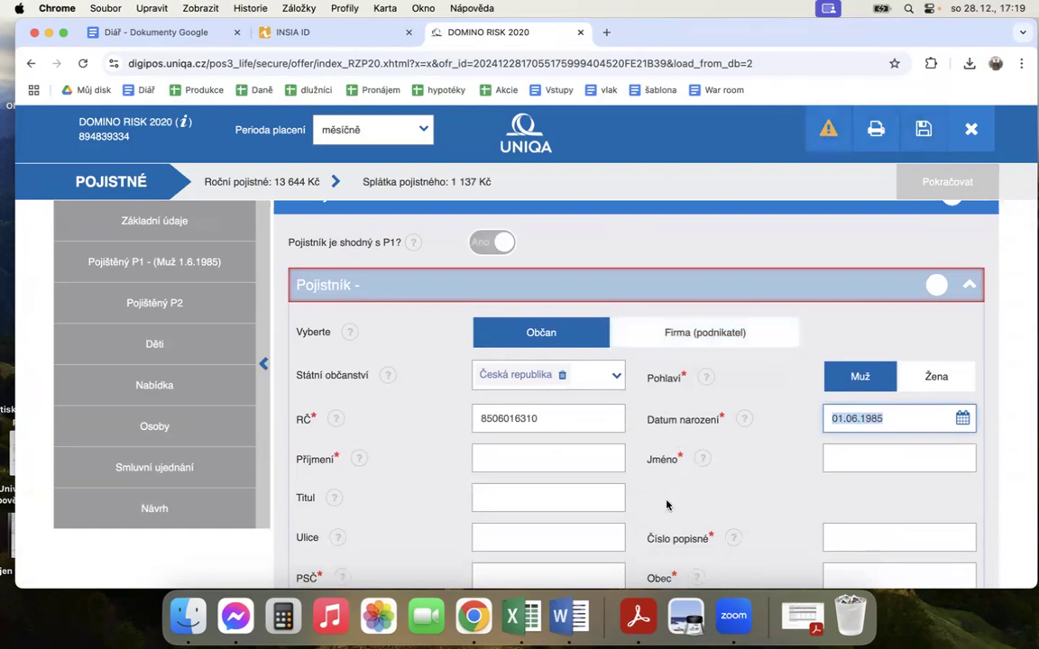
scroll(675, 419, "down", 1)
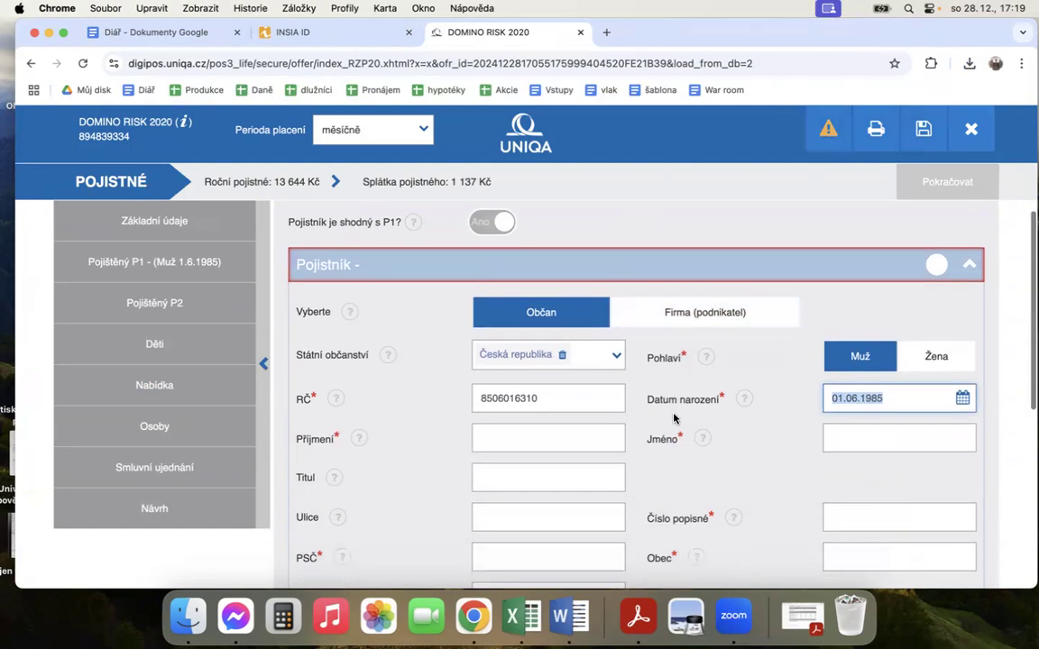
left_click(524, 427)
scroll(670, 410, "down", 1)
key("Tab")
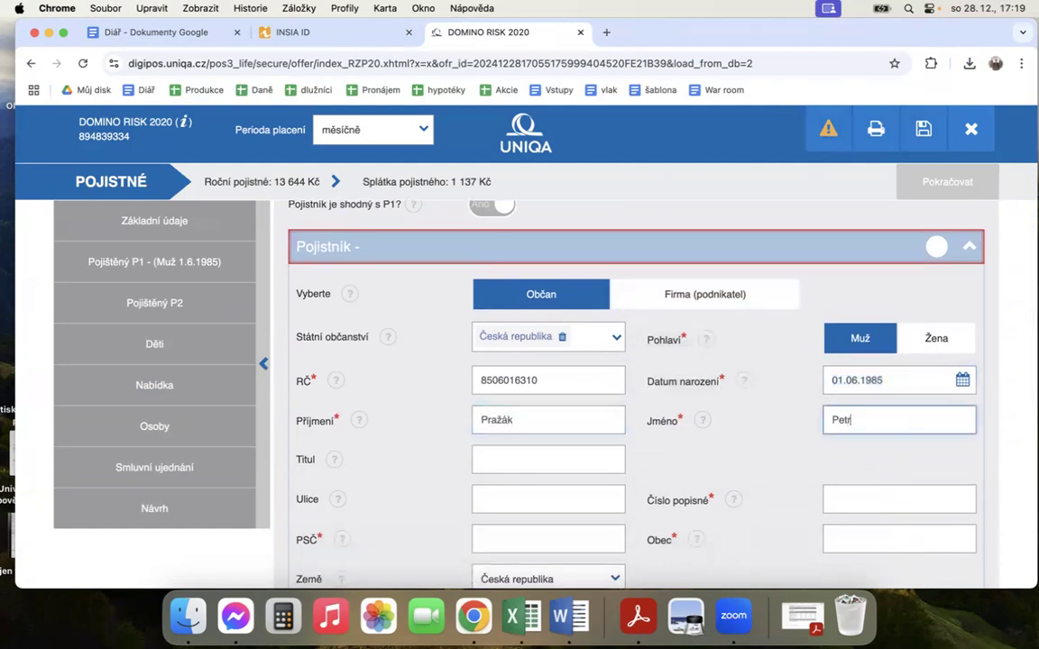
key("Tab")
scroll(671, 410, "down", 4)
type("Ing.")
key("Tab")
scroll(755, 476, "down", 1)
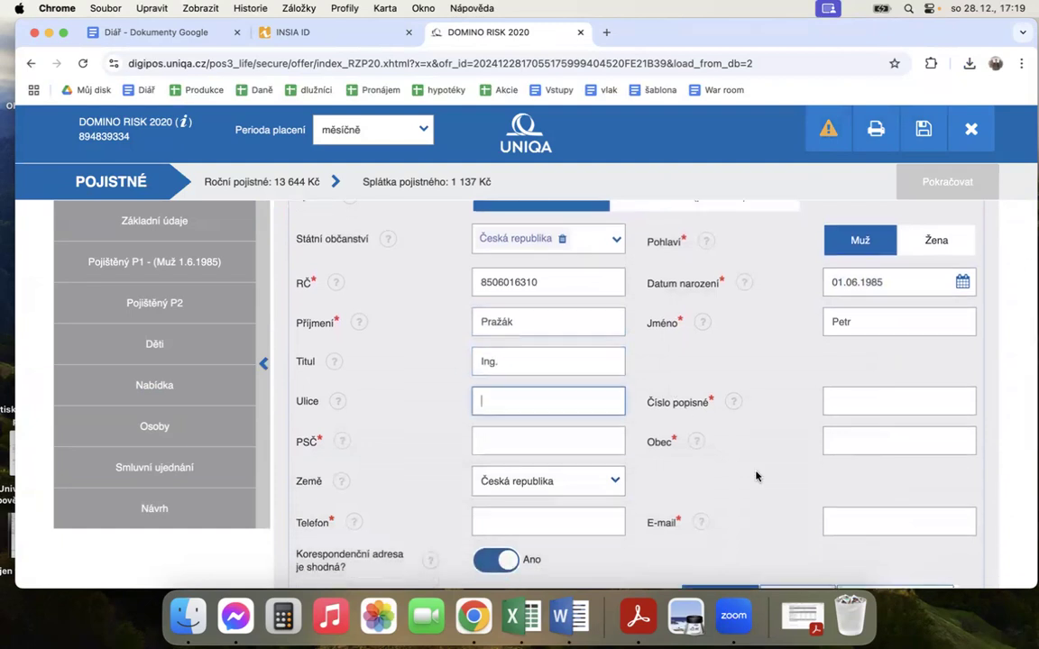
Step: Fill in the policyholder's address with the street, house number, postal code and municipality
key("Tab")
key("Tab")
scroll(600, 361, "down", 1)
key("Tab")
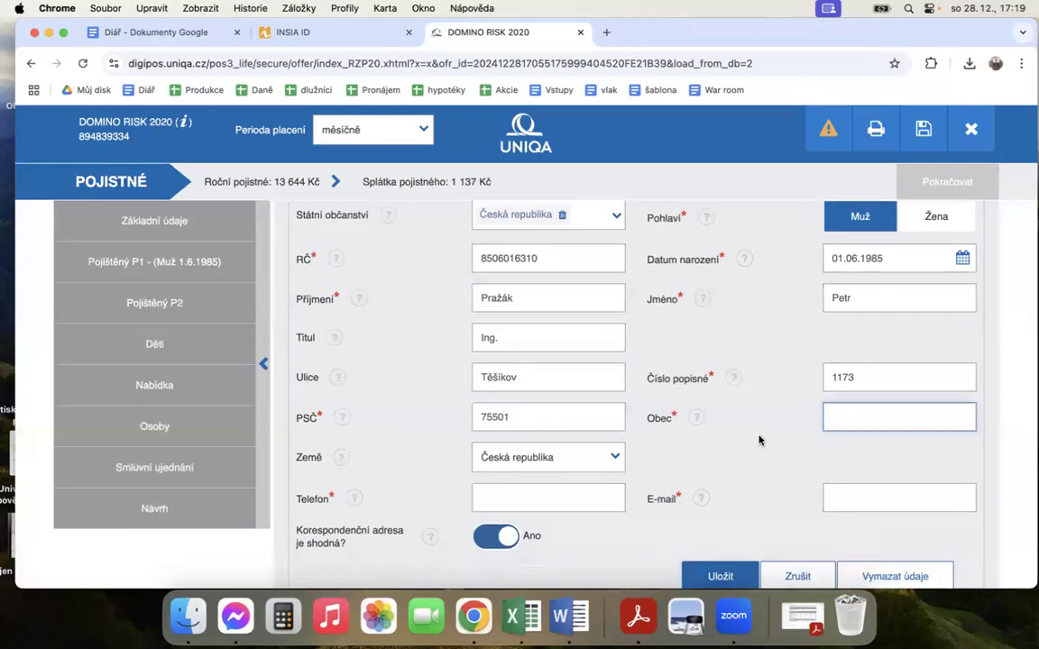
scroll(707, 470, "down", 1)
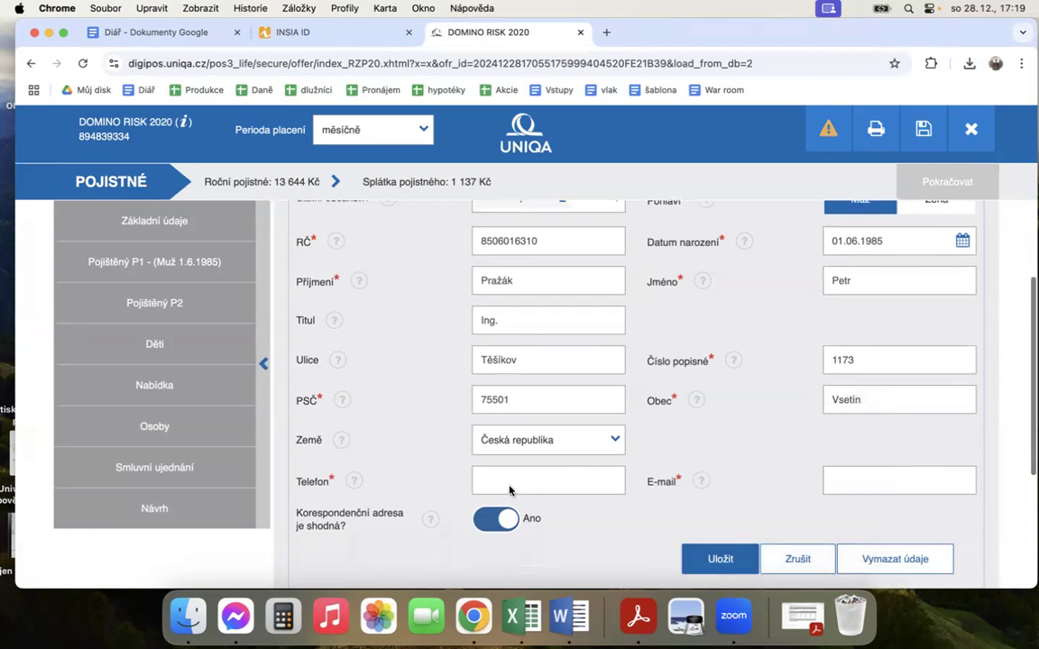
Step: Enter the policyholder's phone number and e-mail address and save the person
left_click(545, 482)
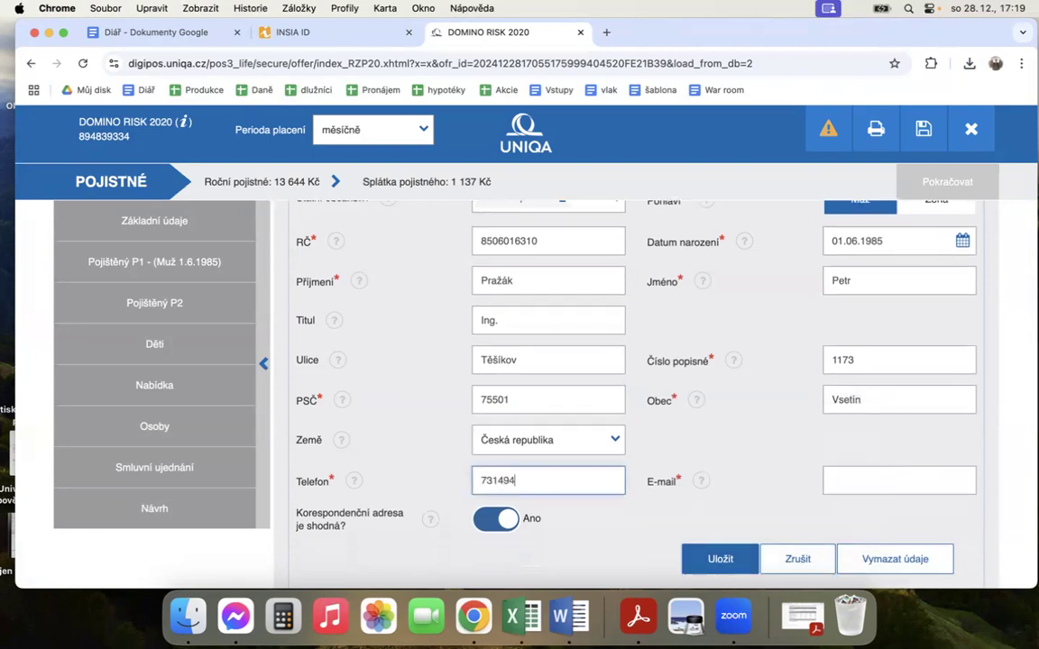
key("Tab")
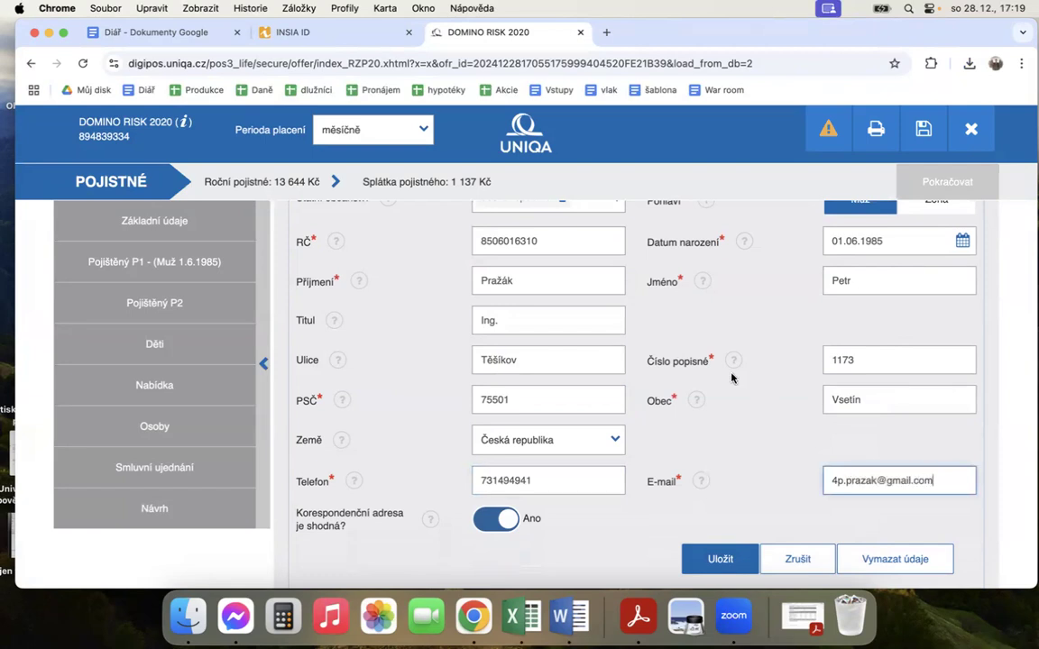
scroll(711, 450, "down", 3)
left_click(710, 440)
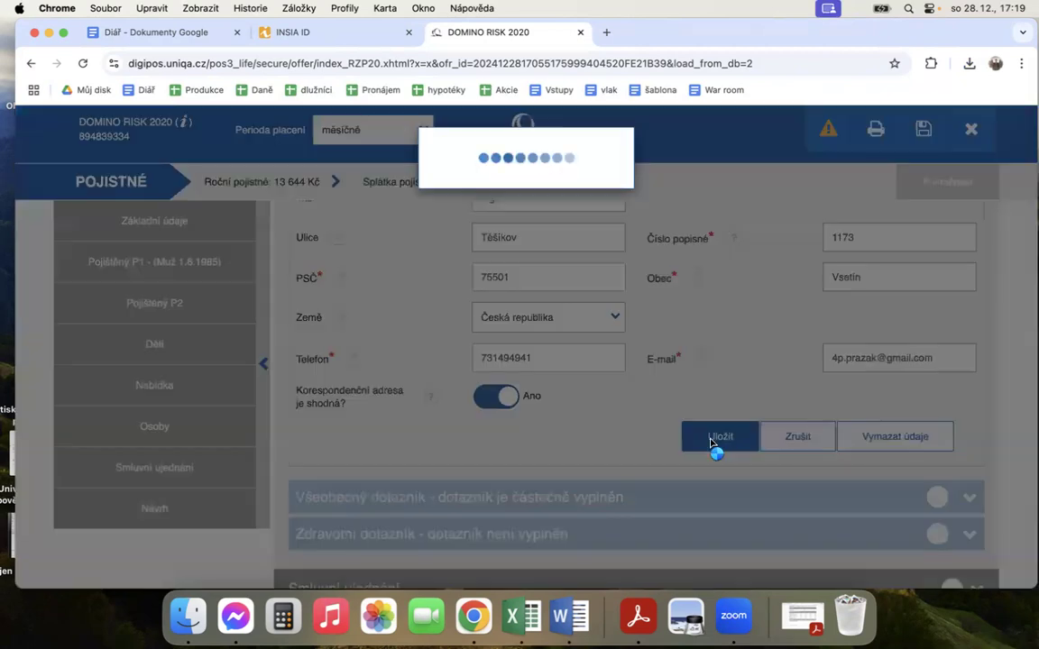
Step: In Všeobecný dotazník, answer Ano to having other insurance and explain "Aktuálně u Kooperativy, ale bude ukončeno do 28.2.2025"
scroll(600, 446, "down", 3)
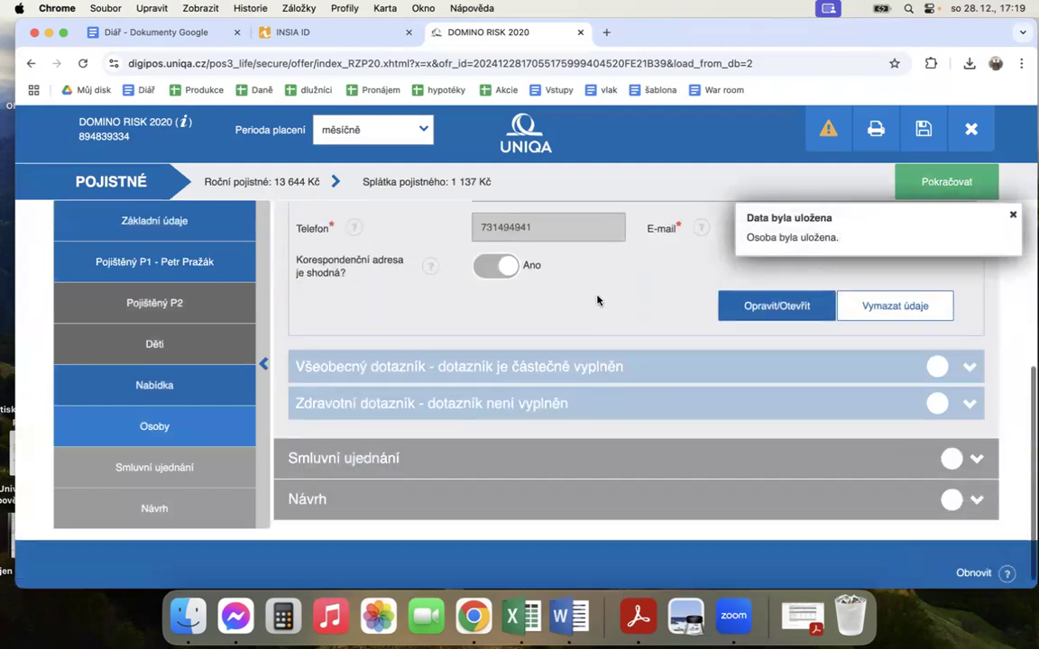
left_click(600, 370)
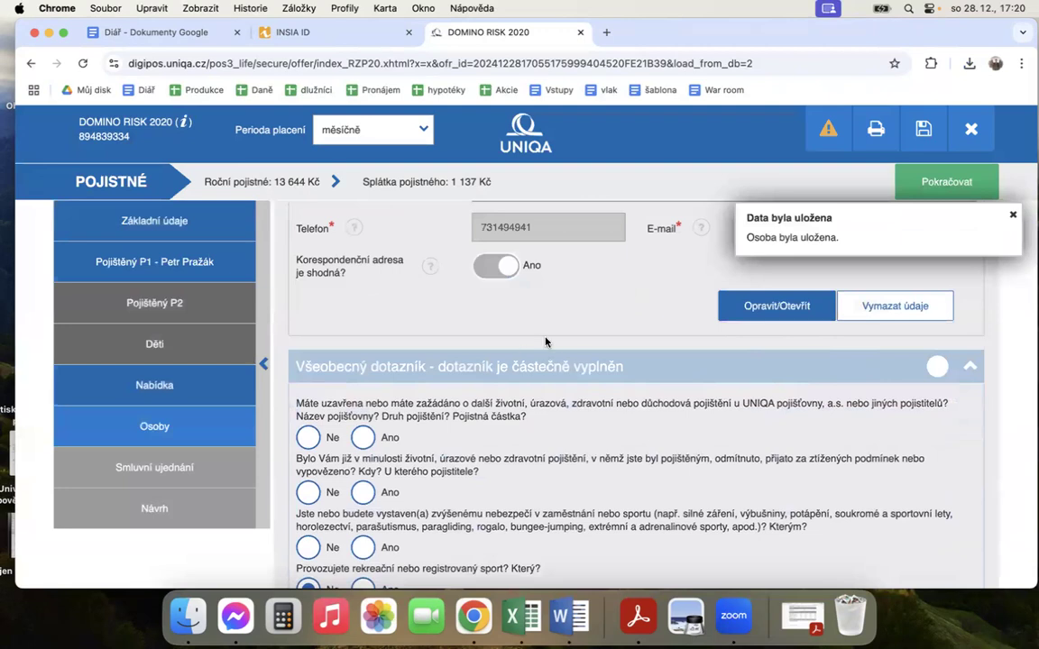
left_click(361, 437)
left_click(416, 464)
type("Aktuálně u")
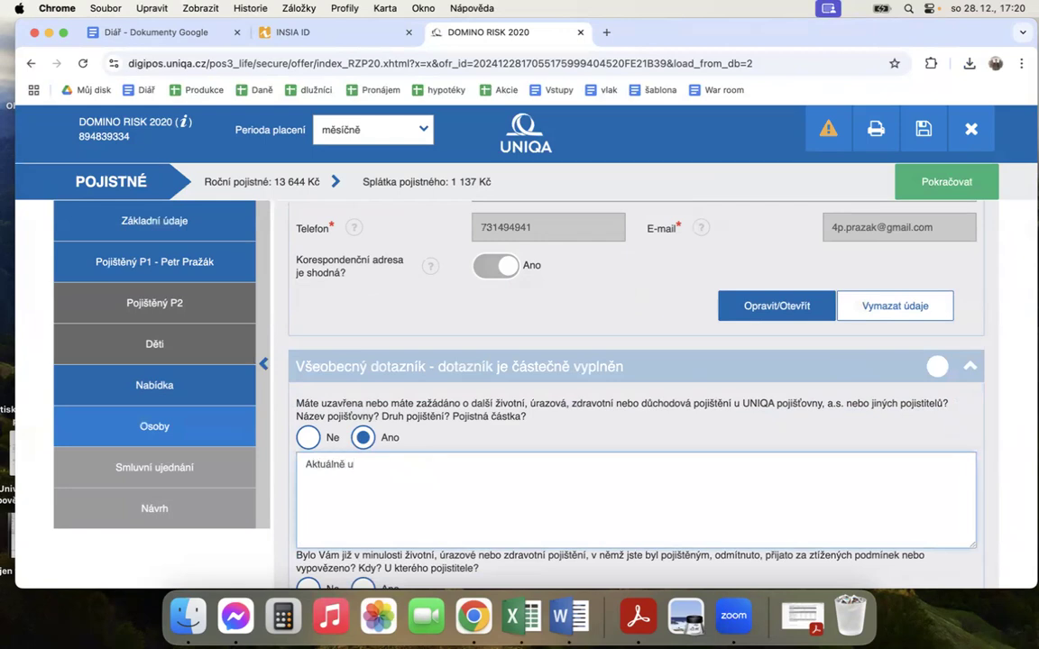
type(" Kooperativy, ale bude ukončeno")
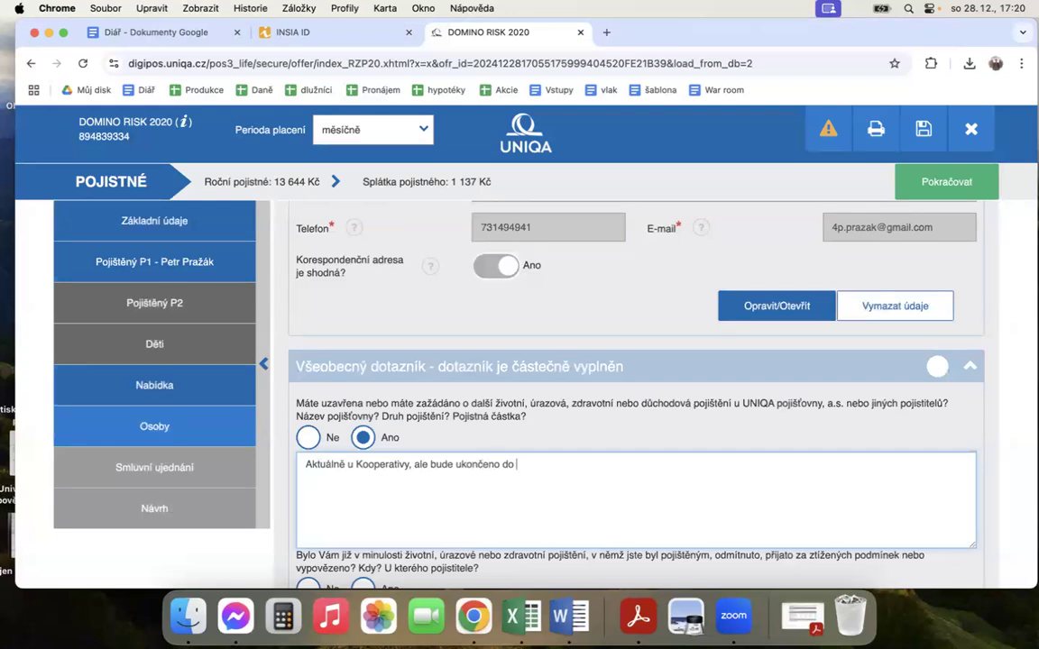
type("do 28.2.2025")
Step: Answer Ne to the general questions on previously refused insurance, increased danger at work or sport, and limited work capacity or disability pension
scroll(609, 447, "down", 3)
scroll(498, 343, "down", 3)
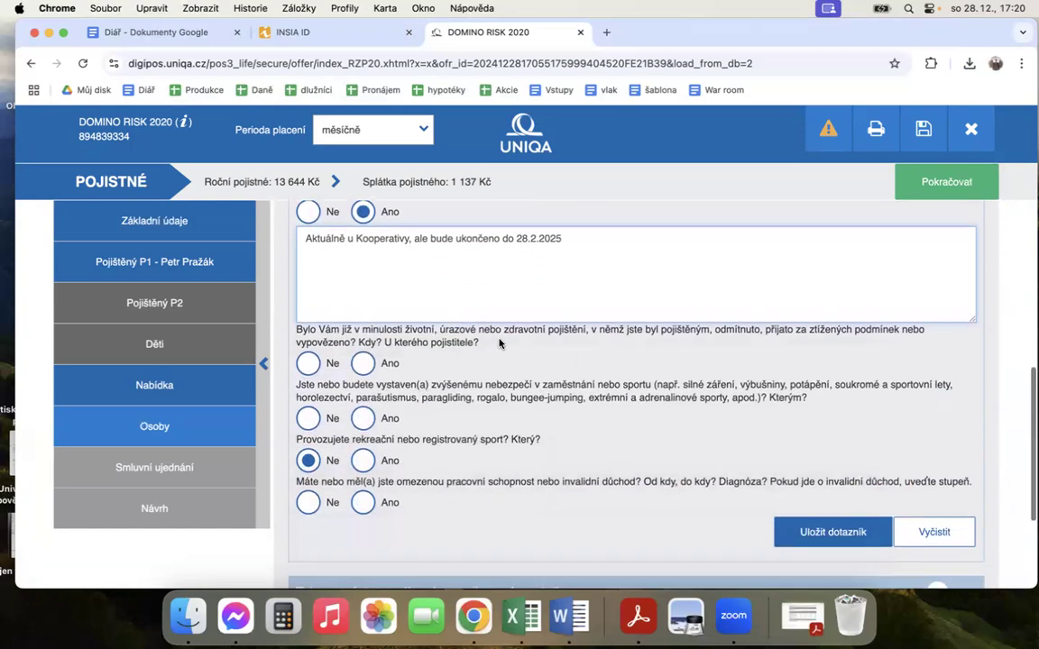
left_click(307, 364)
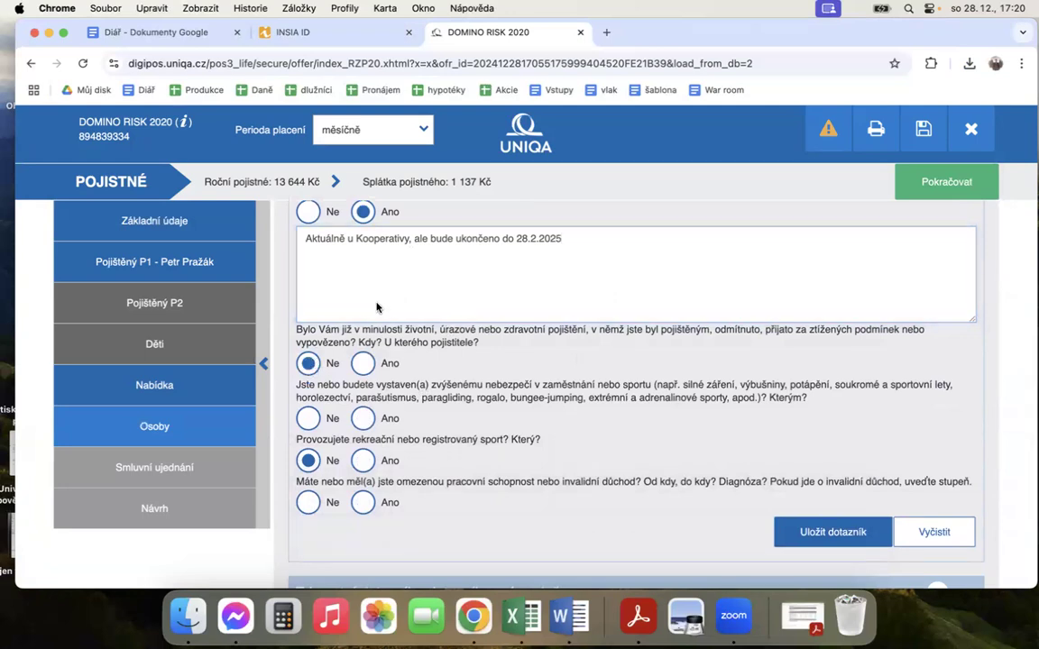
left_click(307, 419)
left_click(307, 502)
Step: Recheck the questions and answers in Všeobecný dotazník and save the questionnaire
left_click_drag(766, 385, 739, 385)
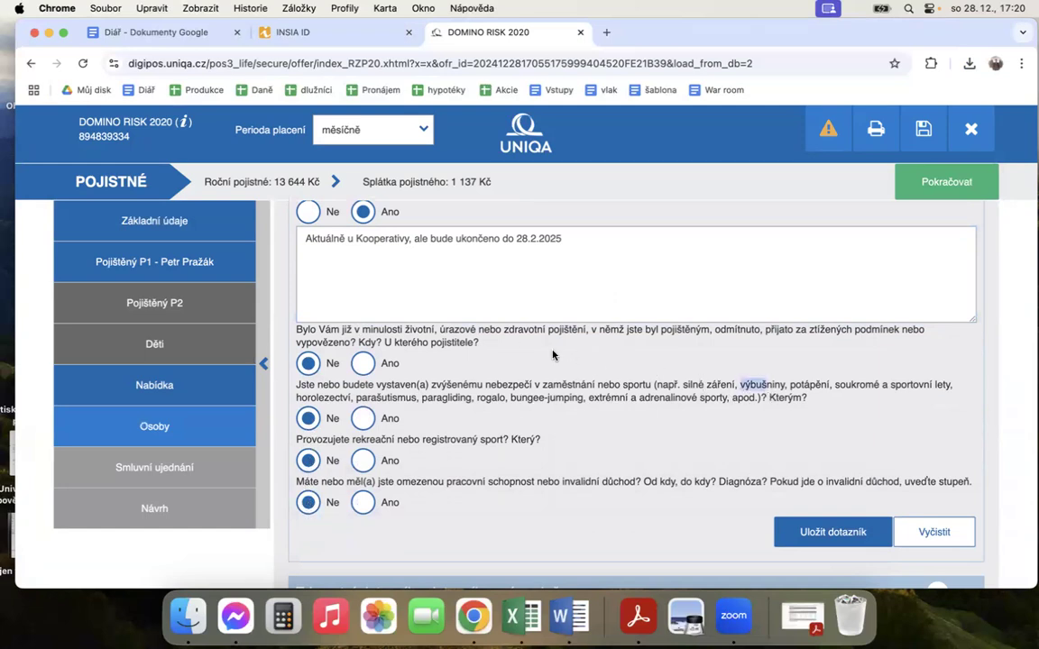
double_click(453, 330)
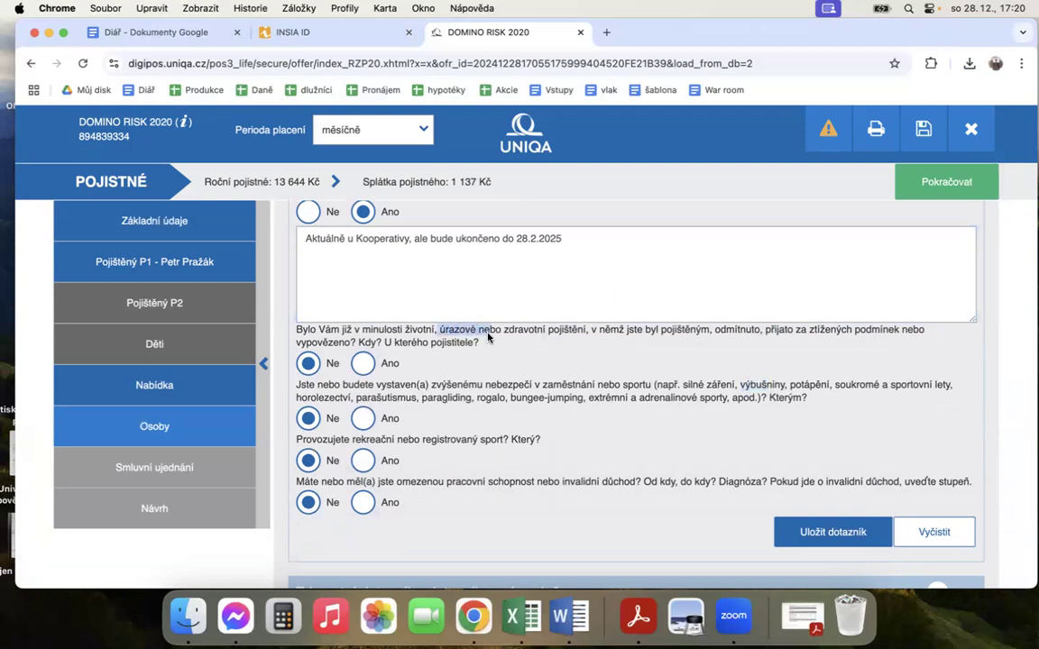
scroll(559, 370, "down", 3)
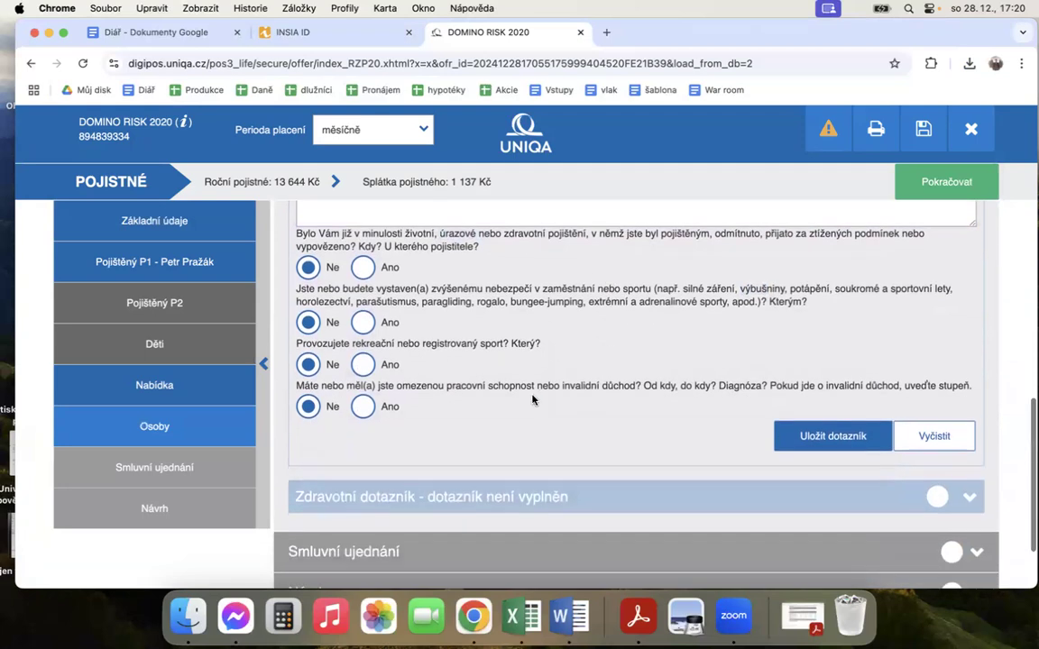
scroll(532, 400, "up", 3)
scroll(532, 399, "up", 3)
scroll(504, 389, "down", 3)
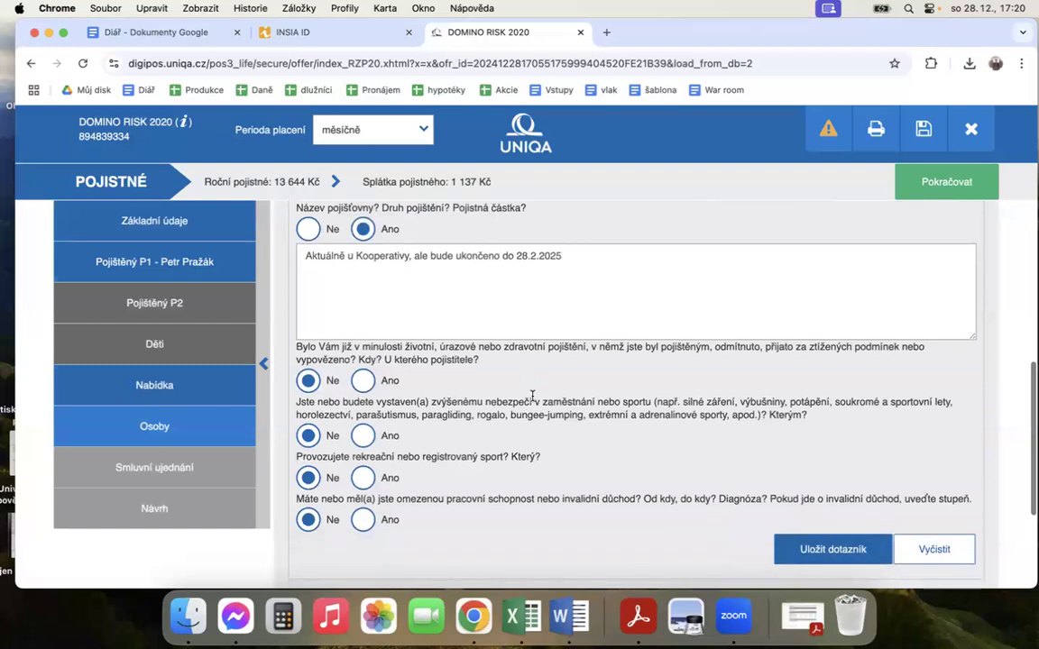
scroll(490, 385, "down", 3)
left_click(782, 404)
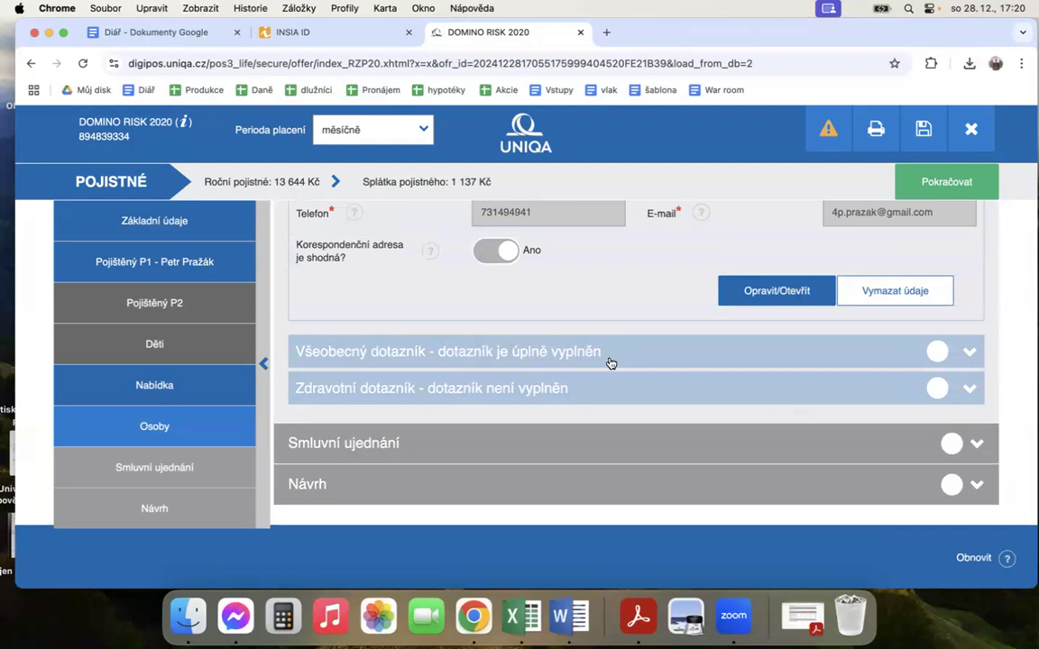
Step: Open Zdravotní dotazník and answer Ne to the questions on addictive substances and addiction treatment
left_click(621, 390)
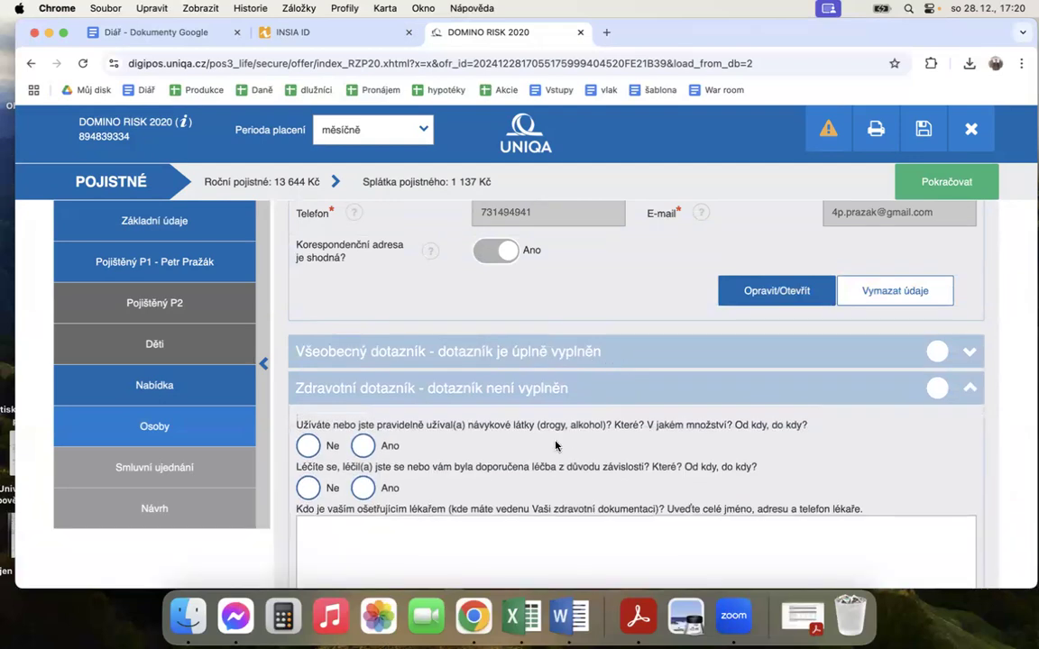
scroll(392, 368, "down", 1)
scroll(392, 368, "down", 1)
left_click(307, 367)
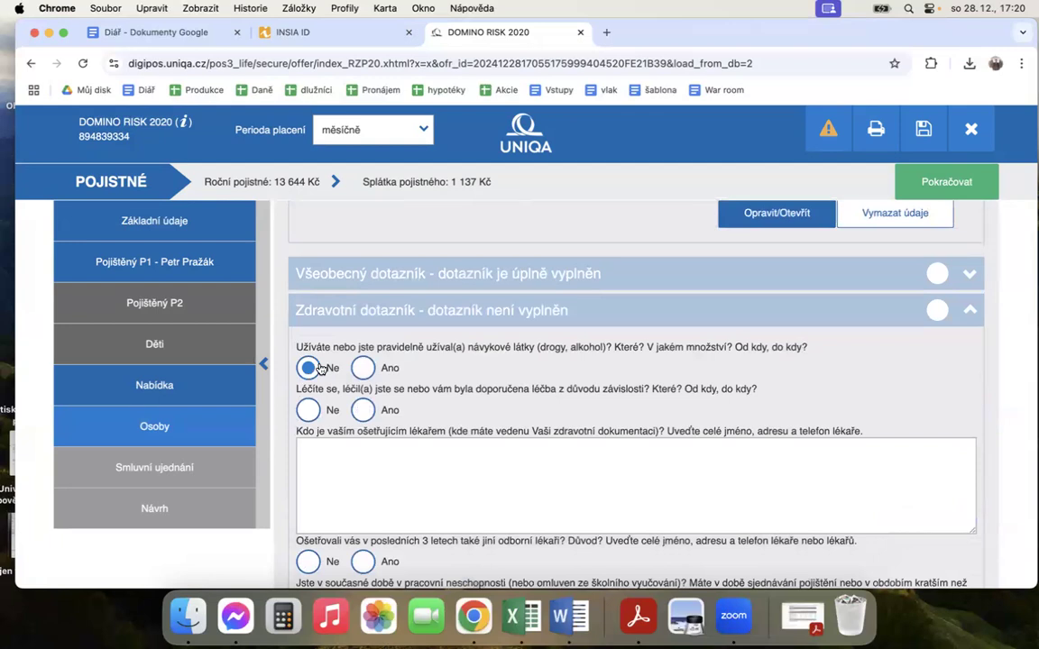
left_click(310, 410)
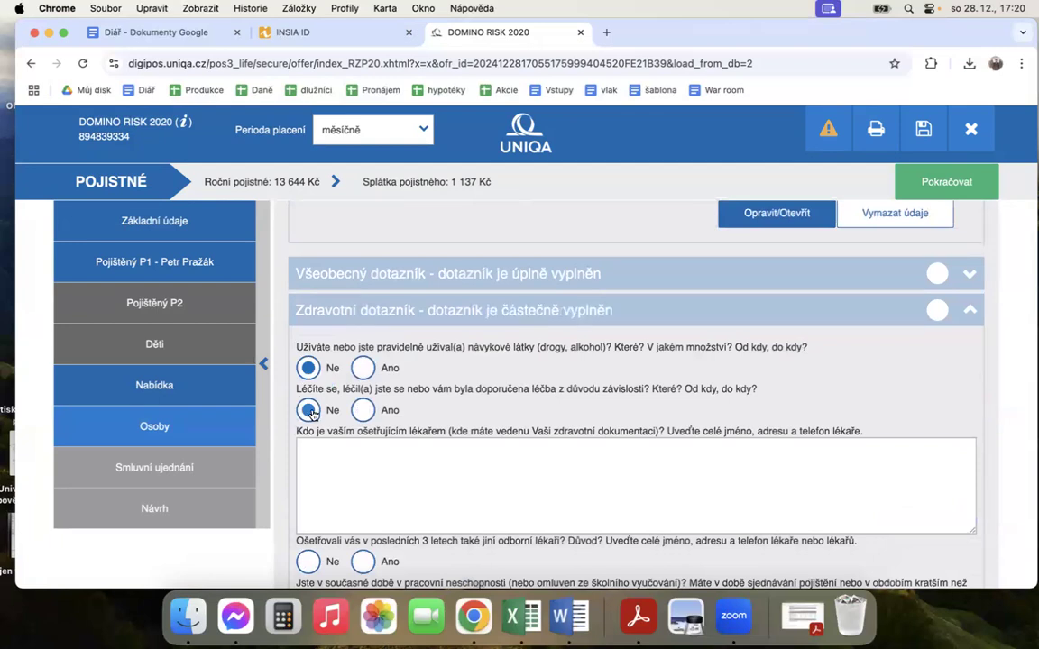
Step: In Zdravotní dotazník, enter the treating doctor's full name and town
scroll(438, 324, "down", 1)
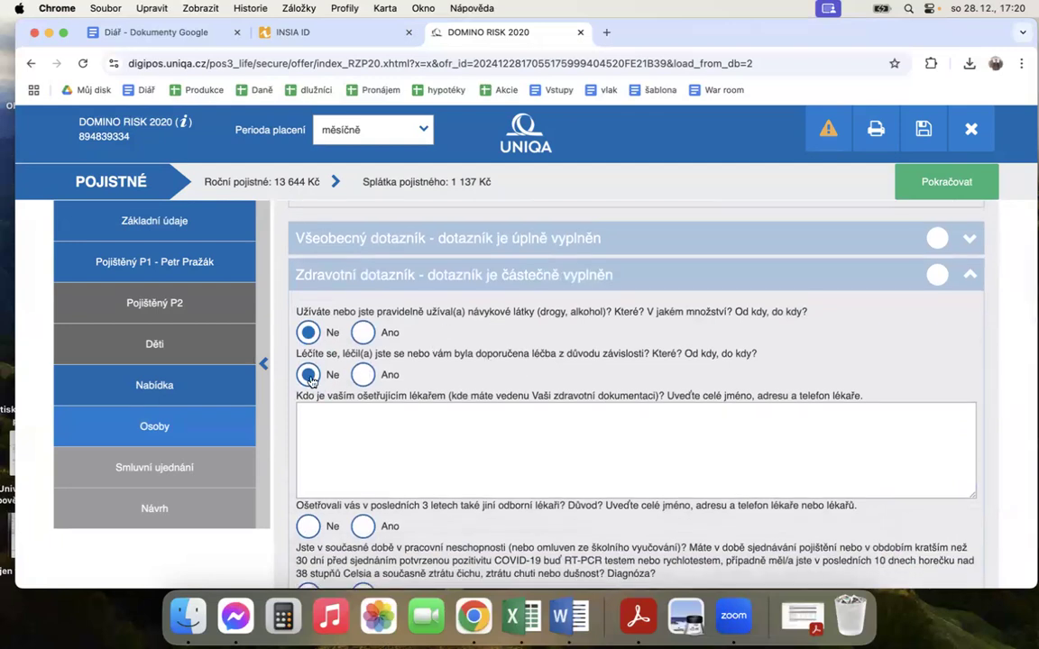
left_click(454, 438)
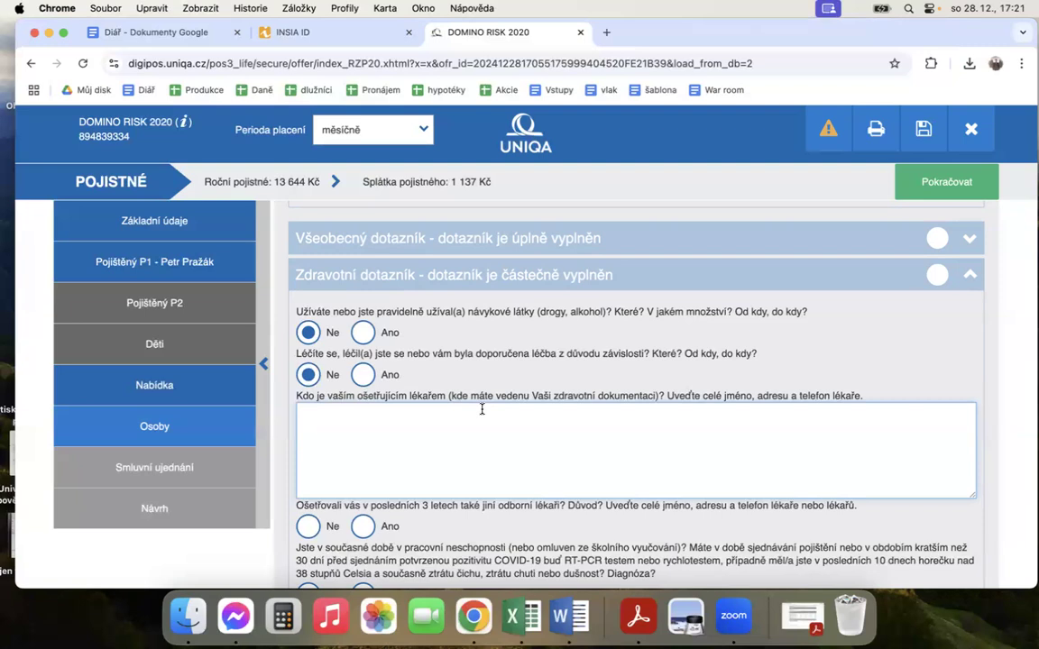
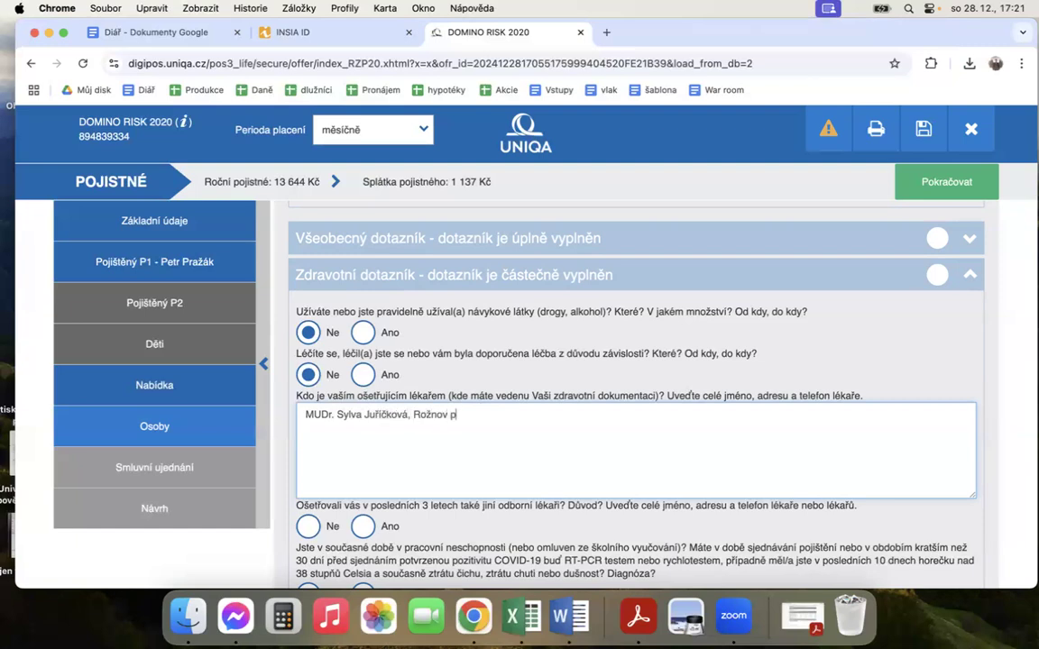
type(".R.")
Step: Answer Ne to the health questions on specialist care, work incapacity or COVID-19, long-term treatment, regular medication and injuries in the last 5 years
scroll(462, 369, "down", 3)
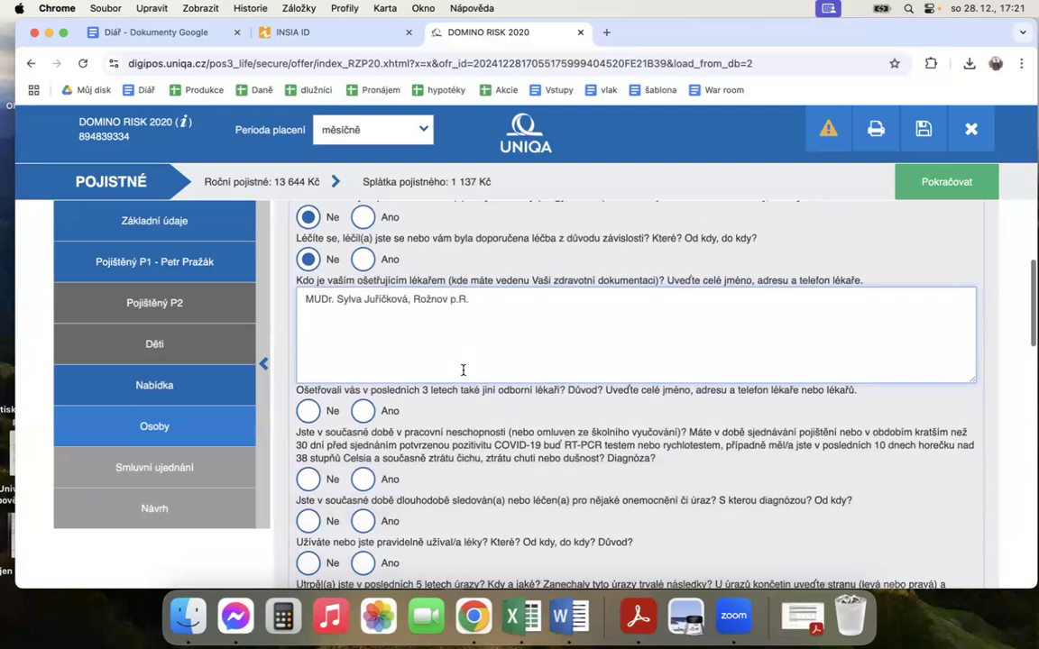
scroll(376, 347, "down", 2)
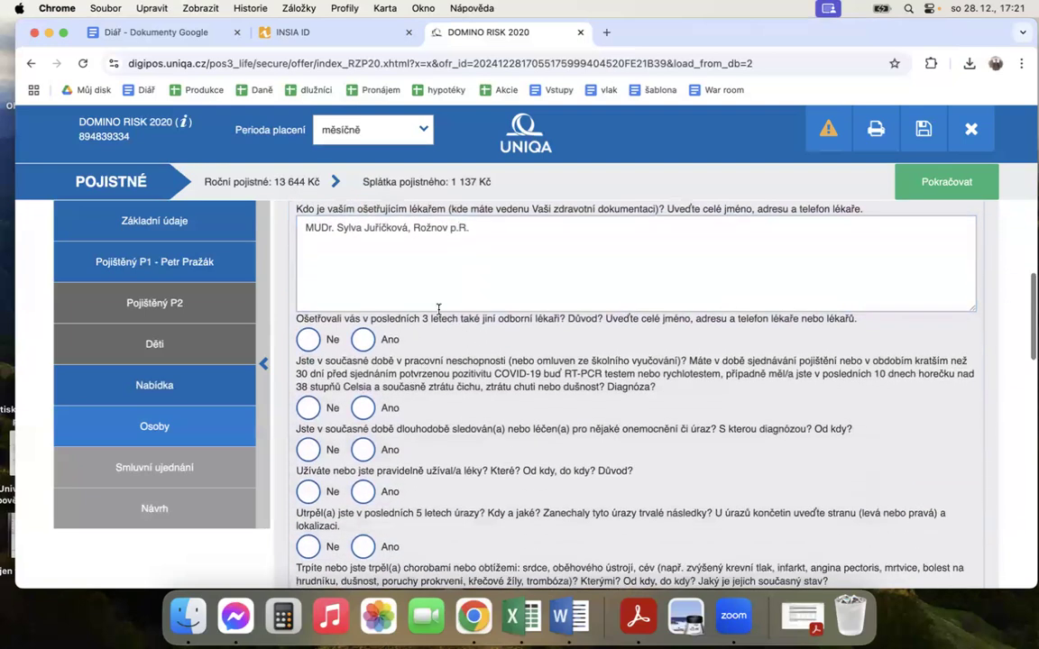
left_click(307, 339)
left_click(308, 408)
left_click(307, 449)
scroll(310, 397, "down", 2)
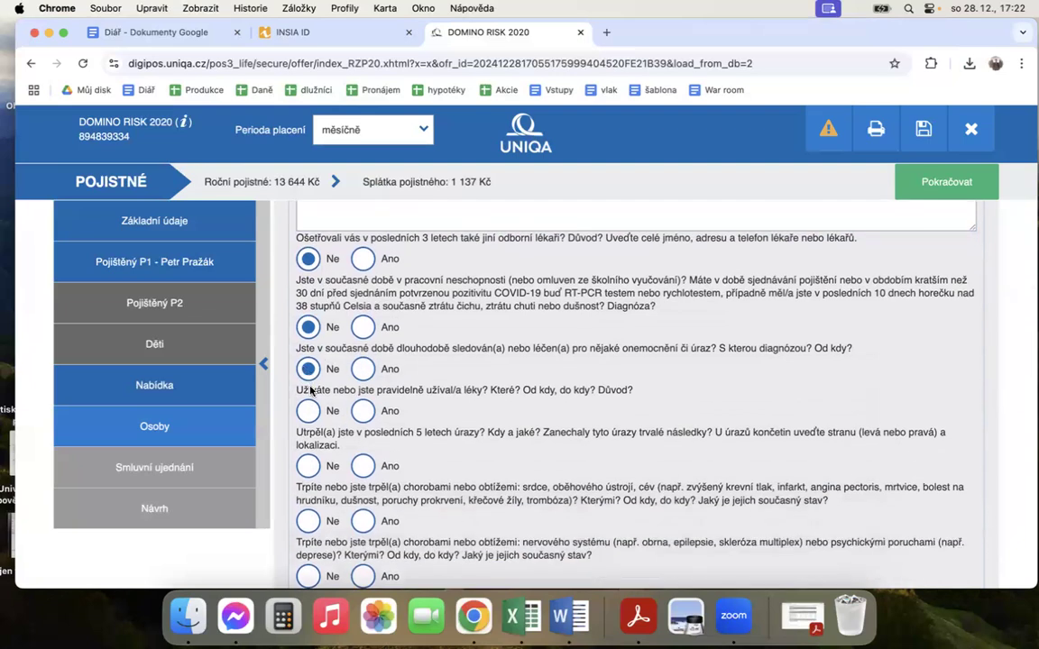
left_click(309, 411)
left_click(310, 466)
Step: Answer Ne to the questions on heart and circulatory, nervous or mental, sensory organ, and joint, bone or muscle problems
scroll(310, 466, "down", 2)
left_click(308, 444)
scroll(361, 388, "down", 2)
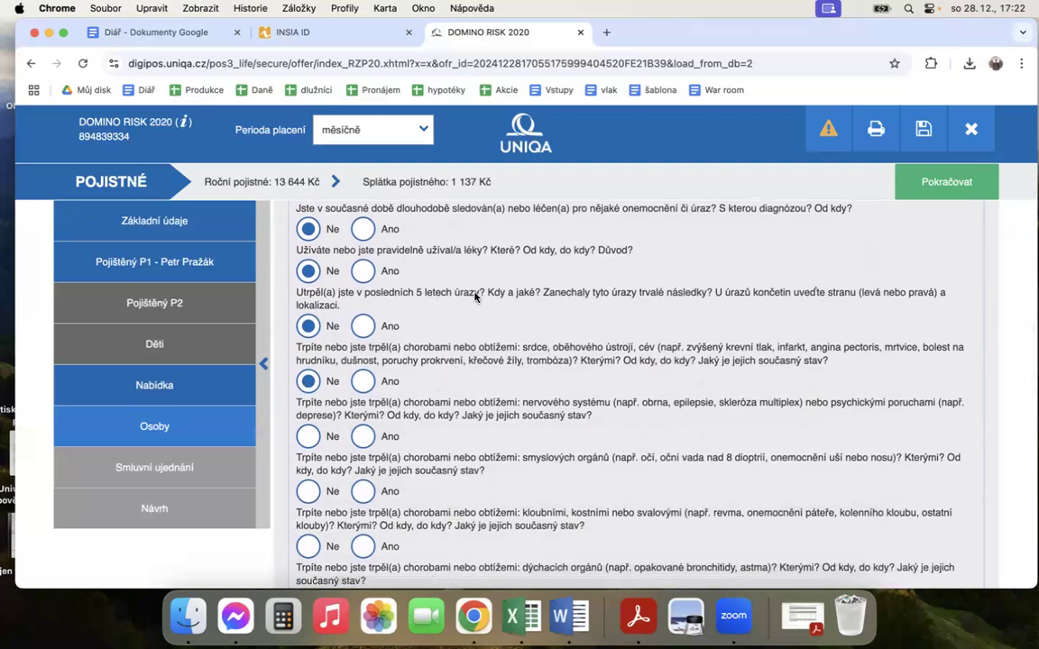
left_click_drag(403, 293, 483, 295)
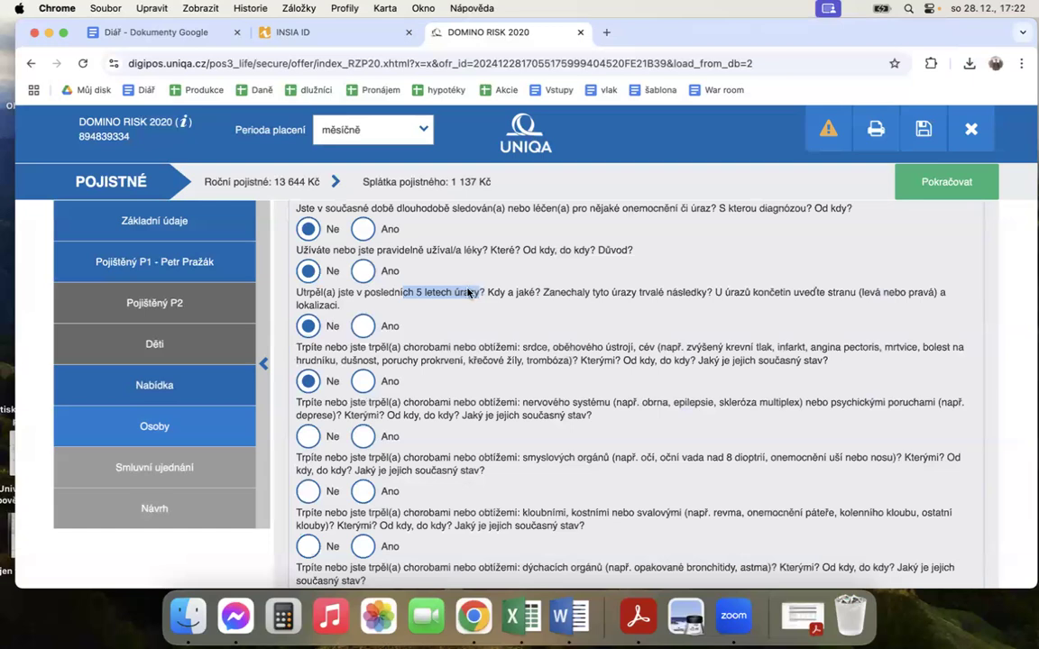
left_click(309, 437)
scroll(451, 366, "down", 1)
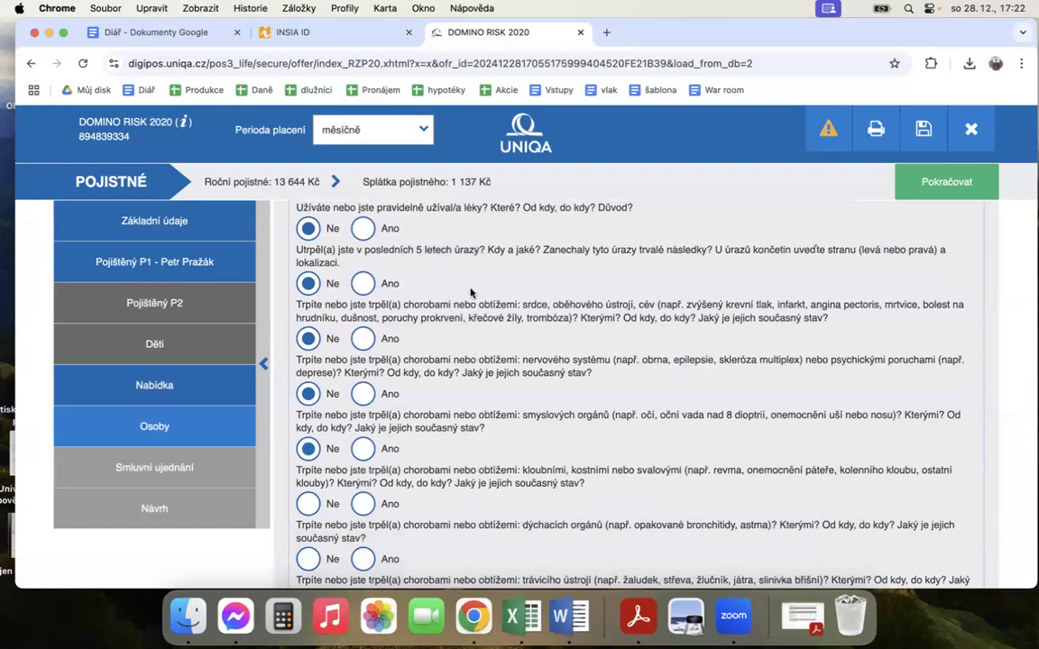
left_click(332, 442)
scroll(331, 438, "down", 1)
left_click(311, 460)
Step: Answer Ne to the questions on respiratory, digestive, and kidney or urinary tract illnesses
scroll(442, 419, "down", 2)
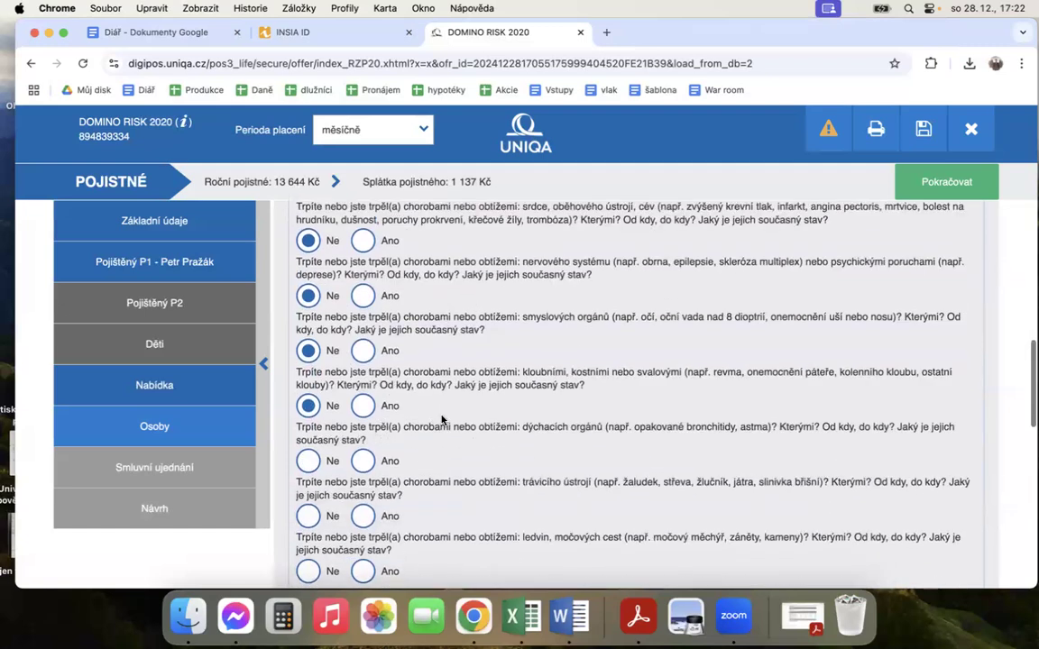
left_click(310, 452)
scroll(411, 410, "down", 2)
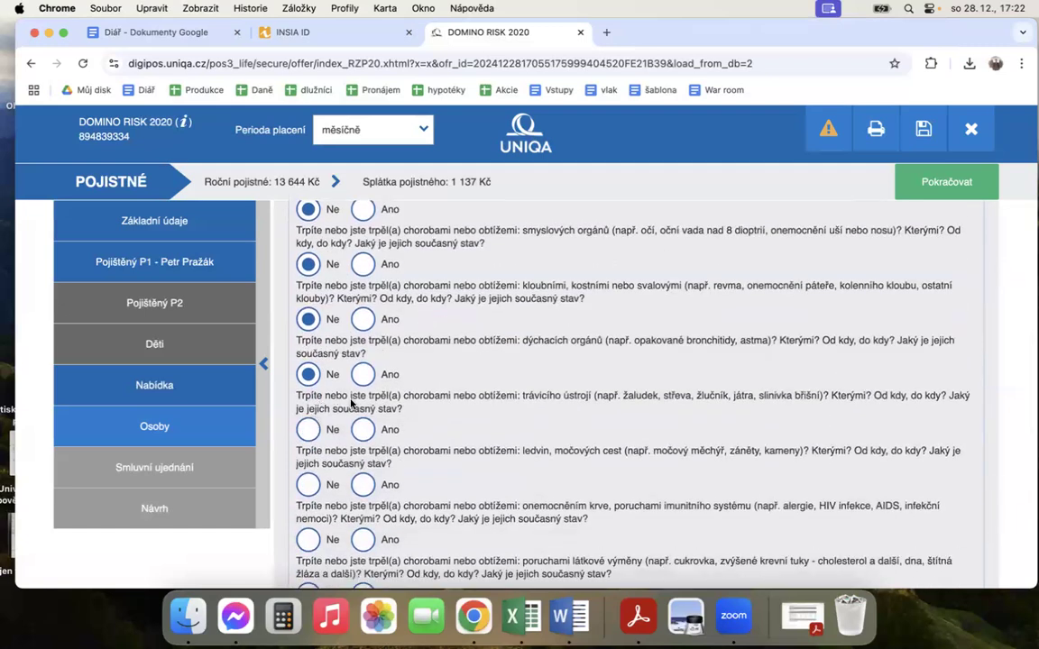
scroll(289, 379, "down", 3)
left_click(307, 324)
left_click(307, 379)
Step: Answer Ne to the questions on blood and immune disorders, metabolic disorders, skin diseases and reproductive organ illnesses
scroll(422, 357, "down", 1)
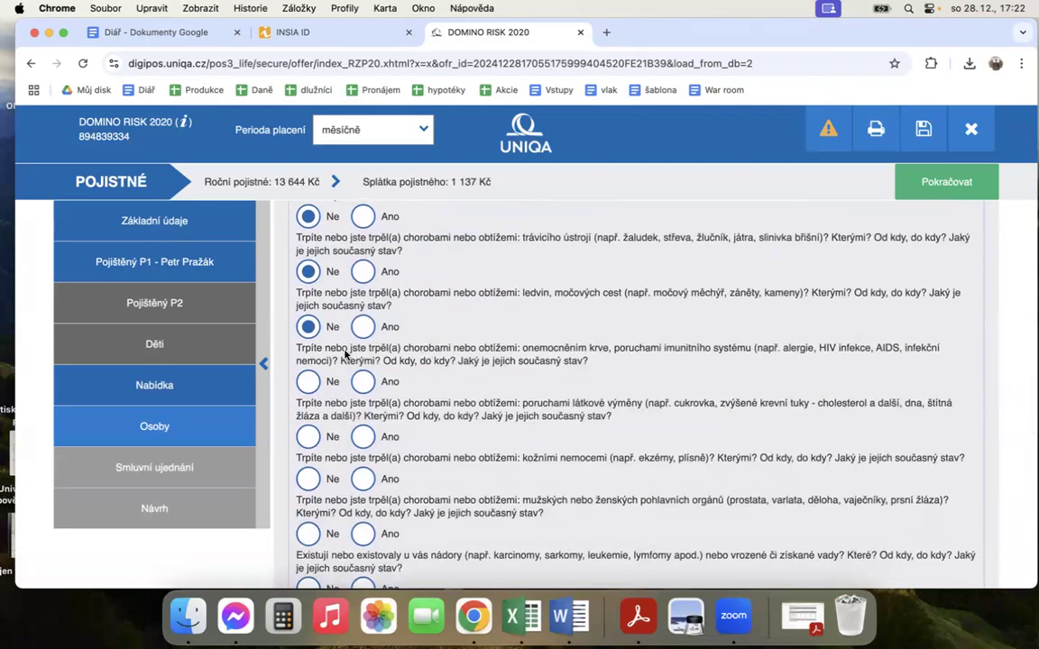
left_click(307, 383)
scroll(403, 364, "down", 1)
left_click(307, 436)
scroll(434, 371, "down", 1)
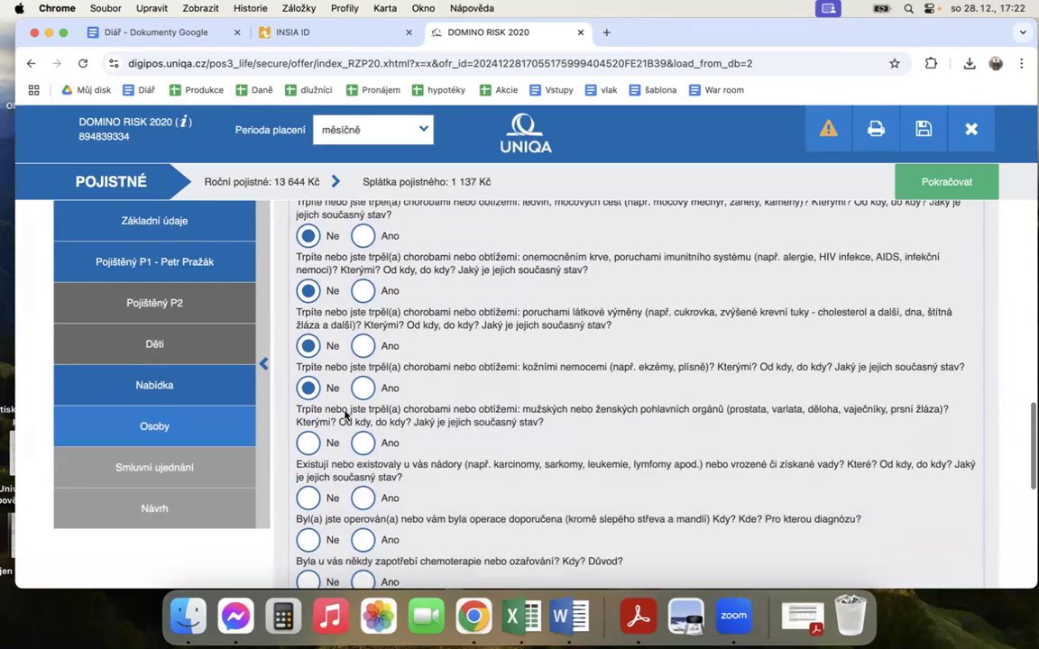
left_click(308, 443)
Step: Answer Ne to the questions on tumours or defects, operations, chemotherapy or radiation, and hospital treatment
scroll(516, 337, "down", 1)
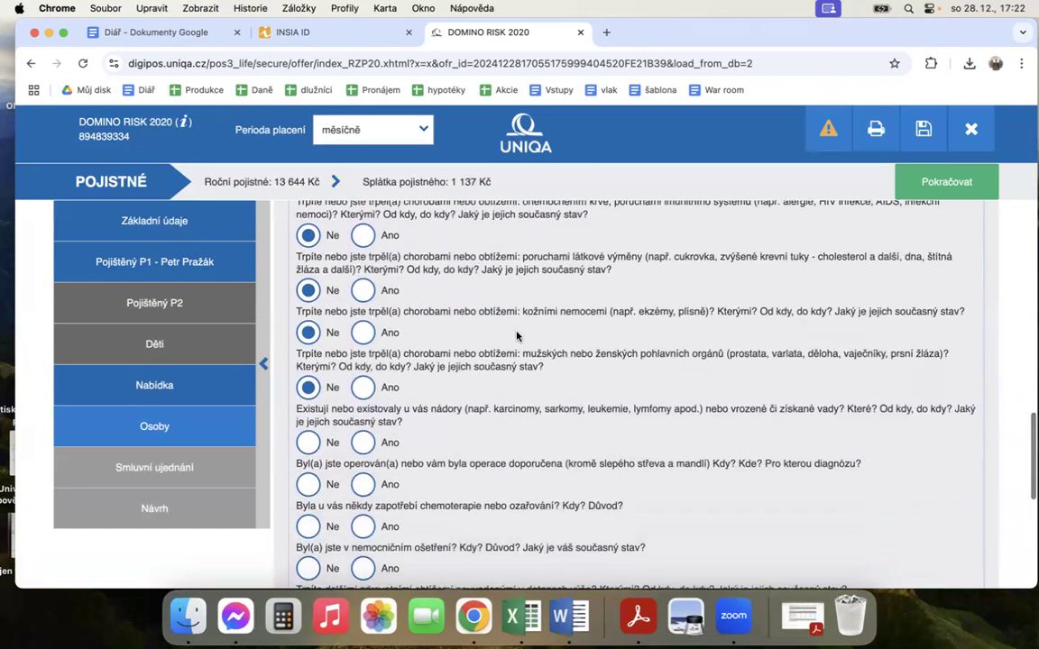
left_click(309, 442)
scroll(427, 395, "down", 2)
left_click(311, 400)
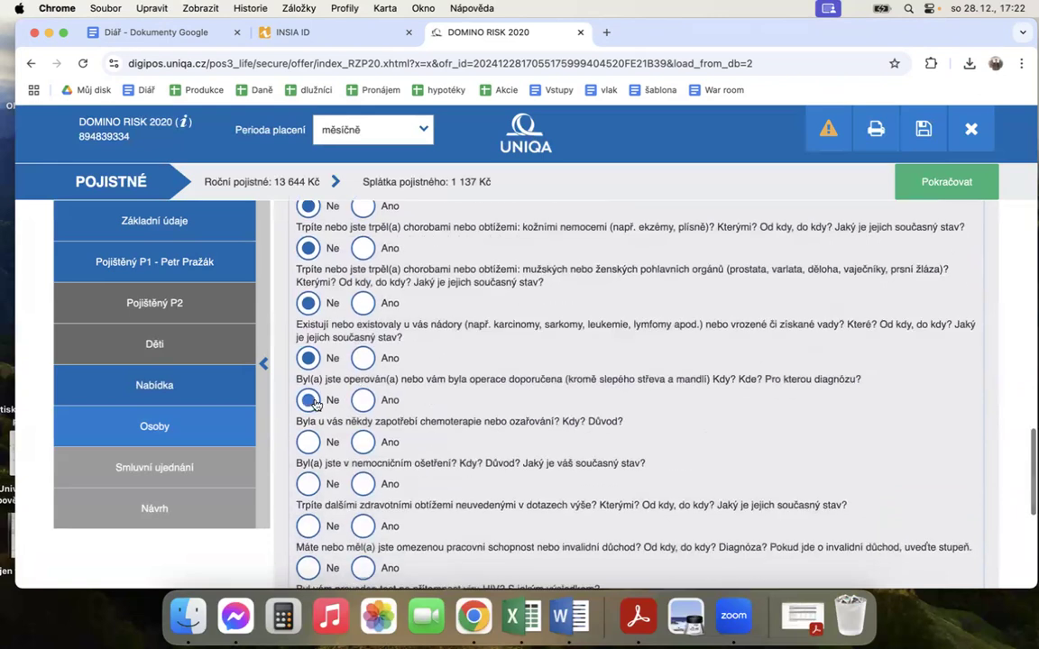
left_click(307, 441)
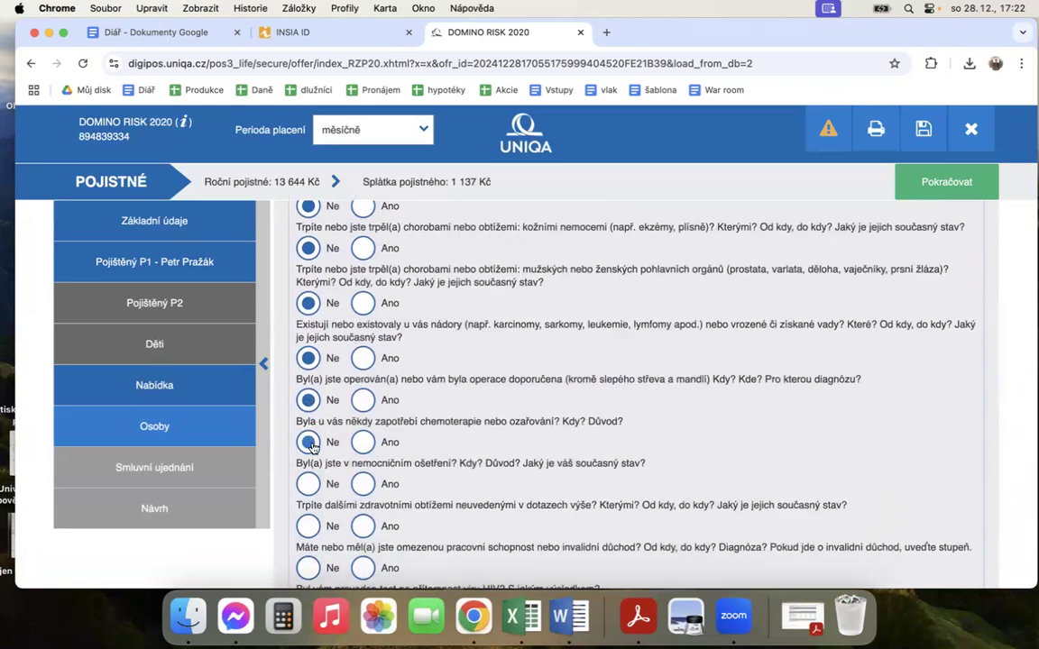
scroll(421, 403, "down", 2)
left_click(308, 391)
Step: Answer Ne to the questions on other health problems, limited work capacity or disability pension, and HIV testing
scroll(352, 356, "down", 2)
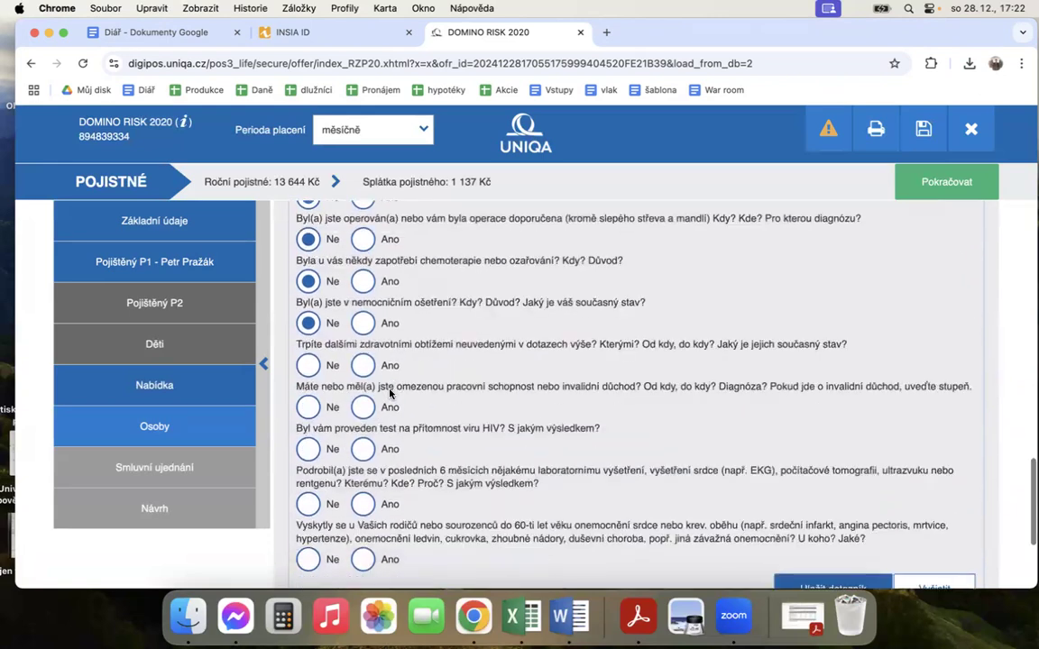
left_click(307, 365)
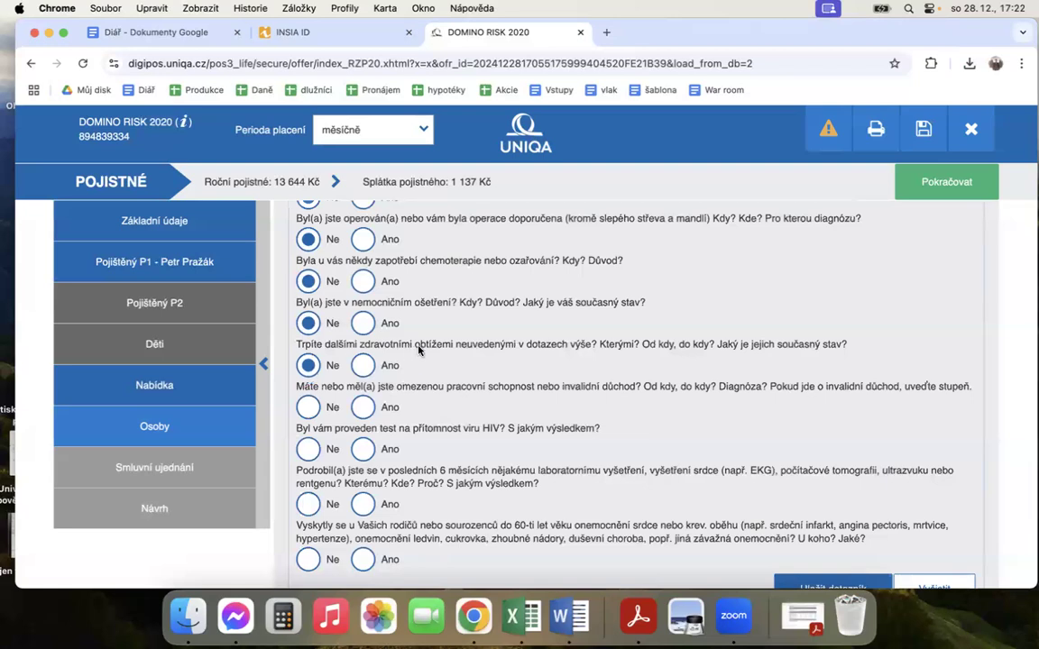
left_click(307, 407)
scroll(414, 371, "down", 1)
left_click(308, 408)
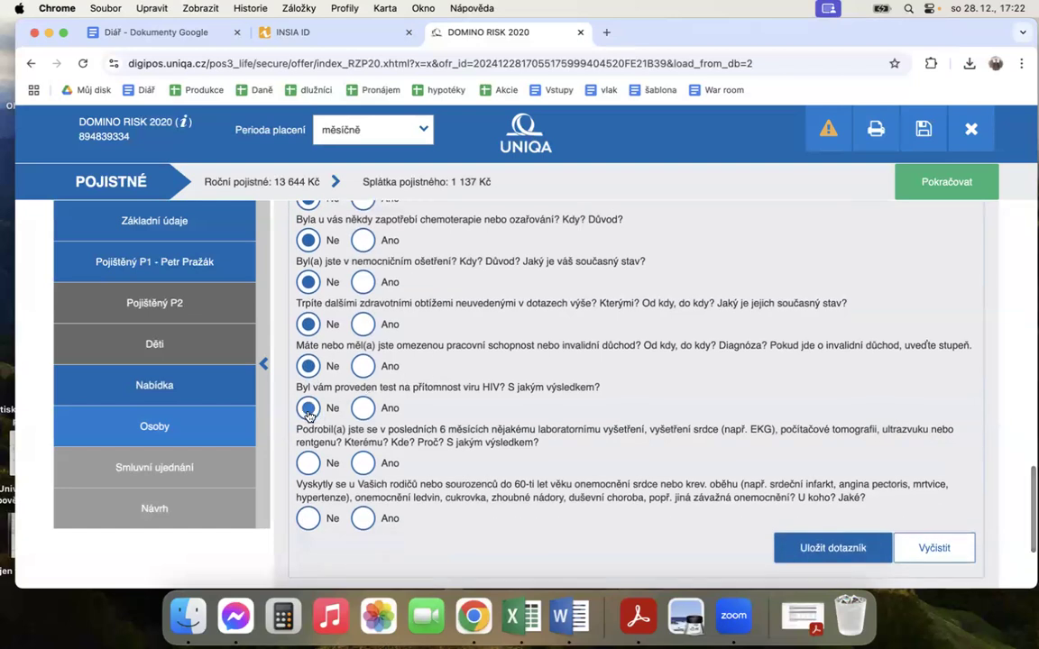
Step: Answer Ne to the questions on examinations in the last 6 months and serious family illnesses, and save Zdravotní dotazník
scroll(311, 410, "down", 1)
left_click(330, 416)
scroll(333, 397, "down", 1)
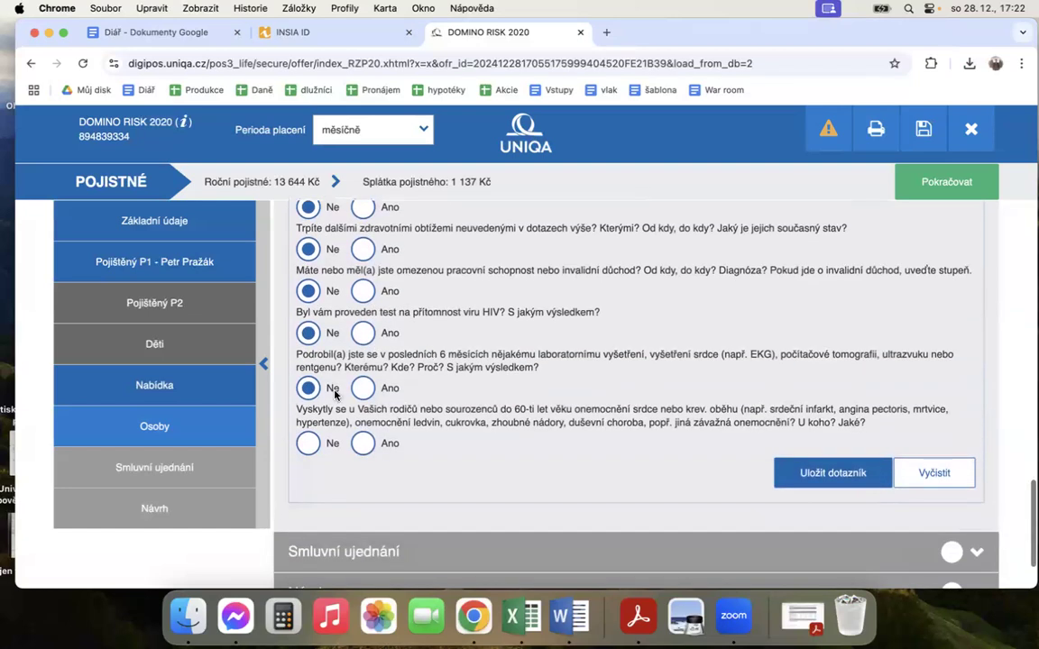
left_click(307, 443)
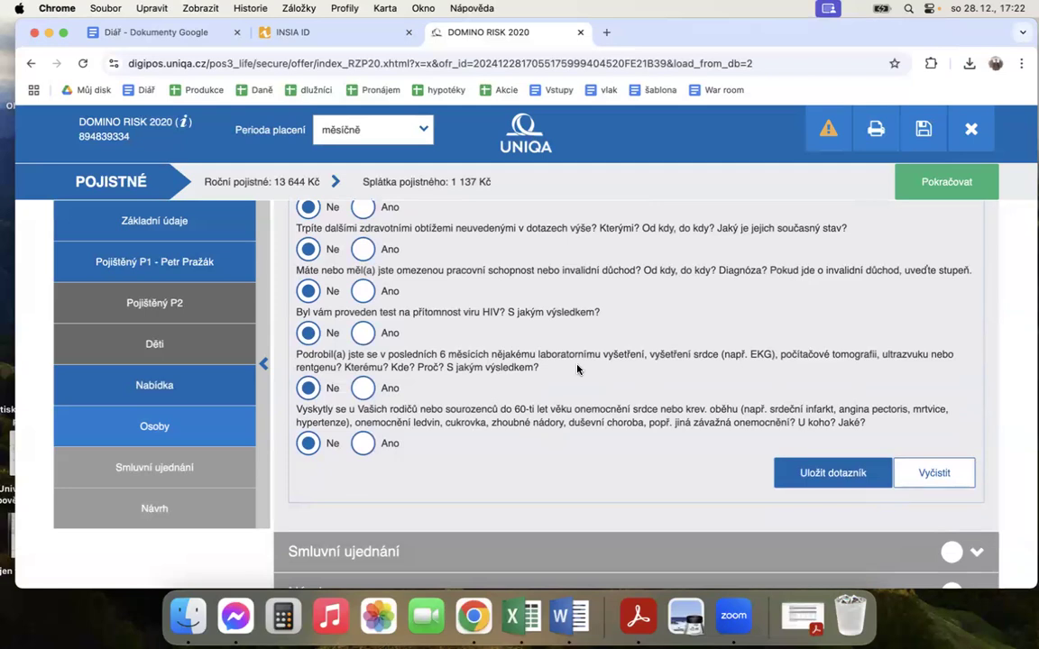
left_click(826, 482)
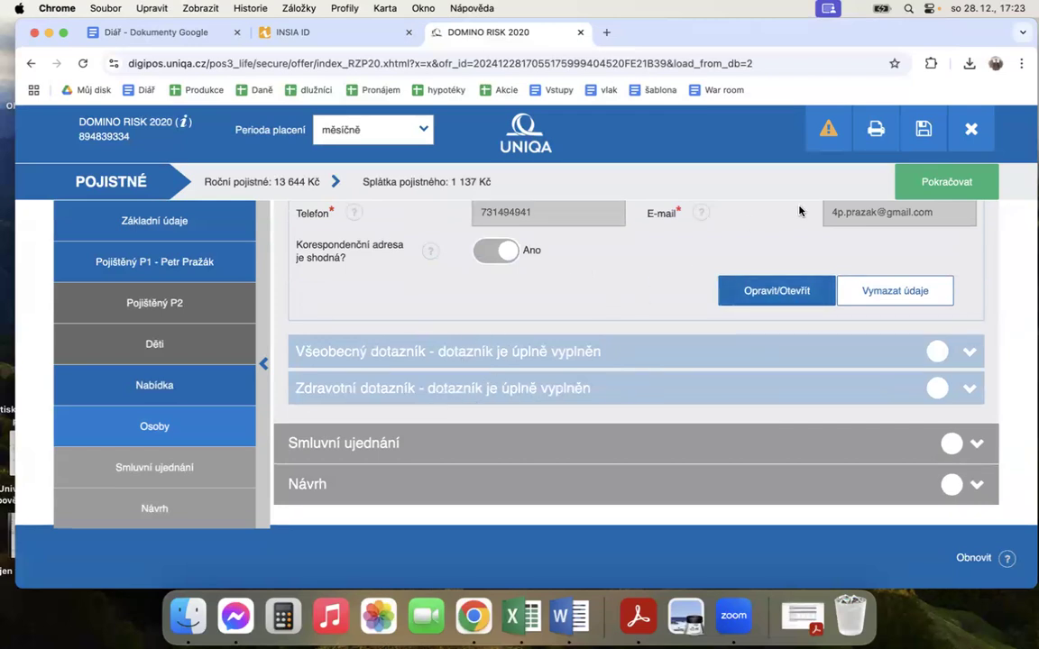
Step: Continue to Smluvní ujednání and start a new beneficiary defined by Vztahem, selecting the insured person
left_click(937, 180)
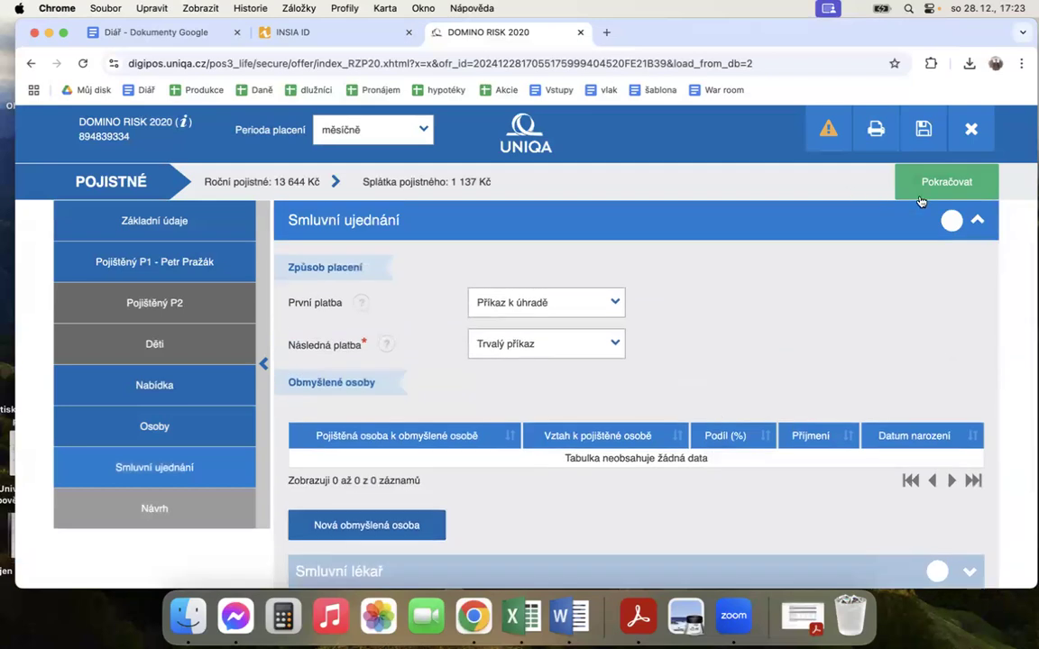
scroll(734, 379, "down", 3)
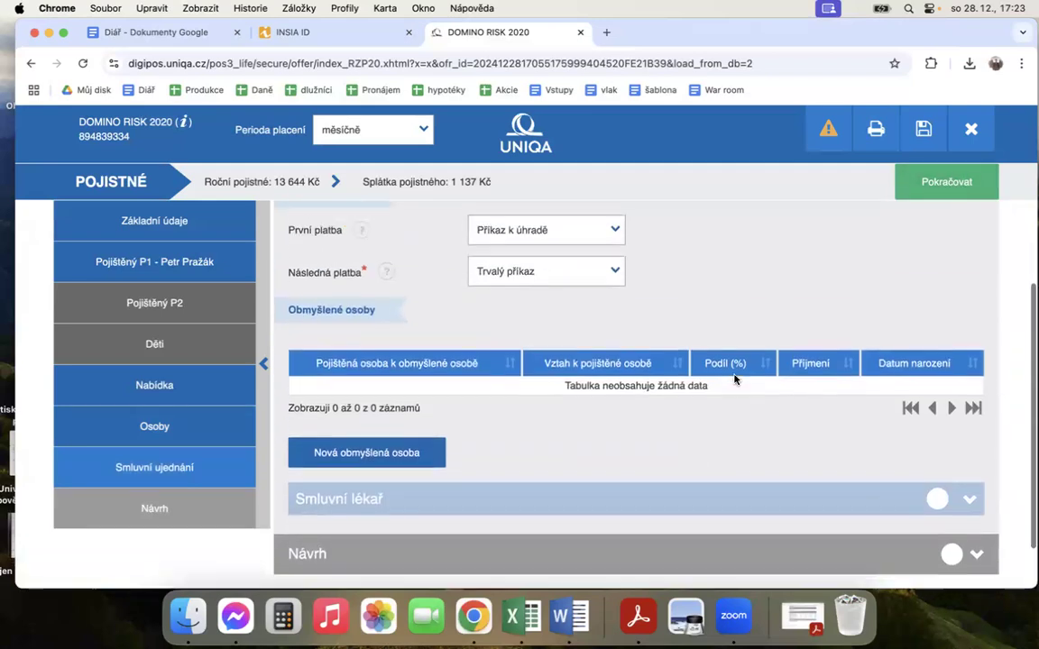
left_click(369, 458)
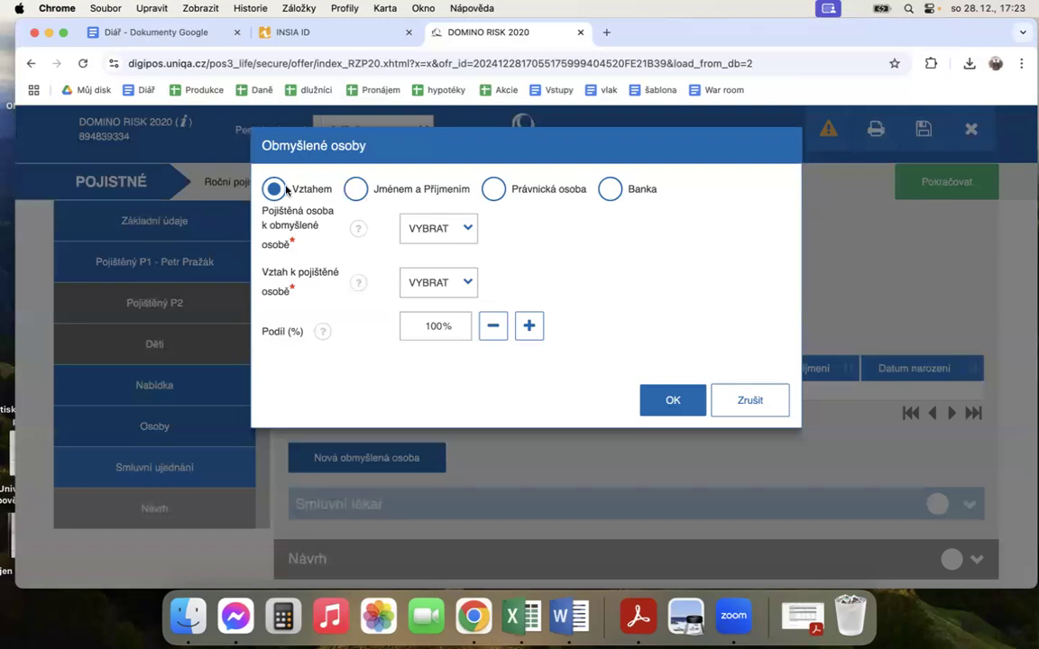
left_click(439, 230)
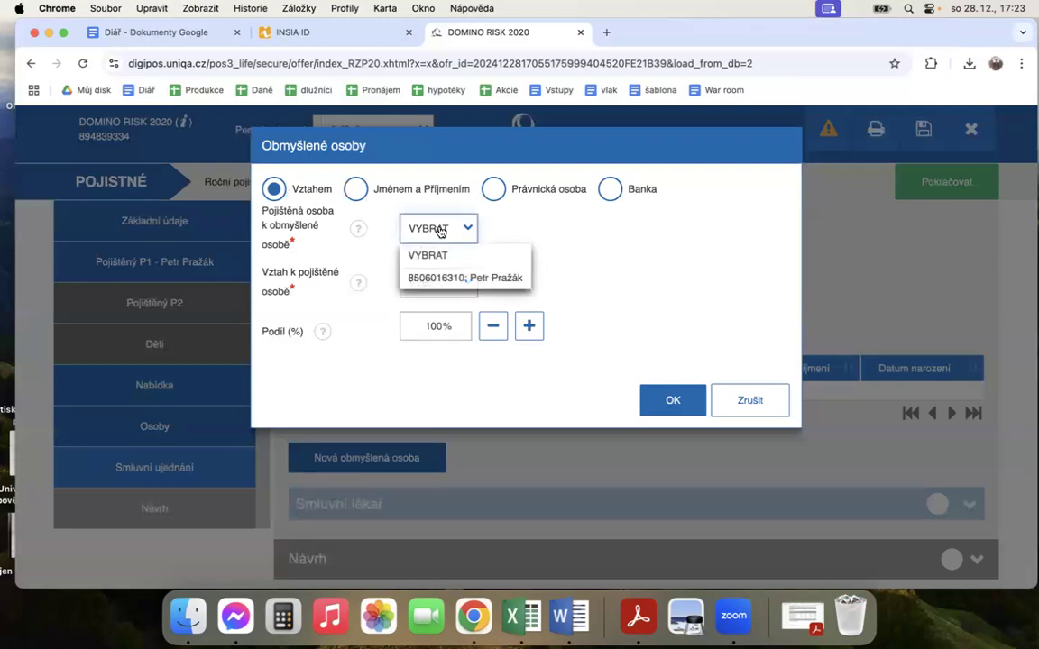
left_click(440, 232)
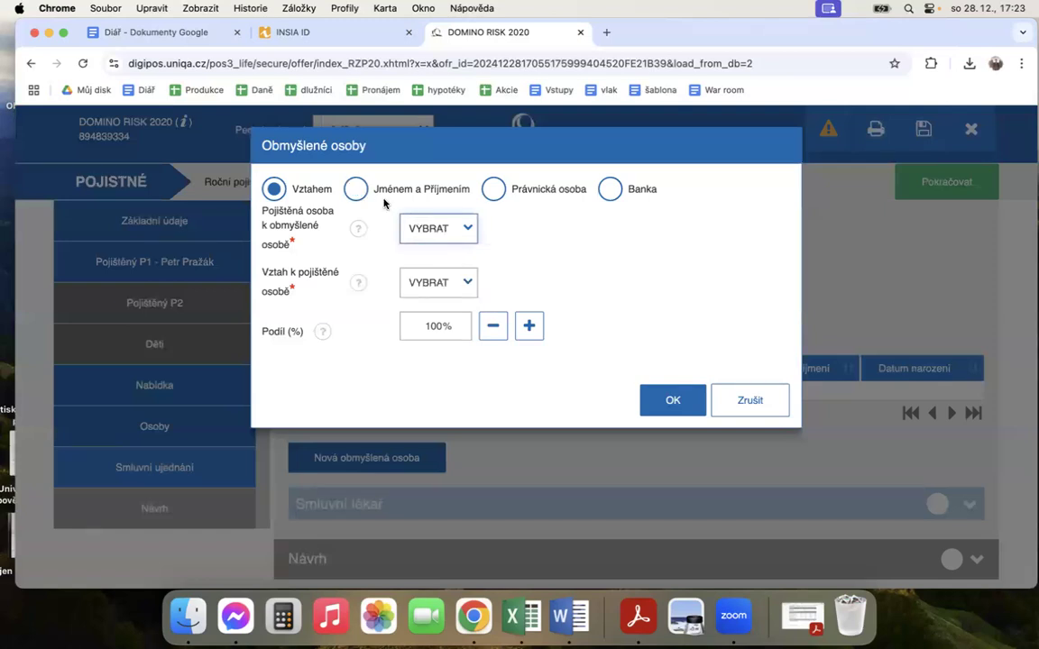
left_click(430, 233)
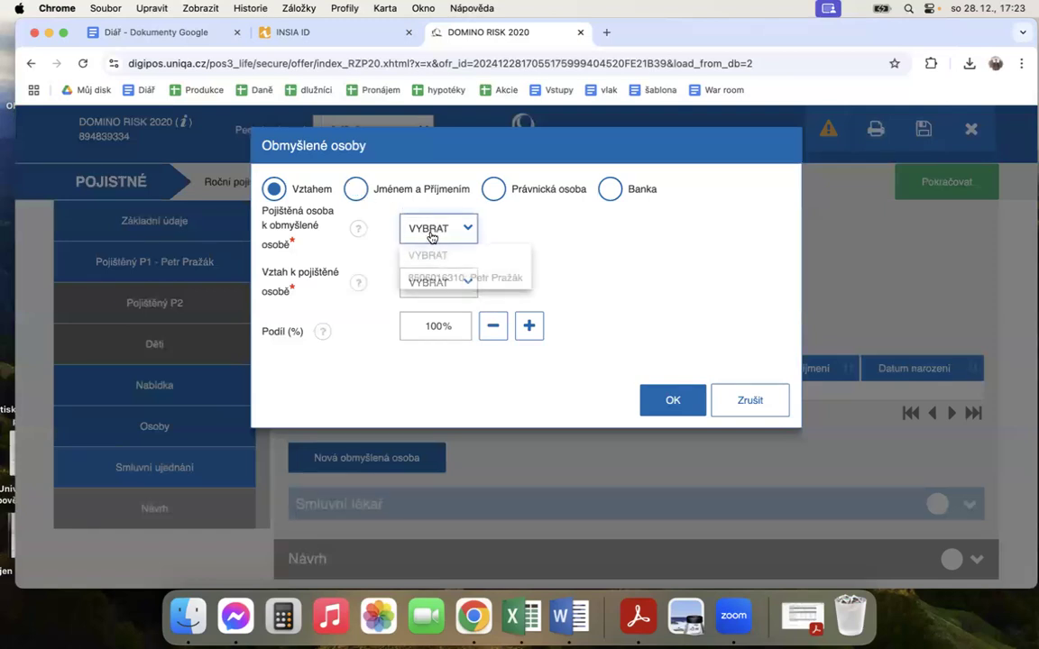
left_click(426, 270)
Step: Set the beneficiary's relationship to the insured person to matka and confirm the new beneficiary
left_click(442, 281)
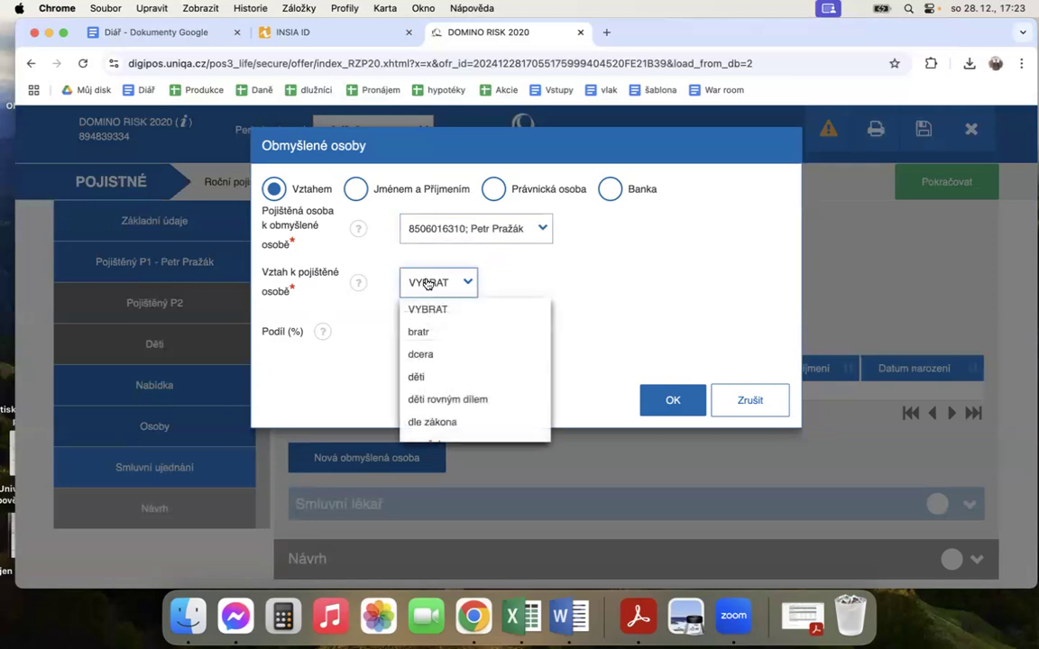
scroll(449, 396, "down", 3)
scroll(449, 397, "down", 1)
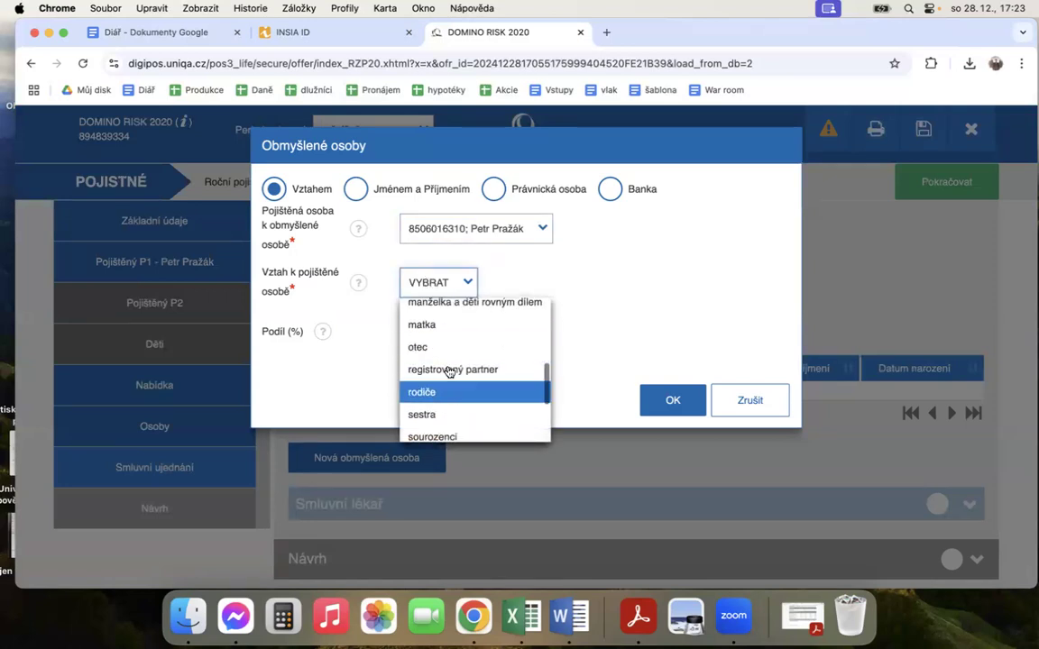
left_click(422, 324)
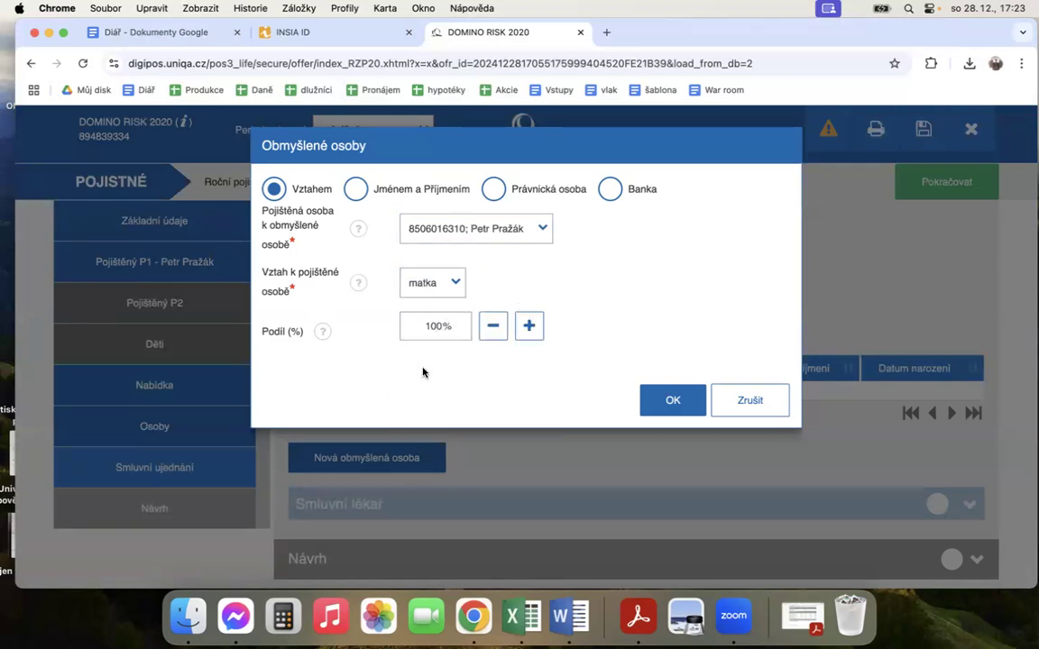
left_click(669, 402)
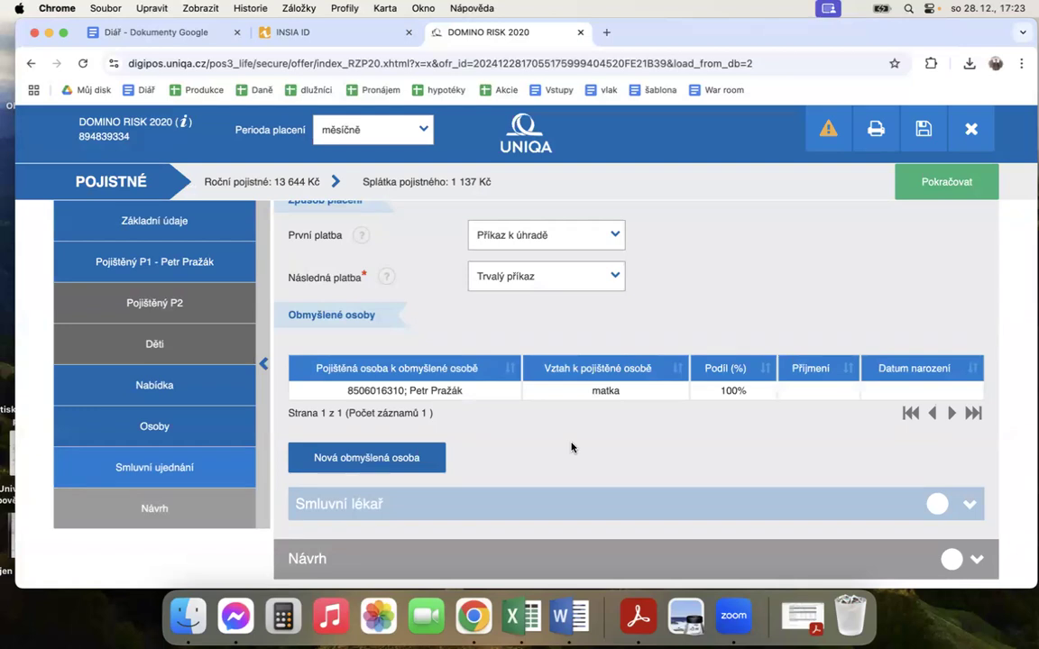
Step: Check the beneficiary entry in the Obmyšlené osoby table and continue to the Návrh section
double_click(598, 394)
left_click(597, 410)
scroll(613, 428, "down", 1)
scroll(613, 428, "down", 1)
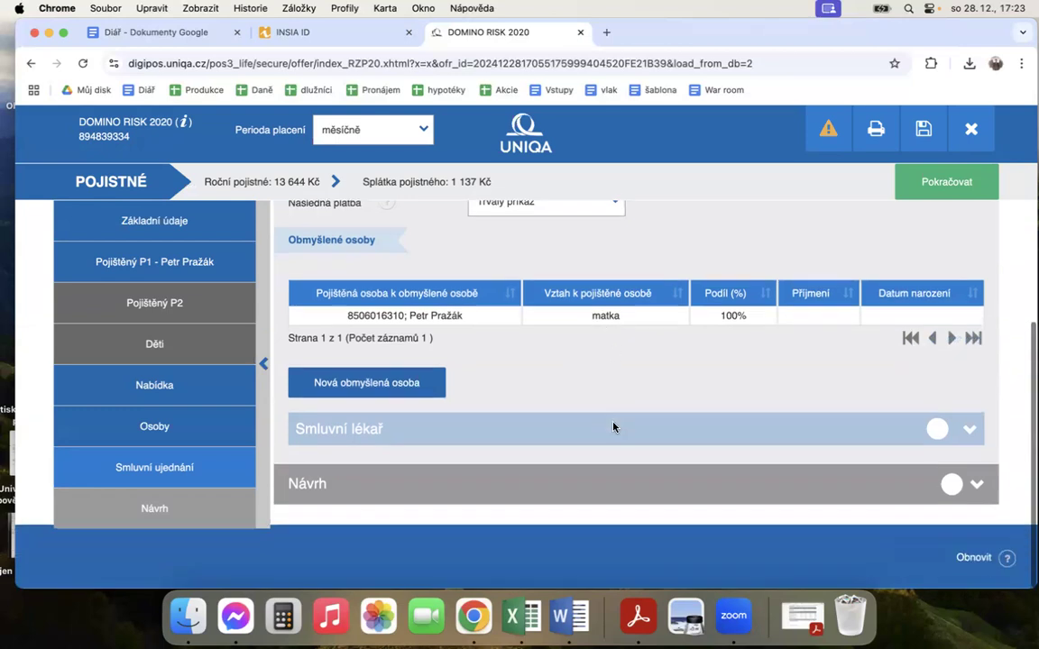
left_click(930, 186)
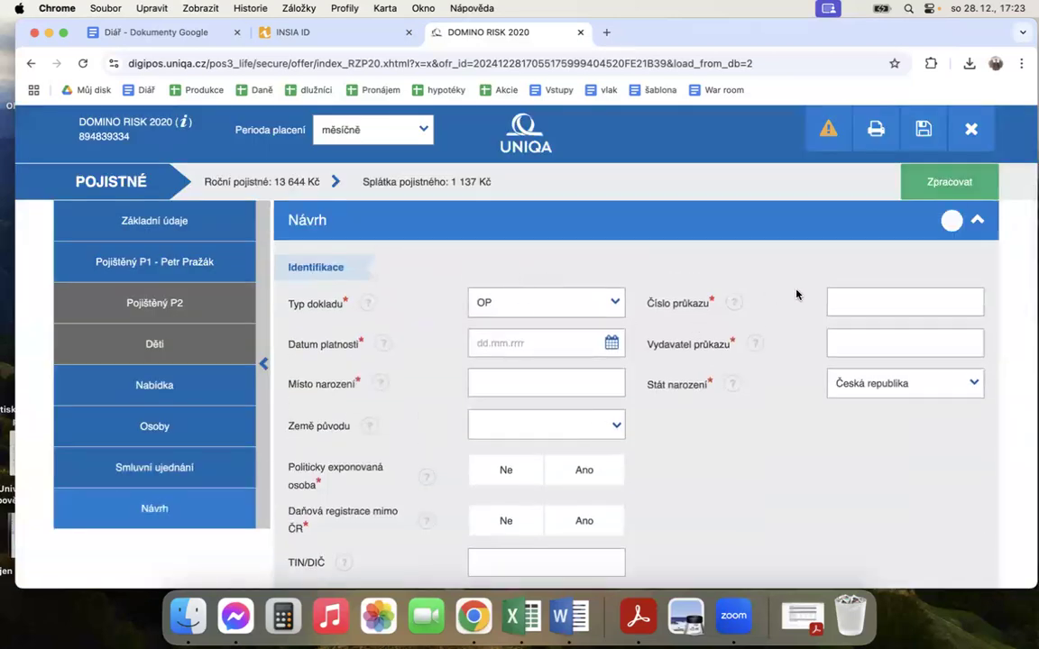
Step: Enter the policyholder's identity card number and set its Datum platnosti to 01.10.2027 in the Identifikace section
left_click(849, 299)
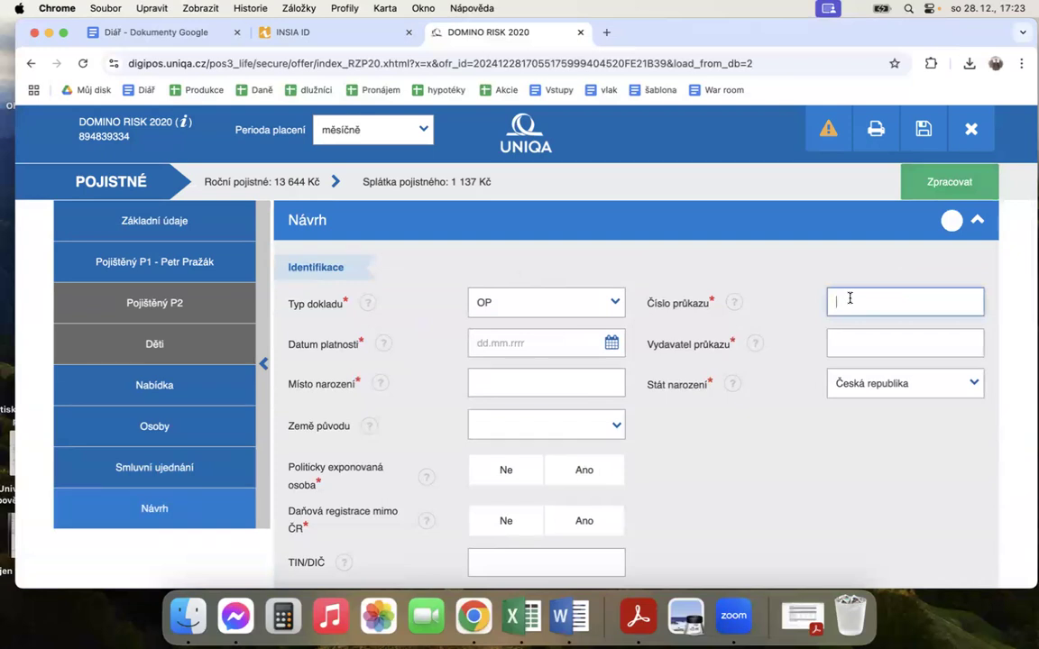
key("Tab")
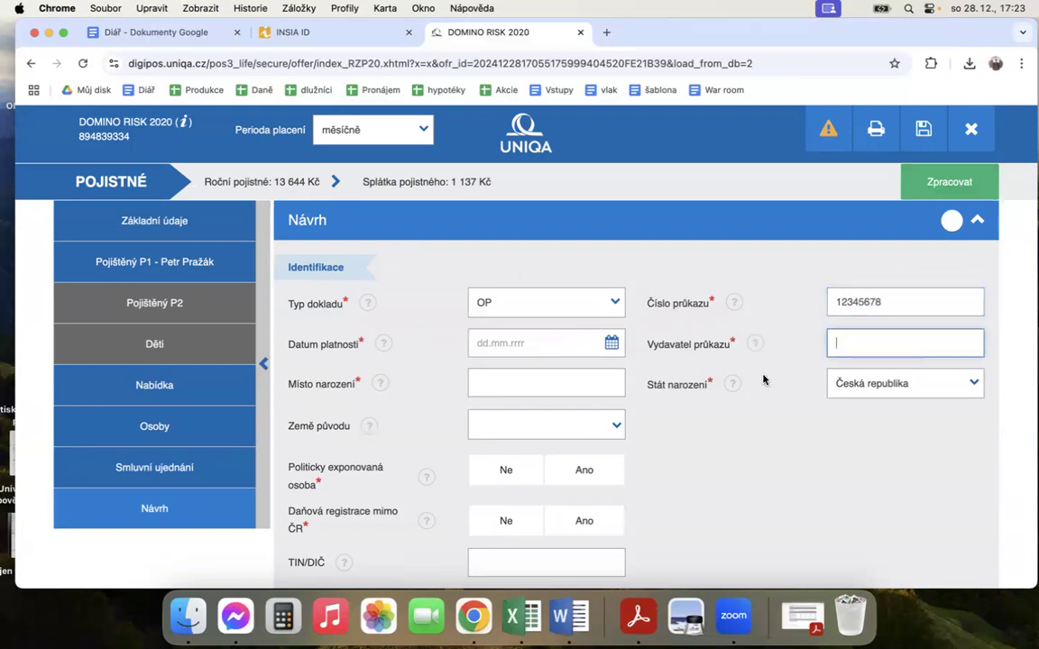
left_click(532, 340)
type("01.")
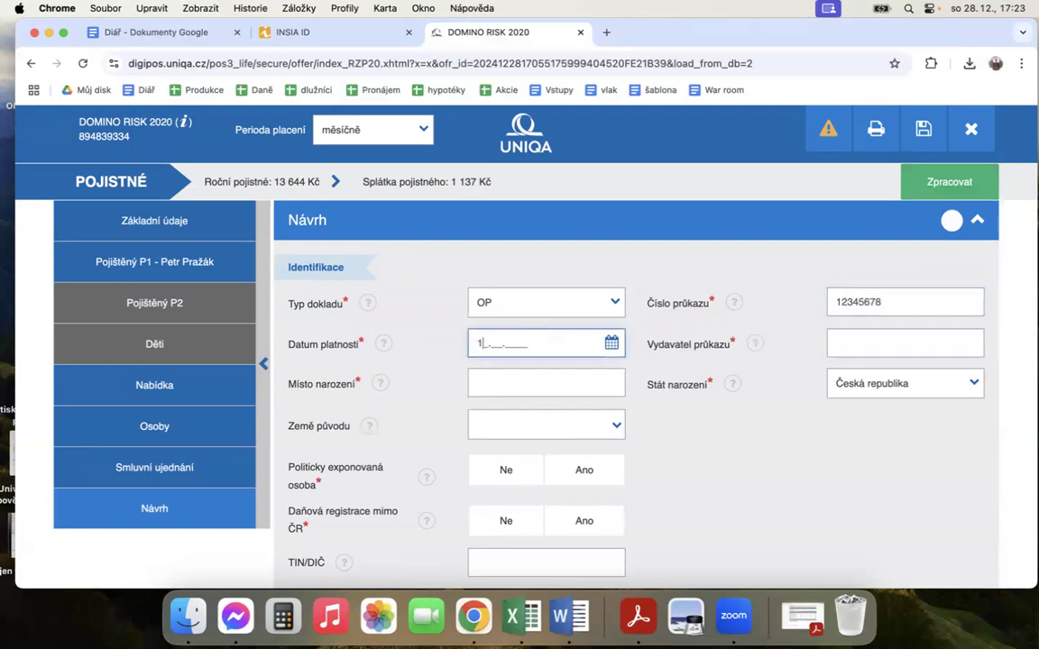
type("10.2027")
key("Tab")
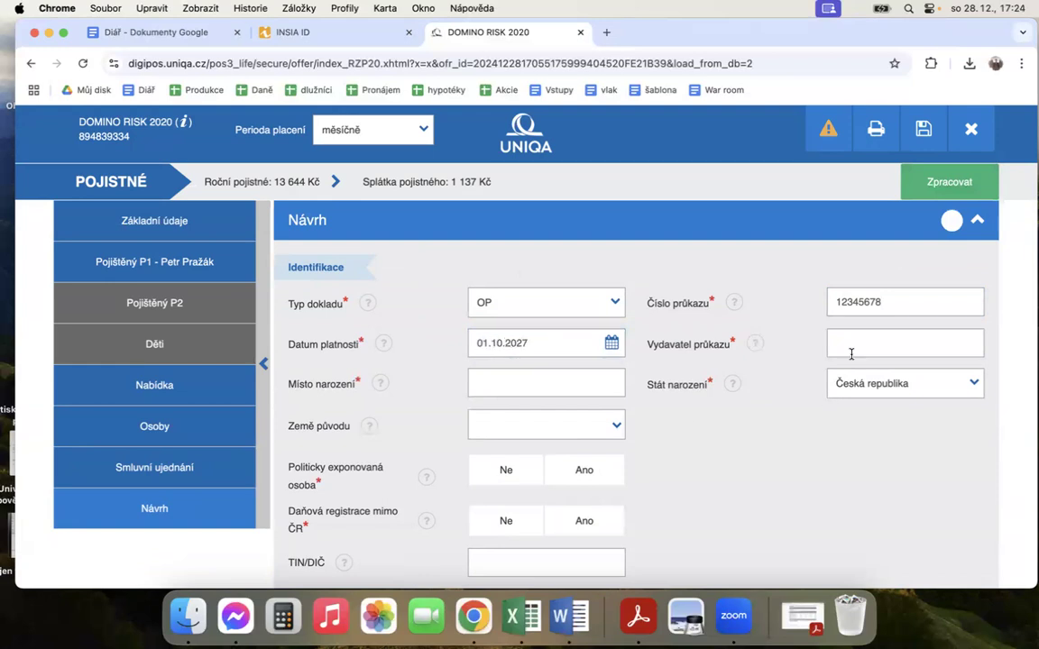
Step: Enter MěÚ Rožnov pod Radhoštěm as Vydavatel průkazu and Valašské Meziříčí as Místo narození
type("Měú")
type(" Rořžno")
type("v pod Radhoštěm")
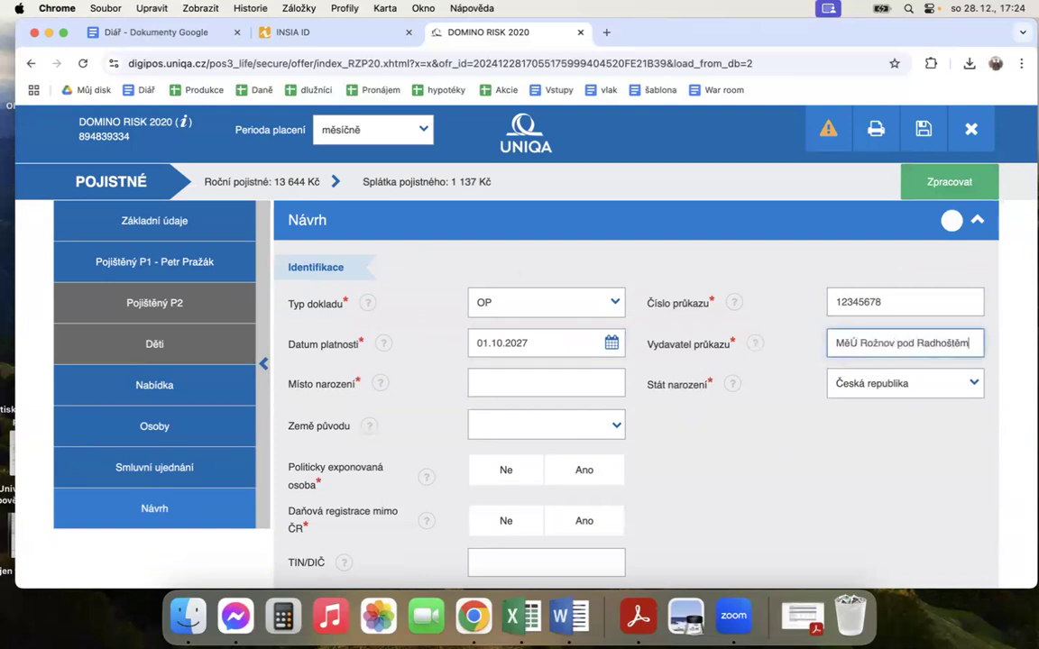
left_click(584, 382)
type("Valaš")
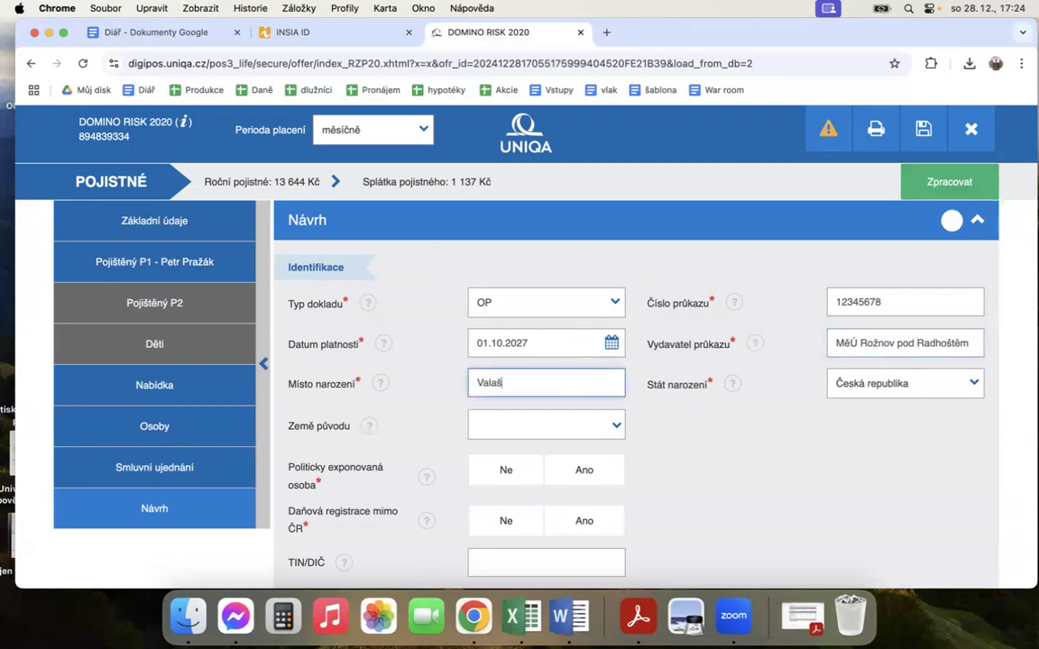
type("ské Meziříčí")
Step: Set Země původu to Česká republika and answer Ne to Politicky exponovaná osoba and Daňová registrace mimo ČR
scroll(577, 410, "down", 1)
left_click(531, 406)
left_click(521, 257)
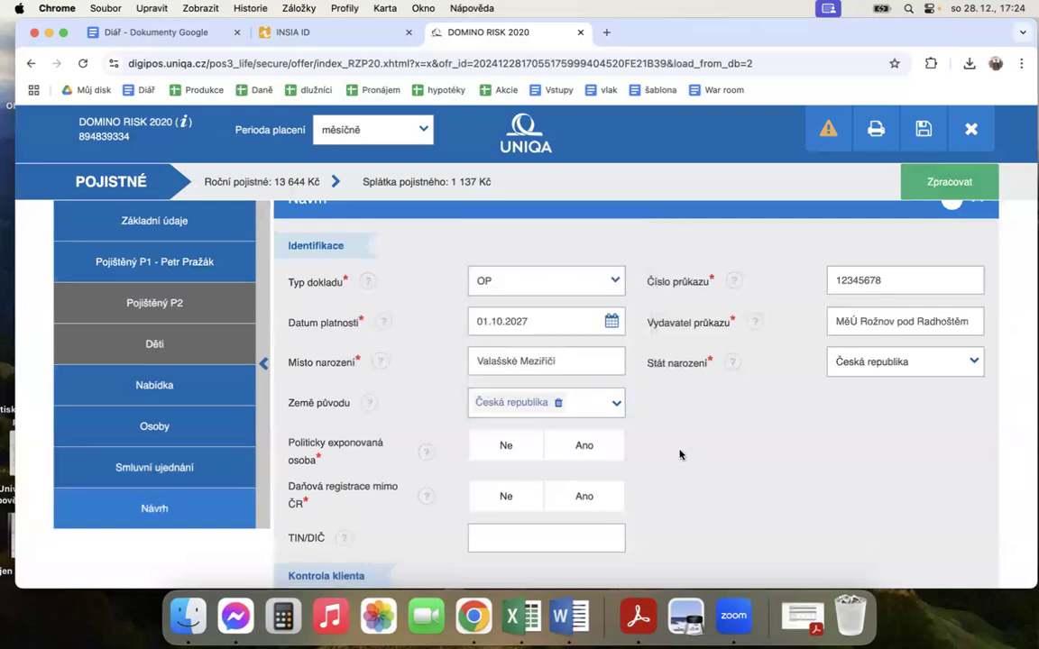
scroll(586, 388, "down", 3)
left_click(519, 342)
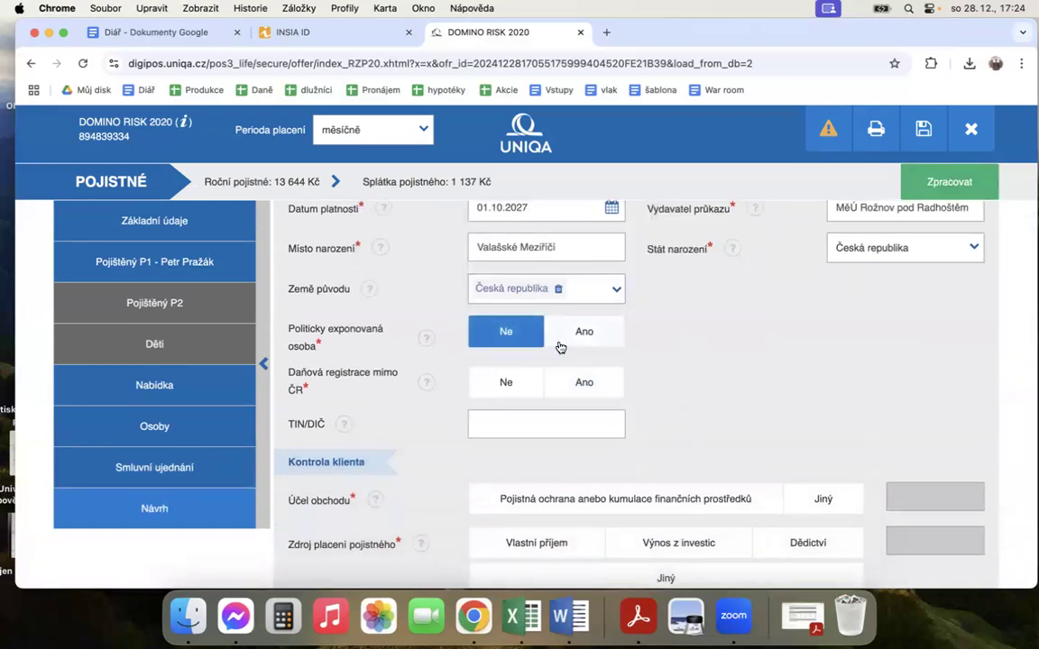
left_click(507, 382)
Step: Set Účel obchodu to Pojistná ochrana anebo kumulace finančních prostředků and Zdroj placení pojistného to Vlastní příjem
scroll(680, 366, "down", 3)
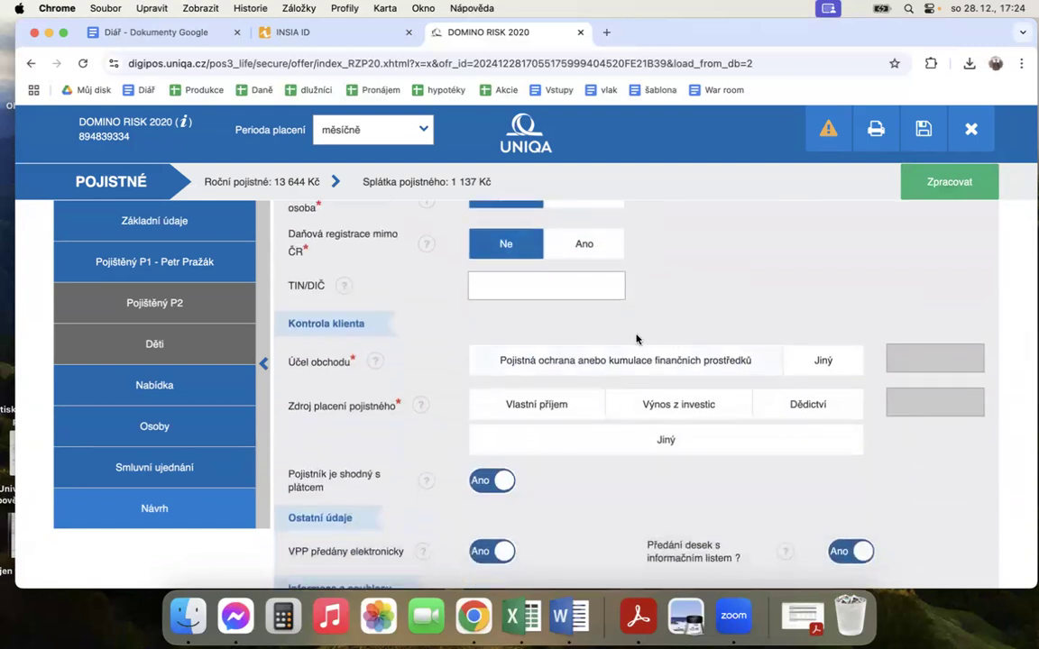
left_click(588, 358)
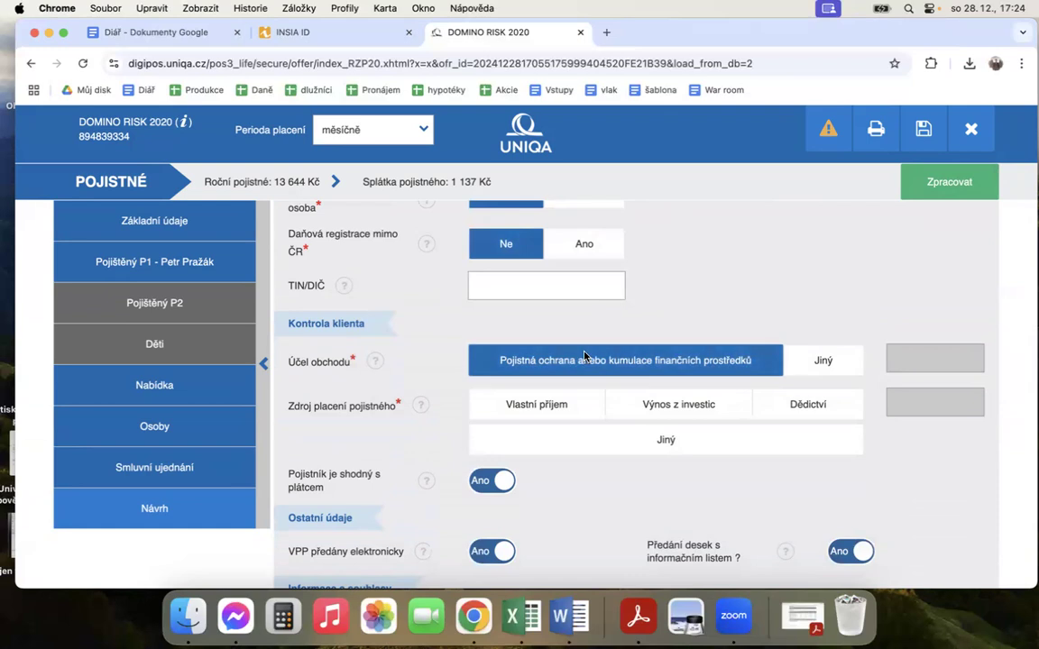
left_click(541, 405)
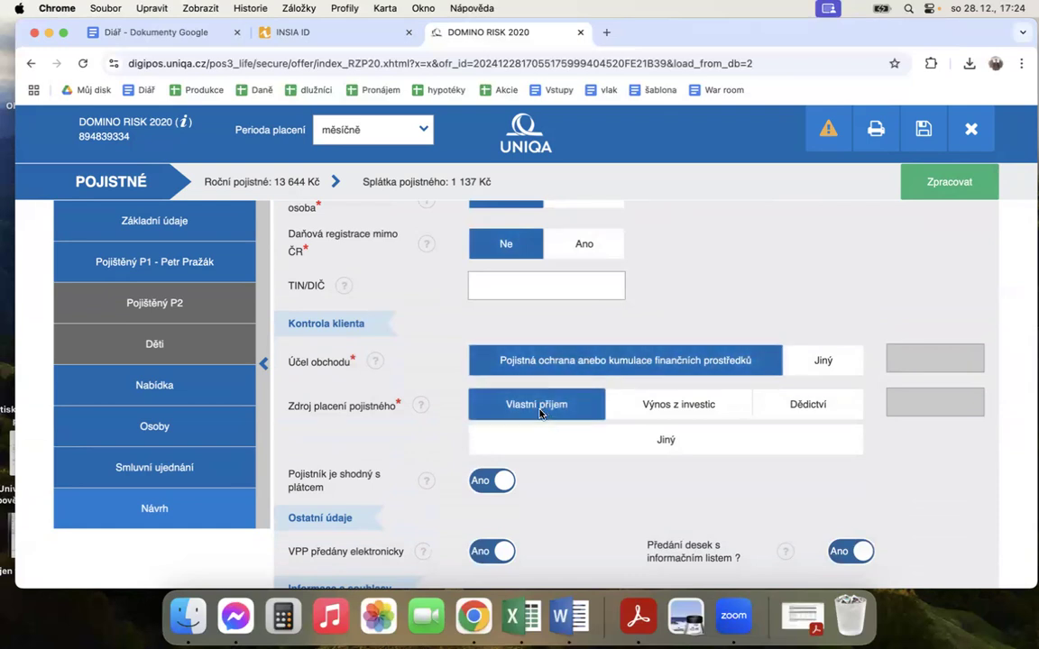
Step: Mark the client's consent to the processing of health data in Informace a souhlasy
scroll(613, 378, "down", 3)
scroll(656, 450, "down", 1)
scroll(645, 433, "up", 1)
scroll(642, 424, "down", 5)
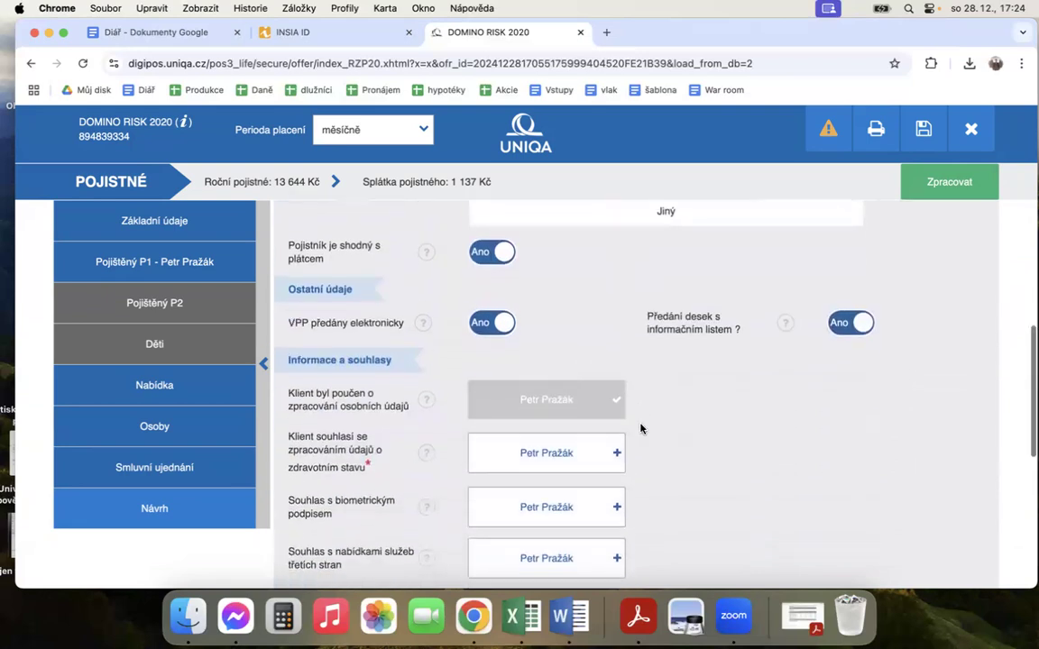
left_click(547, 378)
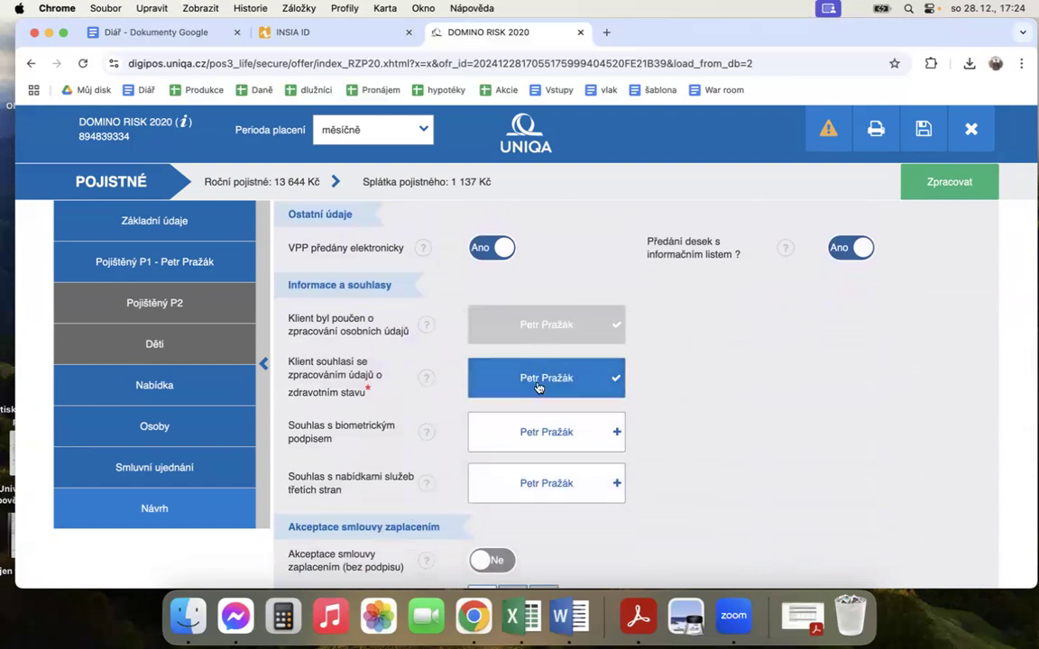
Step: Set Typ provize to A in the Pojišťovací zprostředkovatel section
scroll(676, 402, "down", 2)
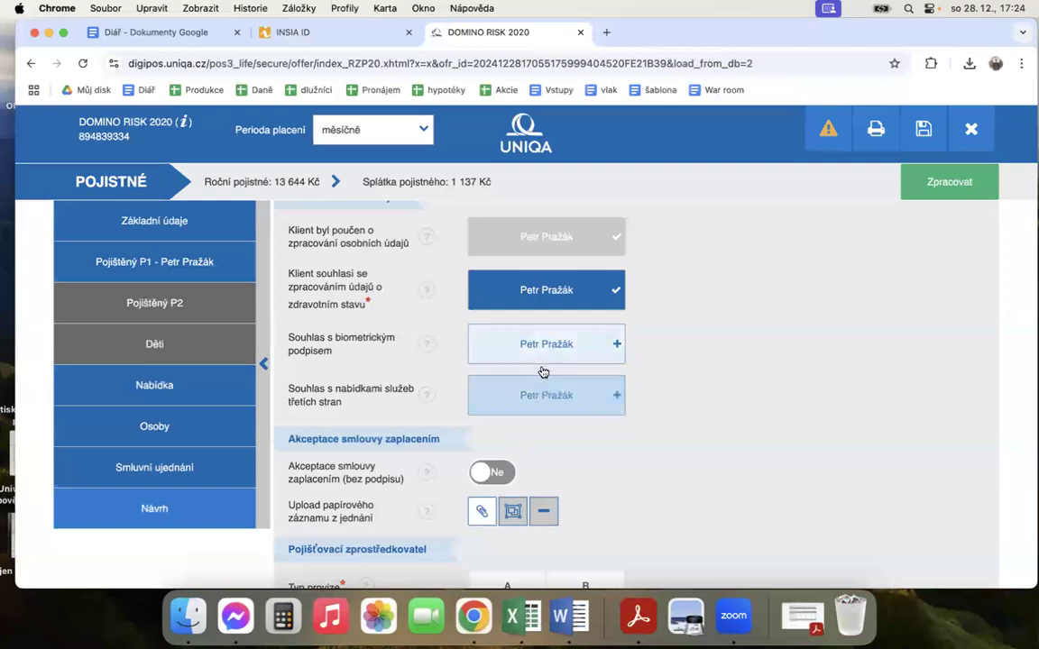
scroll(679, 392, "down", 3)
scroll(691, 366, "up", 2)
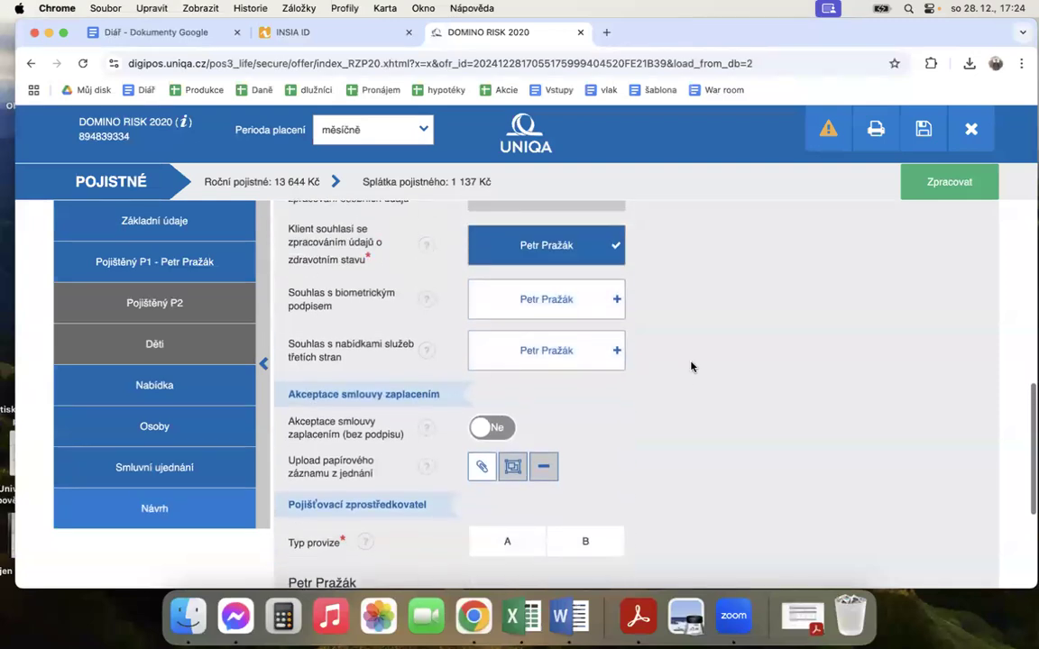
scroll(681, 401, "down", 2)
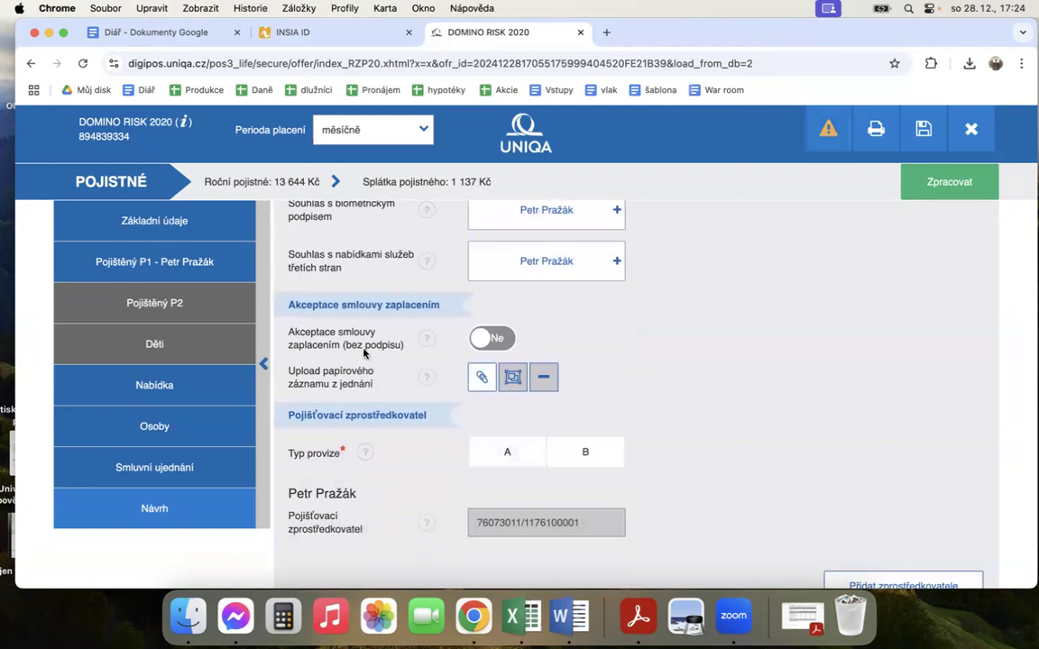
scroll(678, 382, "down", 1)
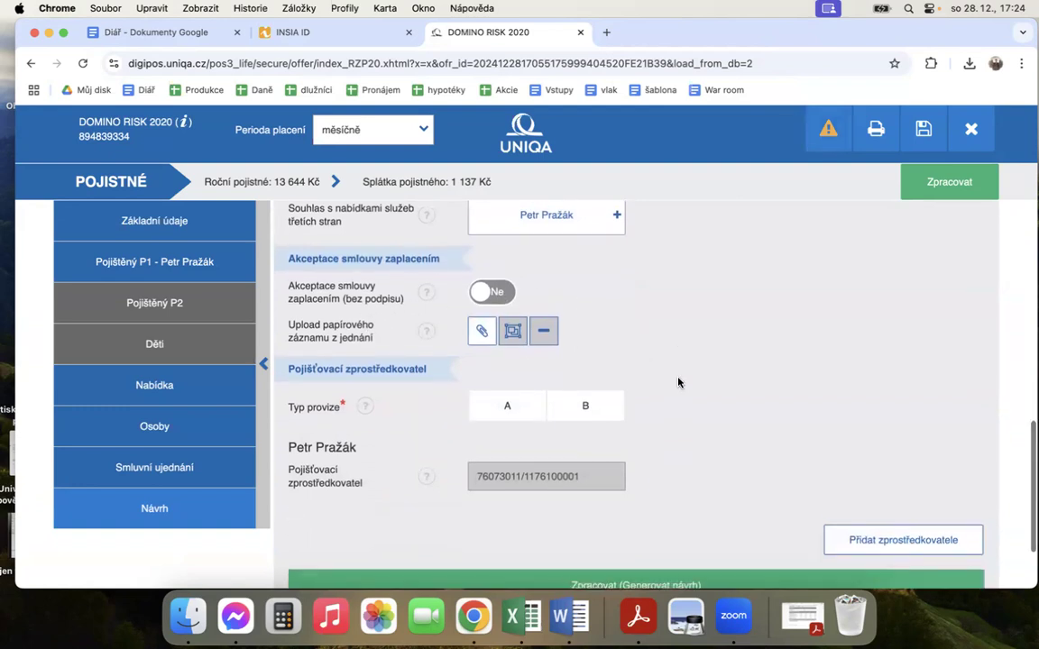
left_click(503, 382)
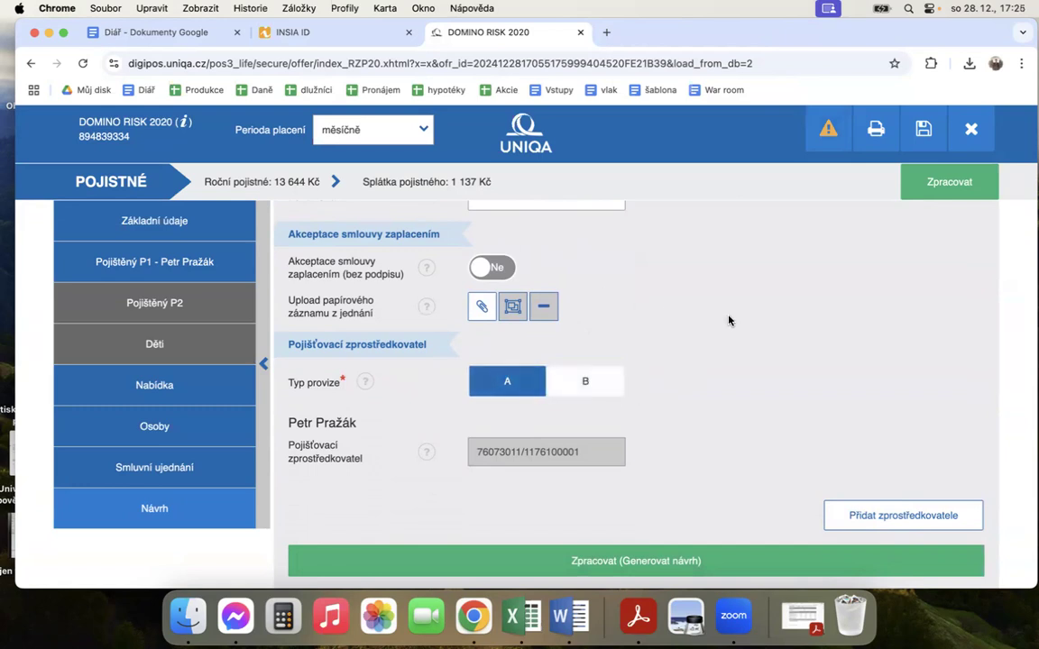
Step: Process the offer to generate the proposal, agree to continue without the option to return, and dismiss the notifications
scroll(728, 320, "down", 2)
scroll(718, 340, "up", 2)
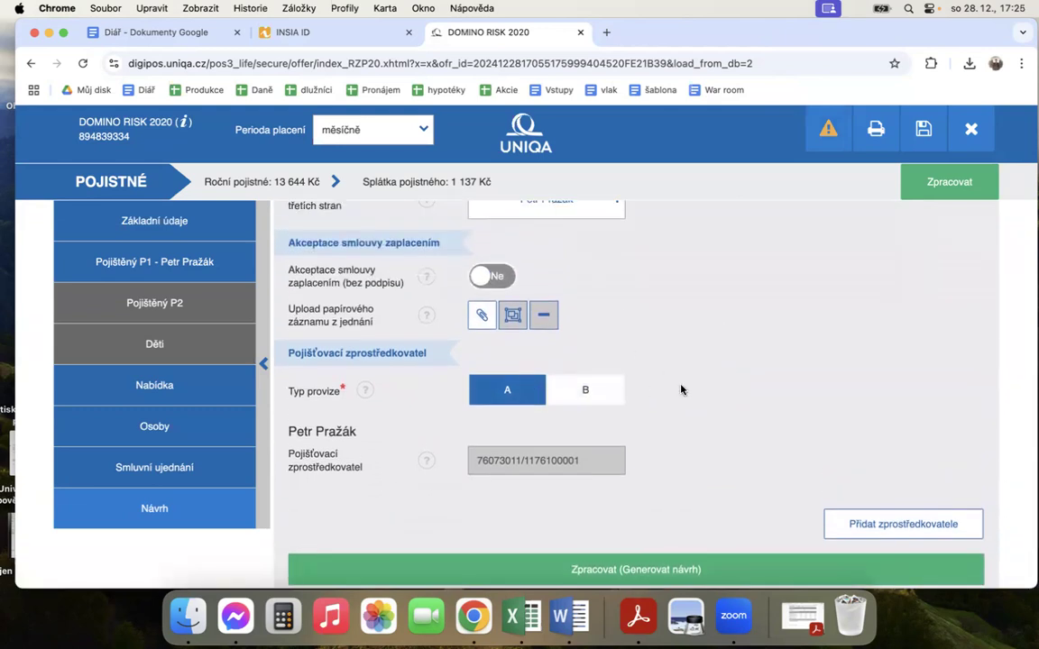
scroll(681, 390, "down", 2)
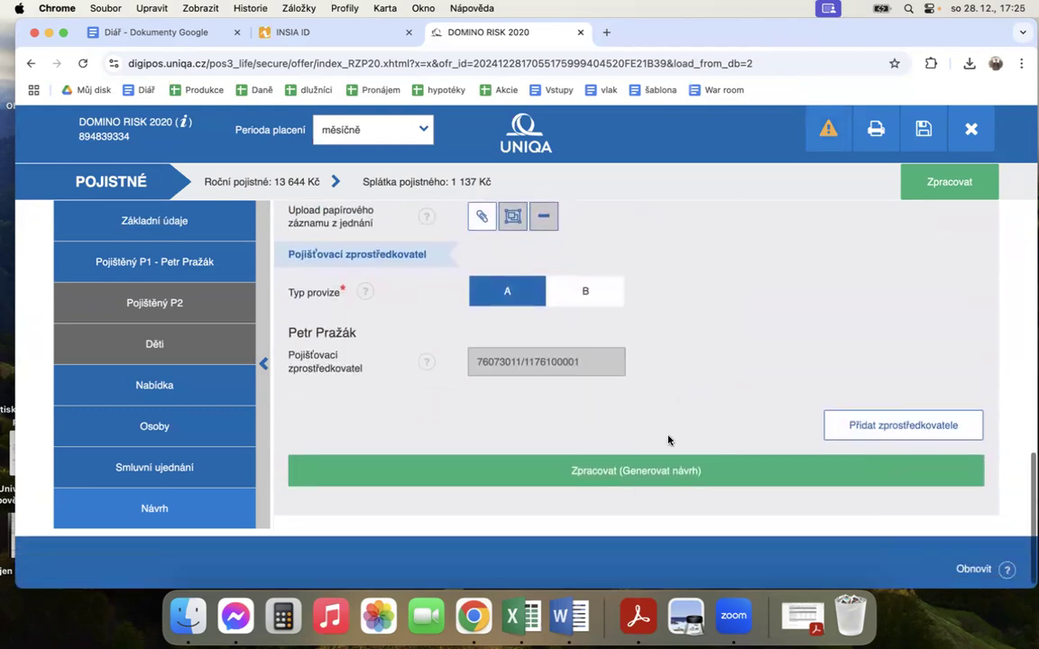
left_click(632, 478)
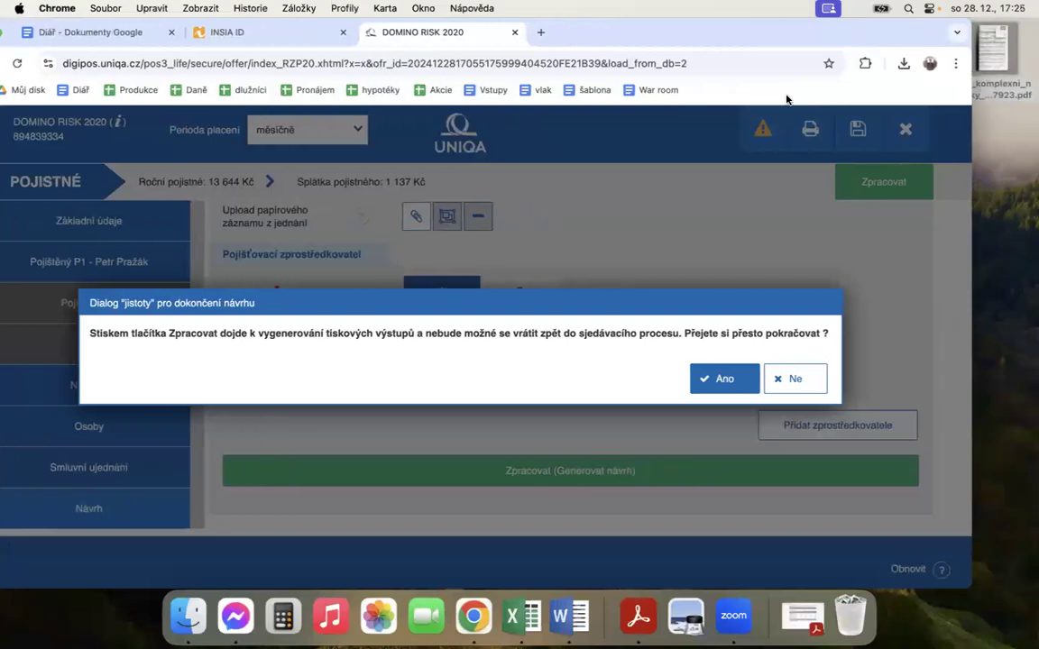
left_click(736, 378)
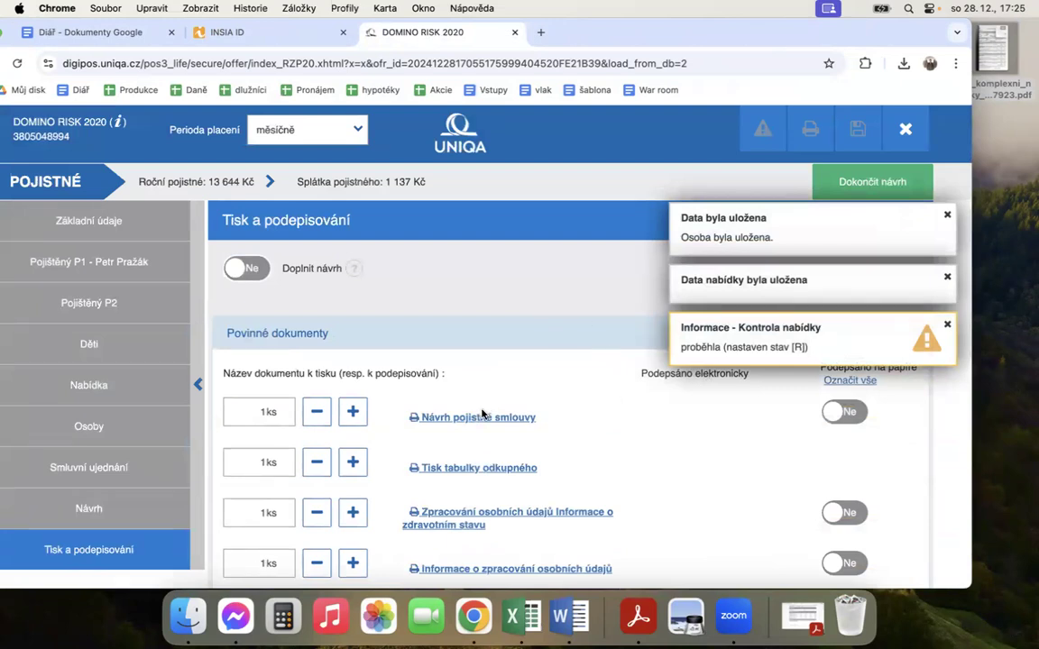
left_click(946, 215)
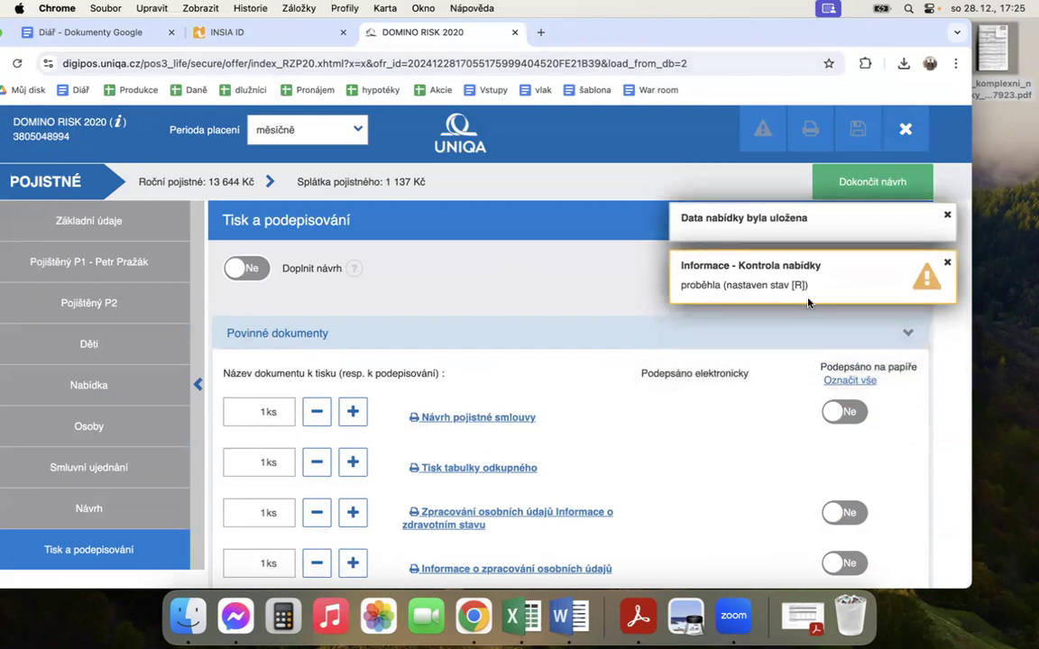
left_click(947, 215)
Step: Save the Návrh pojistné smlouvy and Zpracování osobních údajů Informace o zdravotním stavu documents as PDFs to the desktop
scroll(738, 324, "down", 2)
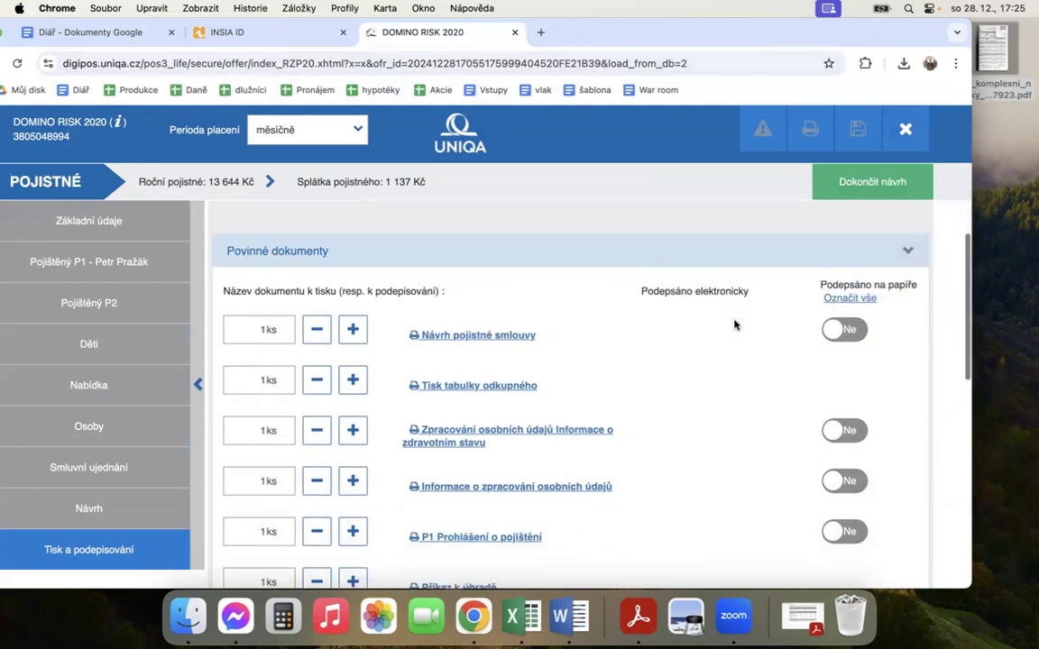
scroll(680, 333, "down", 2)
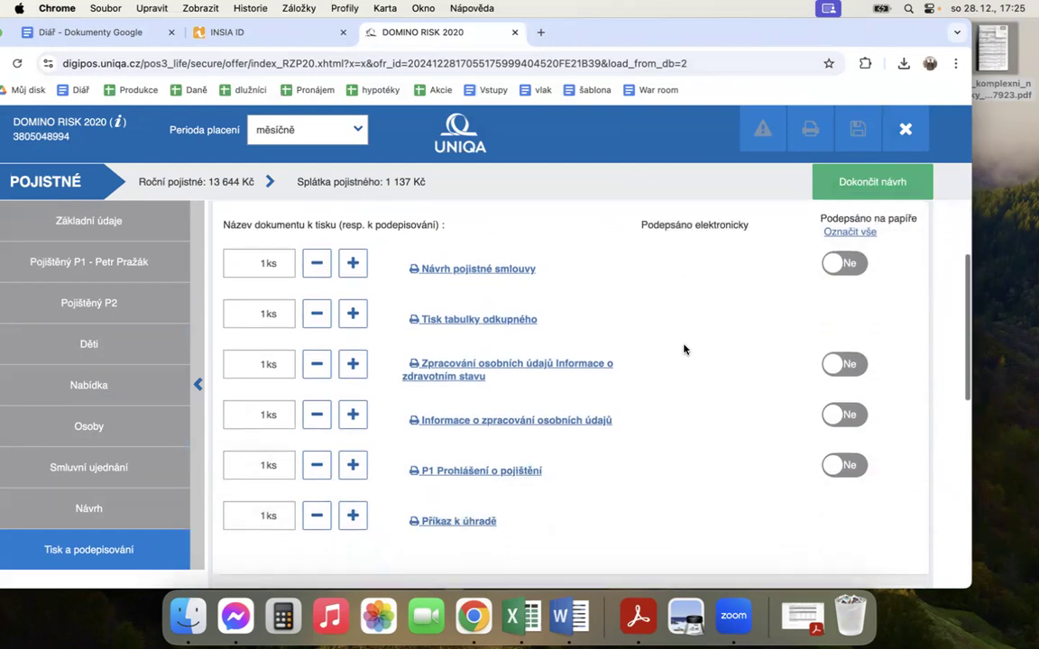
left_click(491, 271)
key("Return")
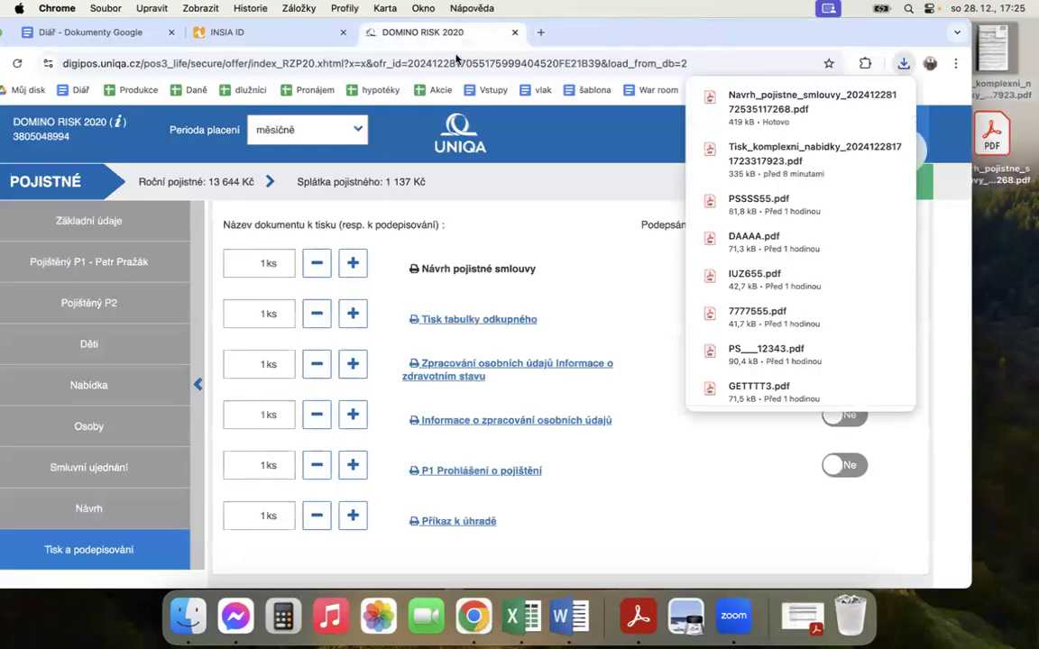
left_click(540, 367)
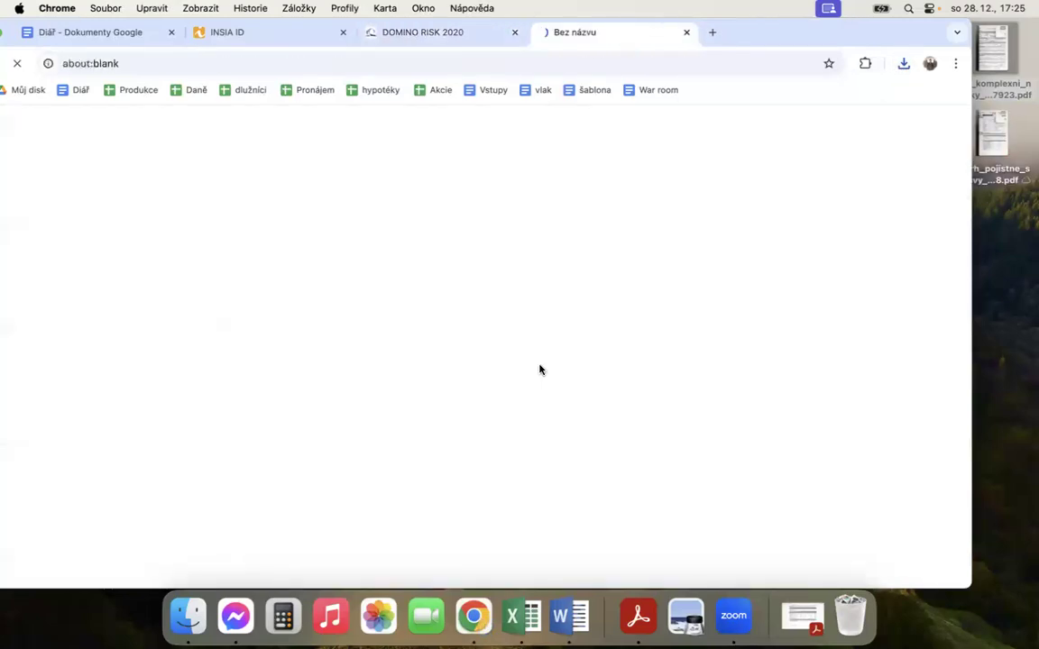
key("Return")
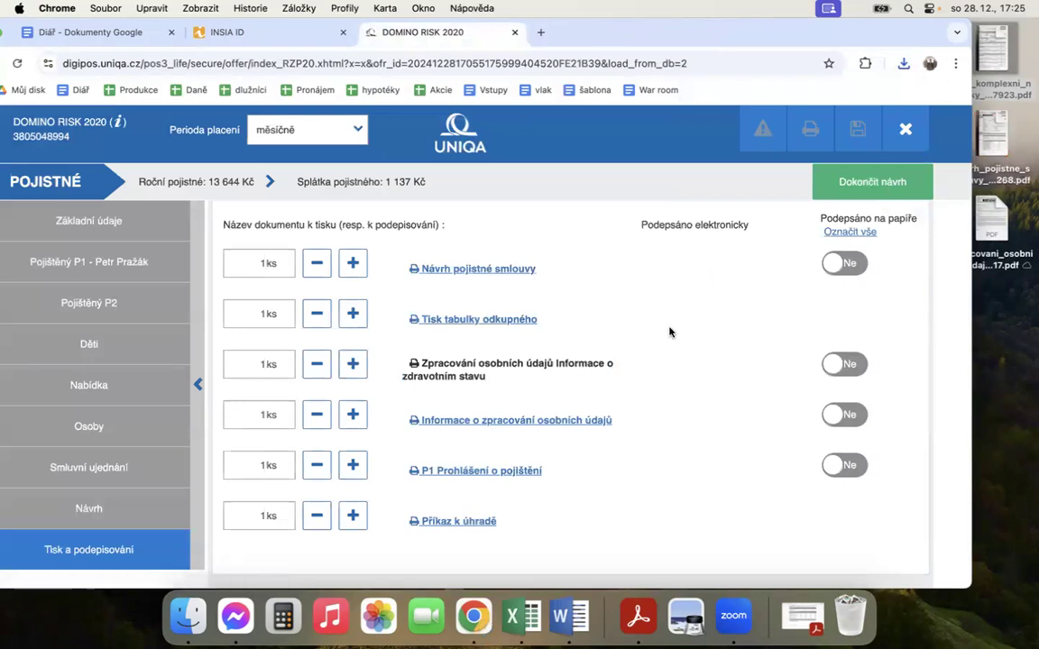
Step: Save the Informace o zpracování osobních údajů and P1 Prohlášení o pojištění documents as PDFs to the desktop
scroll(549, 341, "down", 2)
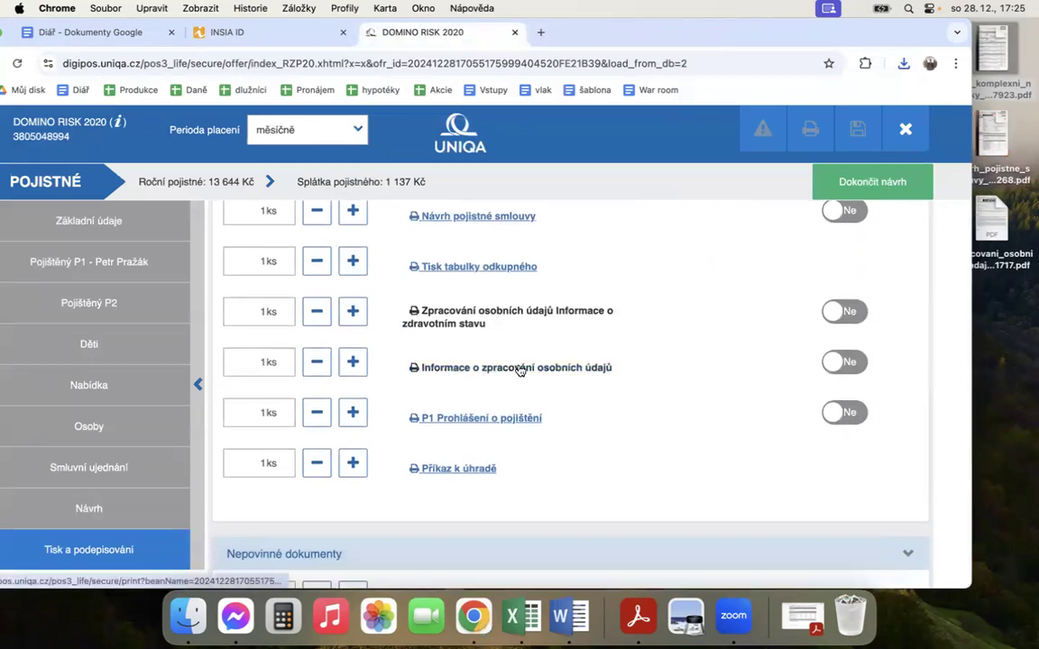
left_click(520, 368)
key("Return")
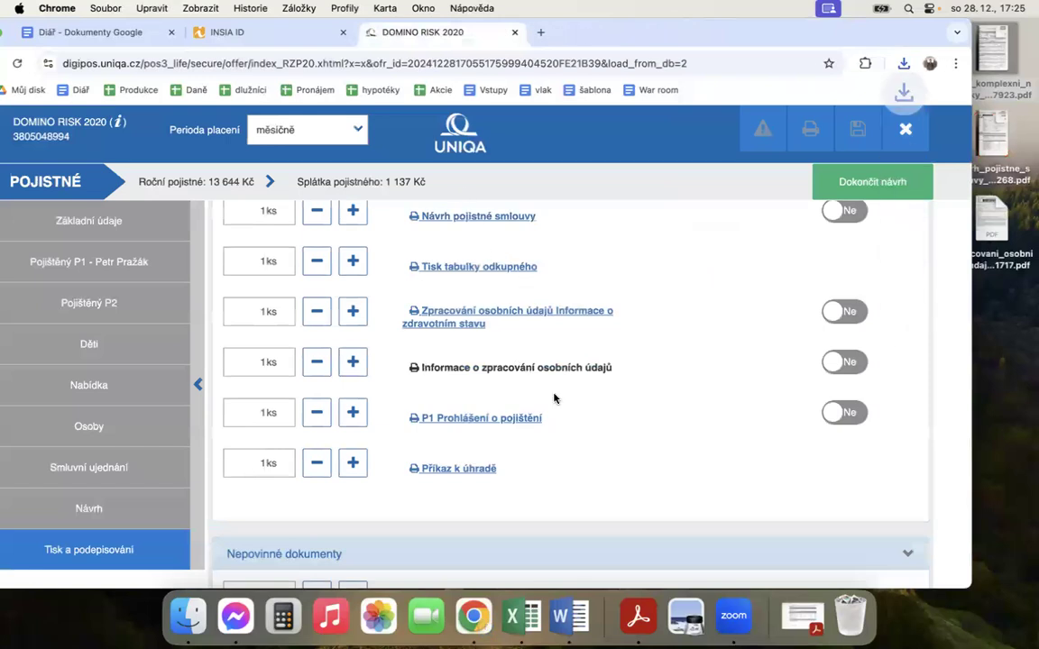
left_click(506, 420)
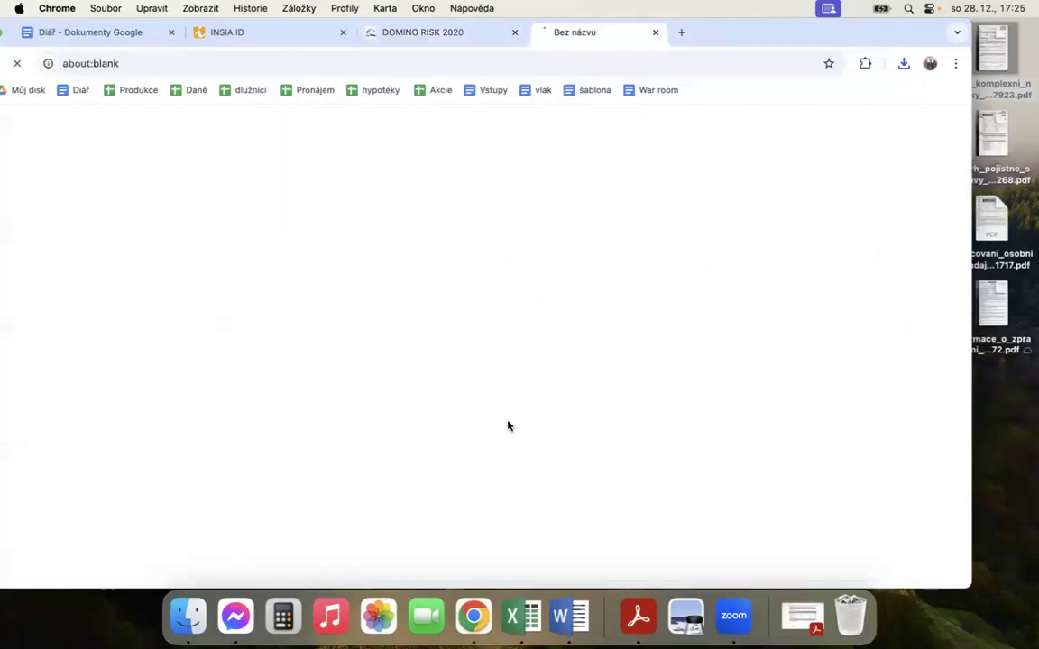
key("Return")
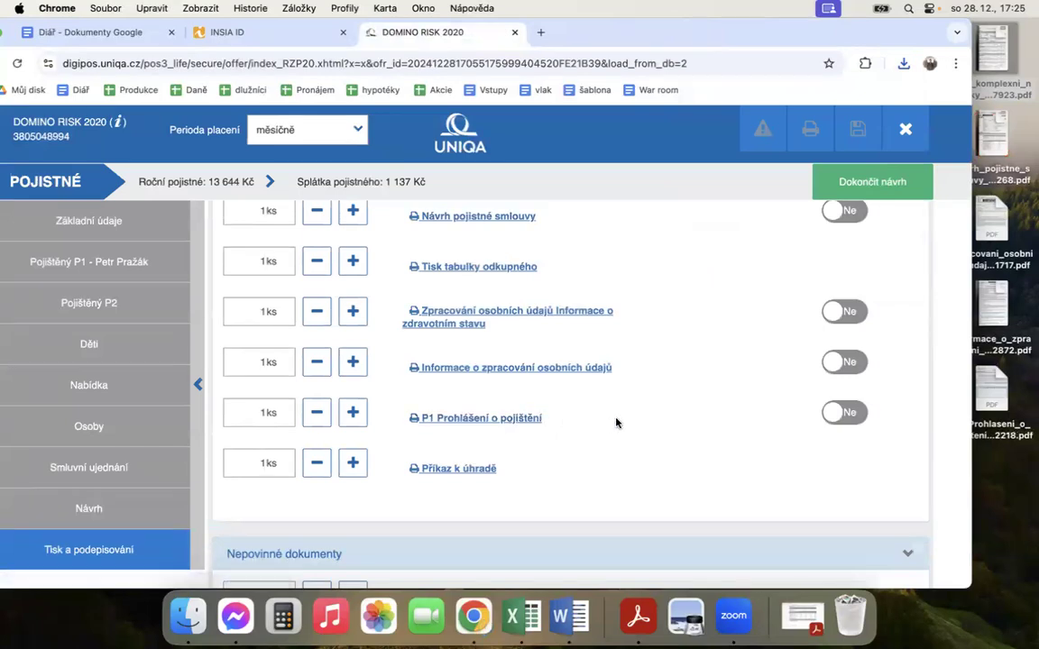
Step: Save the Příkaz k úhradě document to Plocha and review the list of Povinné dokumenty
left_click(453, 470)
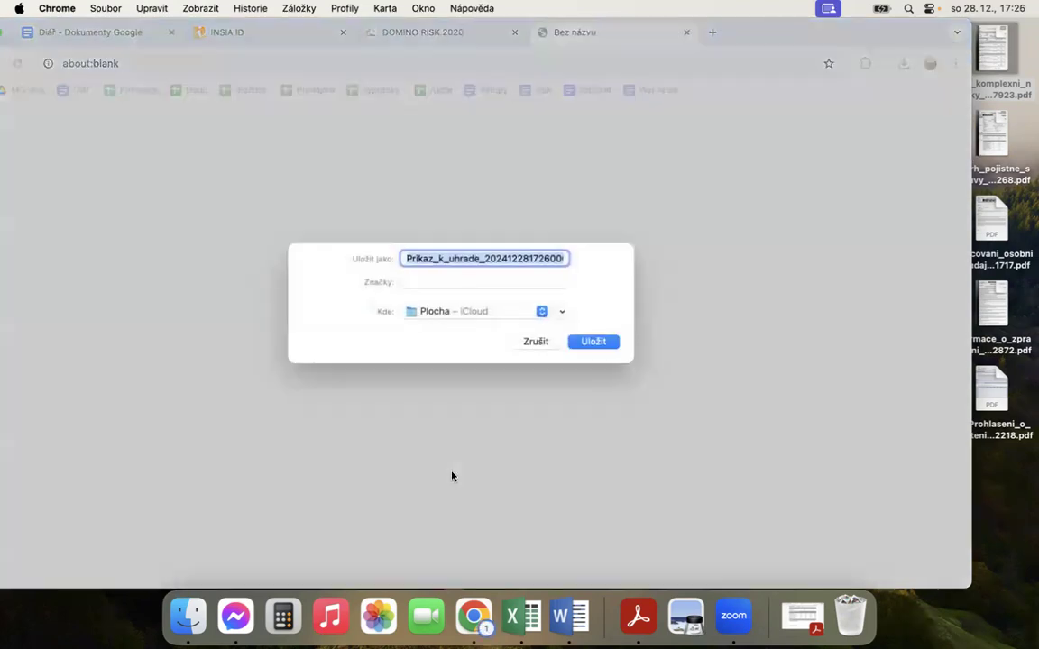
key("Return")
left_click(620, 453)
scroll(620, 454, "up", 2)
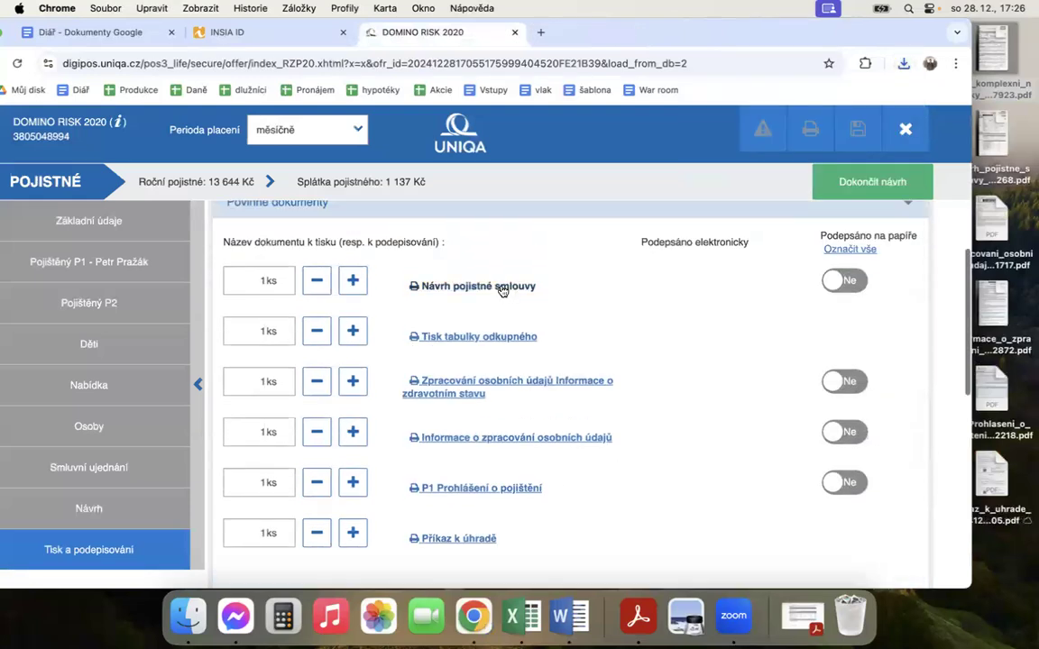
scroll(642, 419, "down", 2)
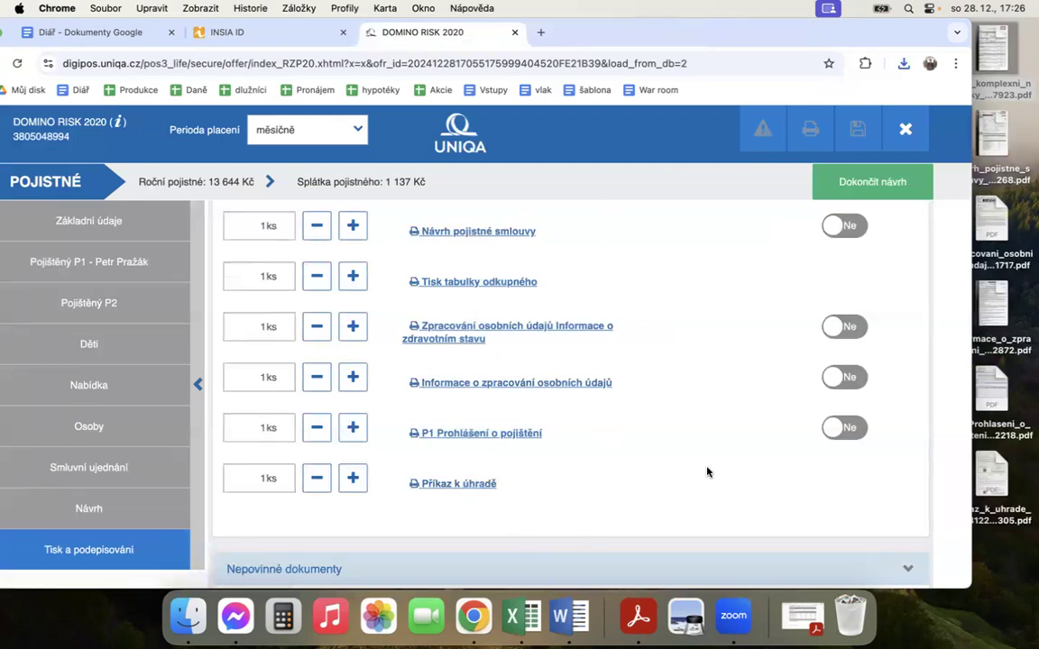
Step: Review the Tisk a podepisování section: paper-signature switches for Povinné dokumenty, Nepovinné dokumenty, the Přílohy area and the option to complete the proposal
scroll(676, 469, "down", 5)
scroll(653, 467, "down", 3)
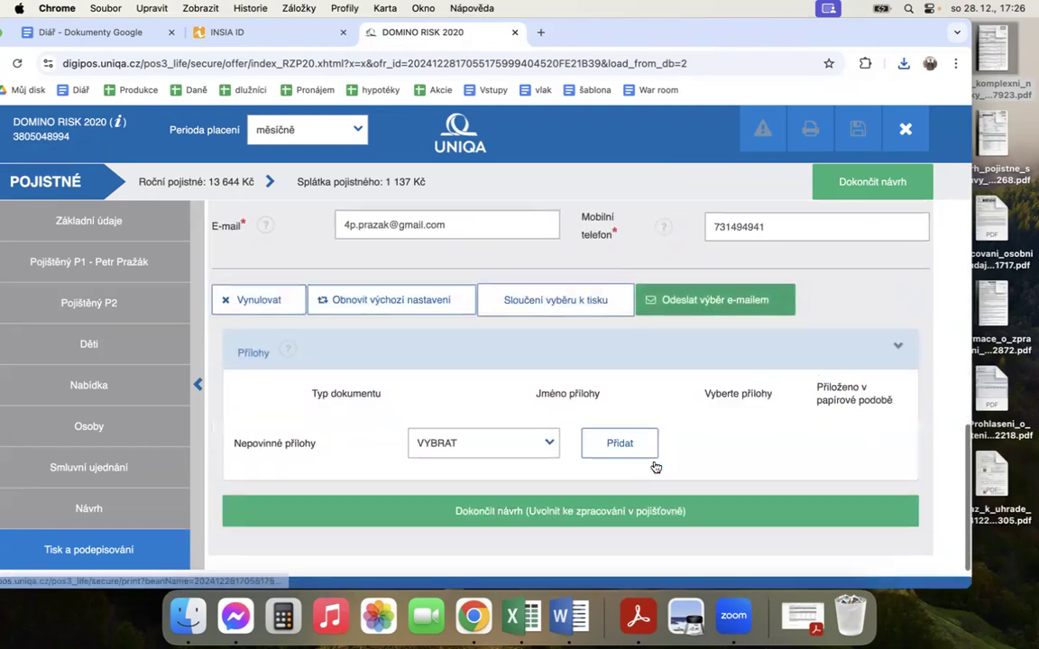
scroll(653, 466, "up", 6)
scroll(654, 466, "up", 2)
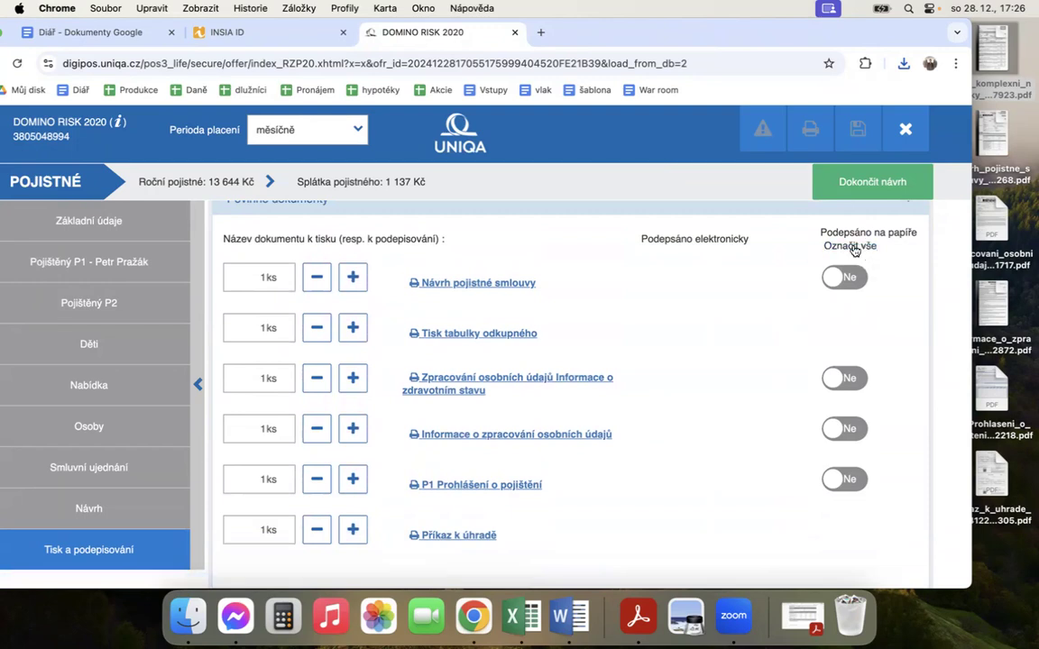
scroll(693, 419, "down", 10)
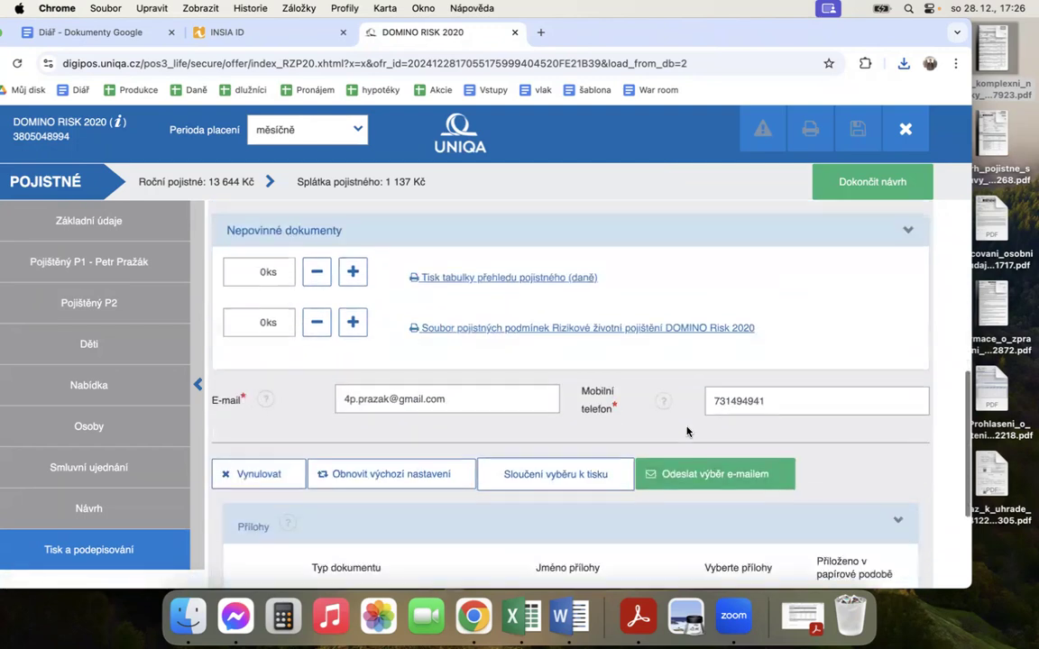
scroll(686, 431, "up", 5)
scroll(686, 432, "up", 5)
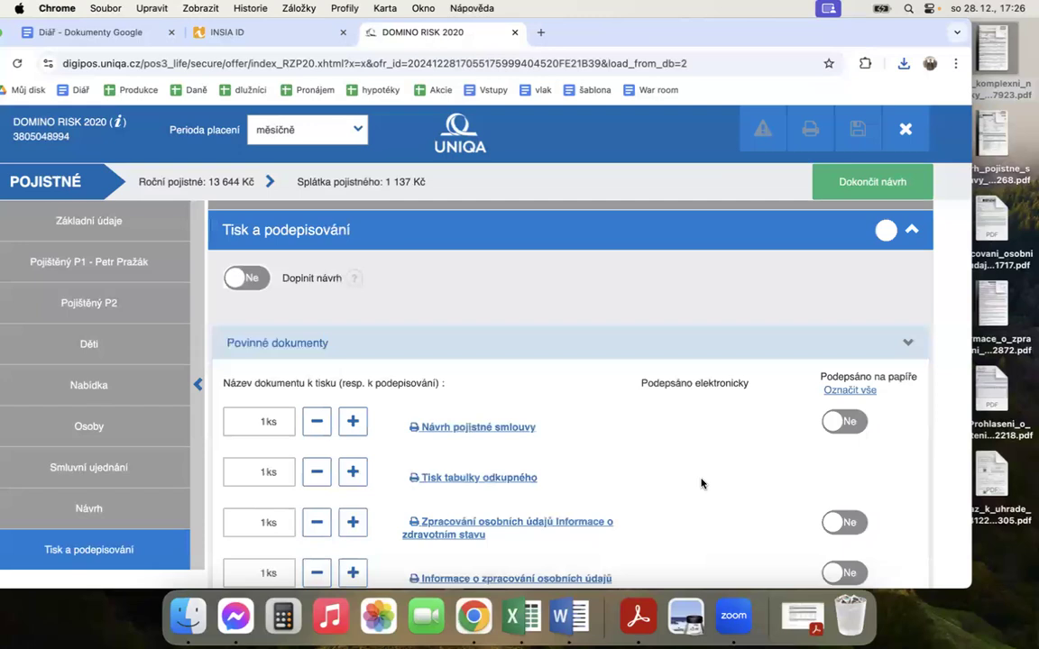
scroll(702, 483, "up", 5)
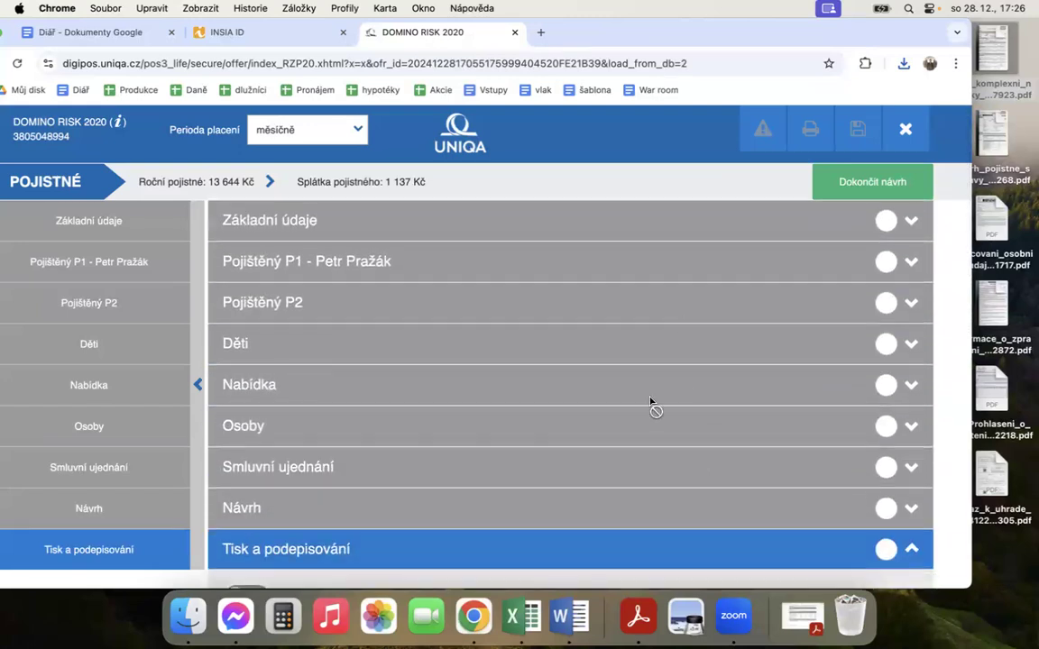
scroll(577, 500, "down", 1)
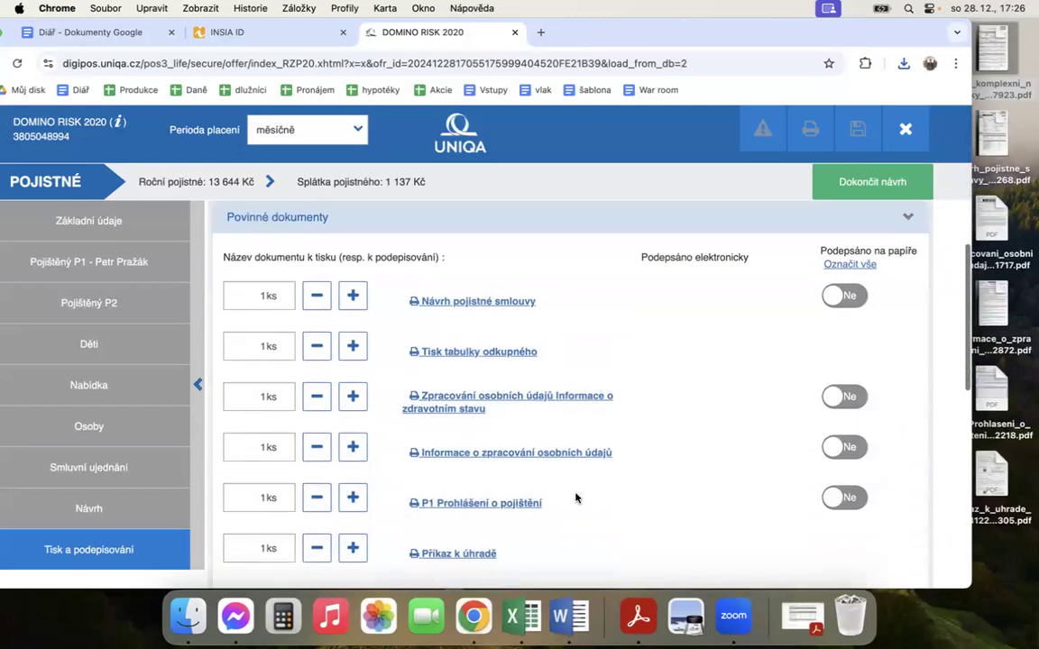
scroll(608, 371, "down", 10)
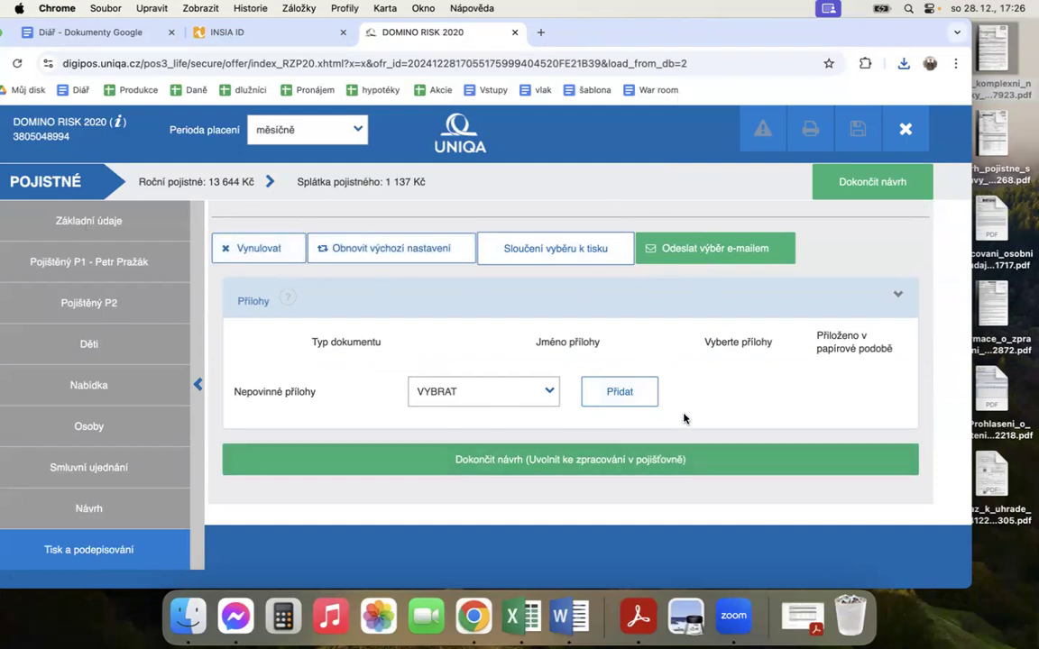
scroll(683, 419, "up", 15)
scroll(683, 419, "down", 1)
scroll(683, 418, "up", 1)
scroll(683, 418, "down", 1)
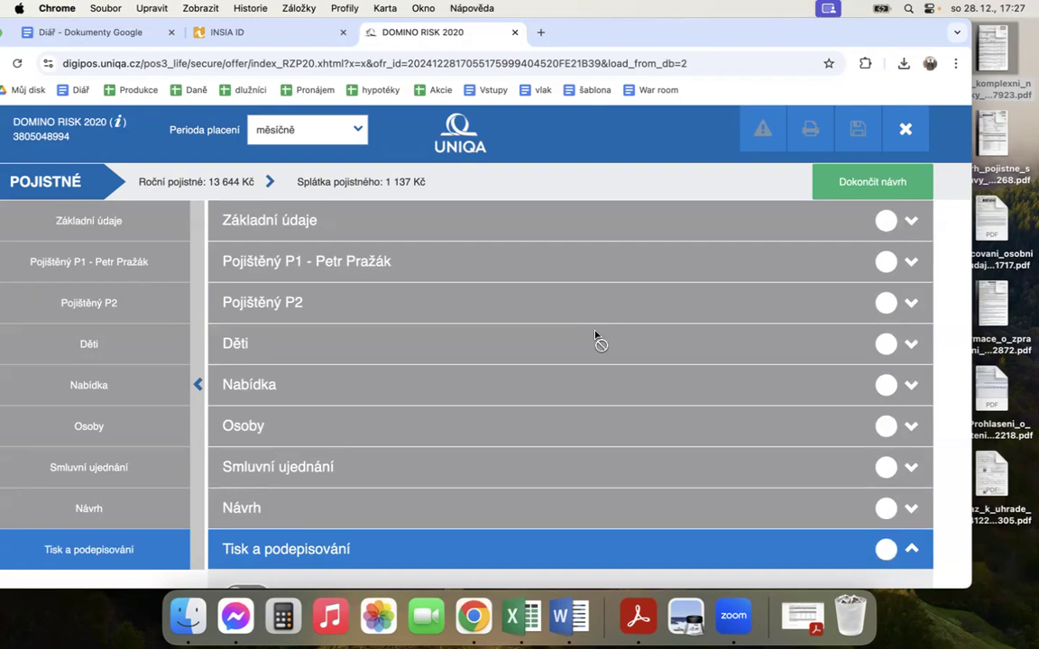
Step: Close the DOMINO RISK 2020 proposal to return to the DIGIPOS home page, and switch to the desktop with the saved PDFs
left_click_drag(395, 158, 395, 185)
left_click(389, 184)
left_click(905, 129)
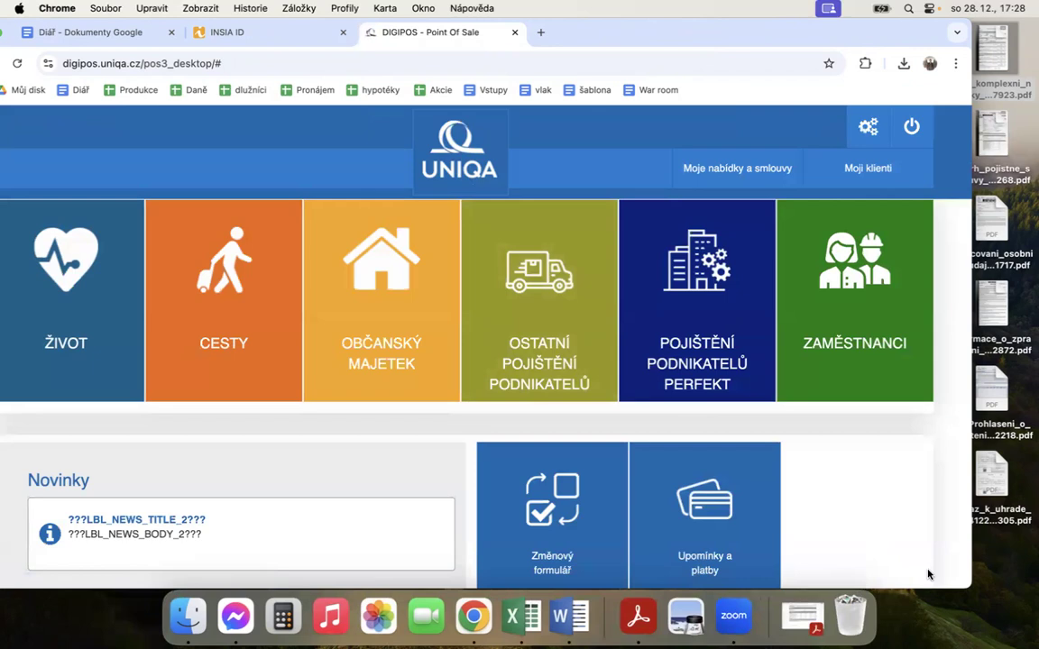
left_click(1022, 551)
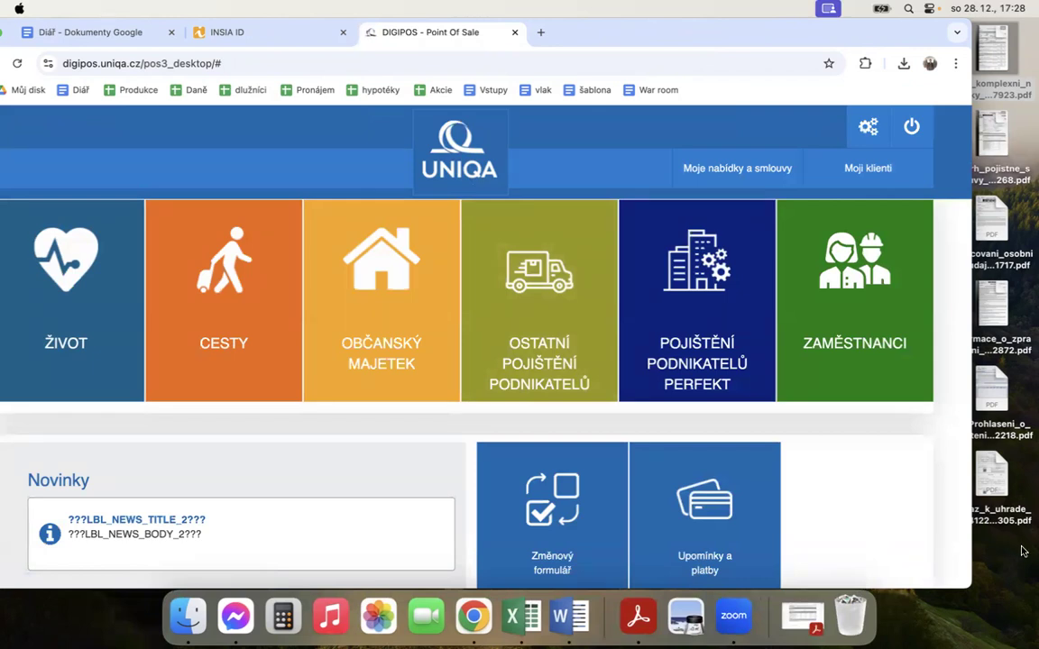